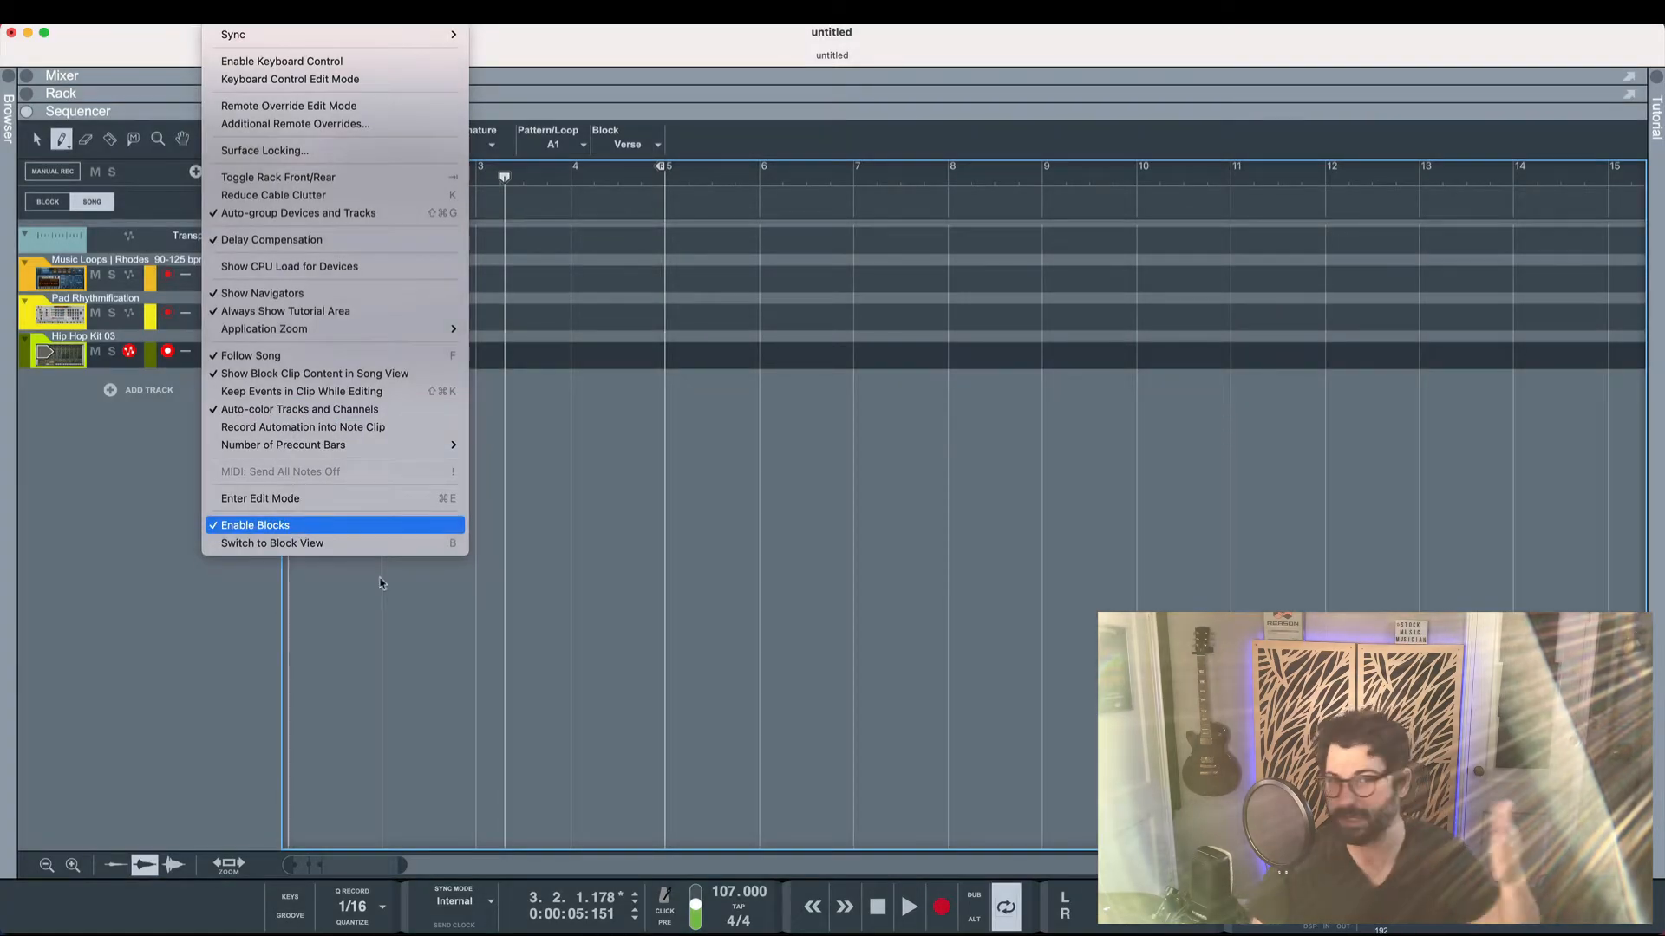
Keep Enable Blocks checked in Options so block-based arrangement stays on
left_click(311, 524)
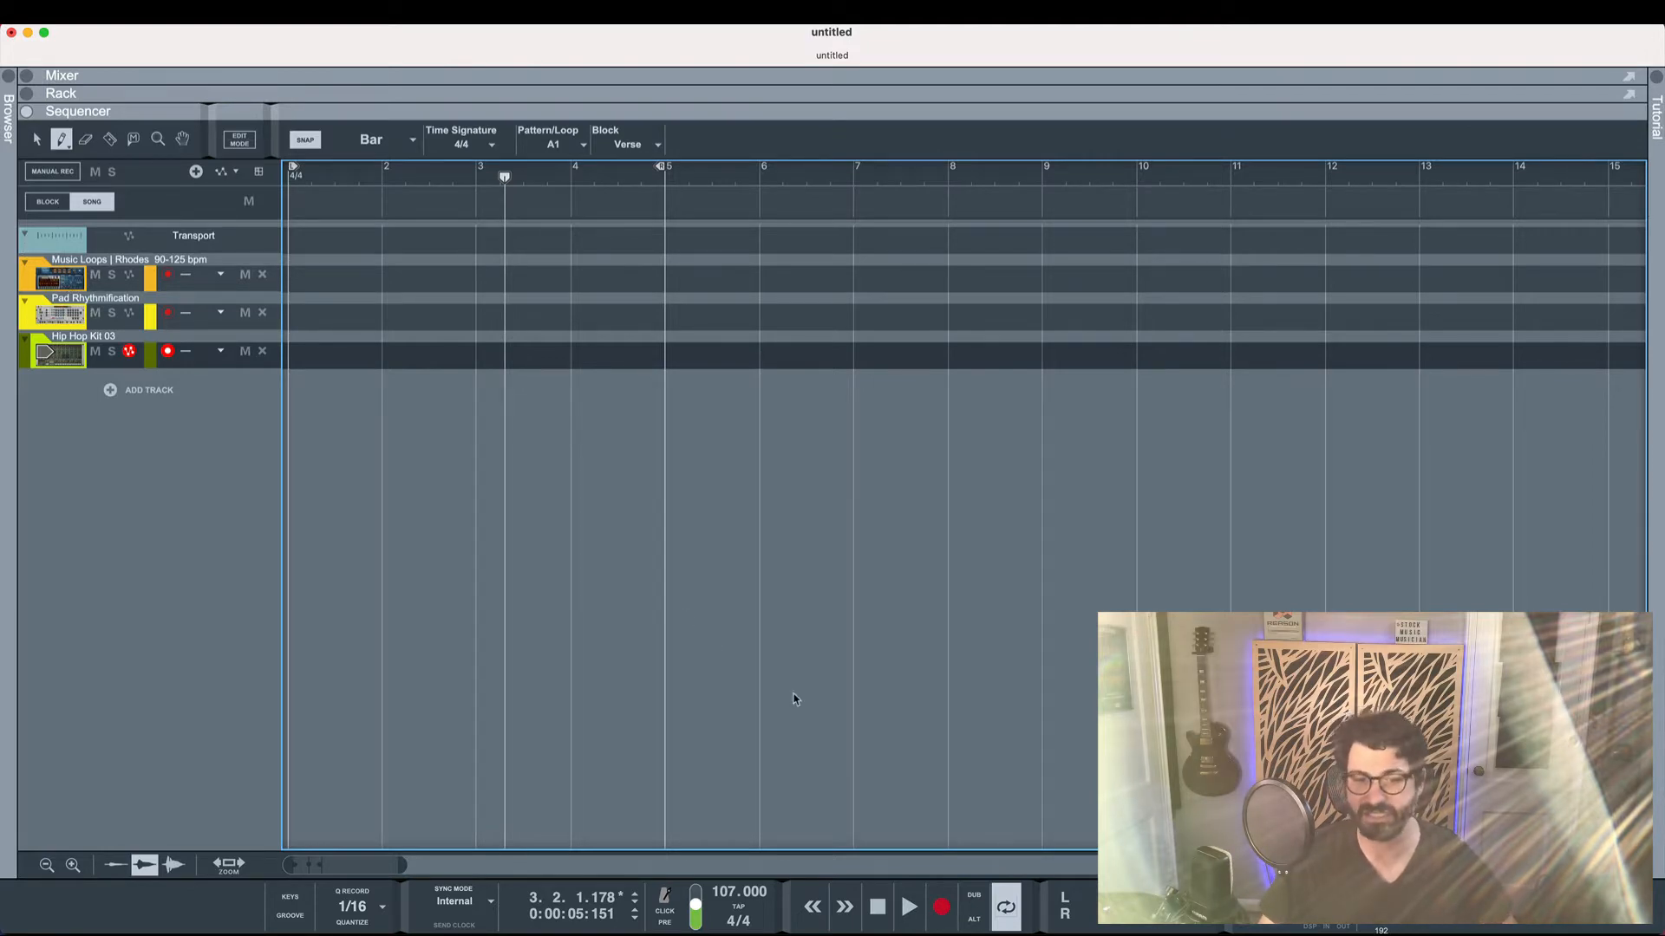
Play the song from bar 1, stop it, then switch the view to the device rack
left_click(846, 906)
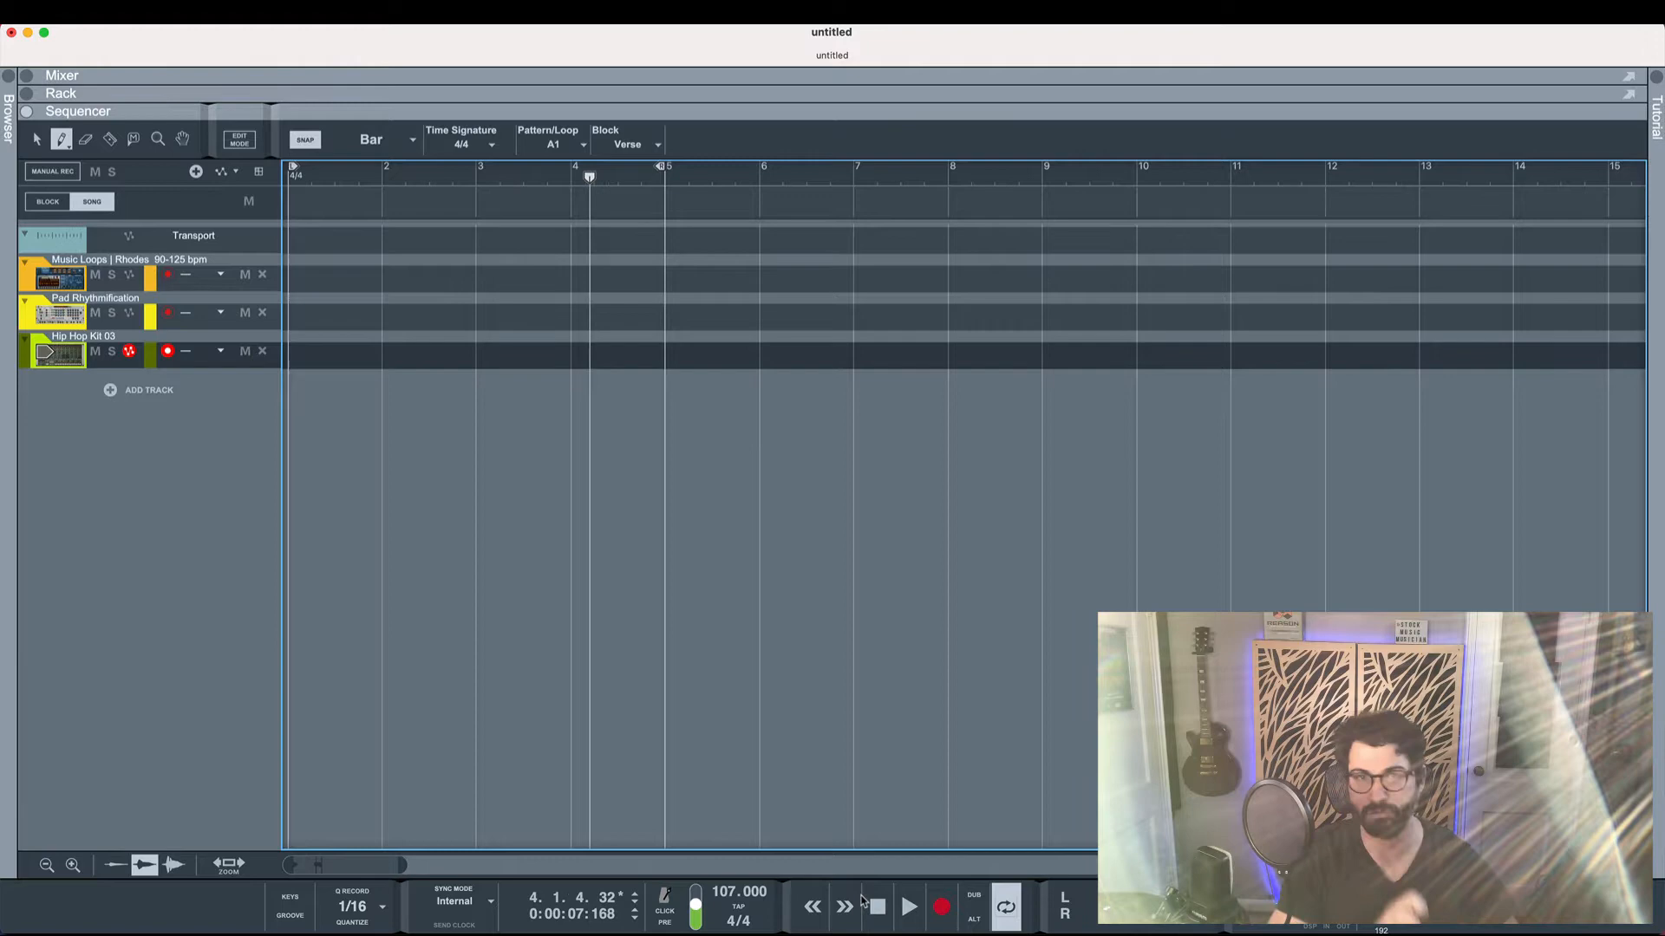
left_click(865, 901)
key("space")
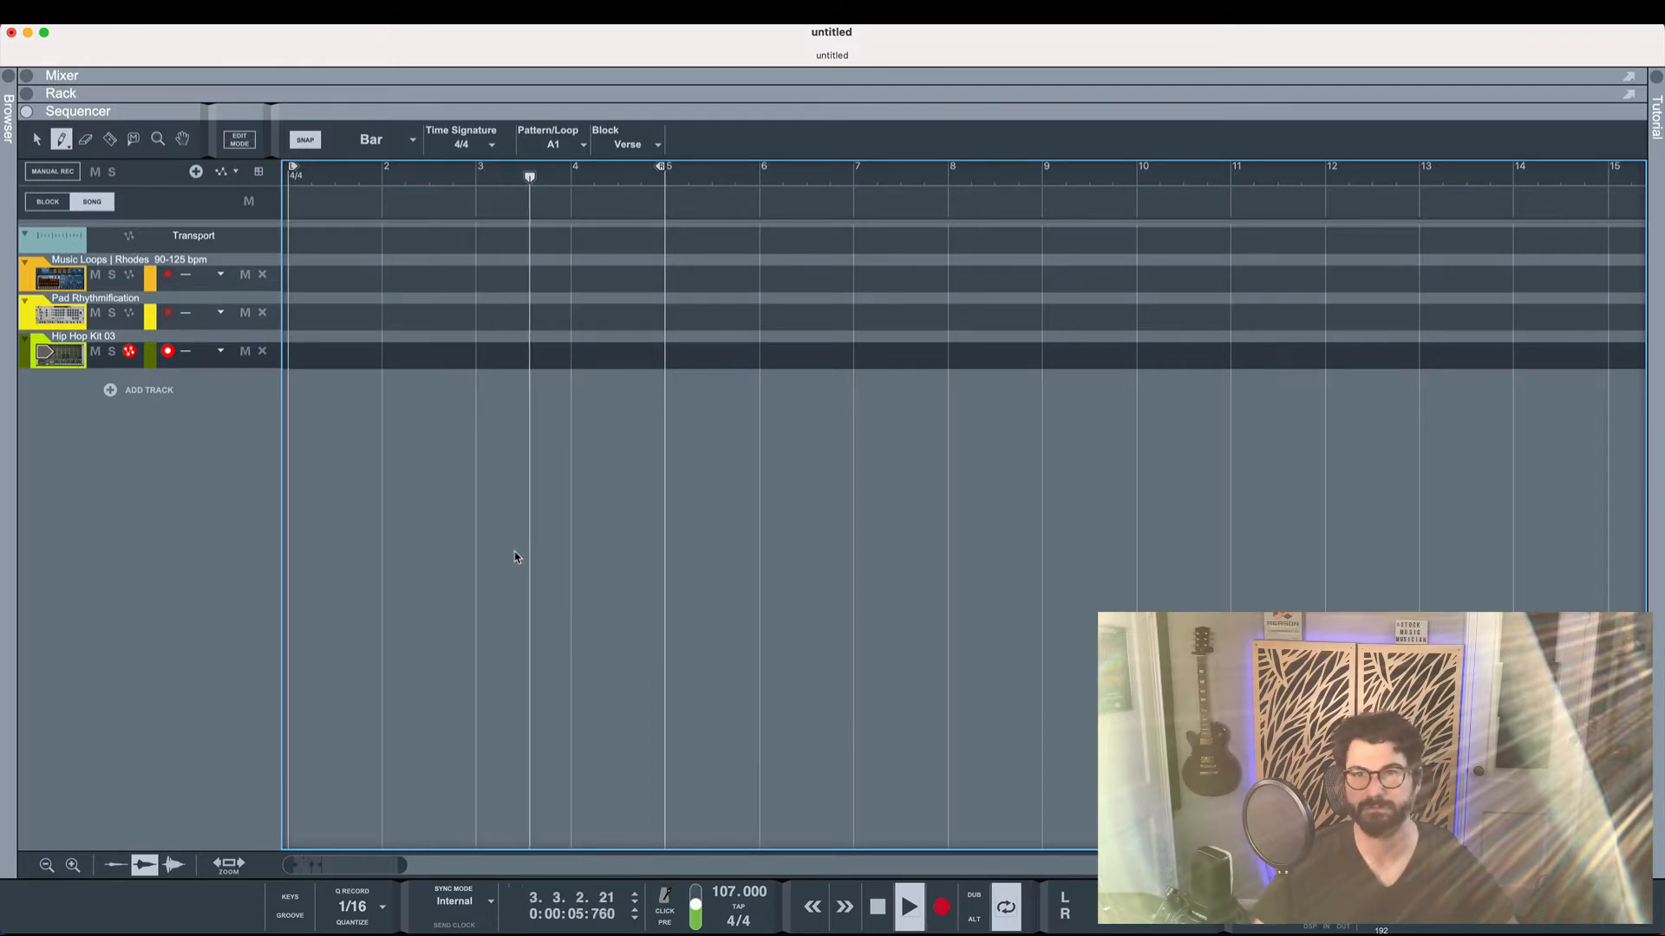
key("space")
key("F6")
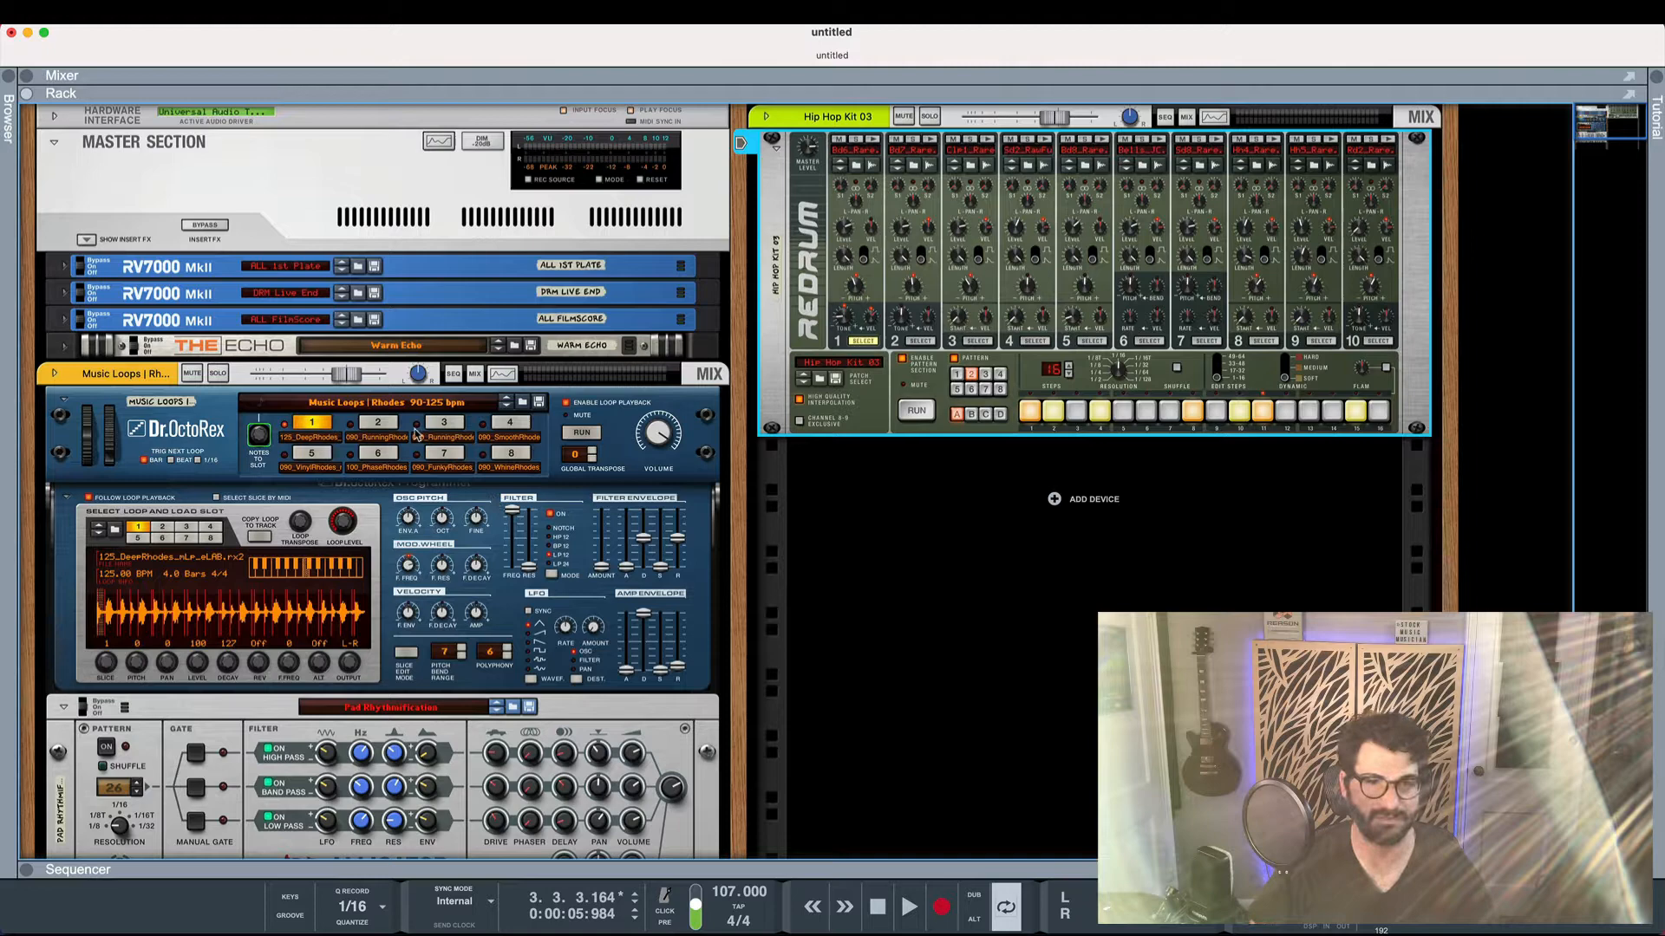
Audition the Rhodes player's third loop with a different Redrum pattern from bar 1
left_click(417, 432)
left_click(439, 427)
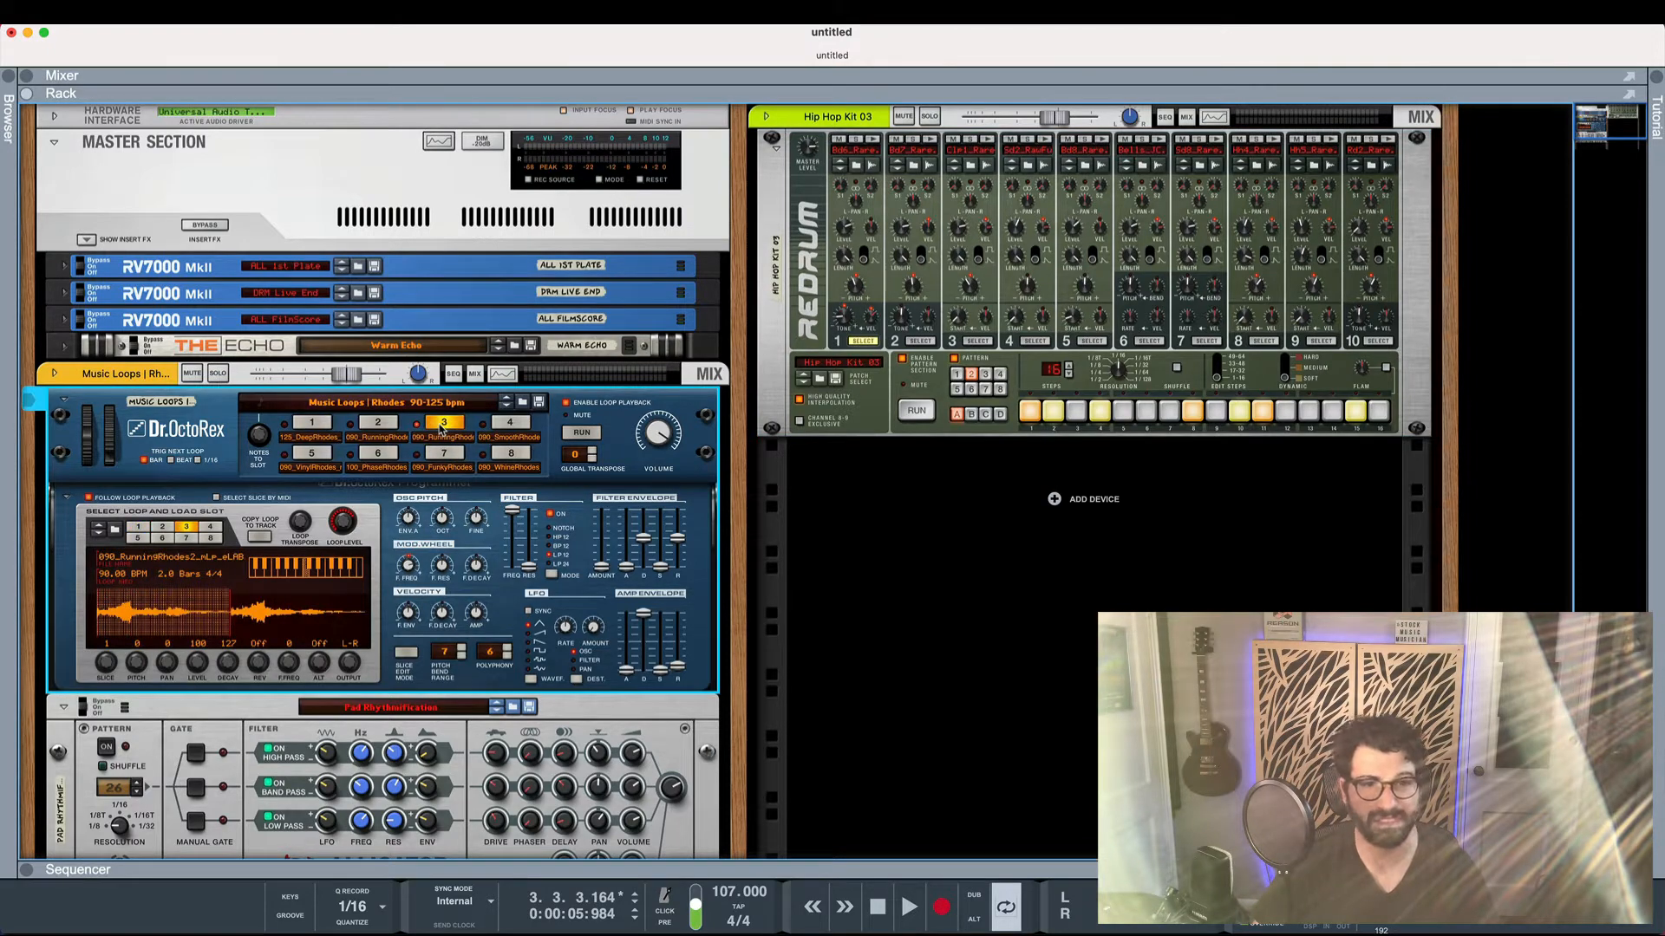
left_click(962, 380)
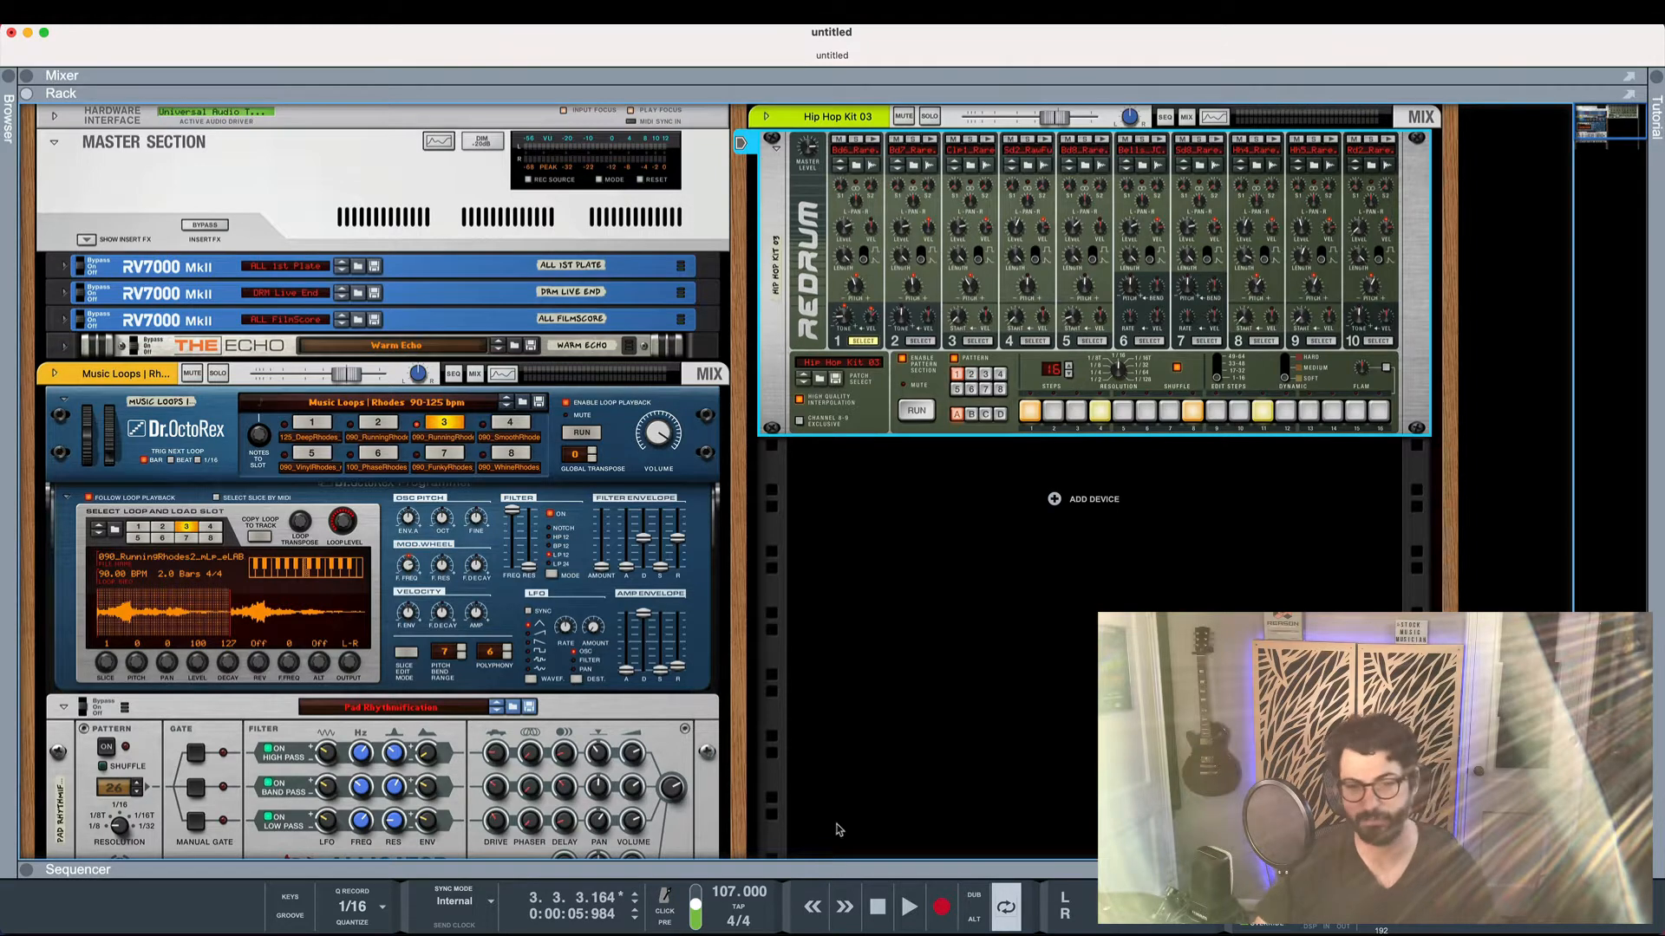
left_click(877, 907)
left_click(908, 906)
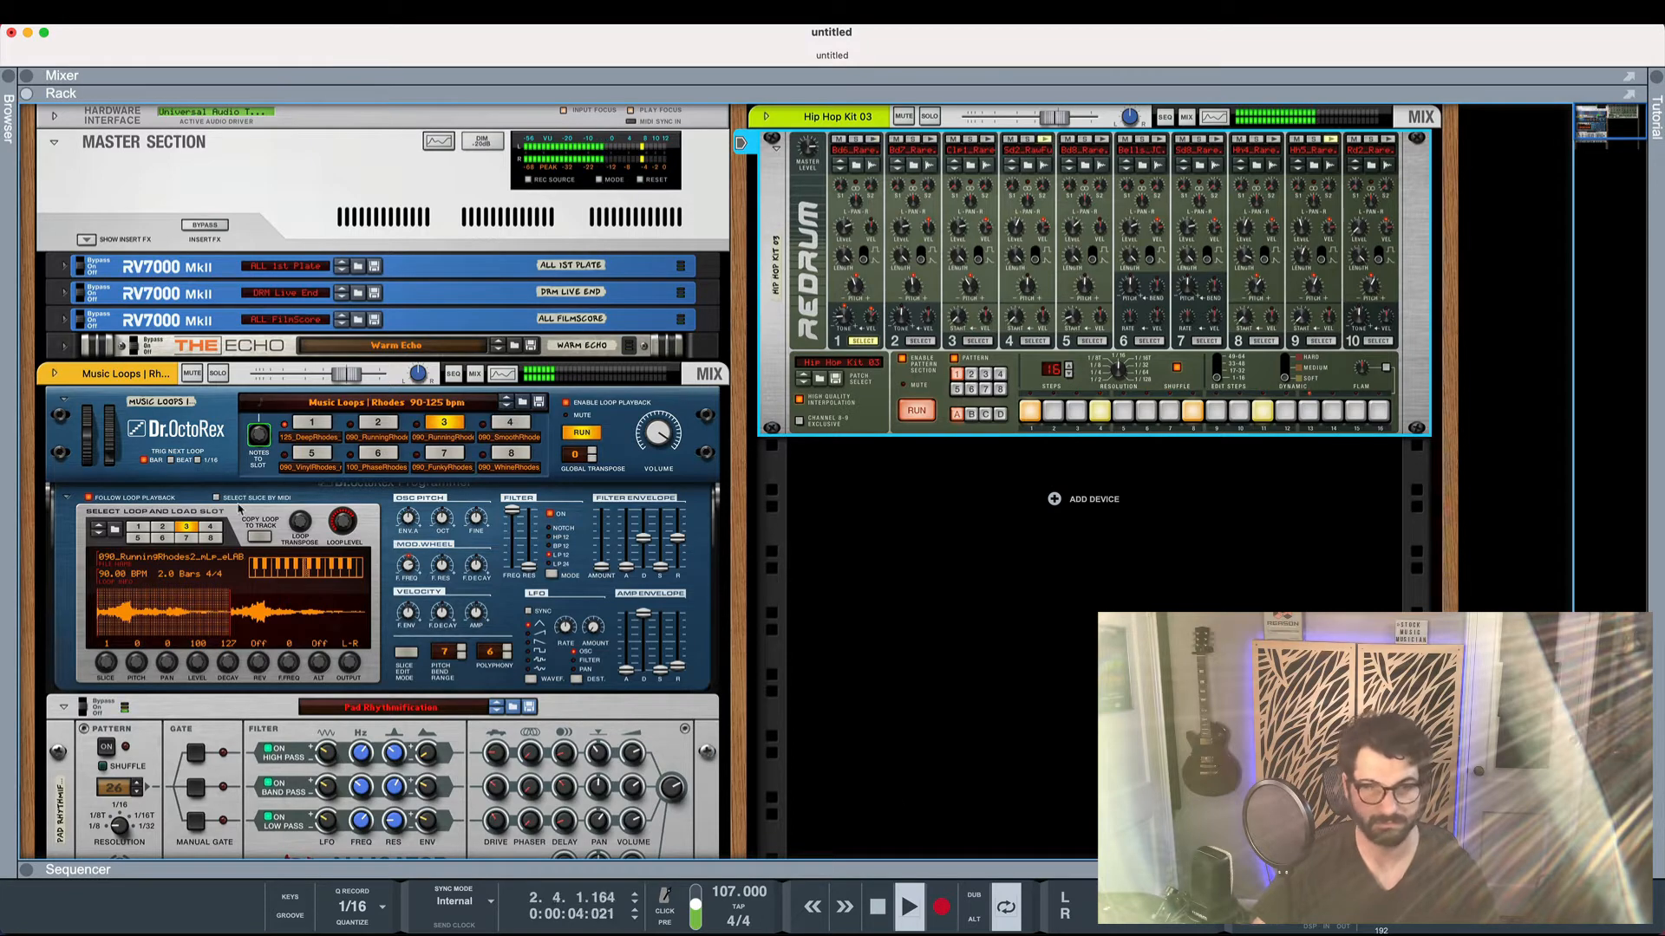
left_click(877, 907)
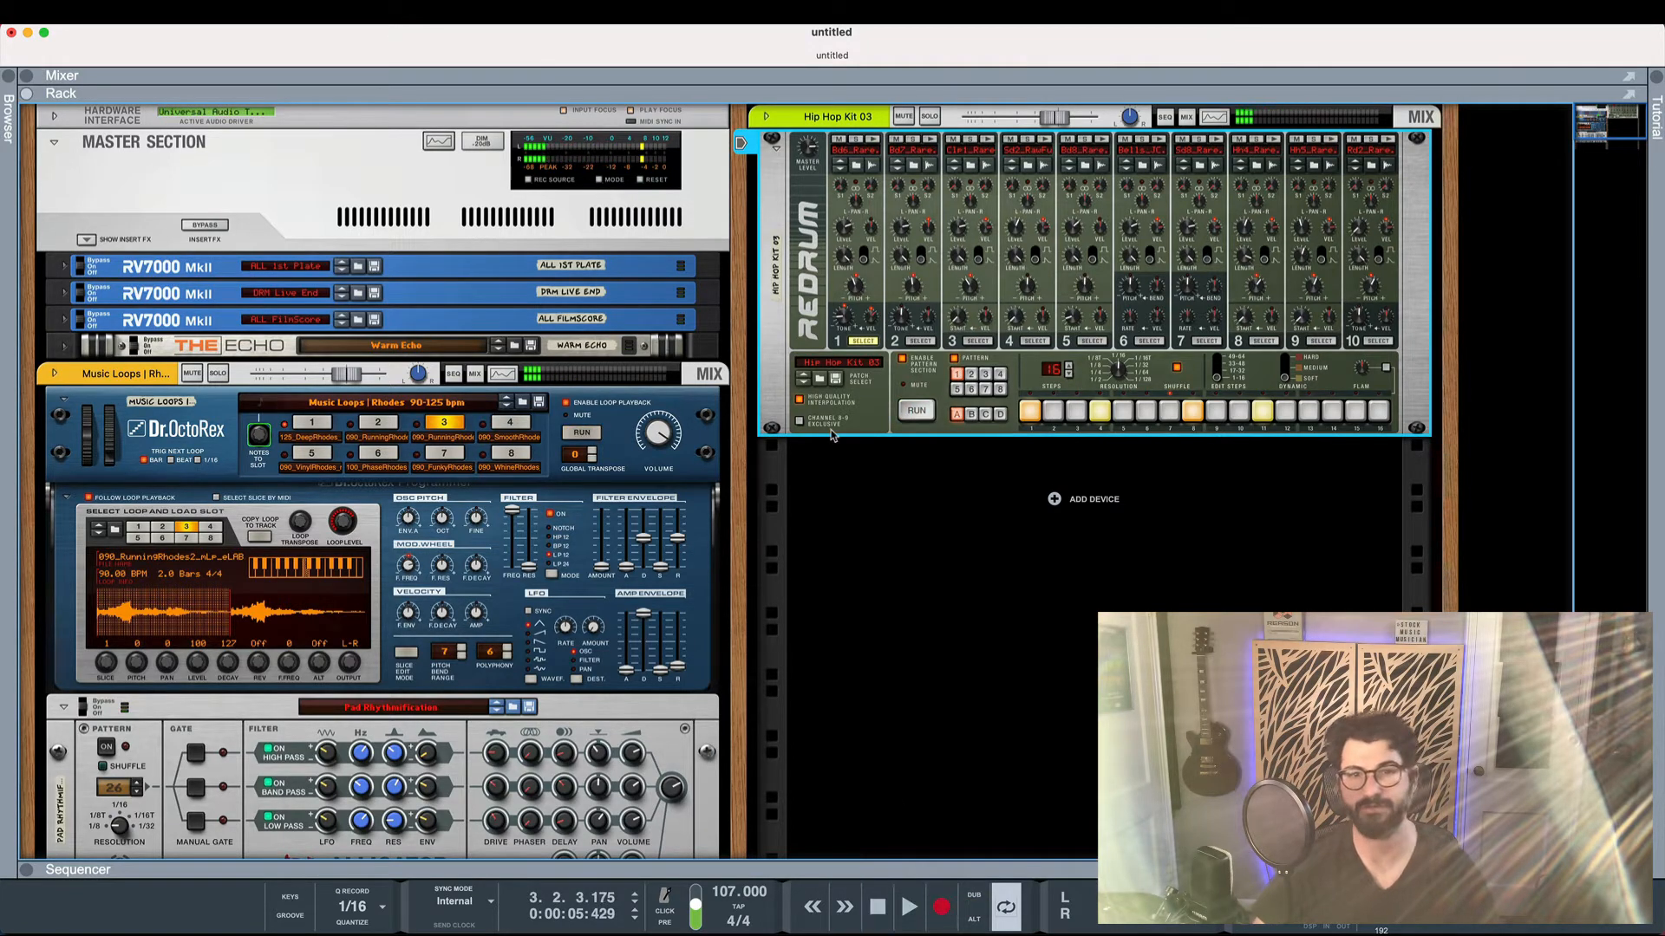
Restore the first Rhodes loop and original drum pattern, replay, and return to the sequencer
left_click(312, 425)
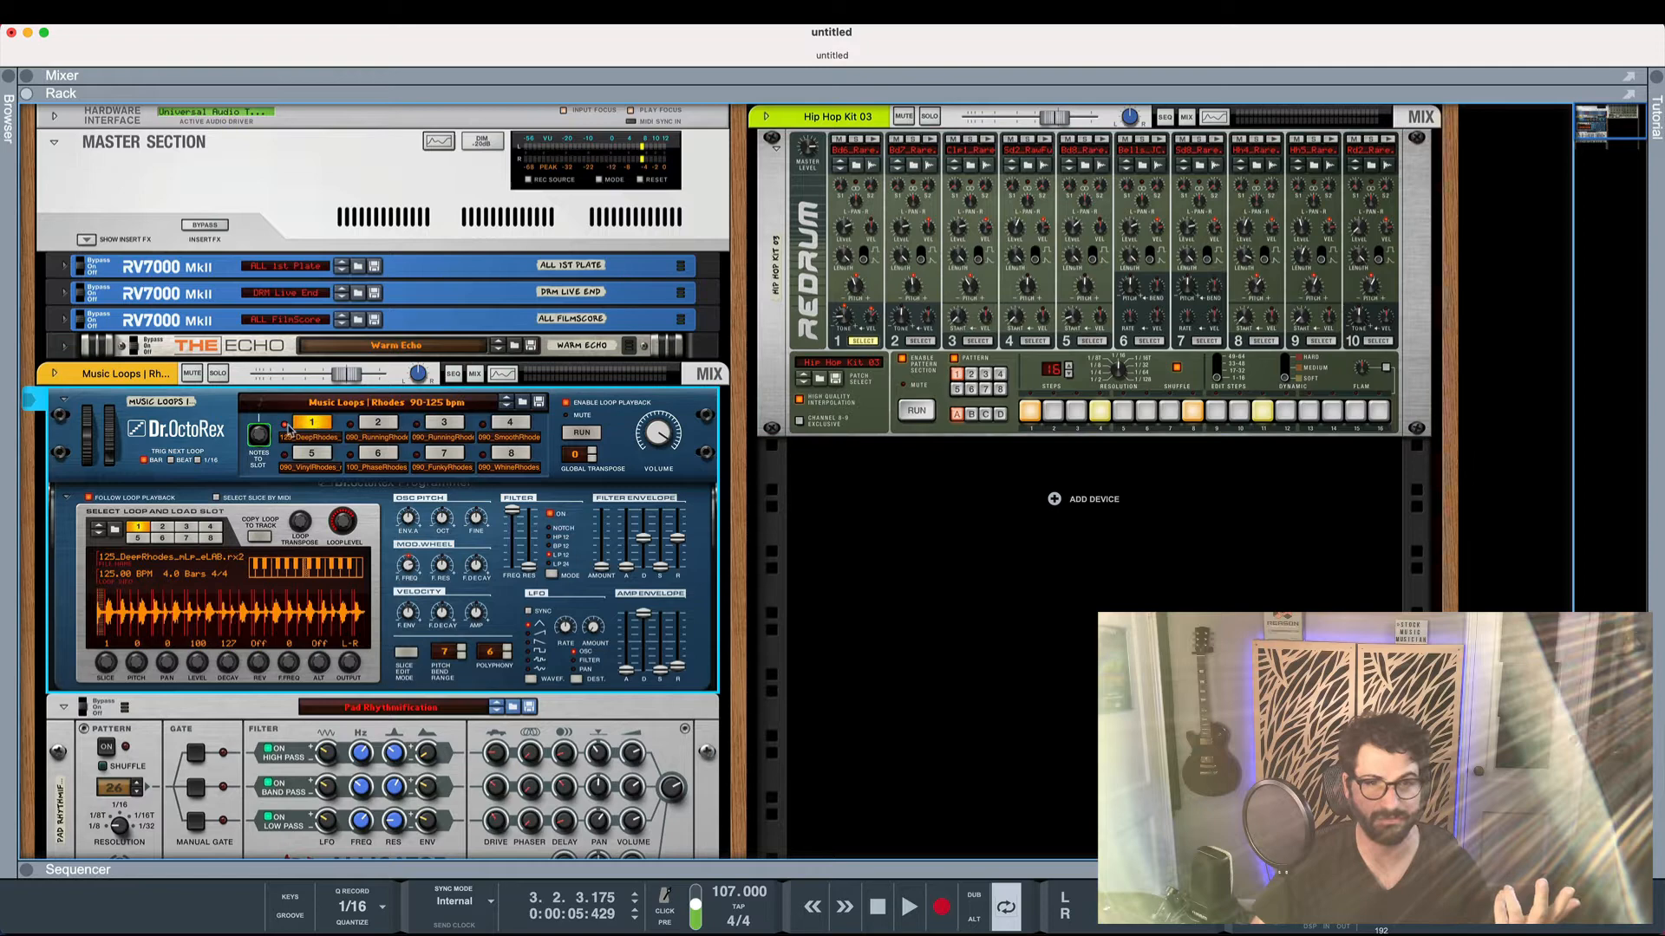
left_click(970, 374)
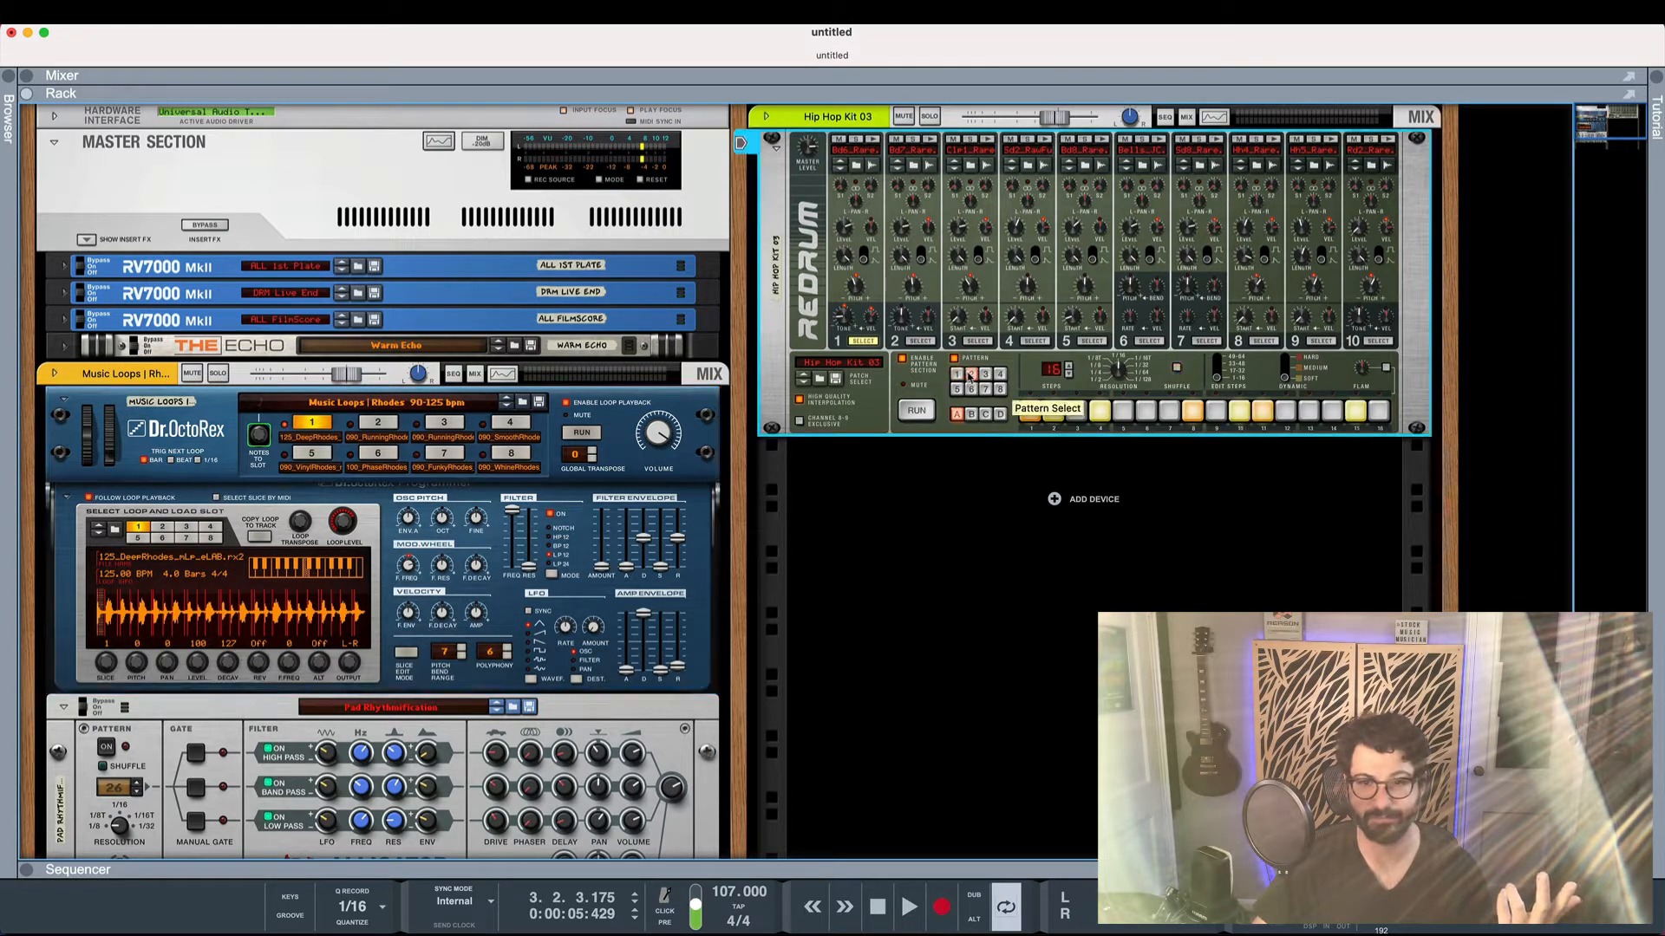
left_click(878, 907)
left_click(908, 907)
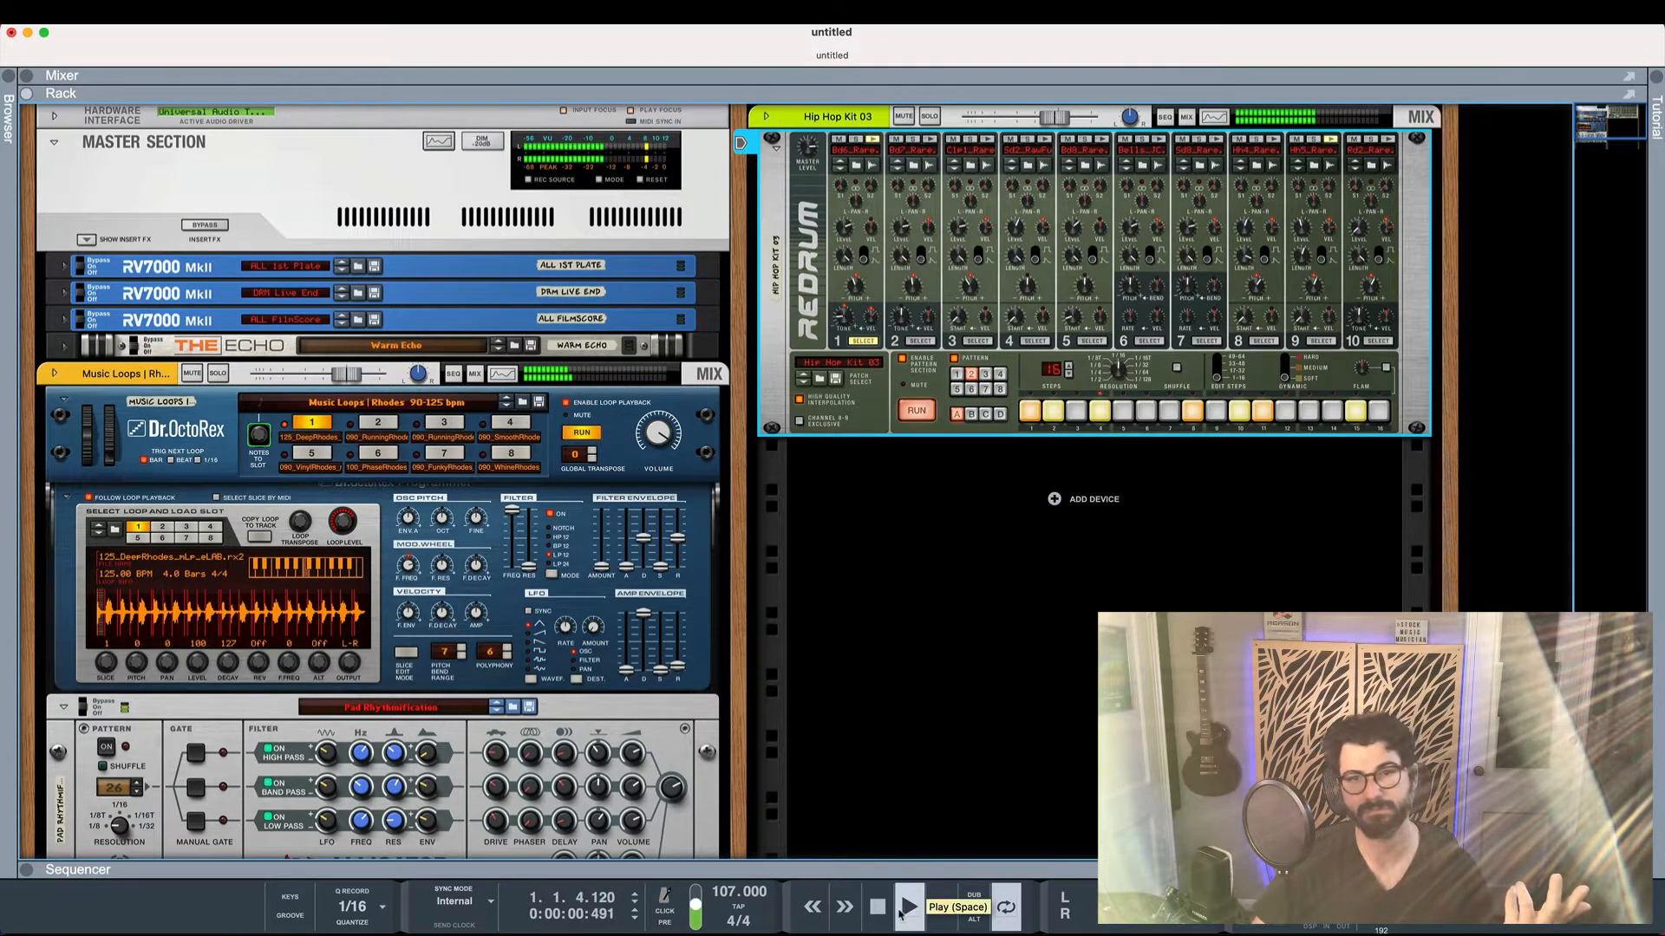
left_click(878, 910)
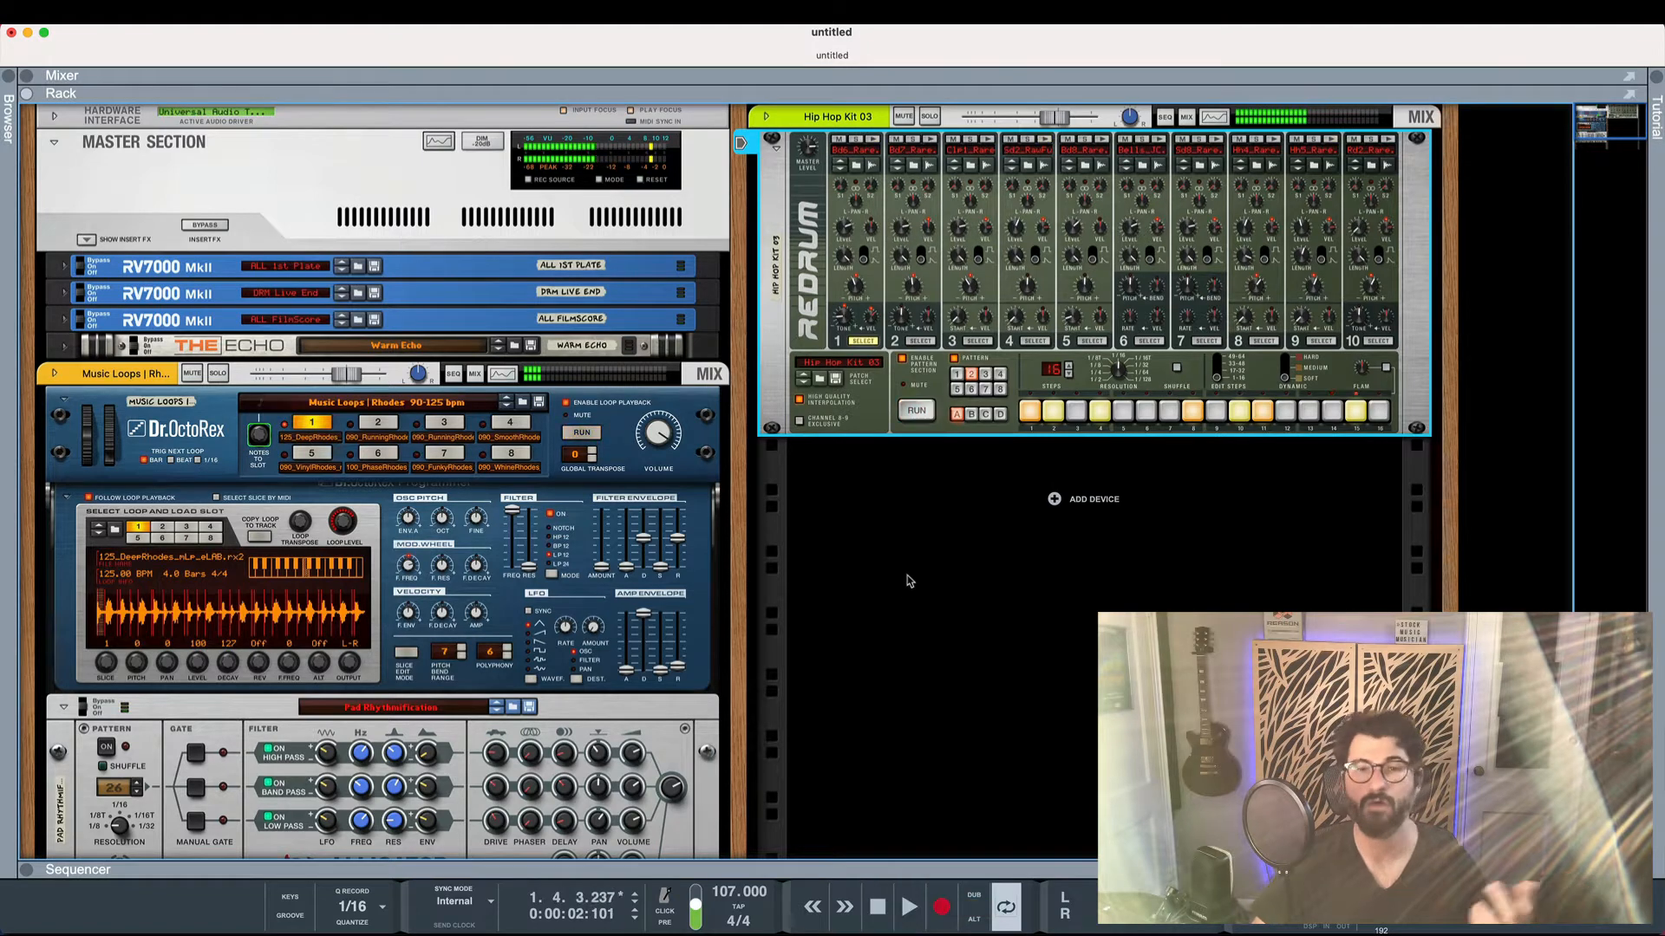
key("F7")
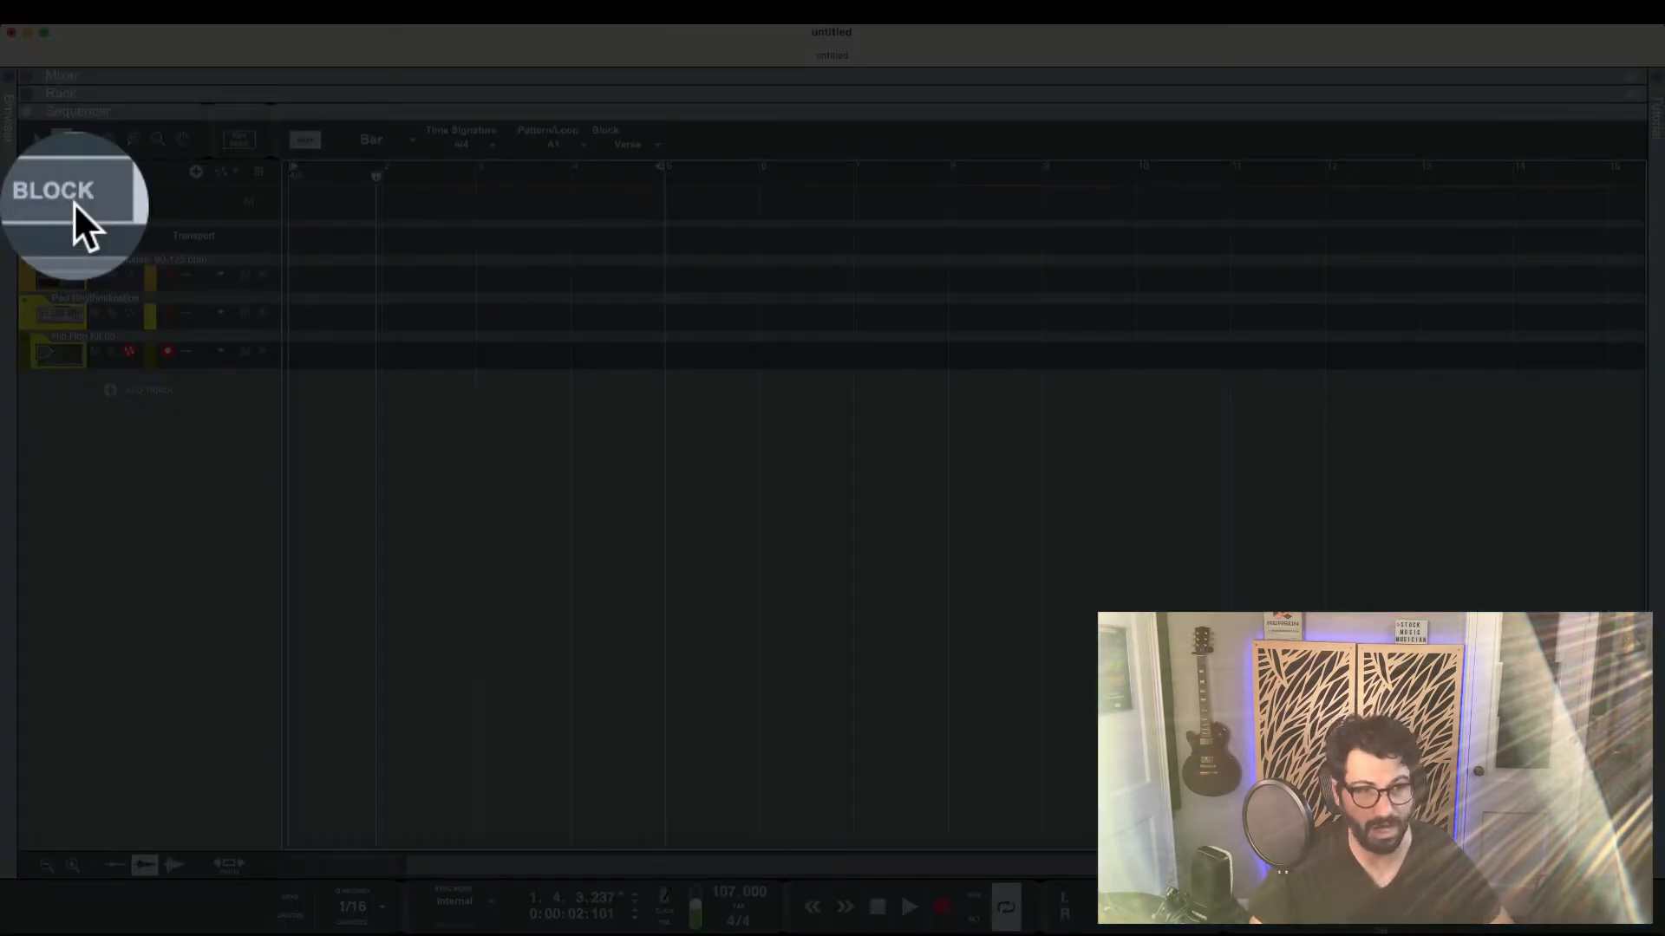
Switch to Block view on the Verse block, draw a test pad clip at bar 7 and delete it
left_click(74, 202)
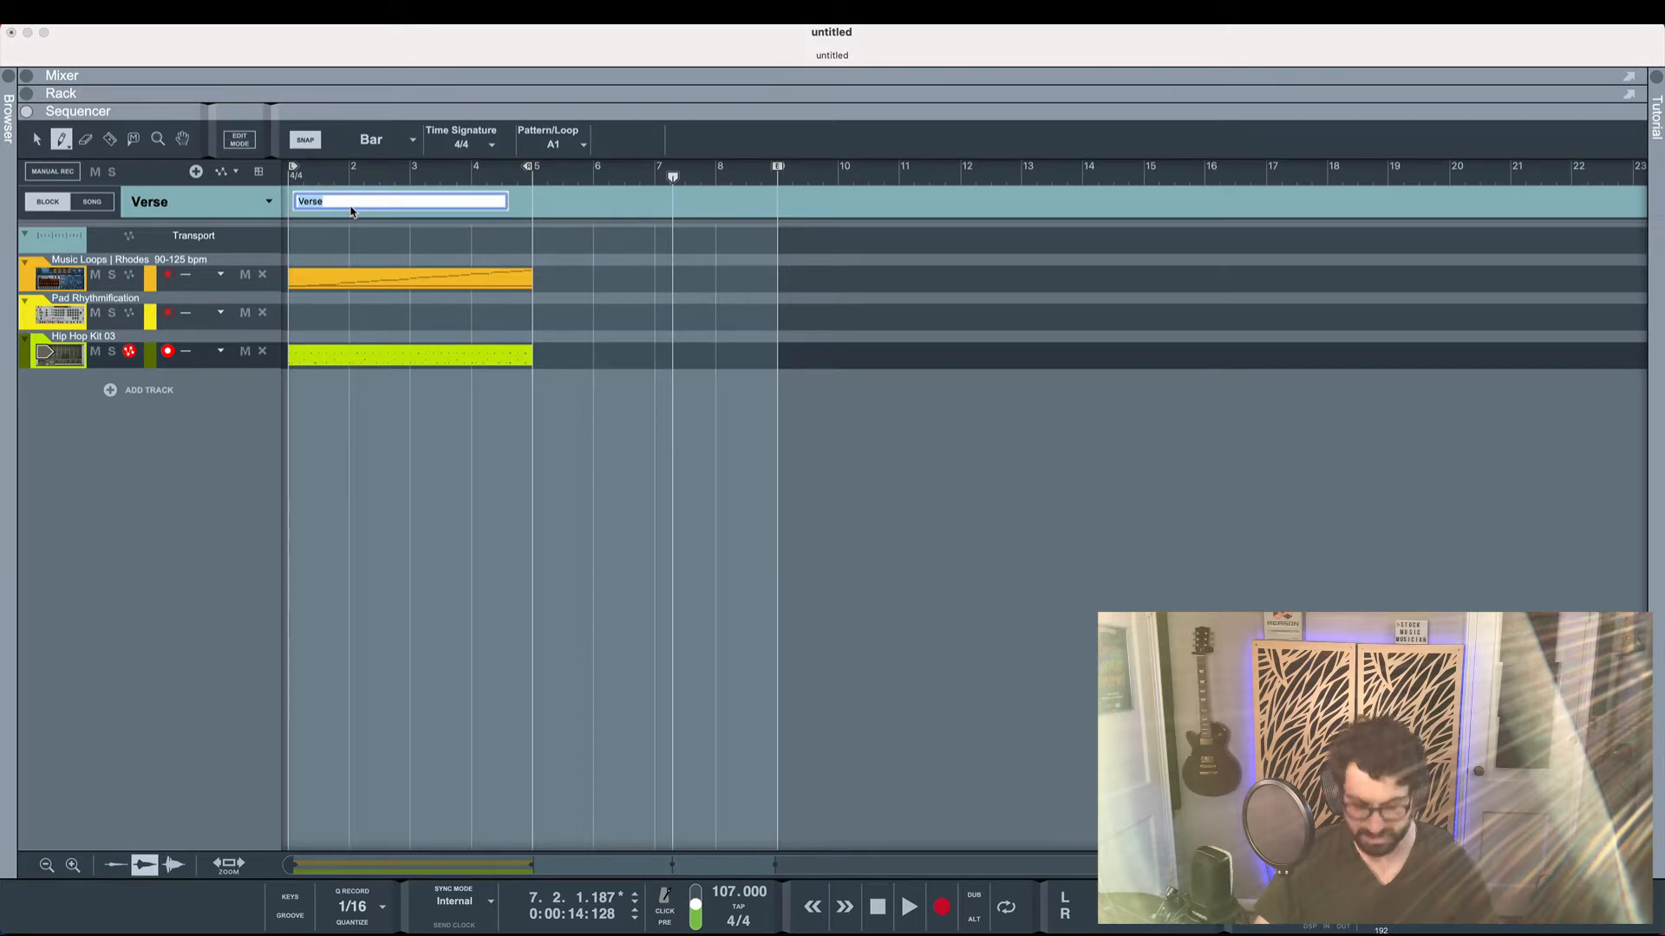
left_click(218, 204)
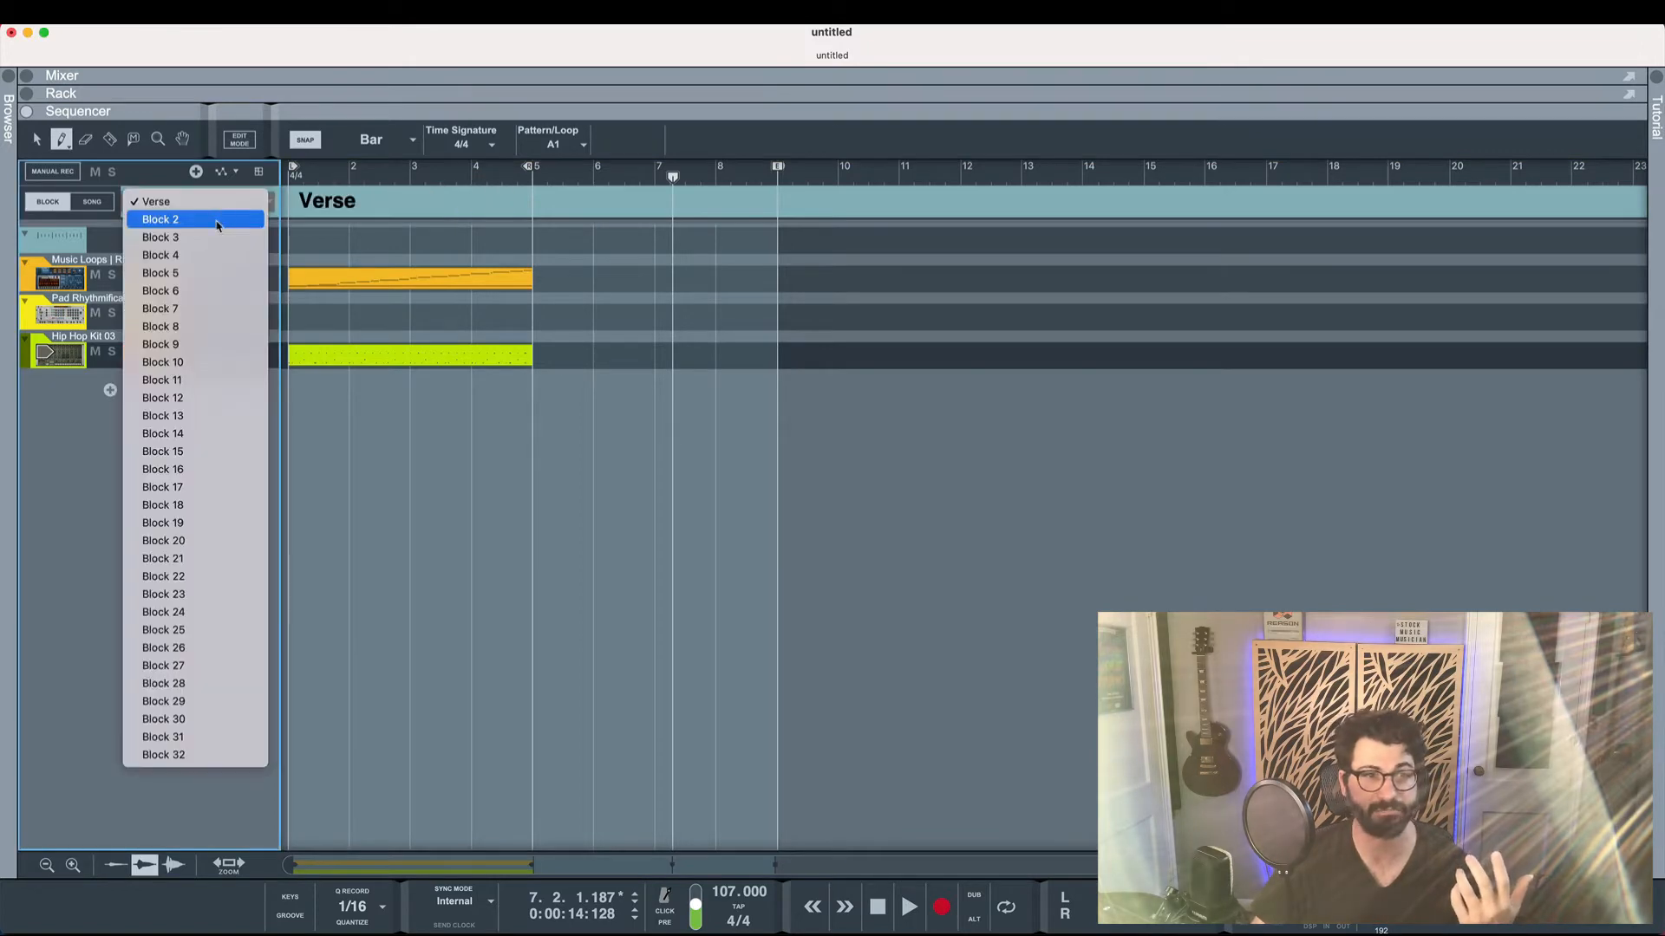
left_click(435, 203)
left_click(394, 200)
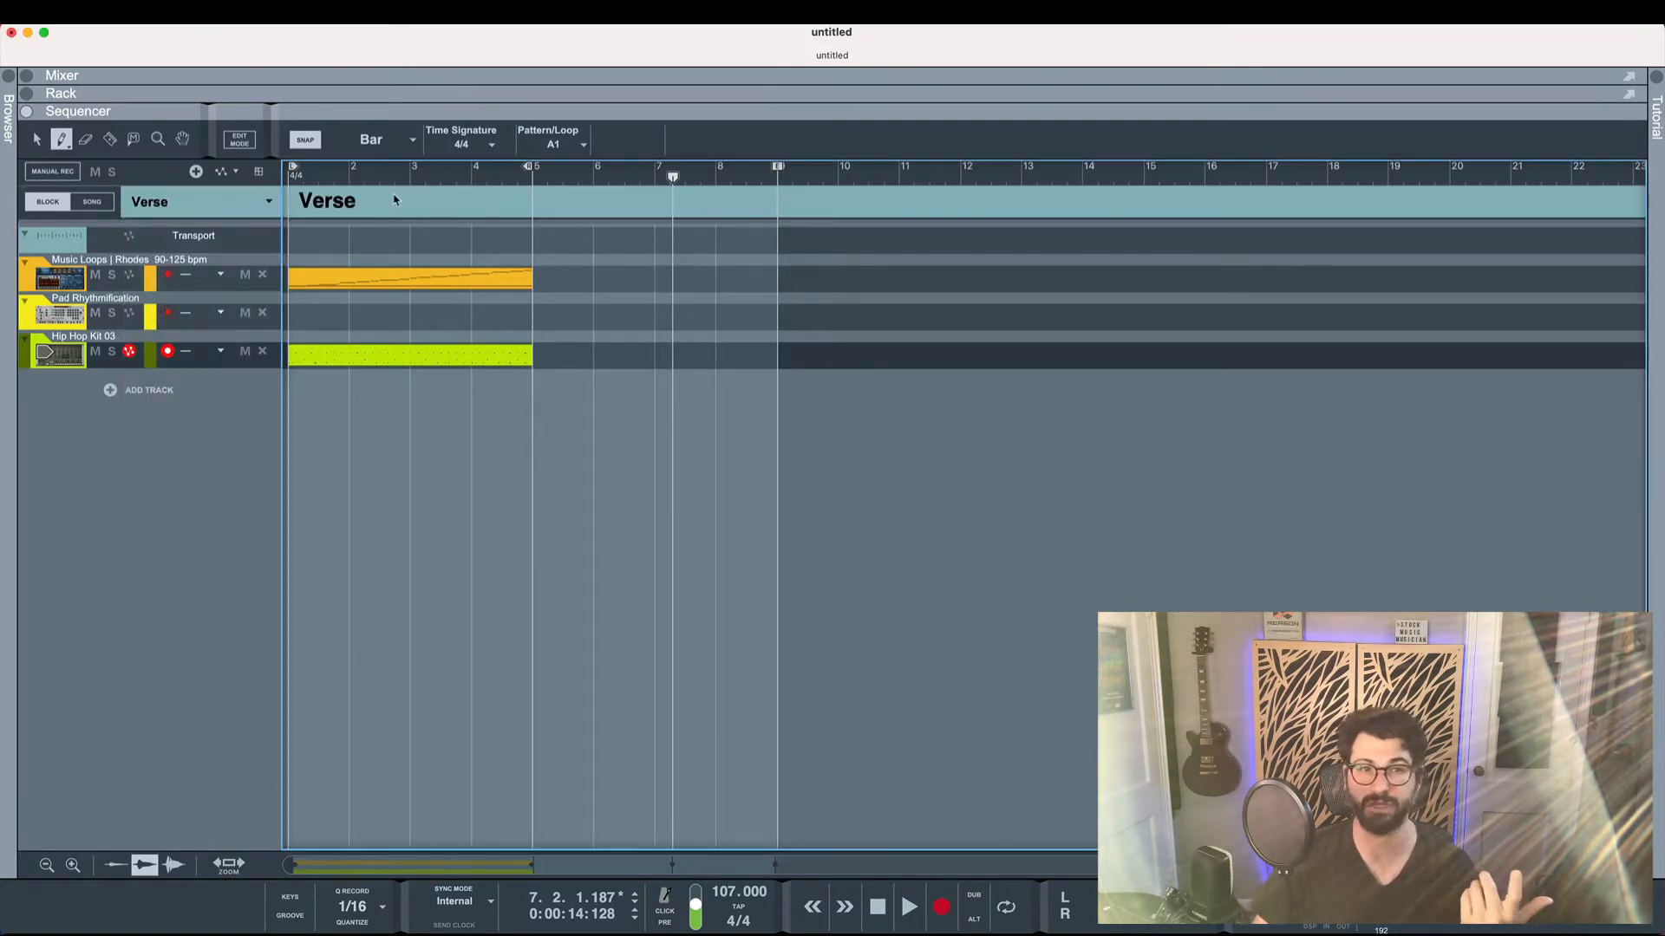
left_click_drag(659, 317, 716, 321)
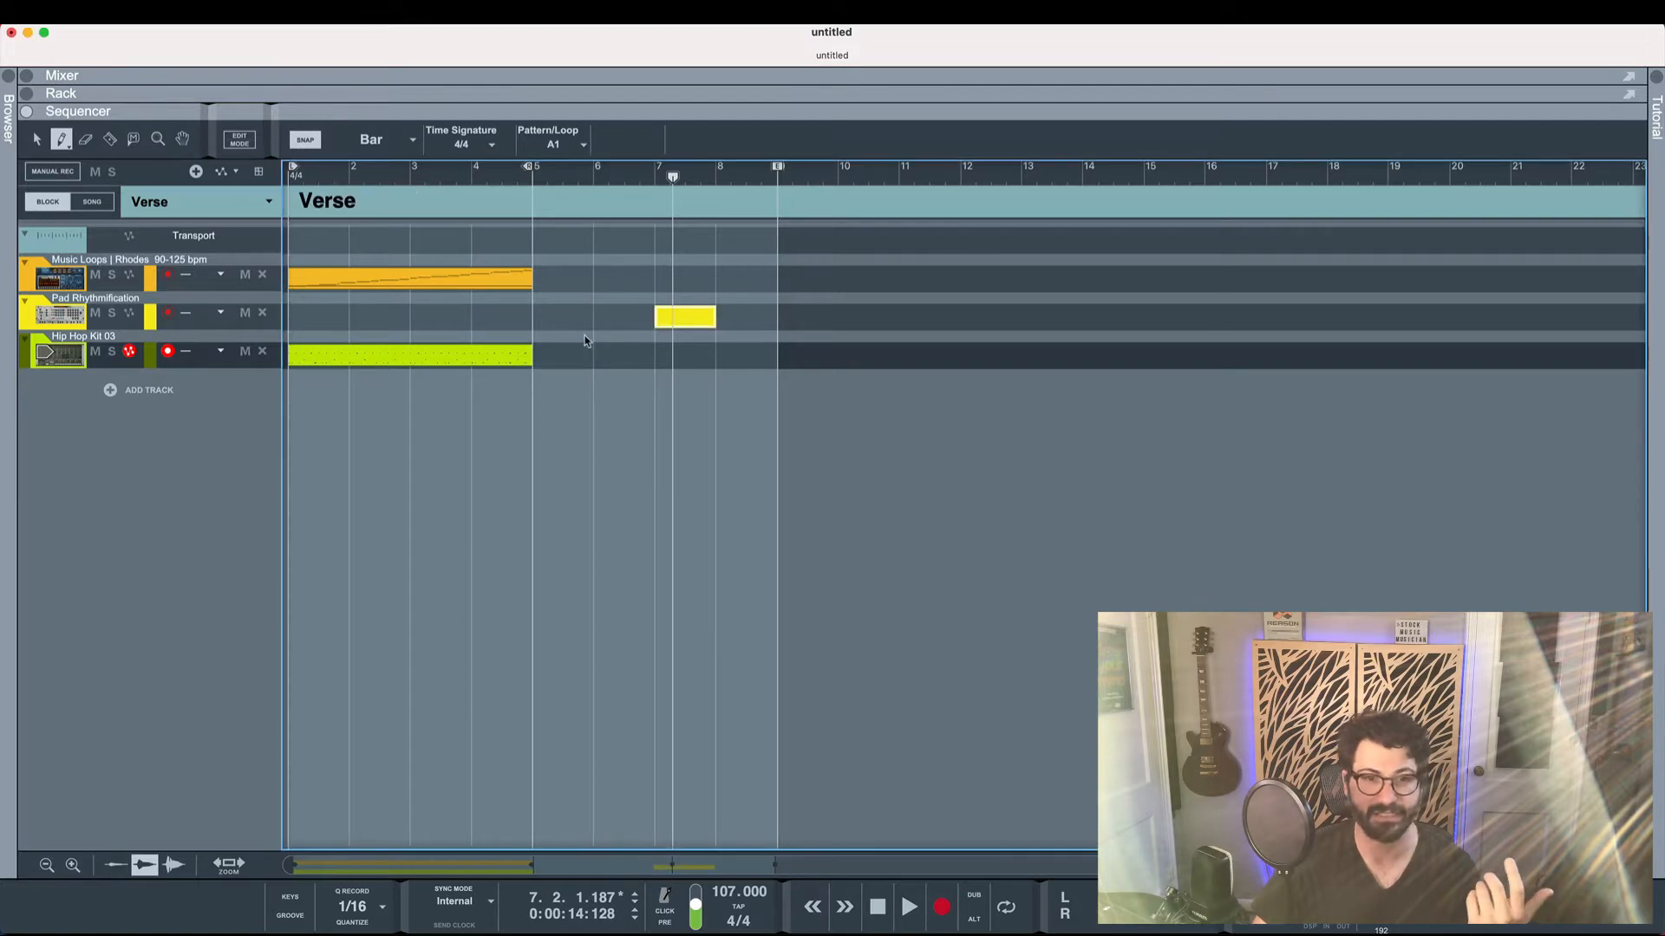
key("q")
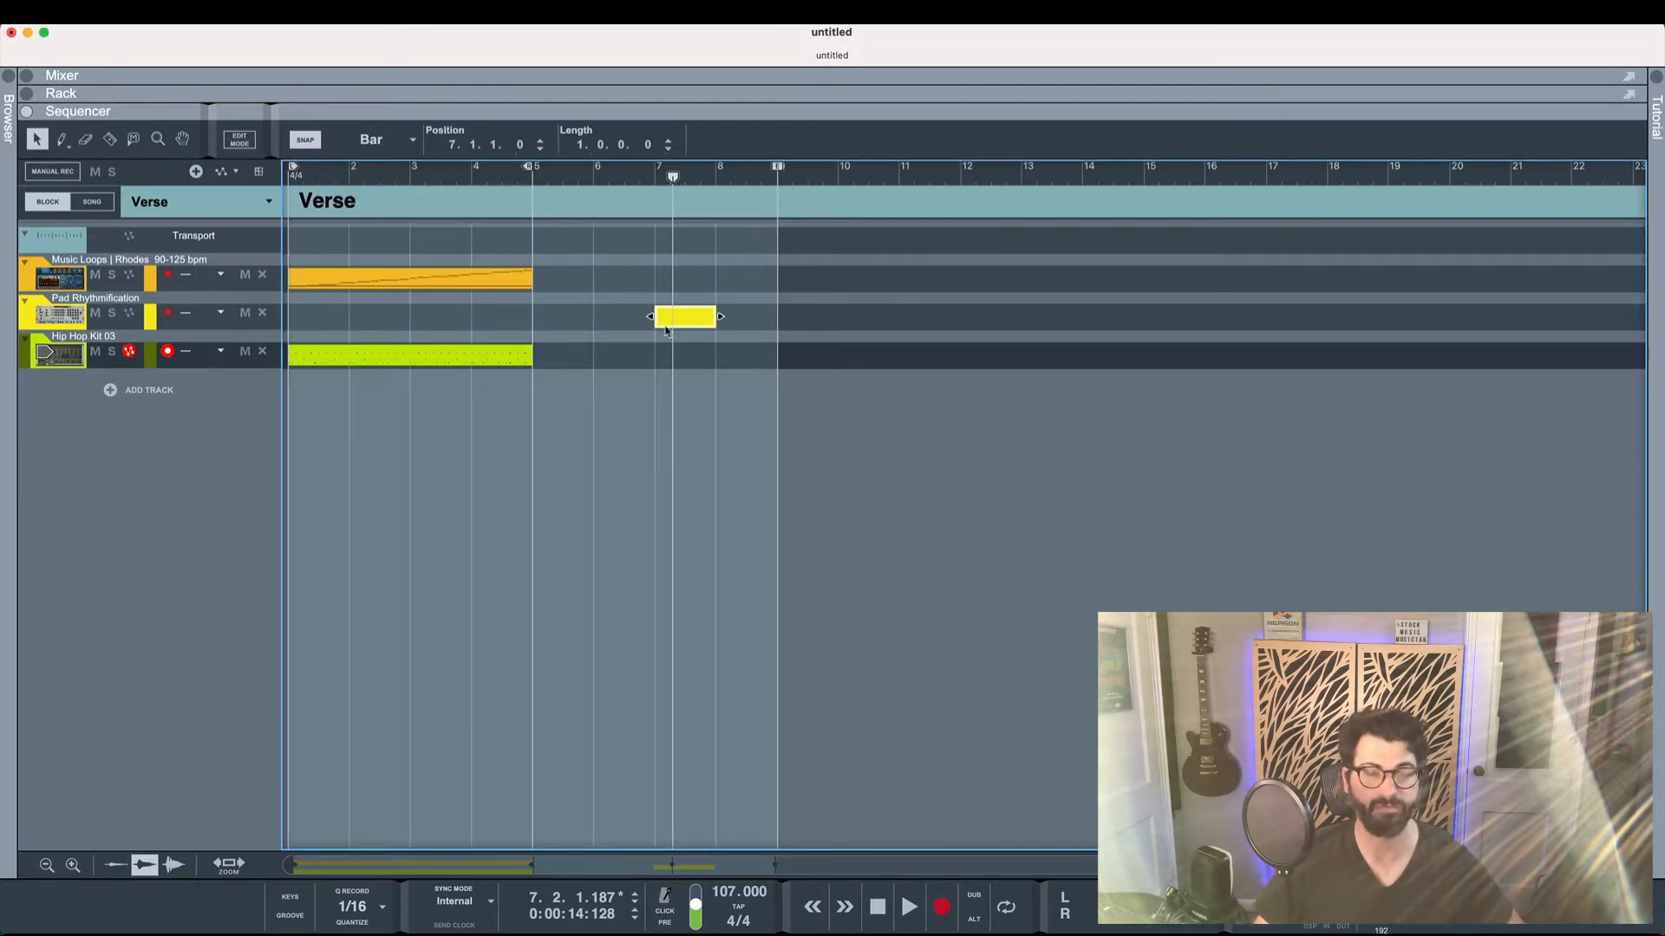
key("Delete")
Show the rack, glance at Redrum's options, then audition the Verse block from its start
key("F6")
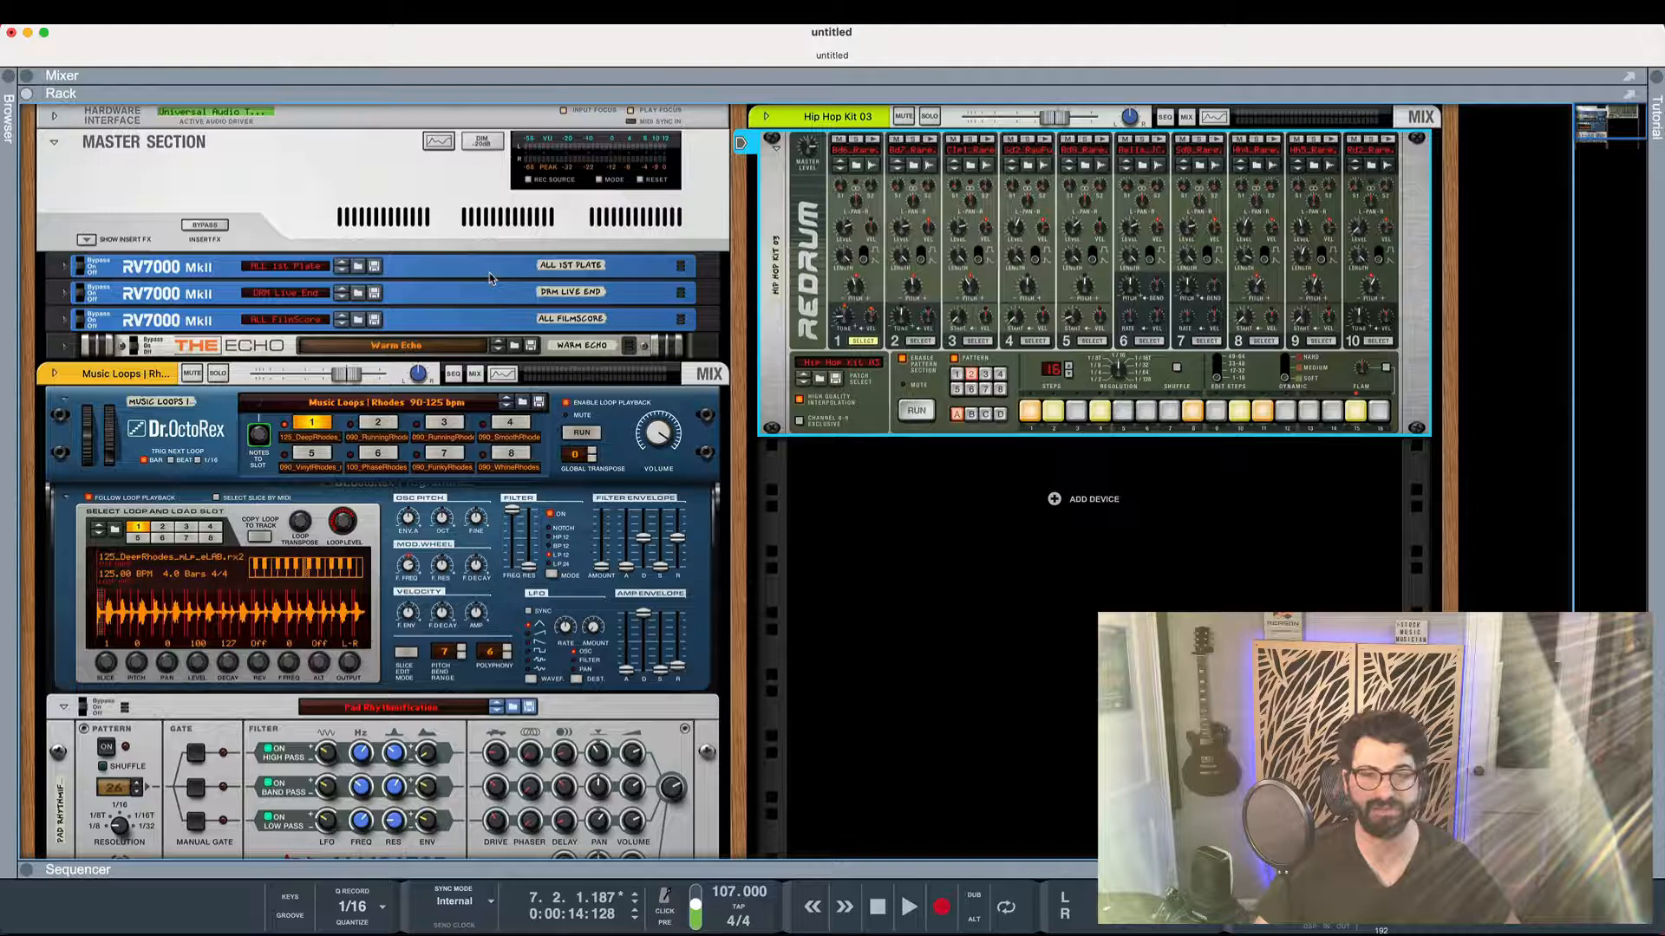
right_click(884, 409)
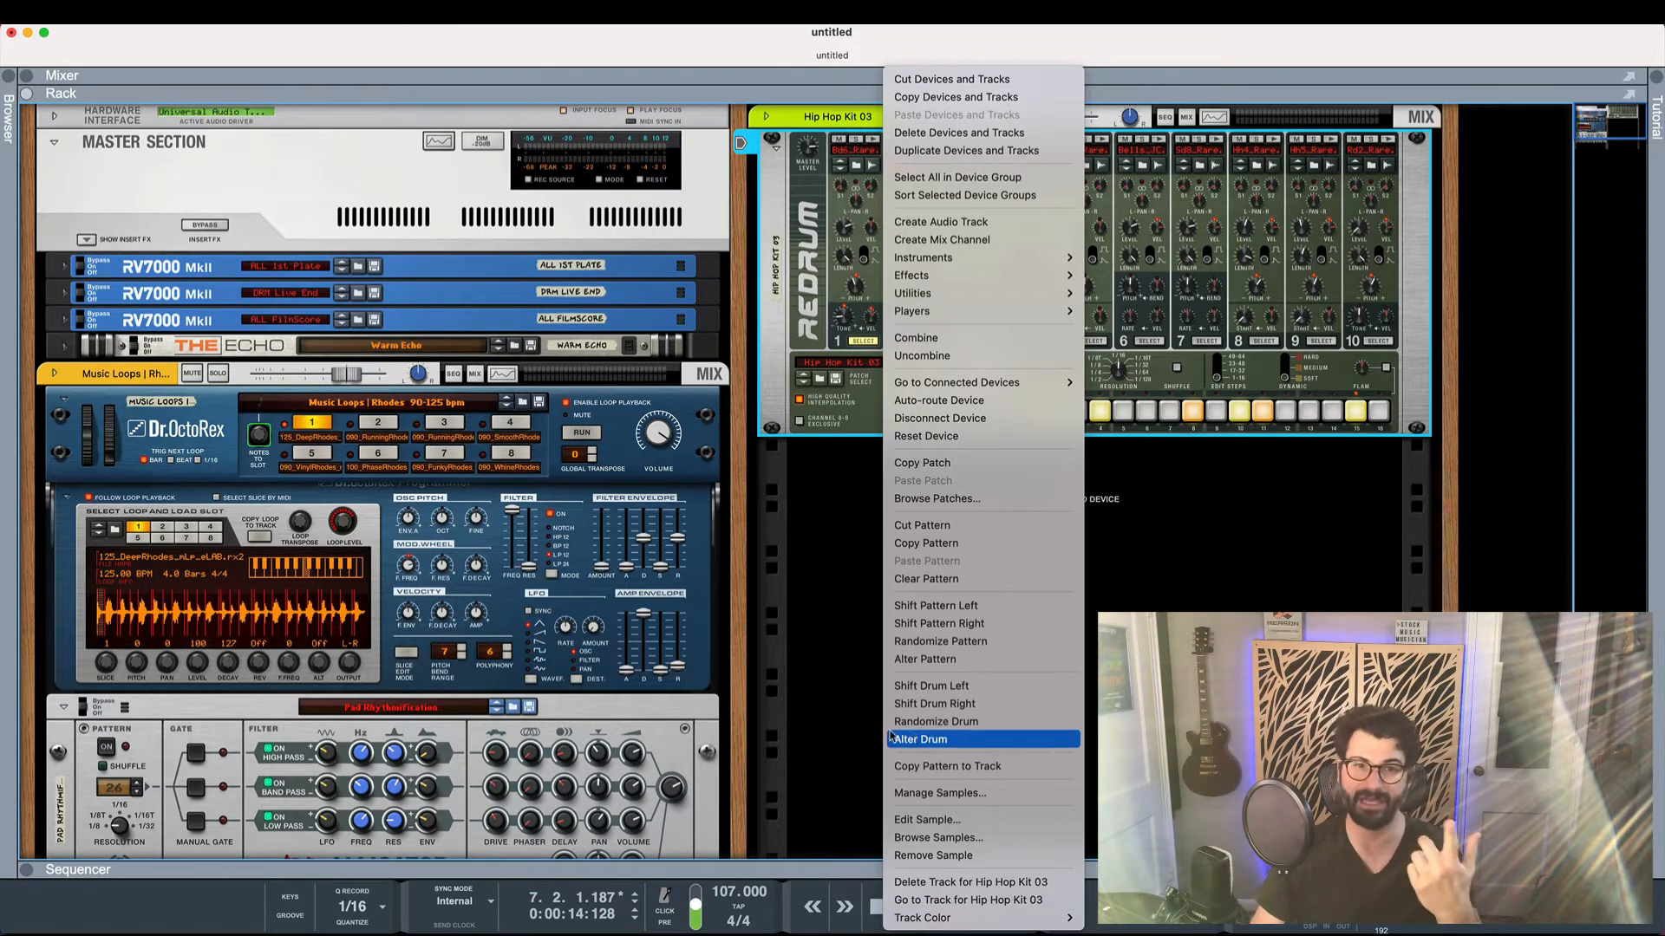
left_click(202, 488)
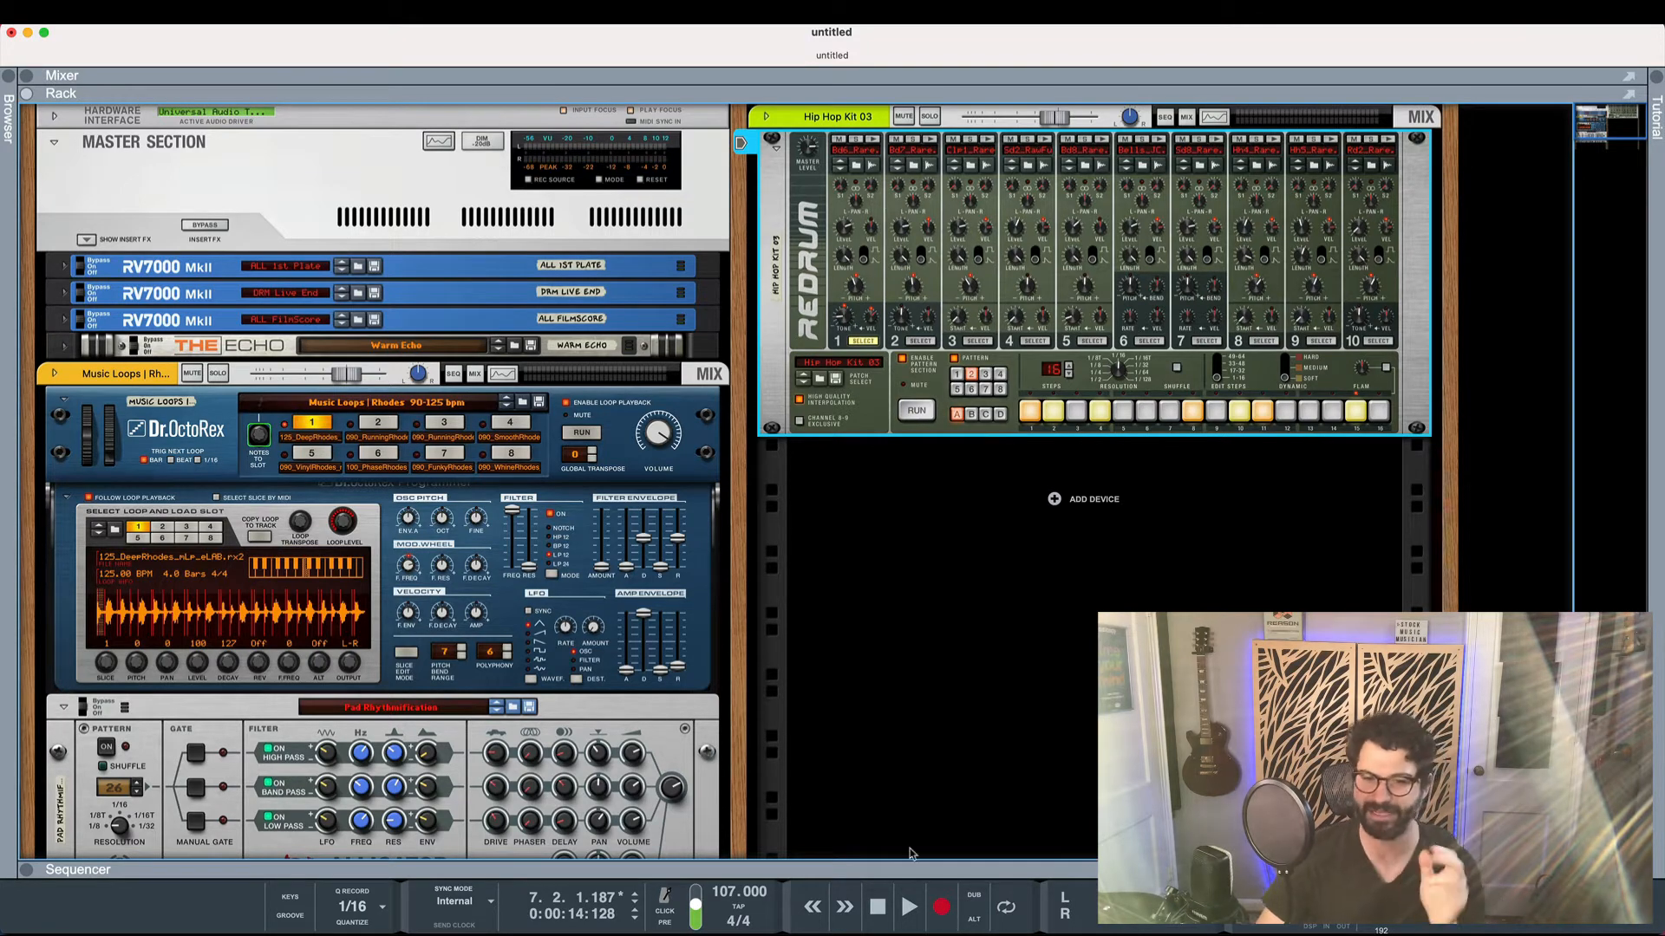
left_click(877, 906)
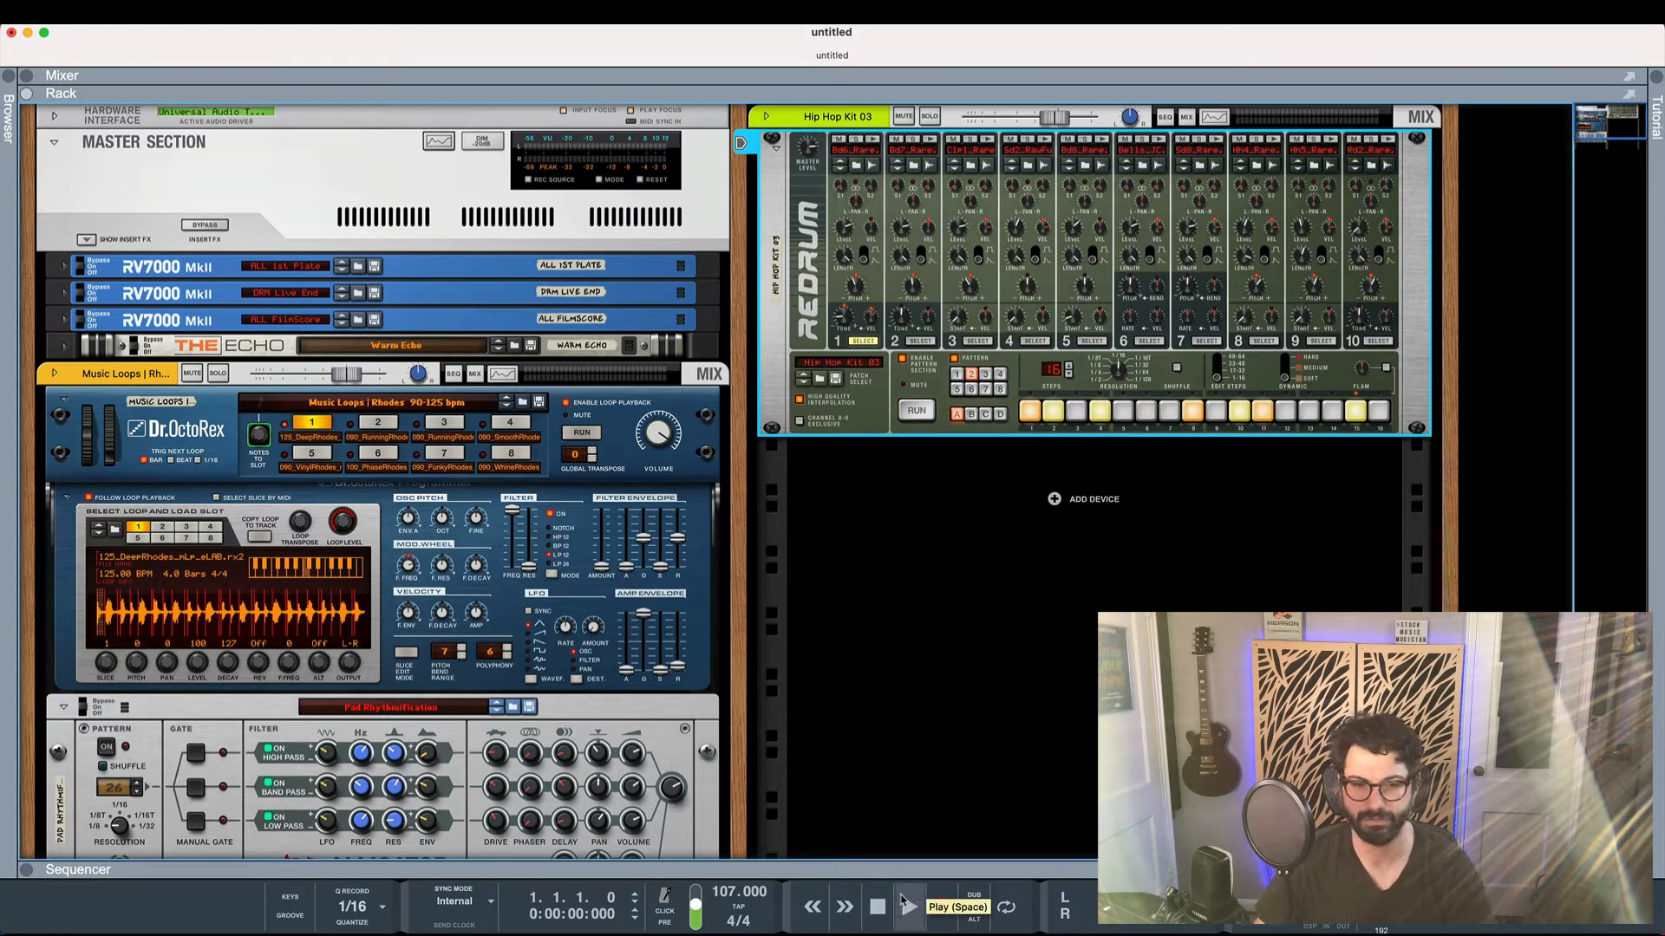
left_click(907, 907)
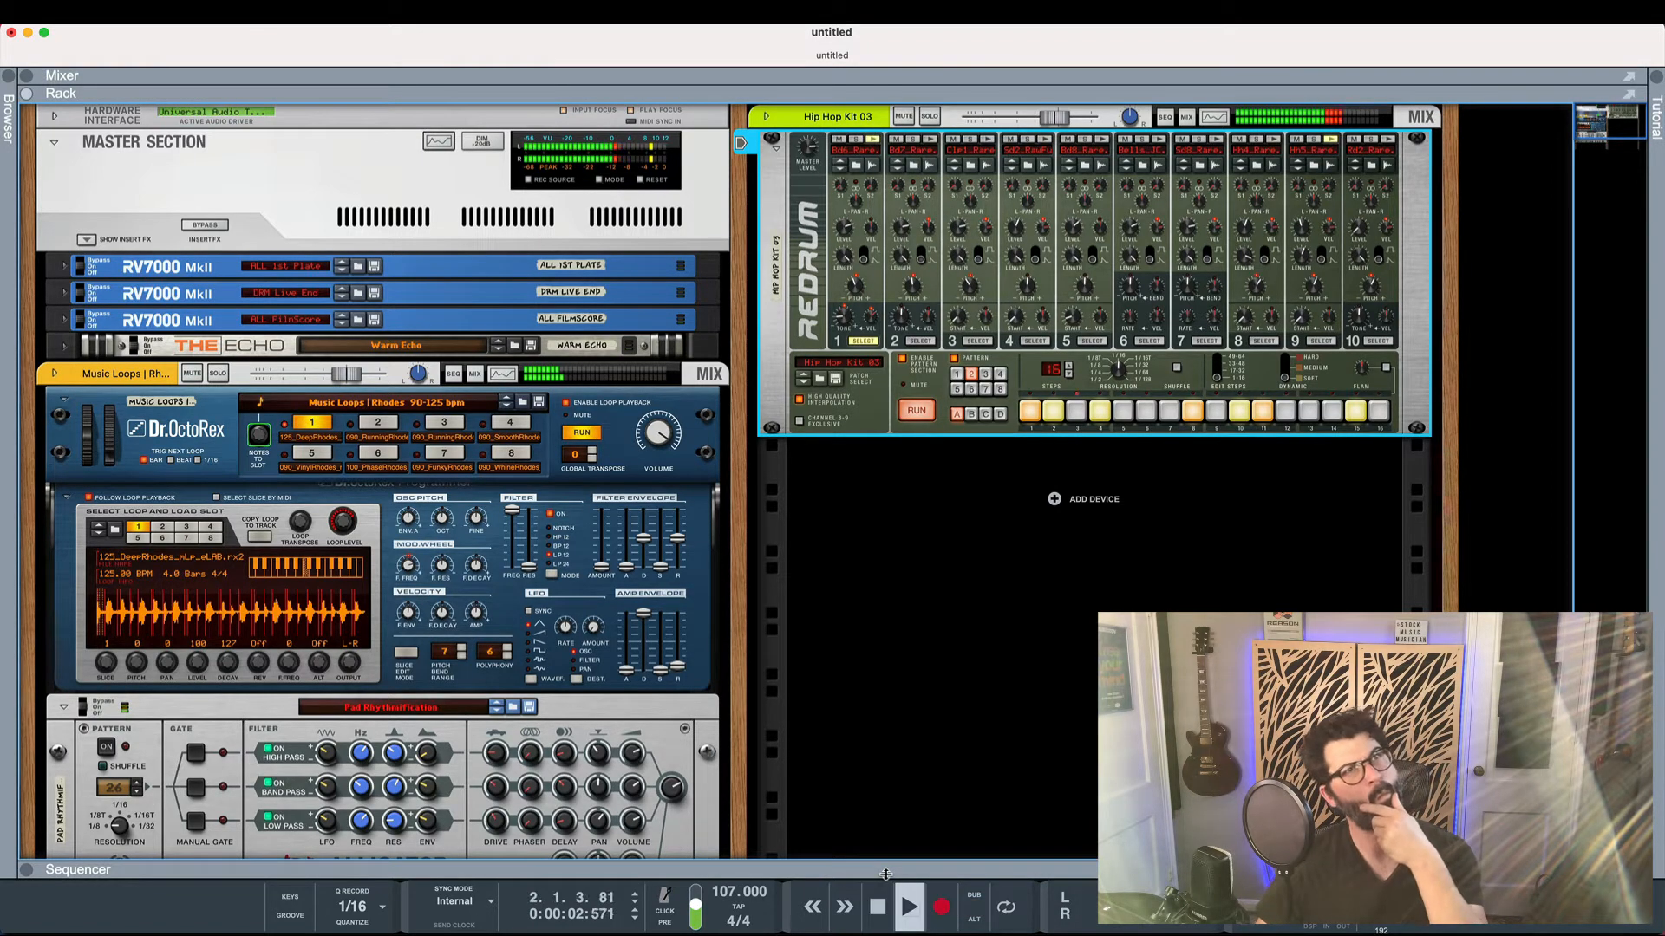
left_click(876, 907)
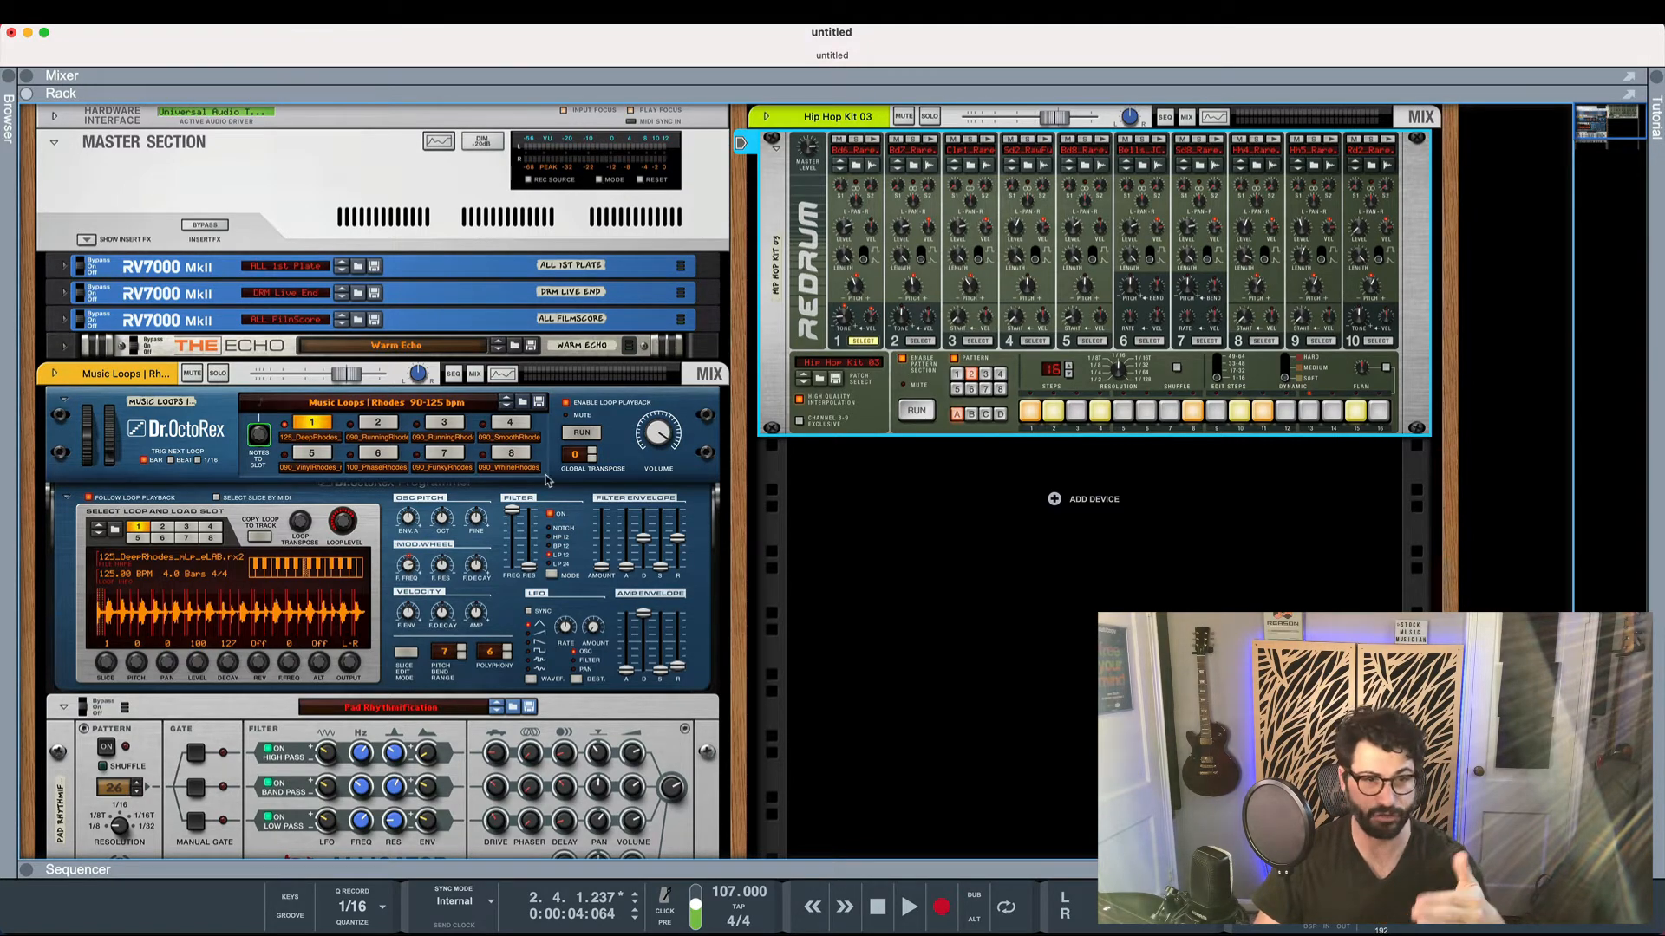
Replay the Verse material from the rack once more, then return to the block arrangement
key("F7")
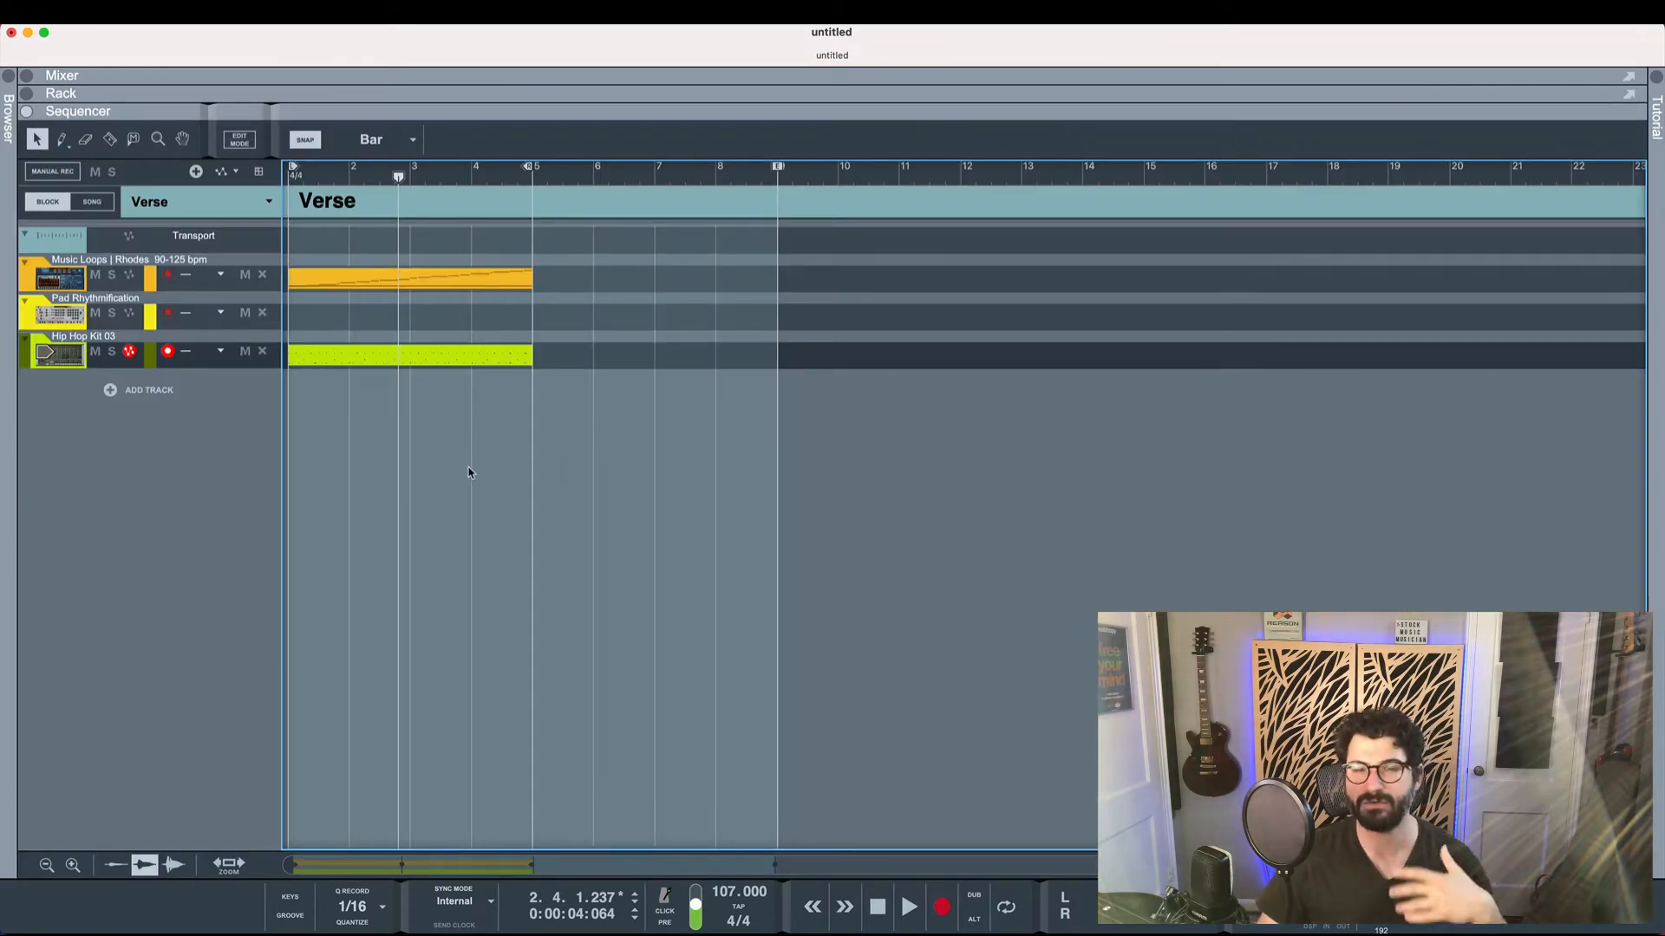
key("F6")
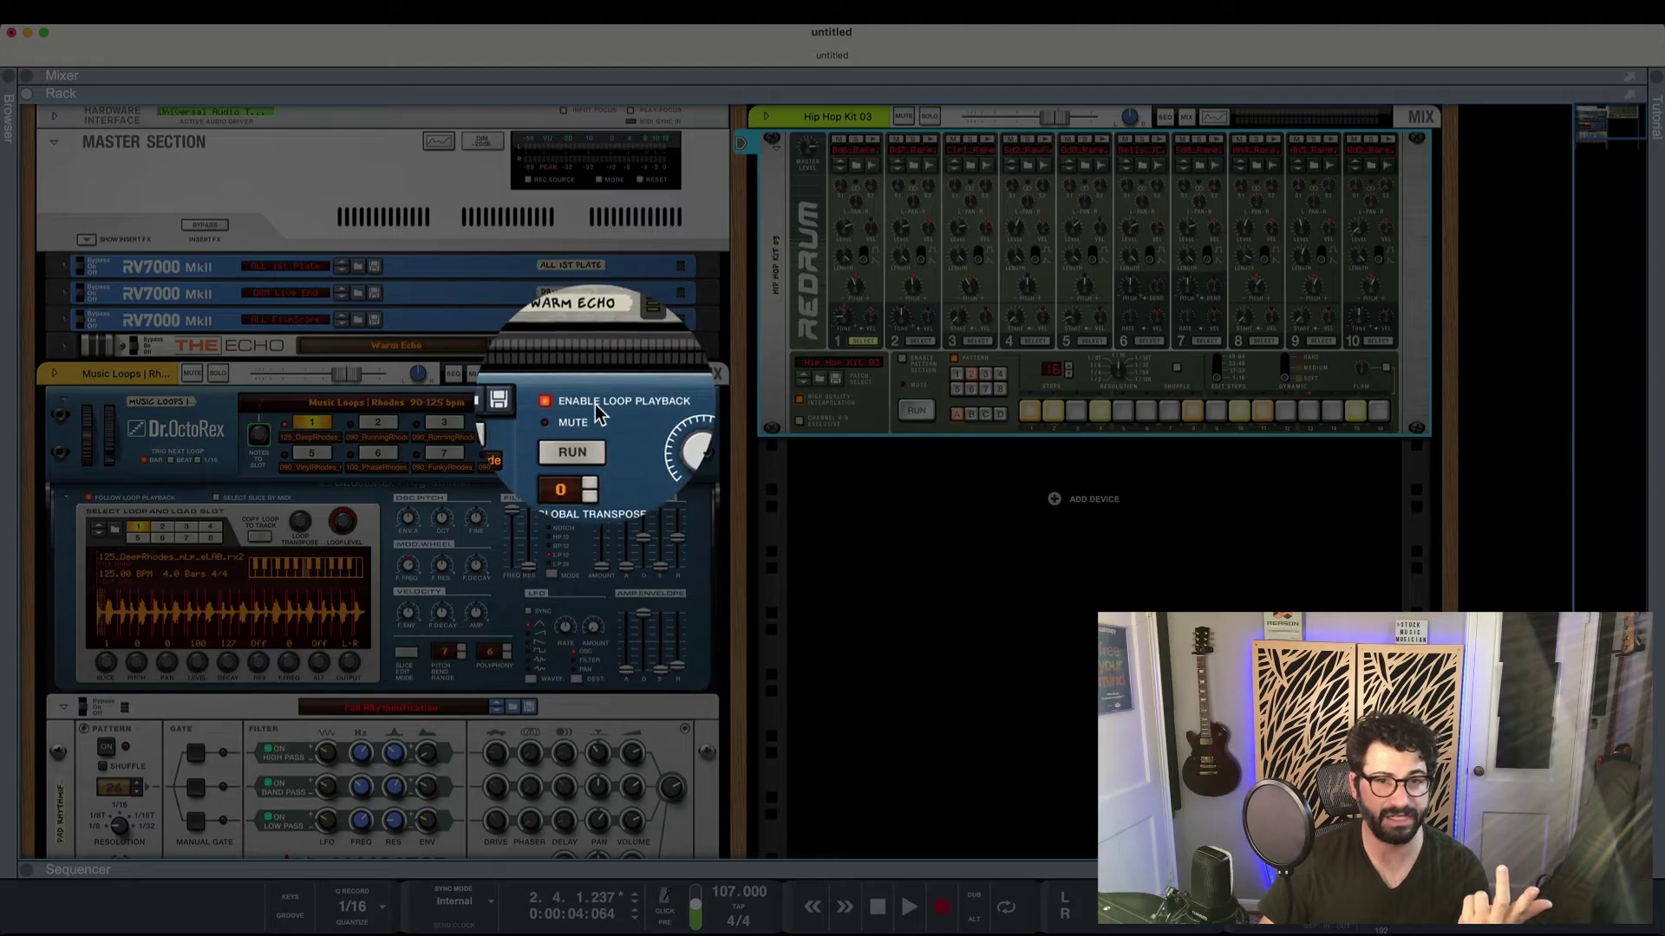
left_click(594, 403)
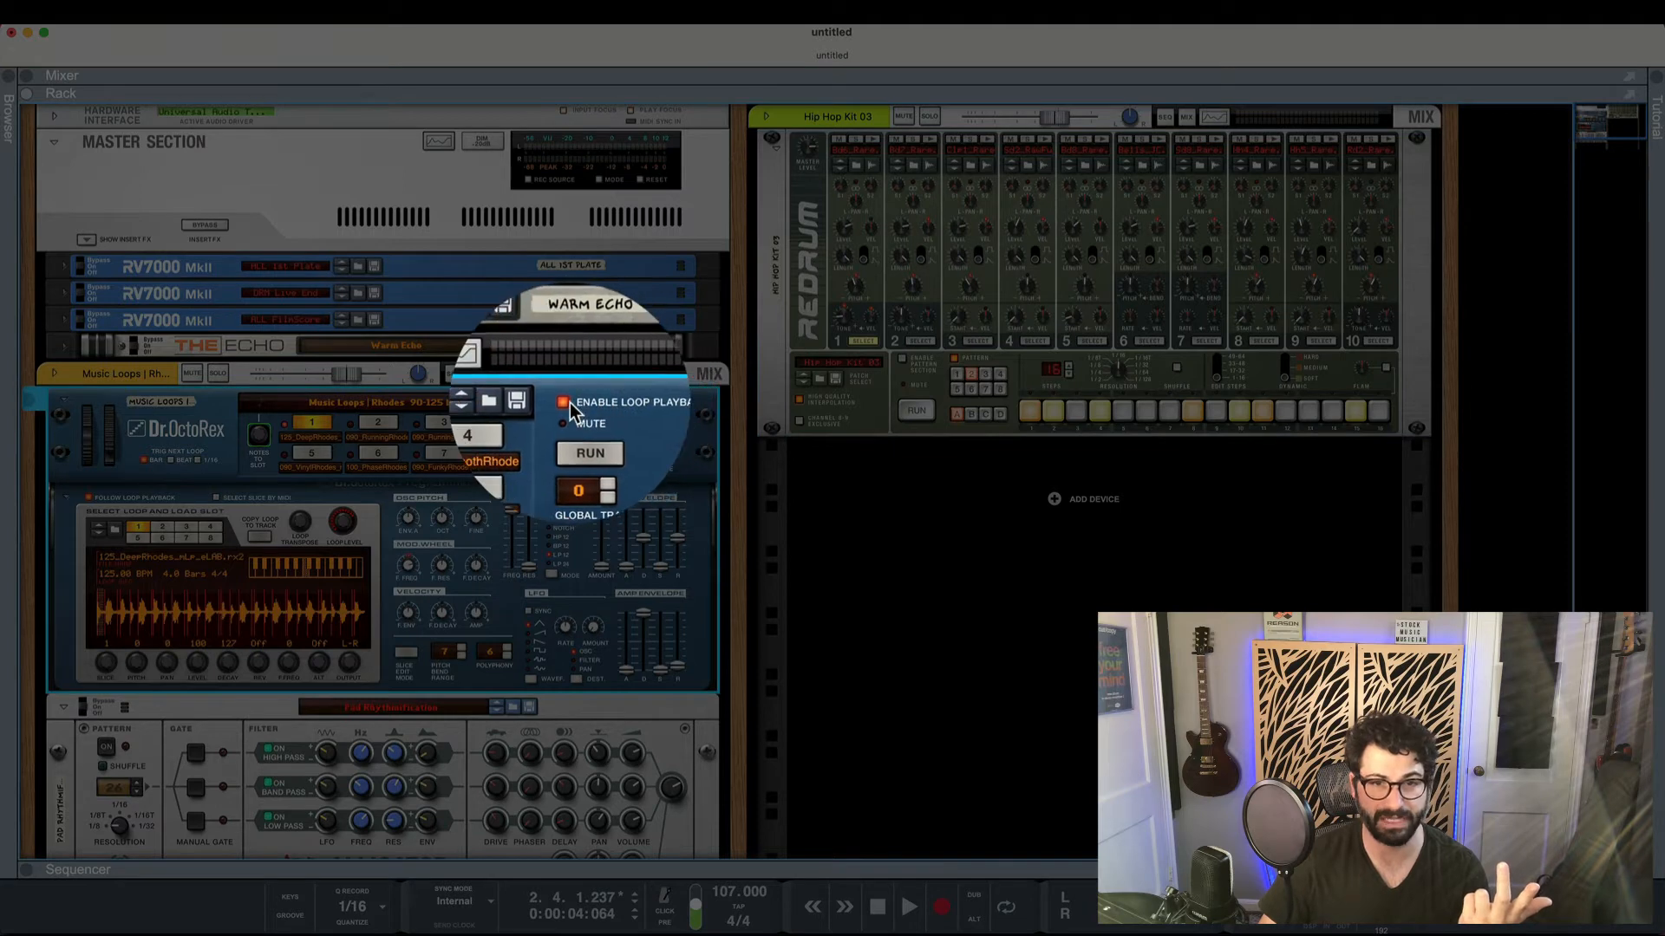
left_click(859, 886)
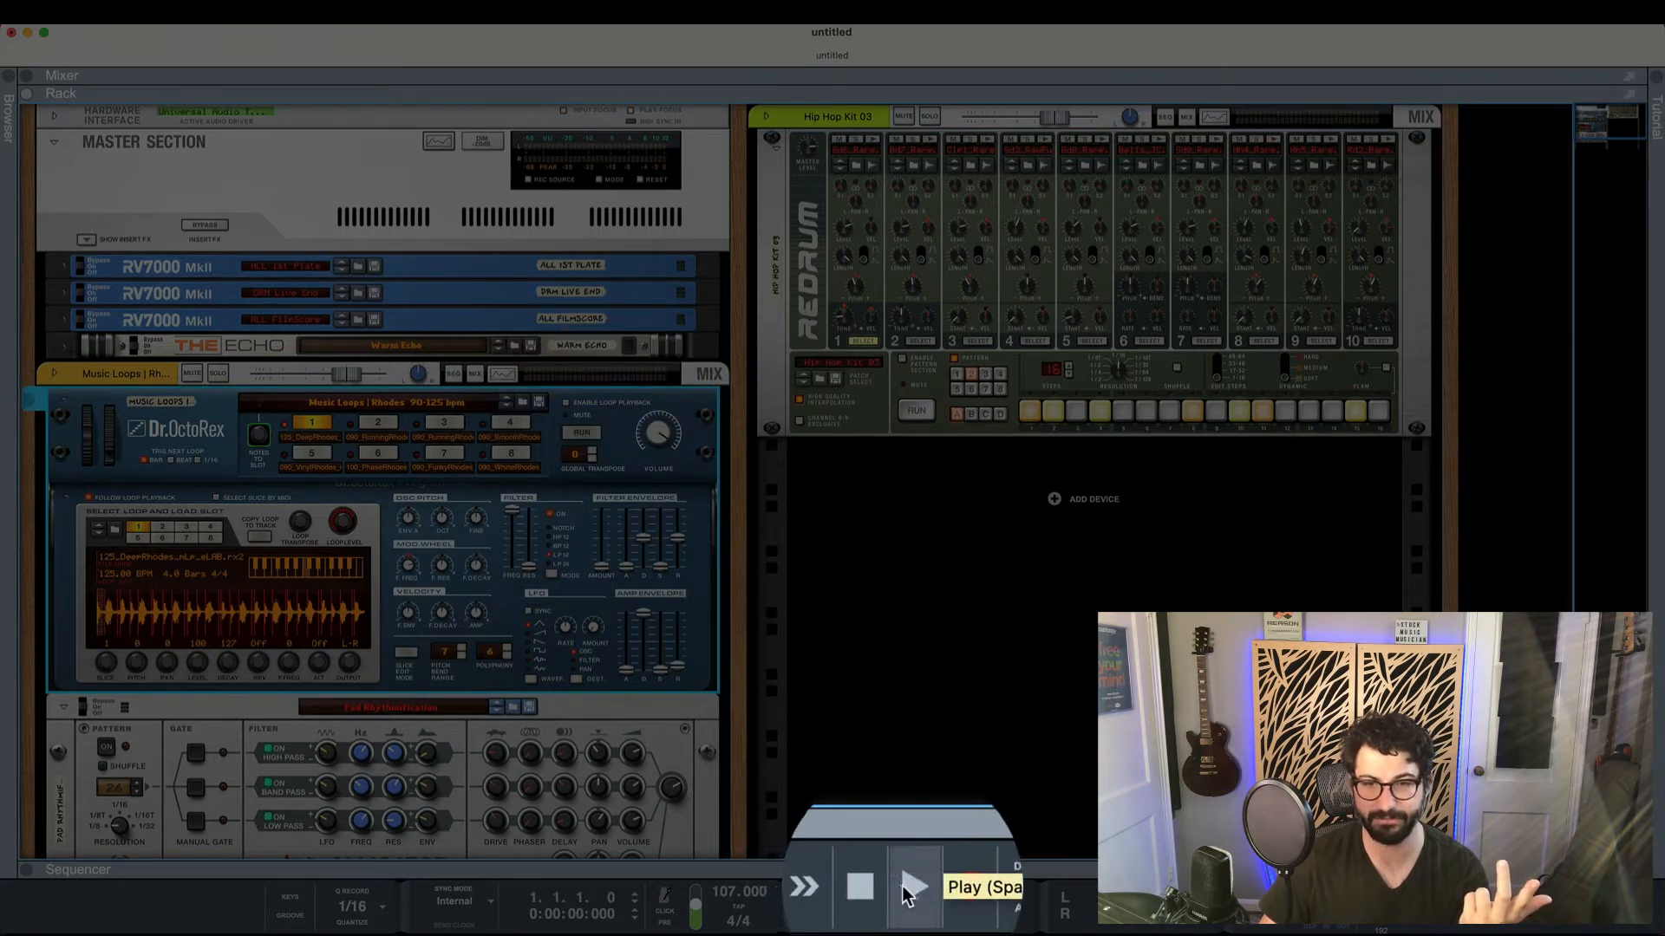
left_click(906, 888)
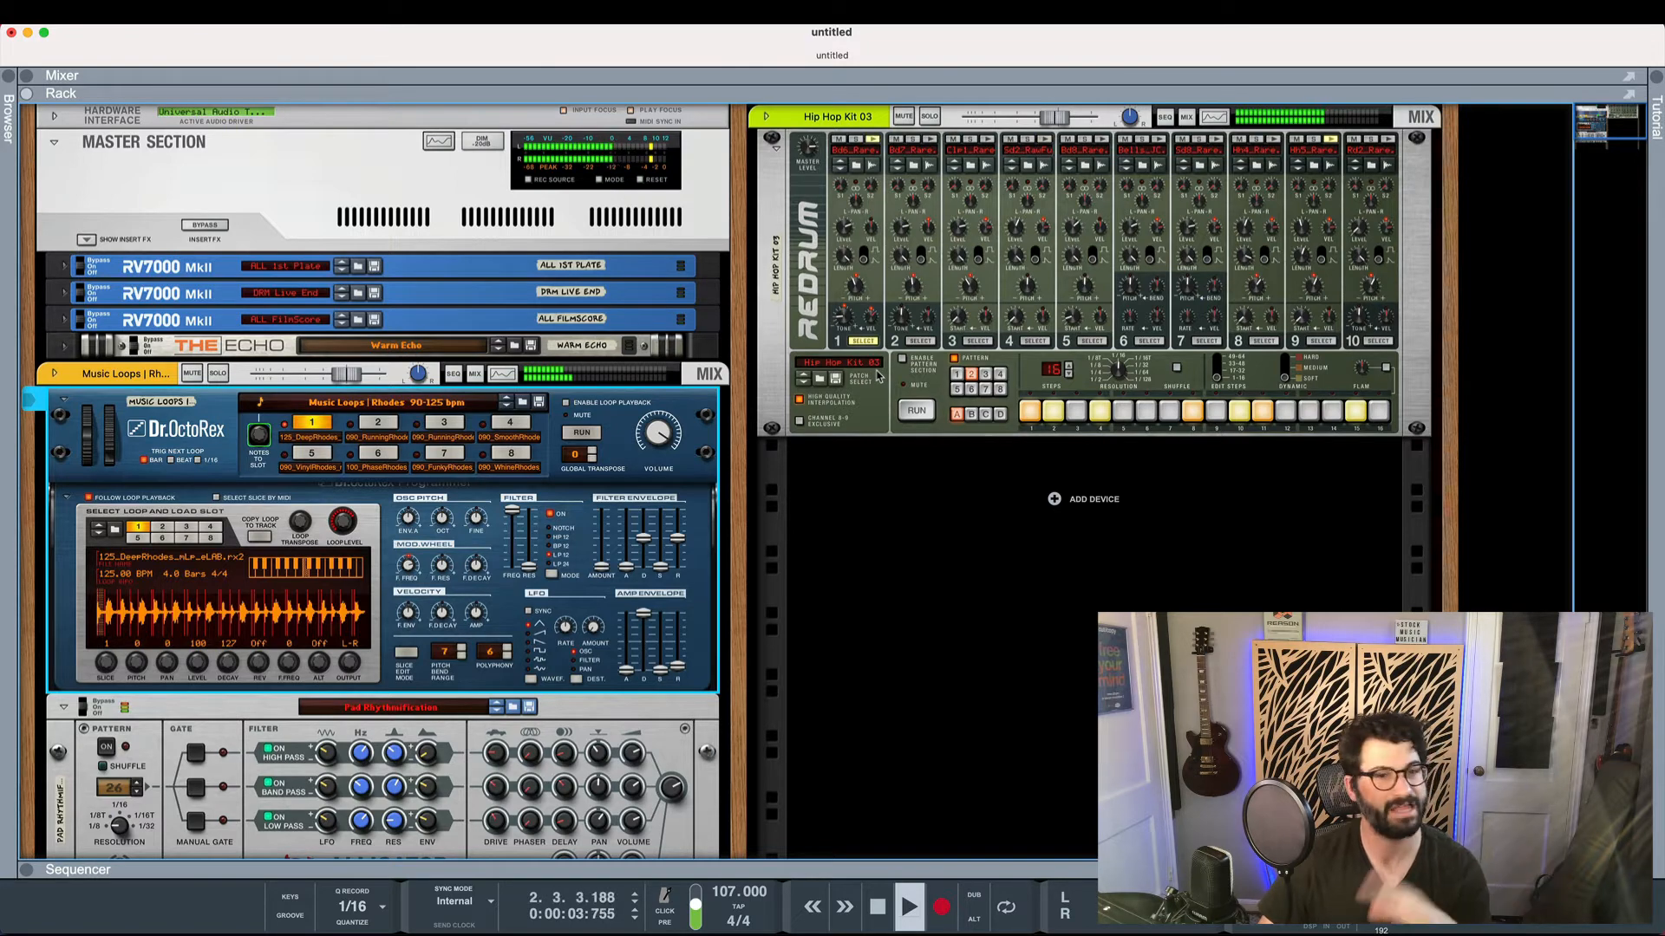
key("space")
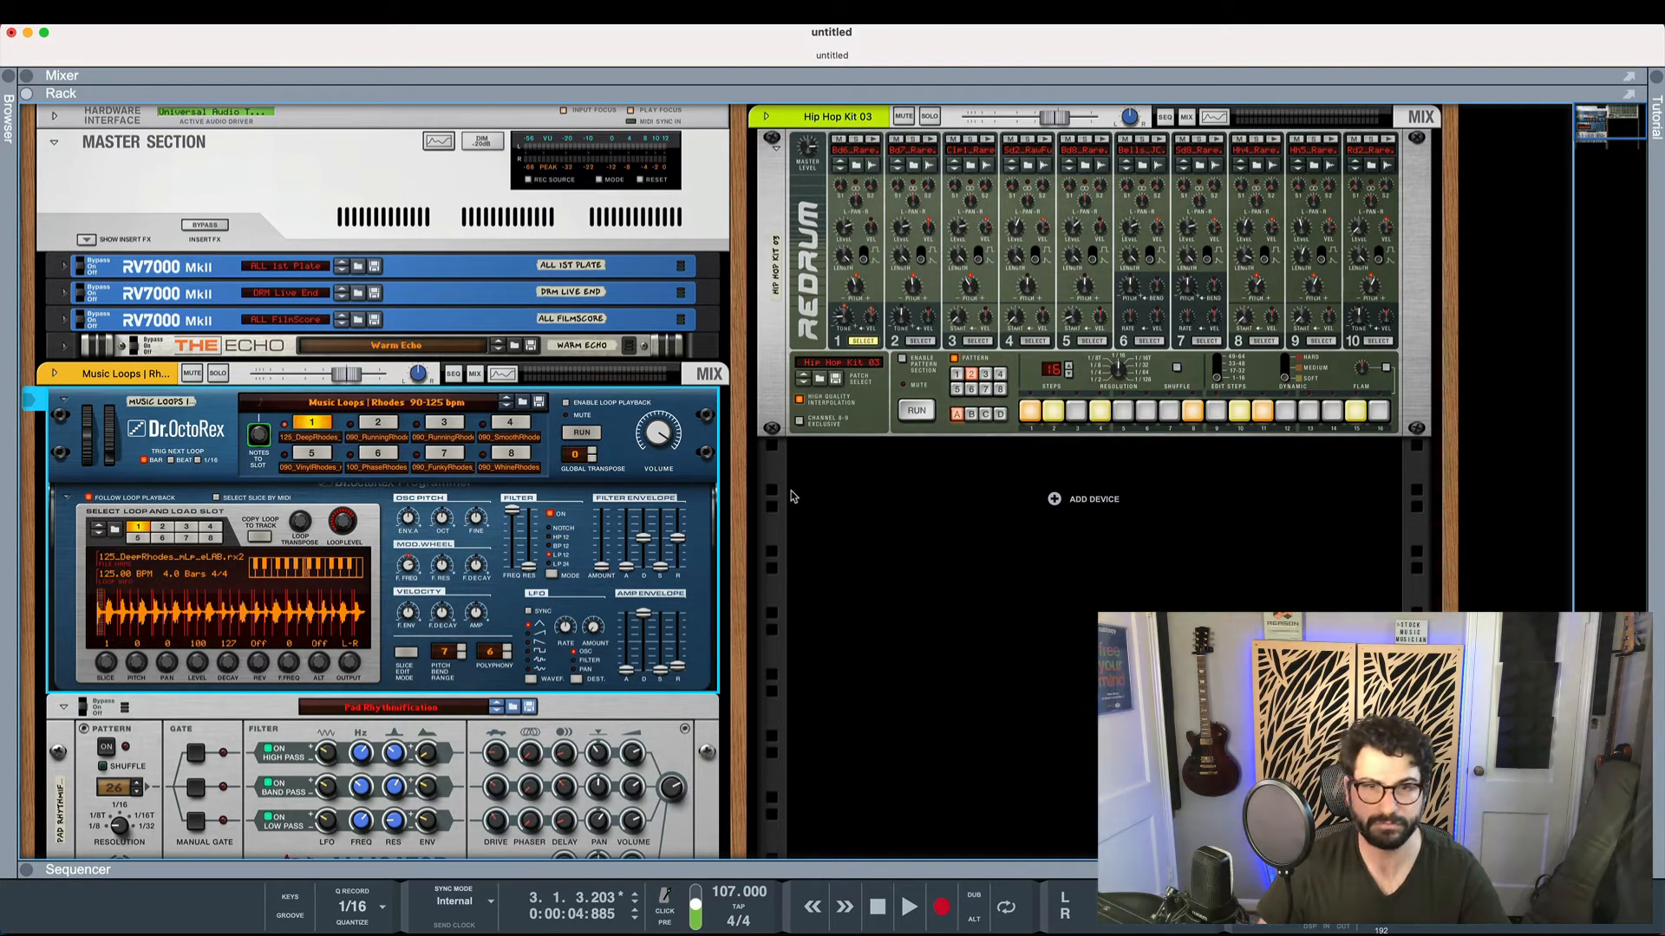
key("F7")
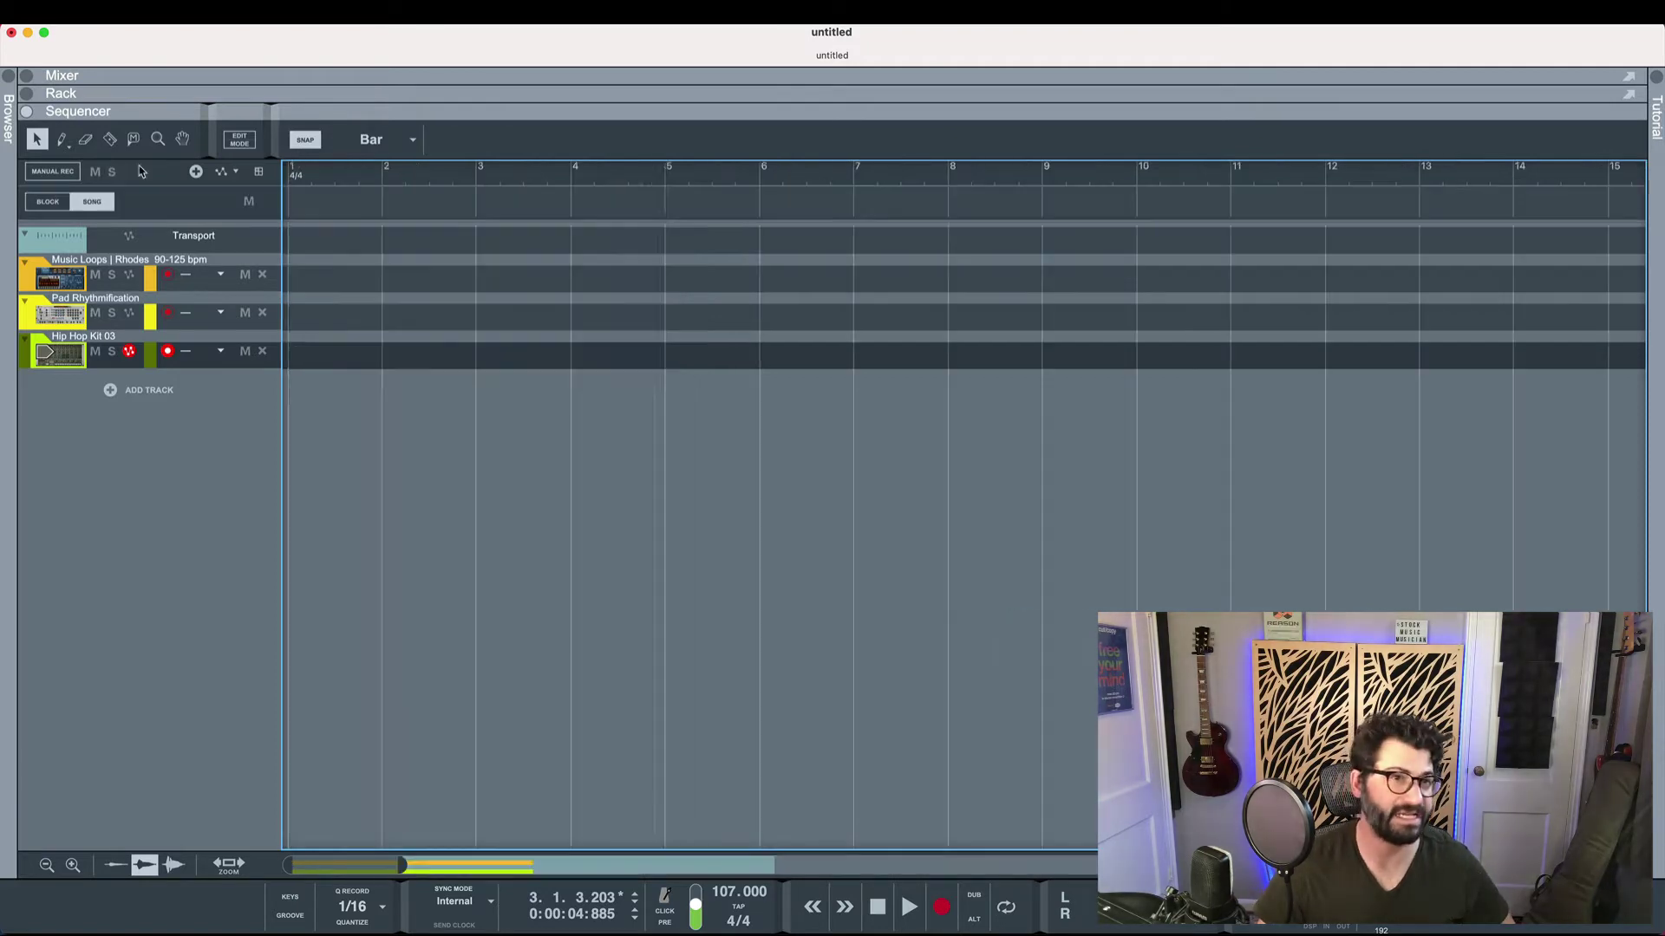
Place the Verse block at the start of the song lane and stretch it to eight bars
left_click(92, 202)
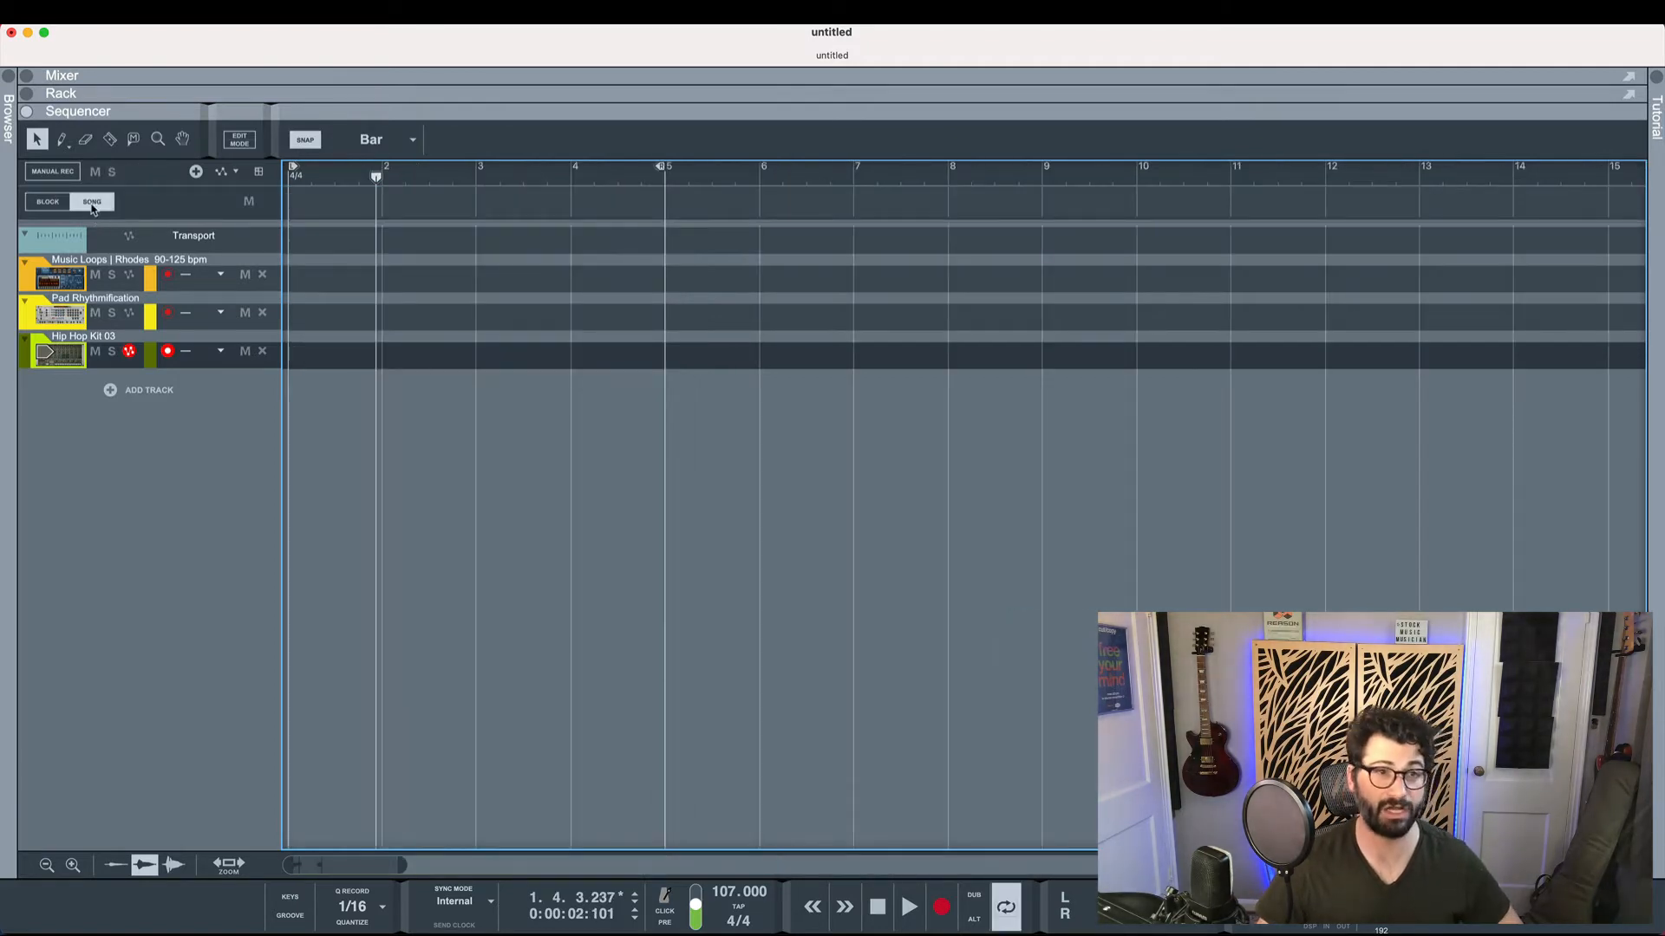
left_click(47, 202)
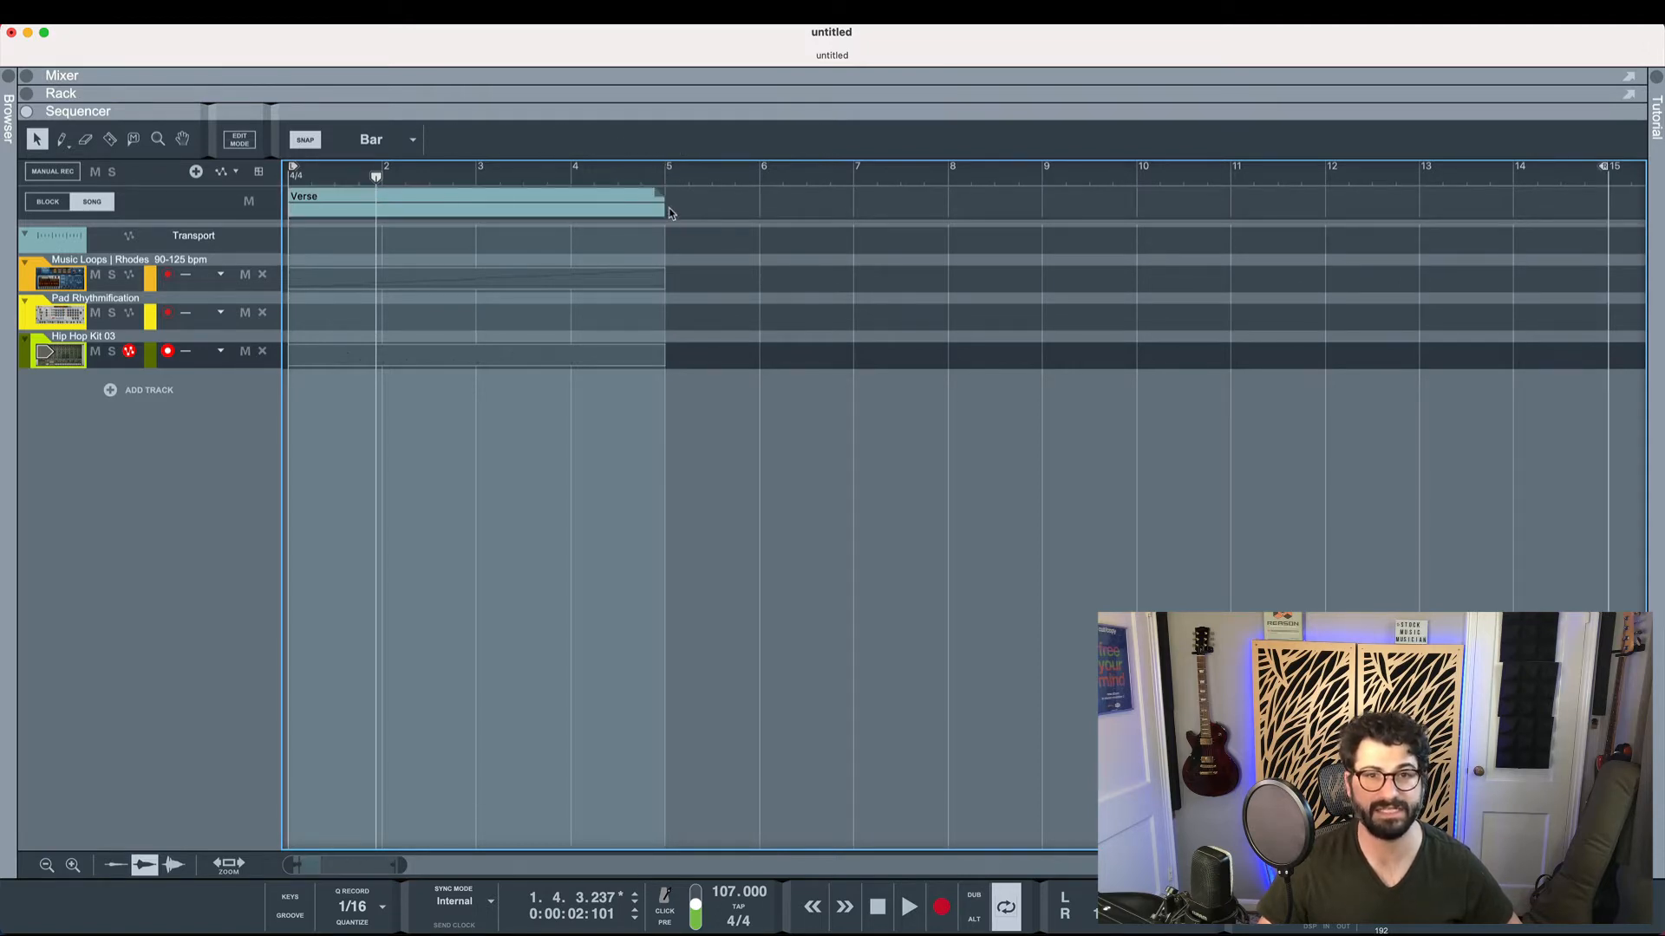
double_click(611, 208)
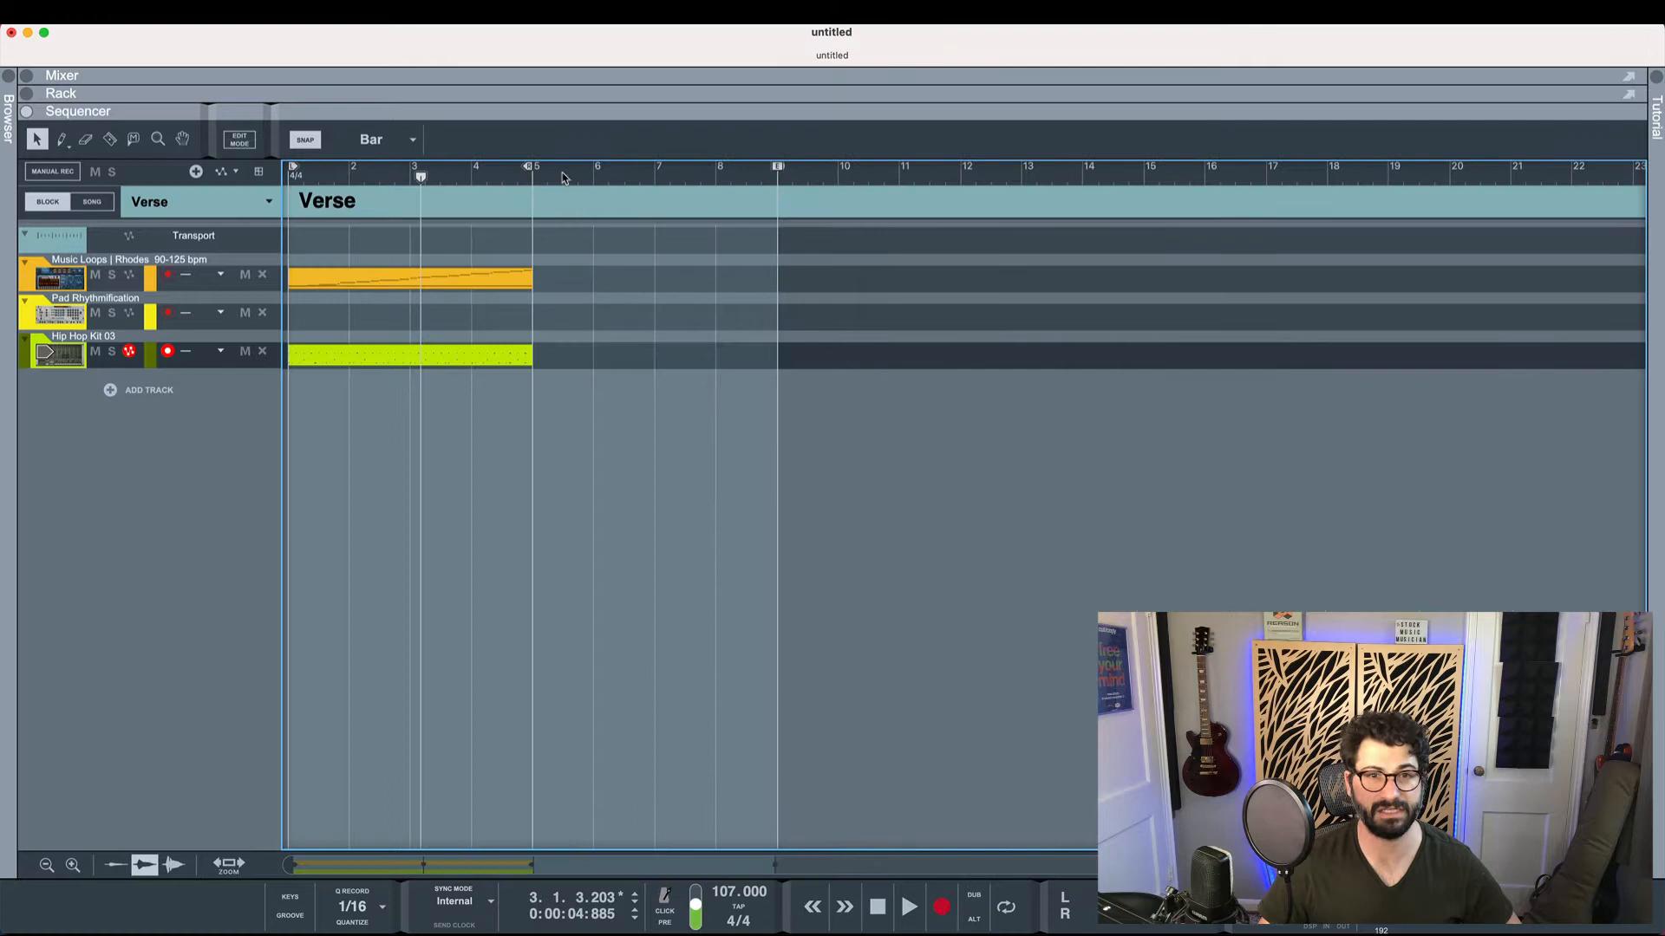
key("Return")
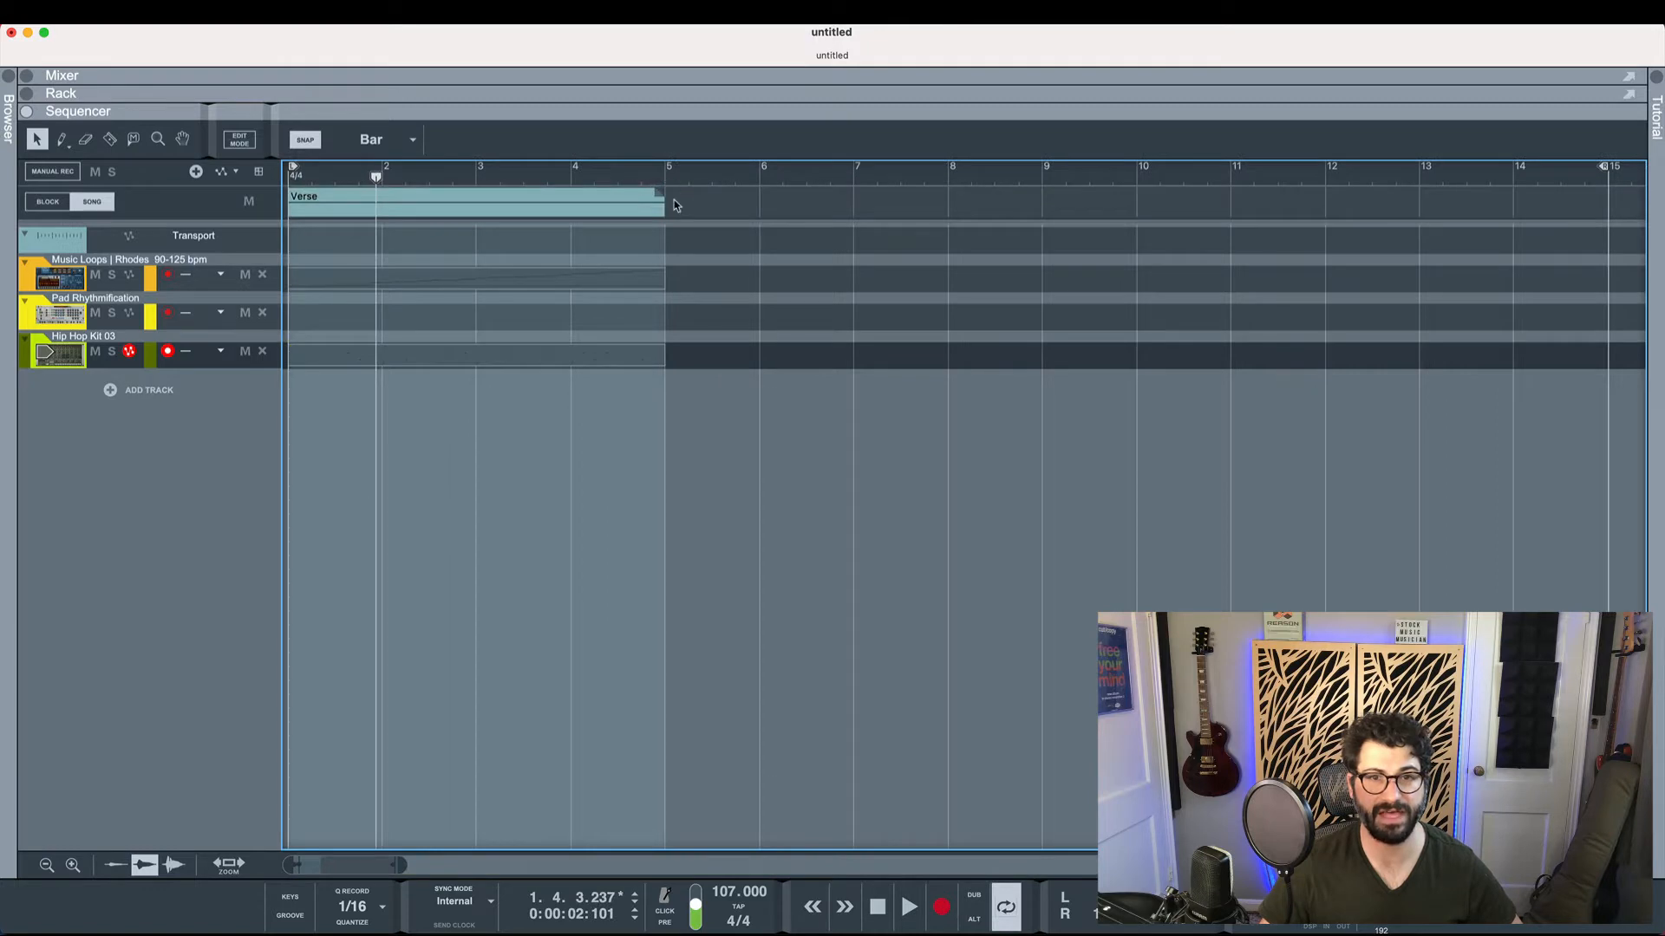
mouse_move(662, 208)
left_mouse_down()
mouse_move(1164, 211)
mouse_move(1039, 234)
left_mouse_up()
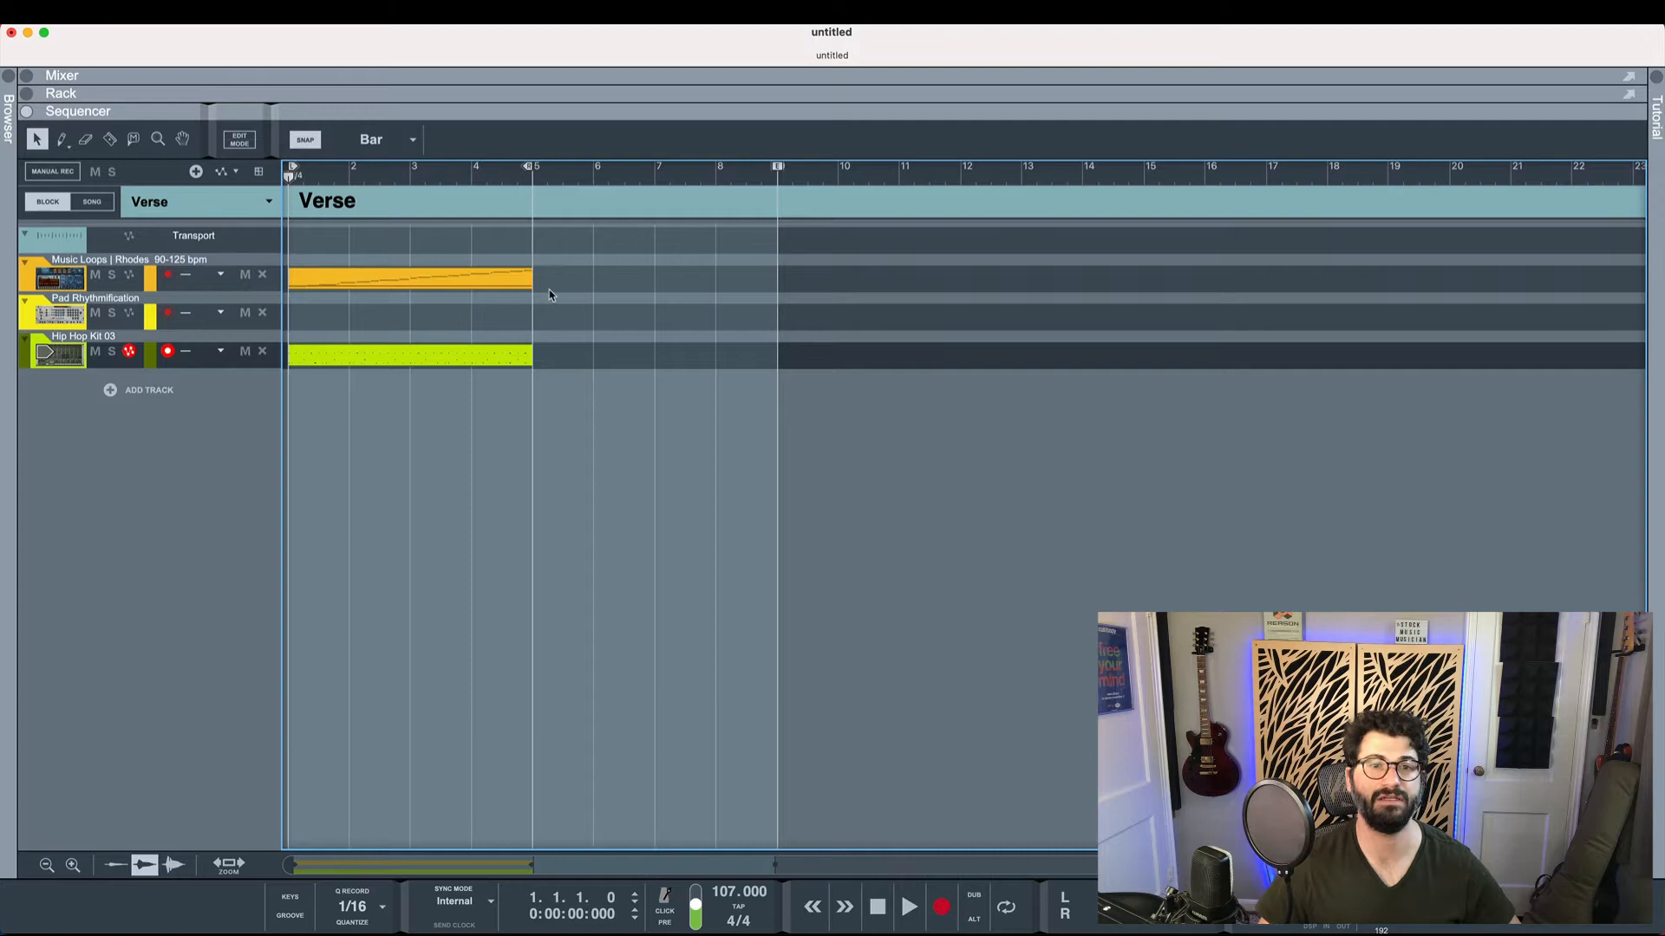
Lengthen the Verse block to bar 9 and duplicate both clips into bars 5–9
left_click_drag(558, 272, 392, 371)
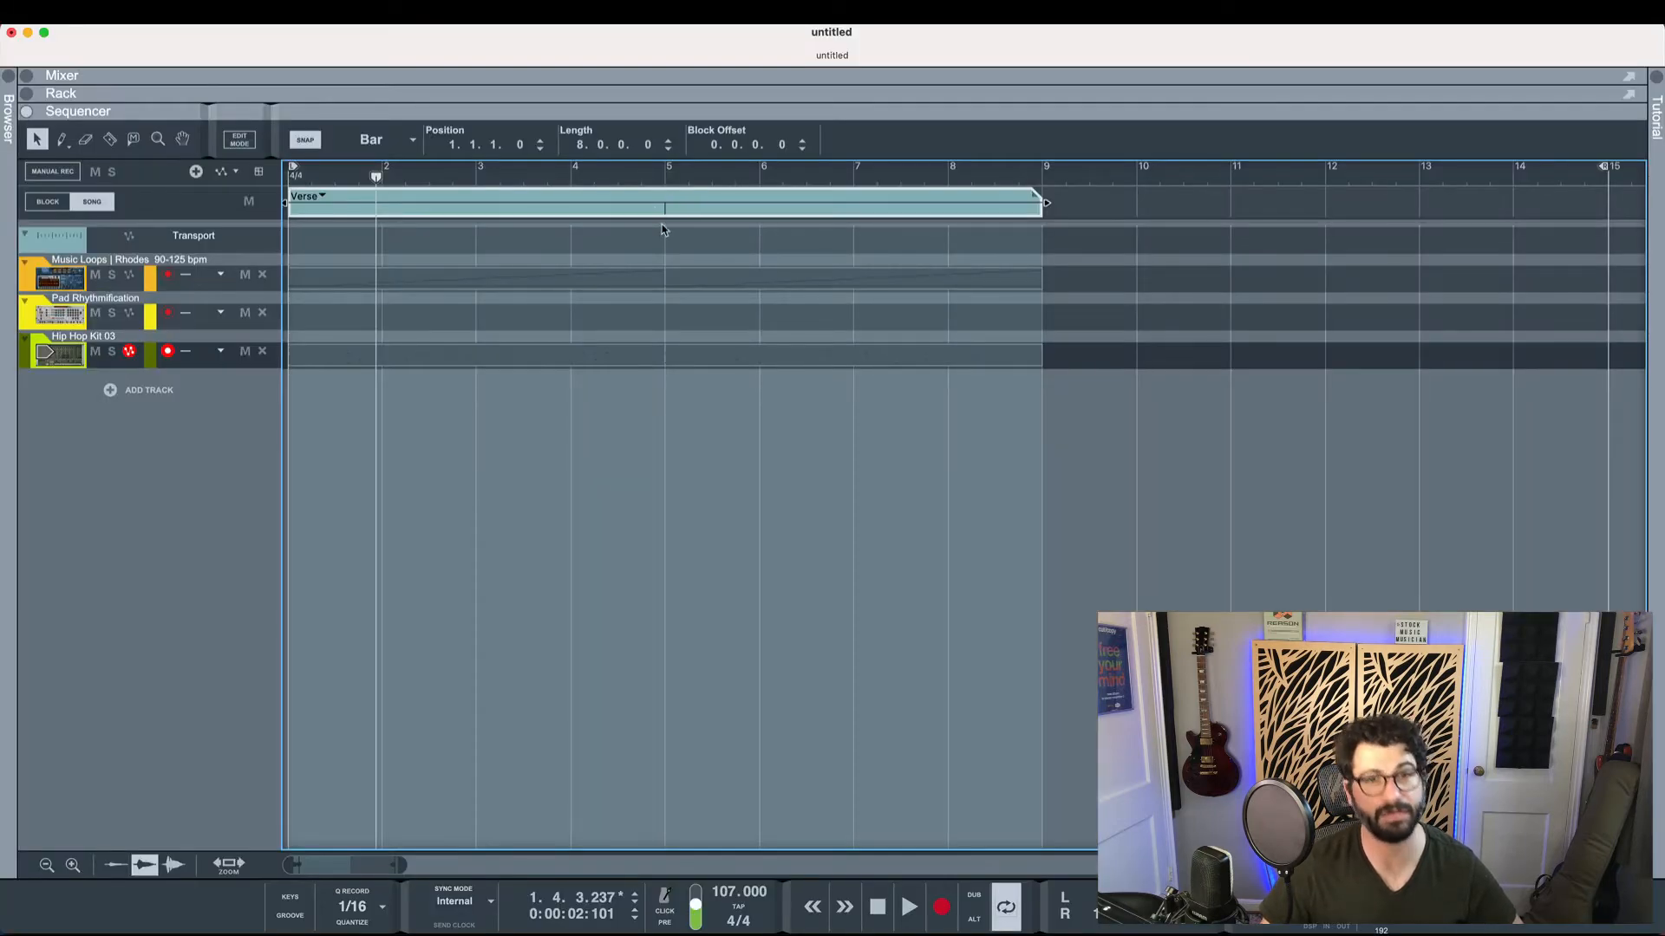
double_click(661, 225)
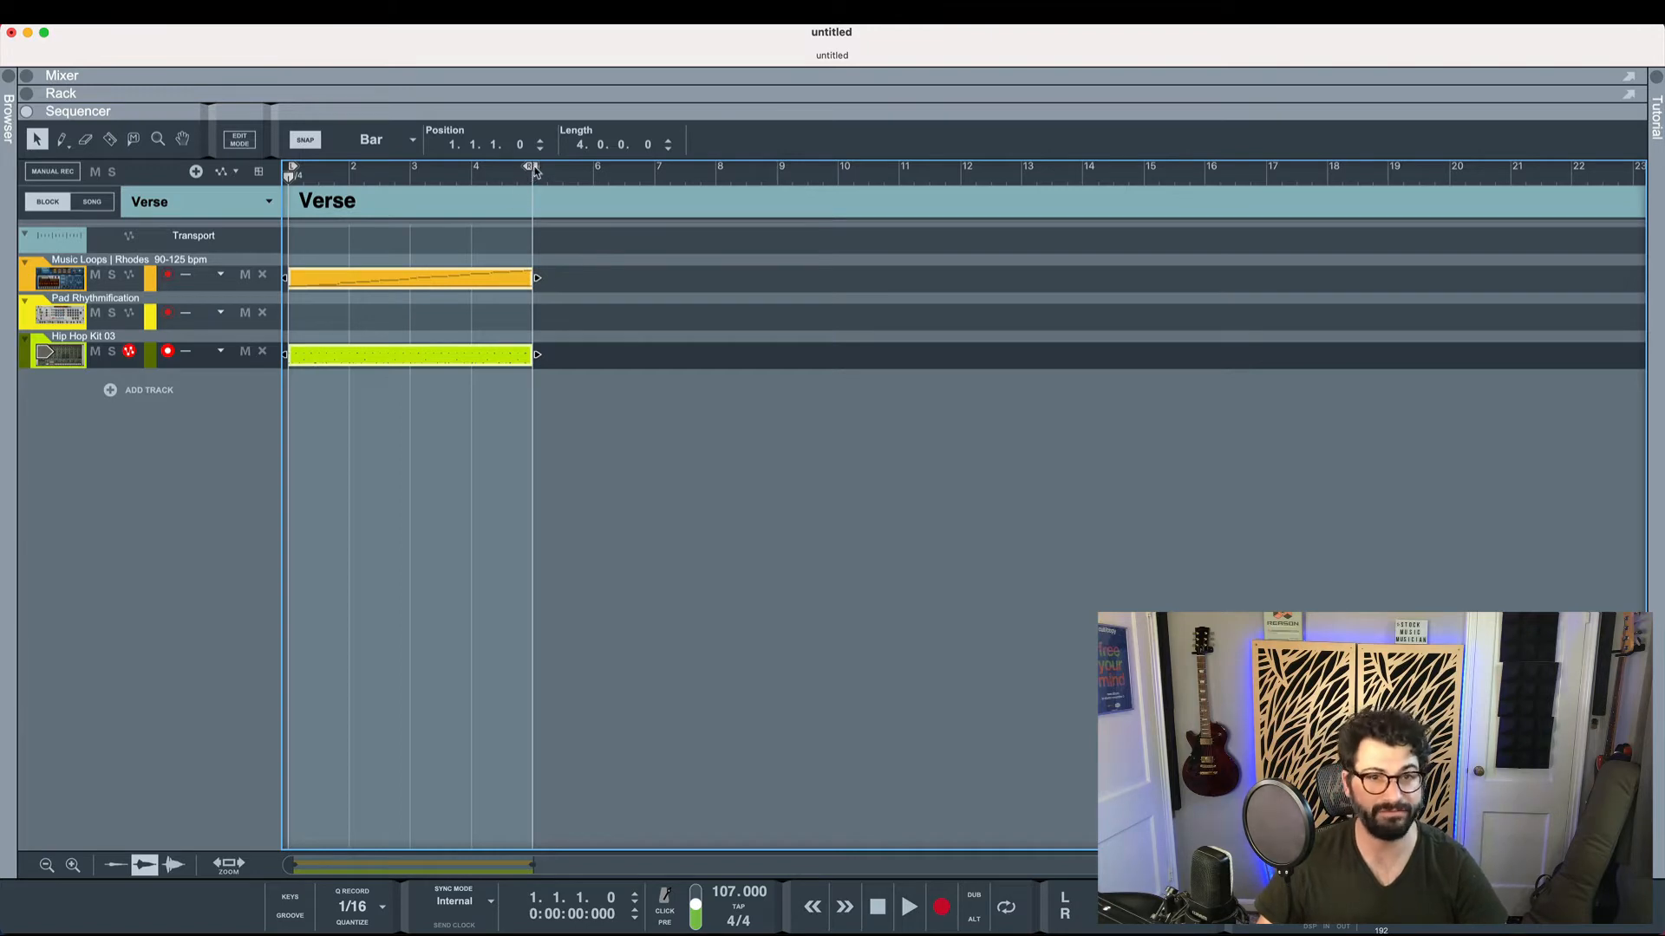
left_click_drag(533, 171, 778, 189)
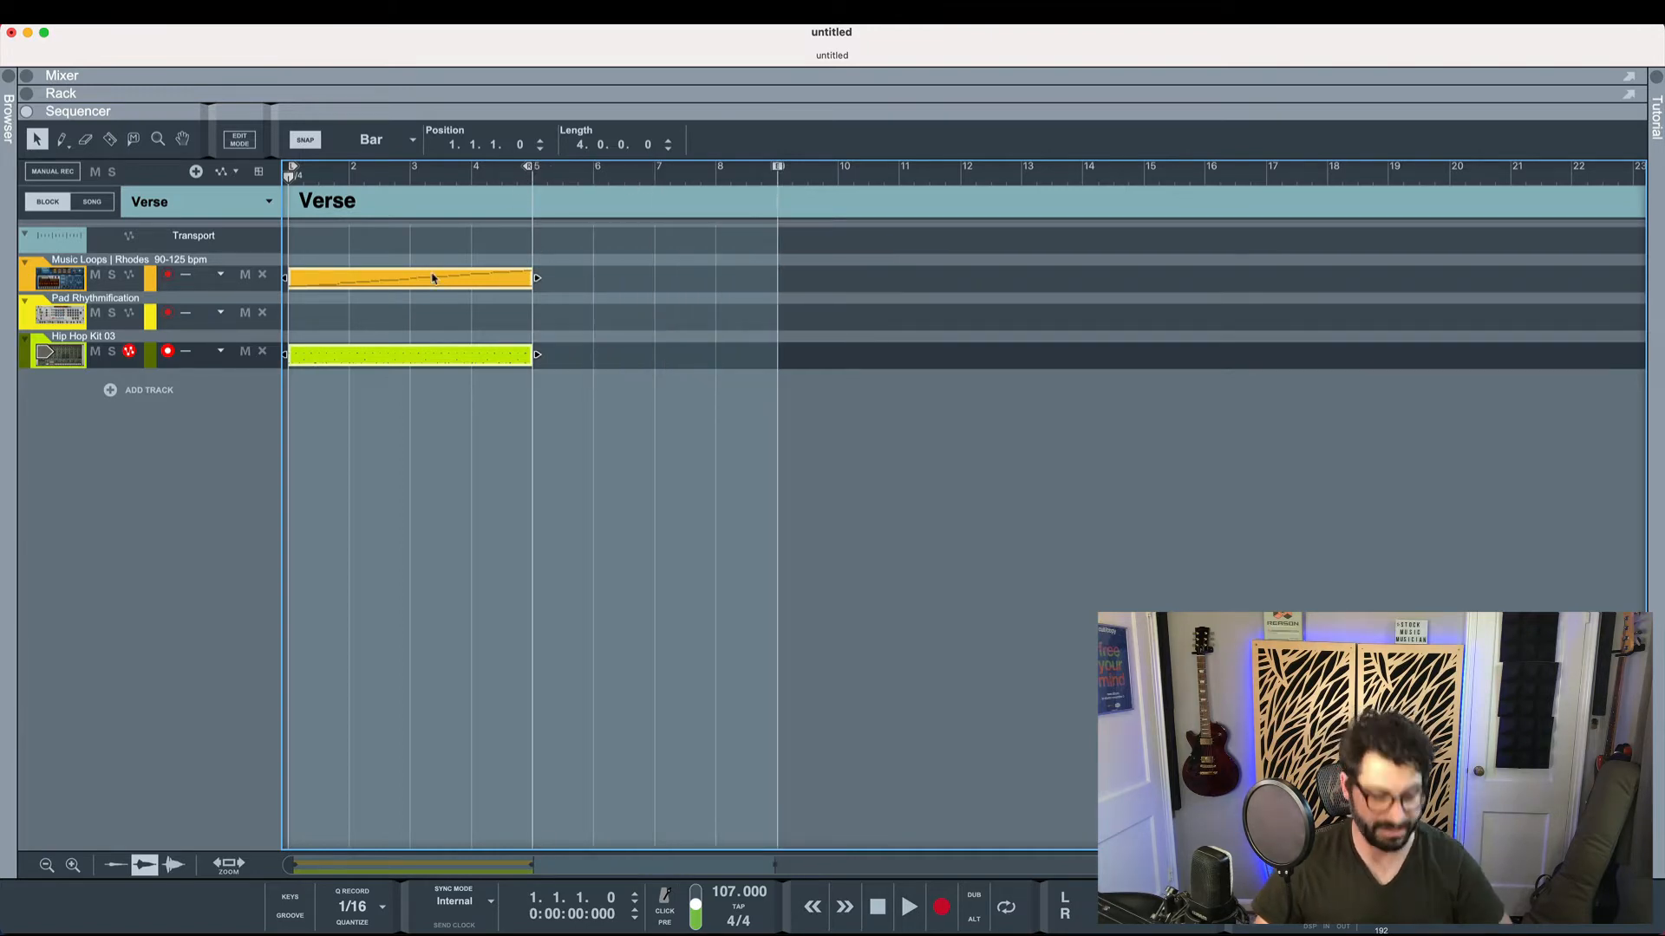
key("super+d")
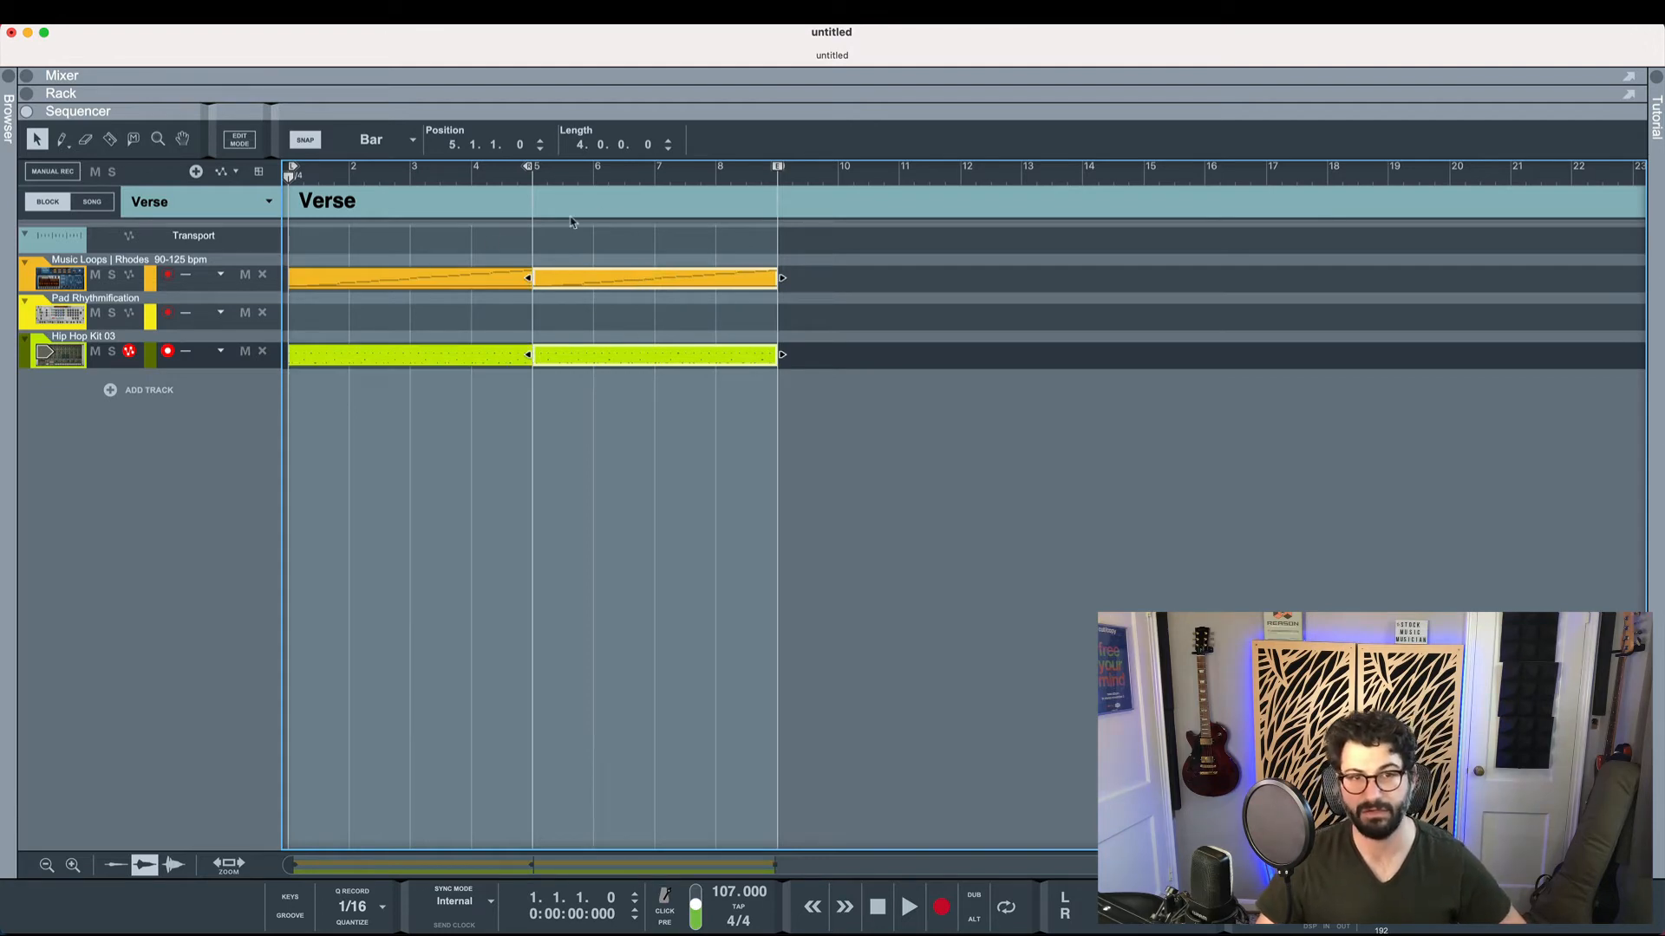
Audition the eight-bar Verse in the song arrangement from the start
key("b")
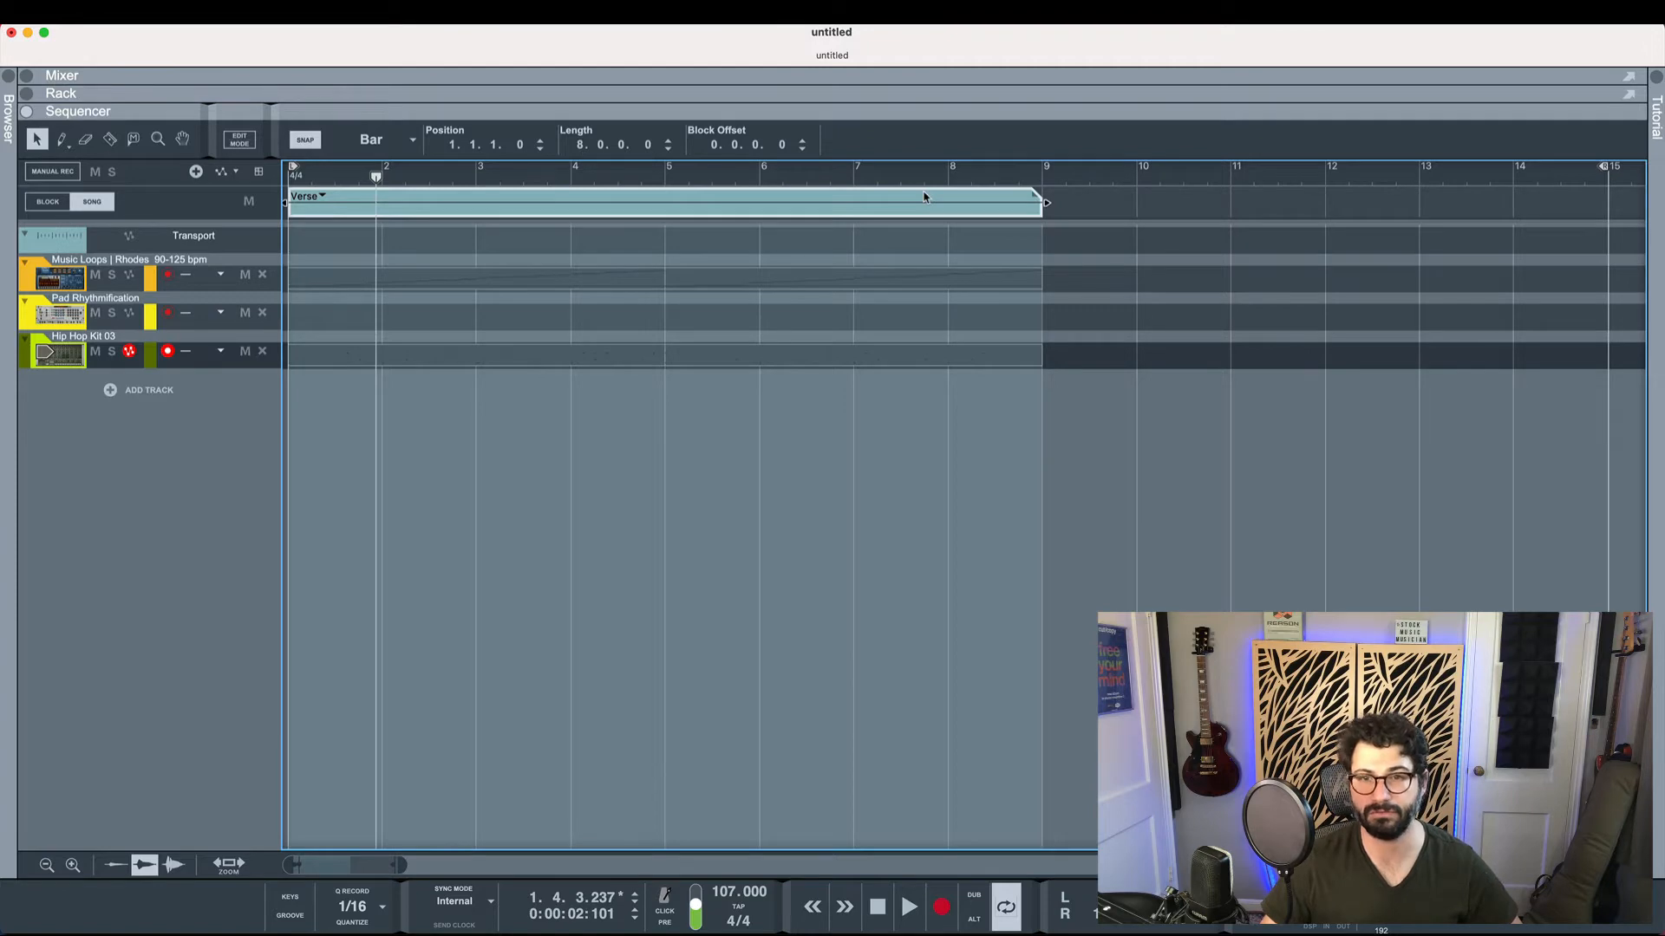
key("space")
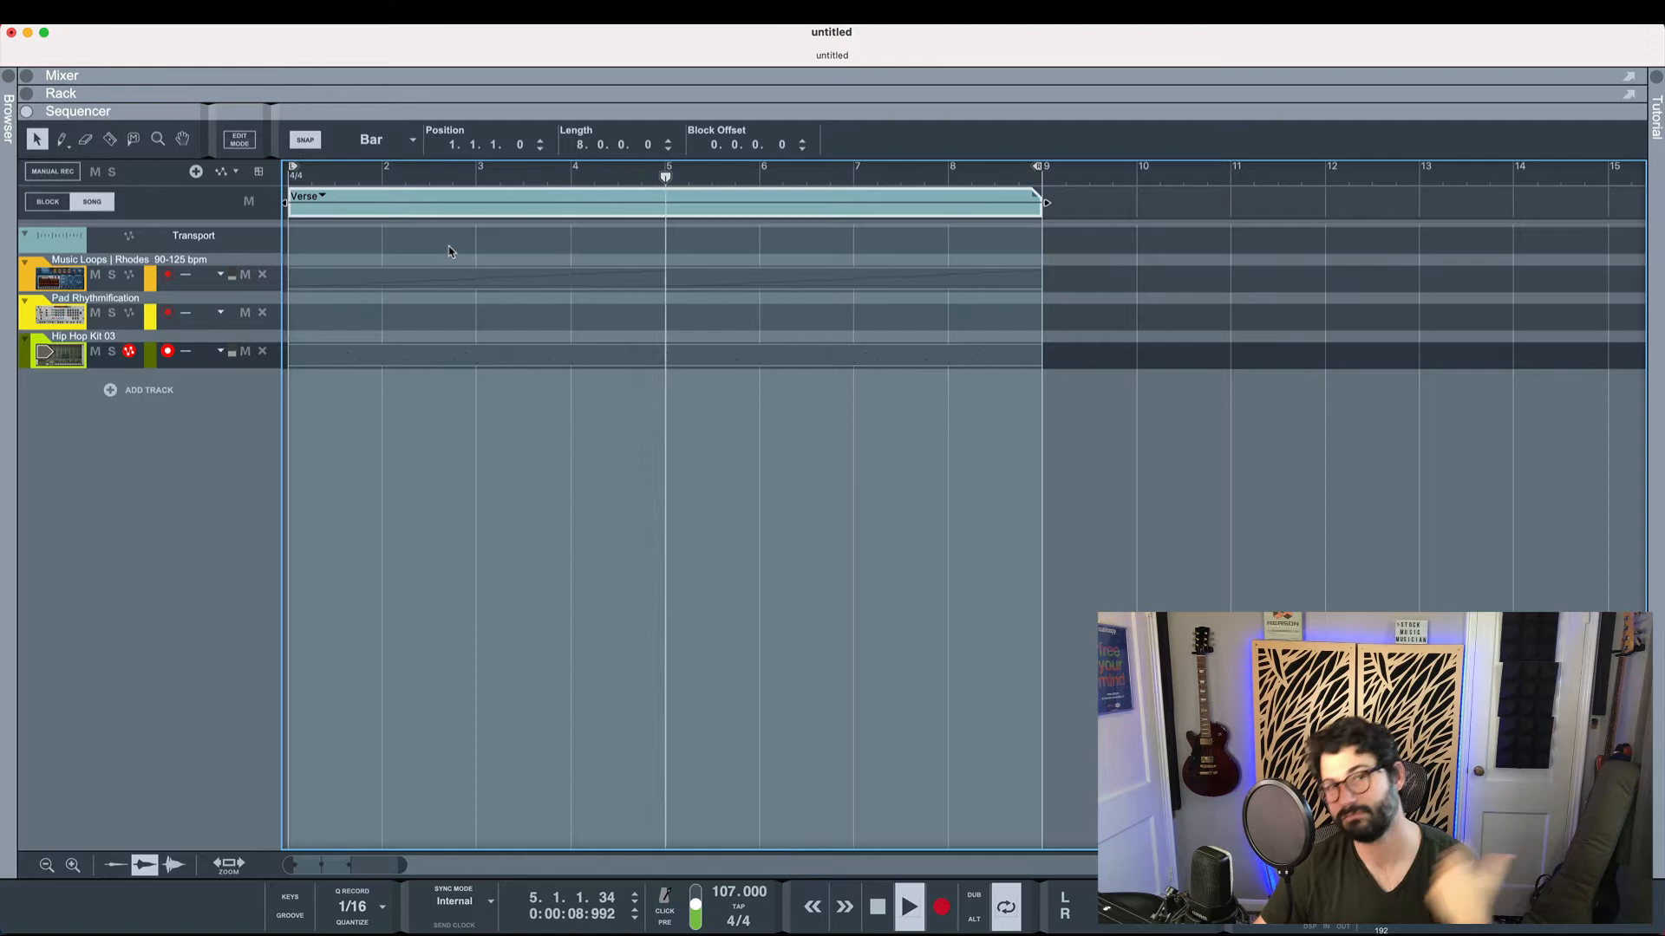
key("space")
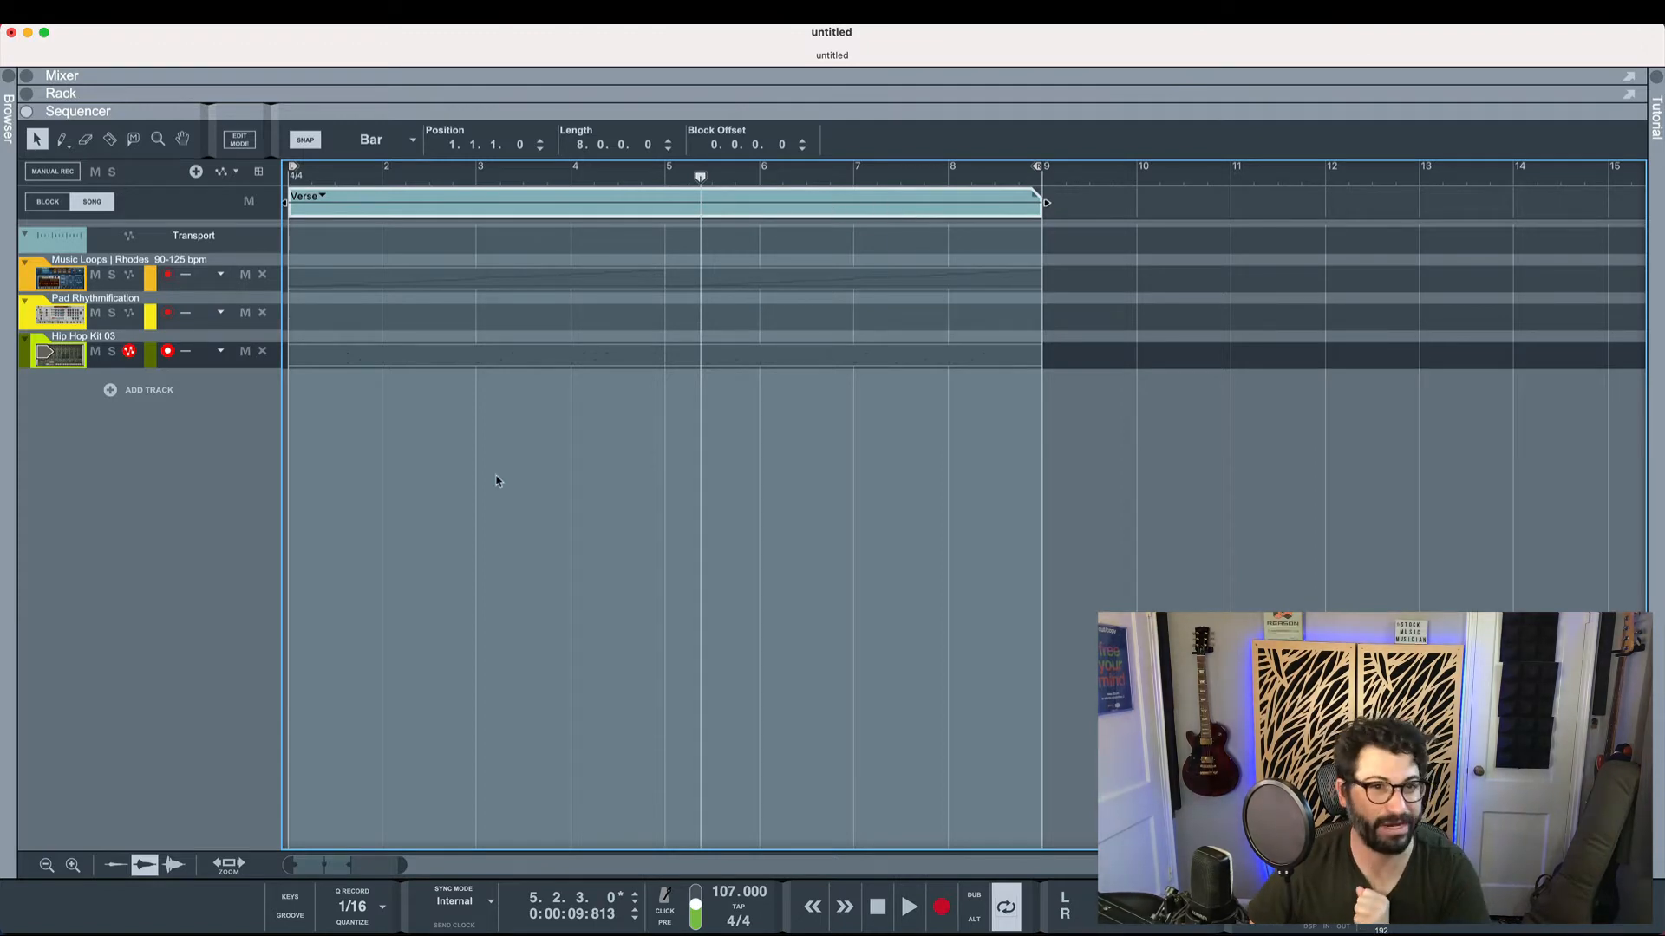
Switch to empty Block 2 and rename it Chorus
double_click(392, 194)
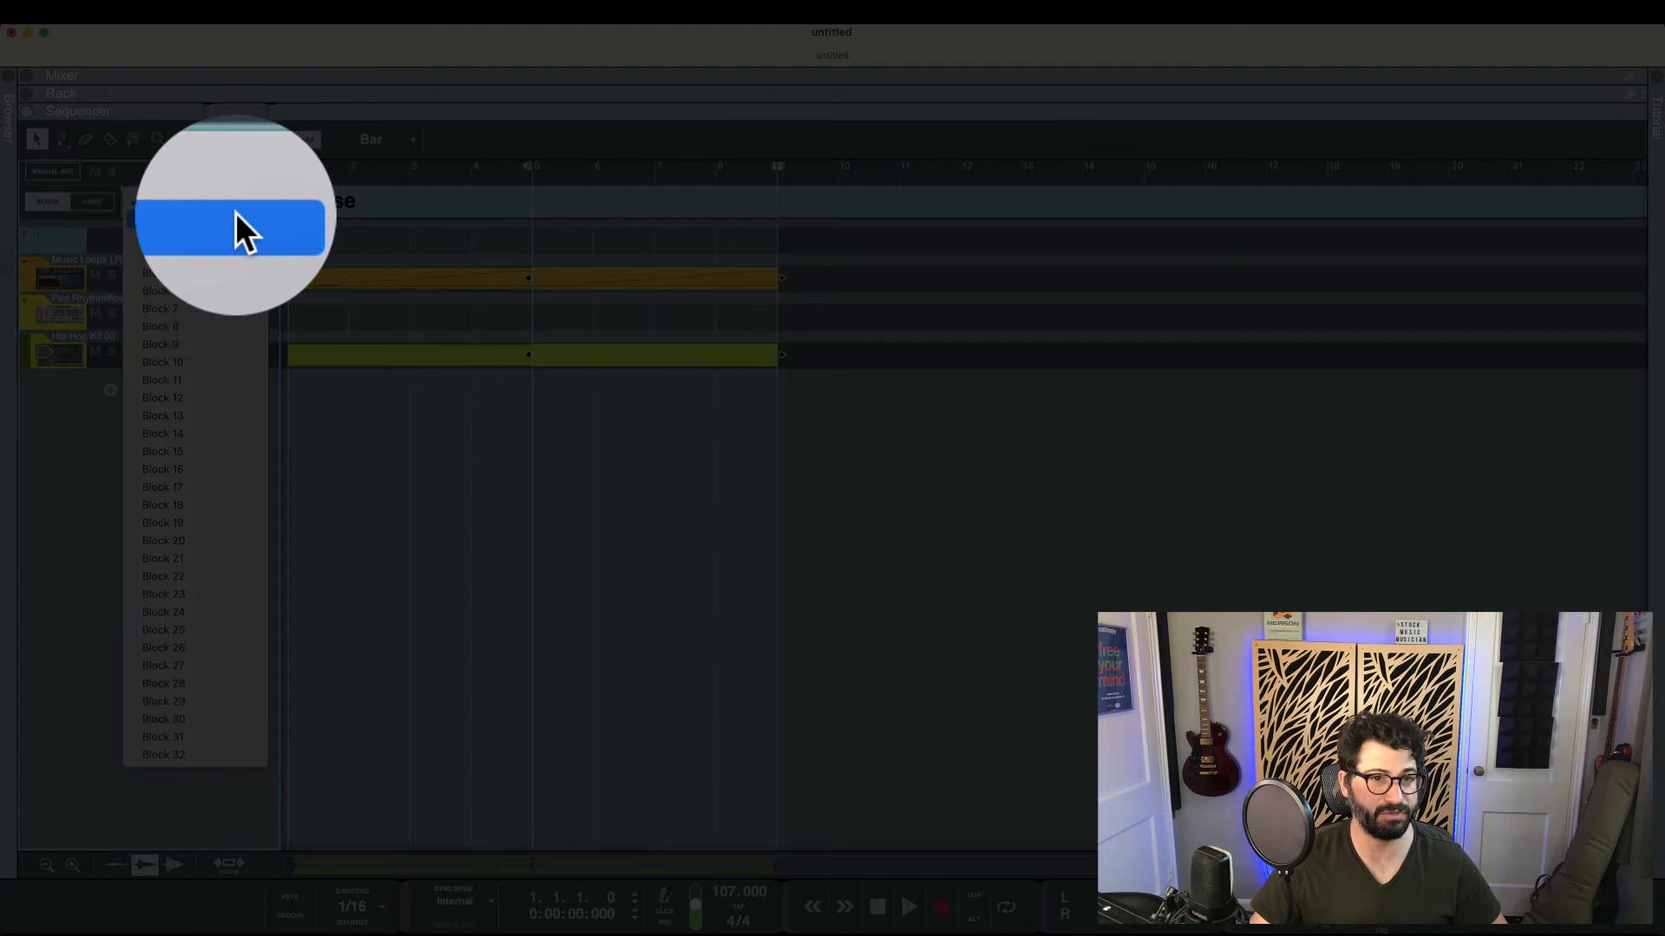
left_click(236, 212)
double_click(325, 202)
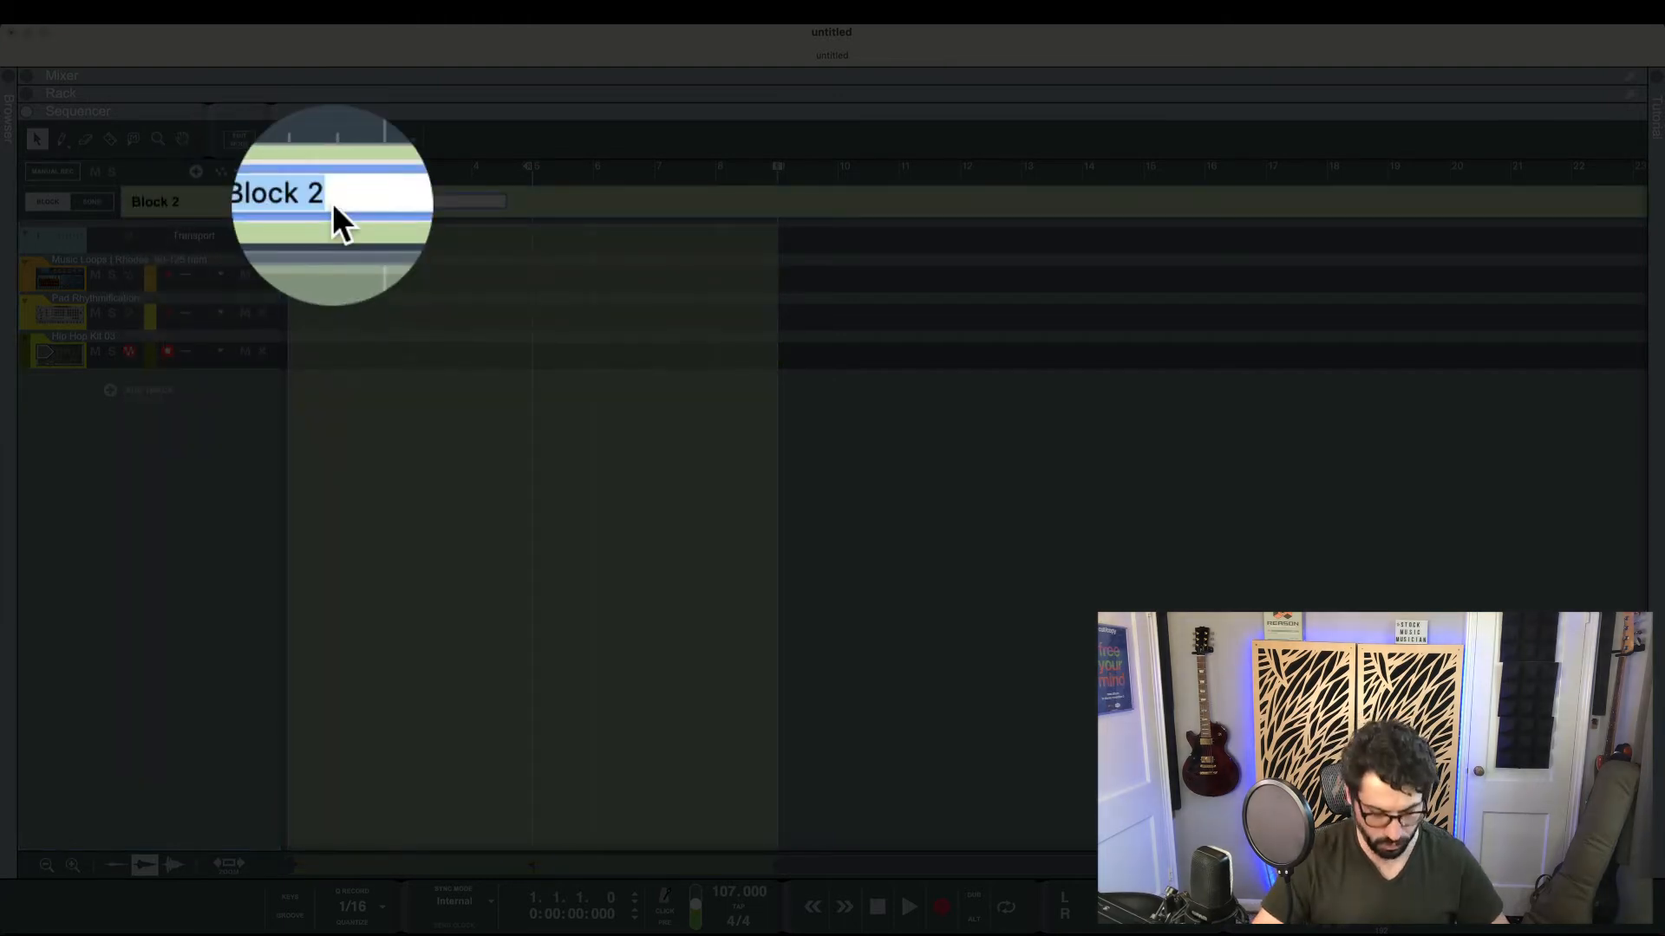
type("Chorus")
key("Return")
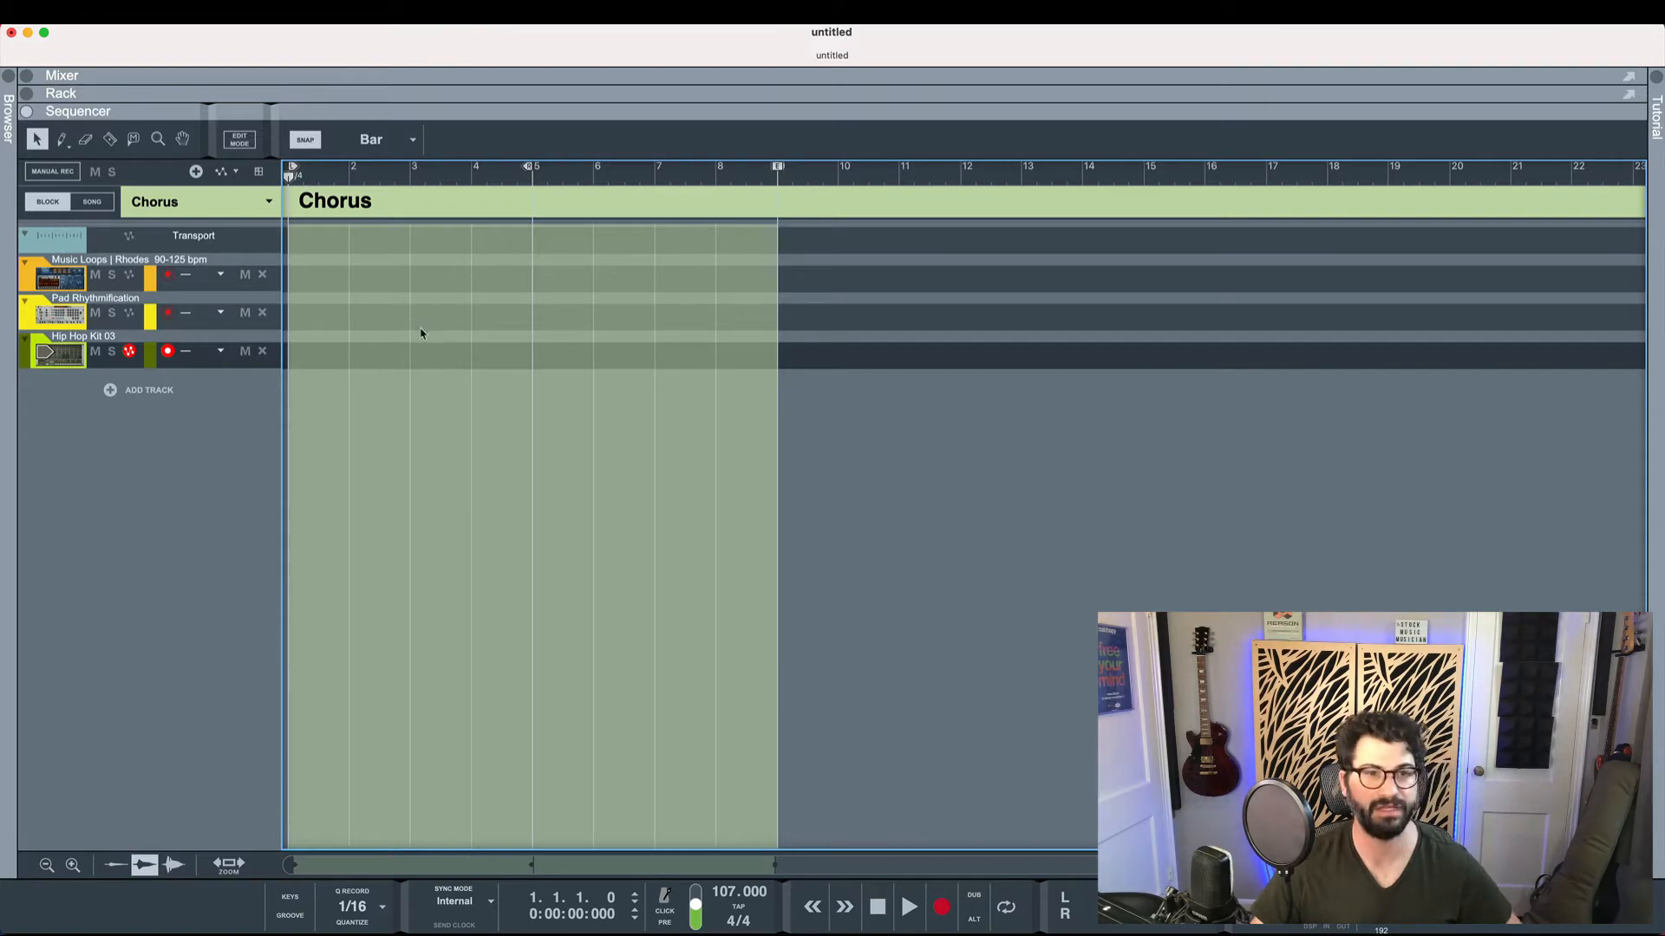
Copy Redrum's pattern to its track and repeat the drum clip across bars 1–9 of Chorus
key("F5")
key("F6")
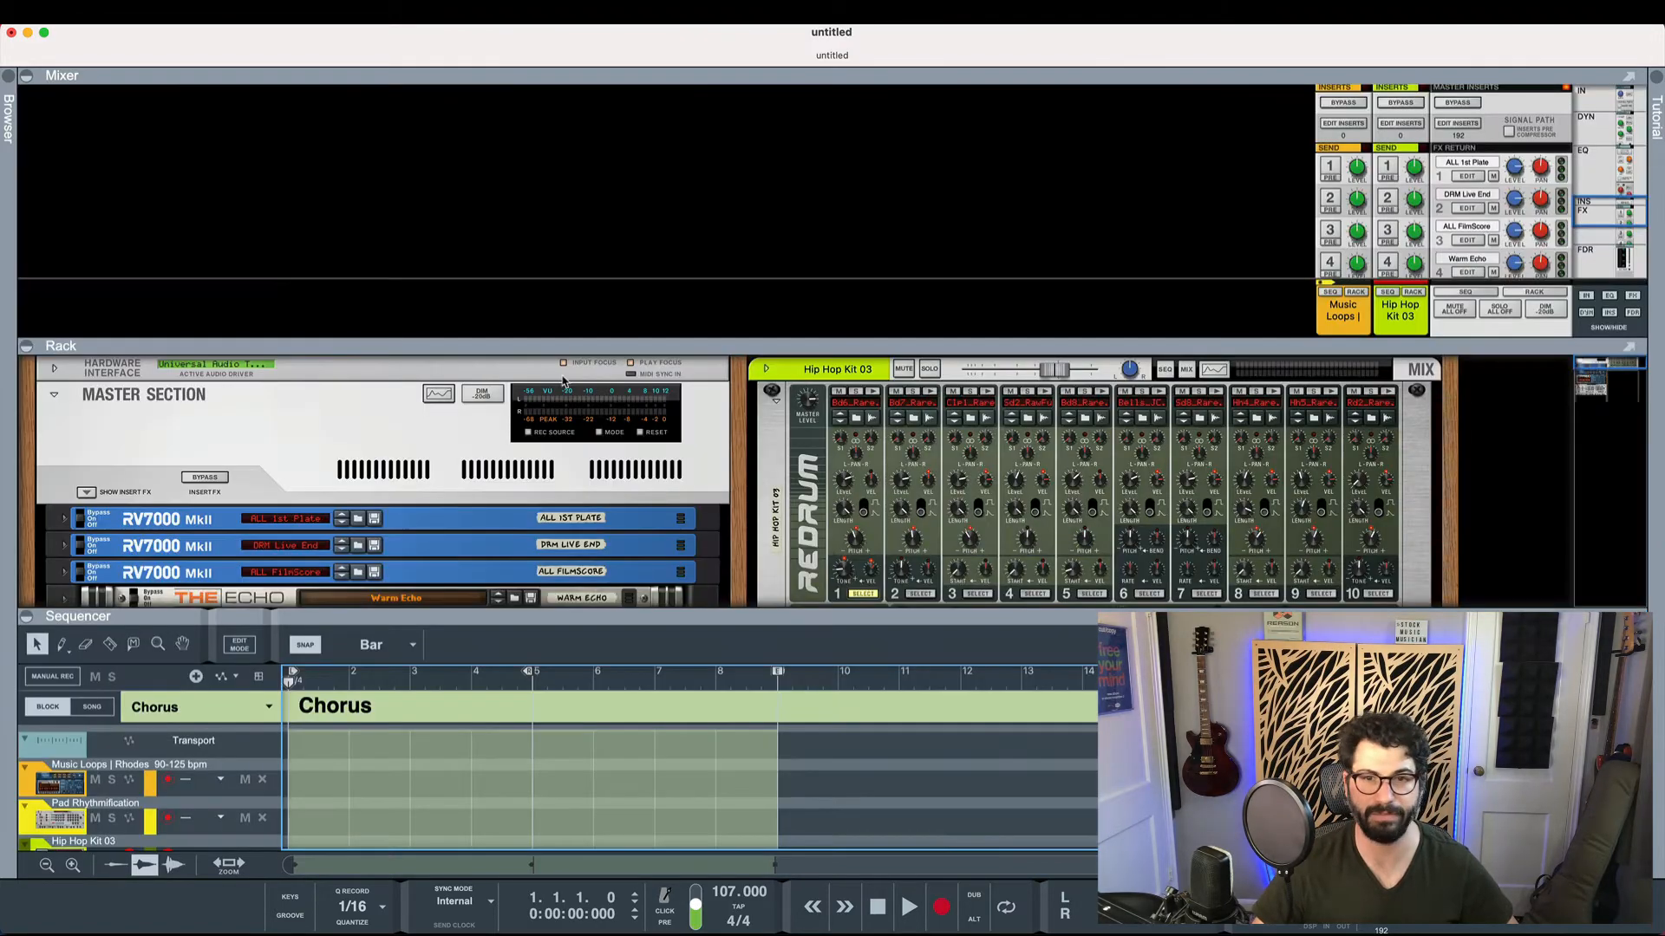
scroll(804, 377, "down", 5)
scroll(804, 377, "down", 3)
key("F5")
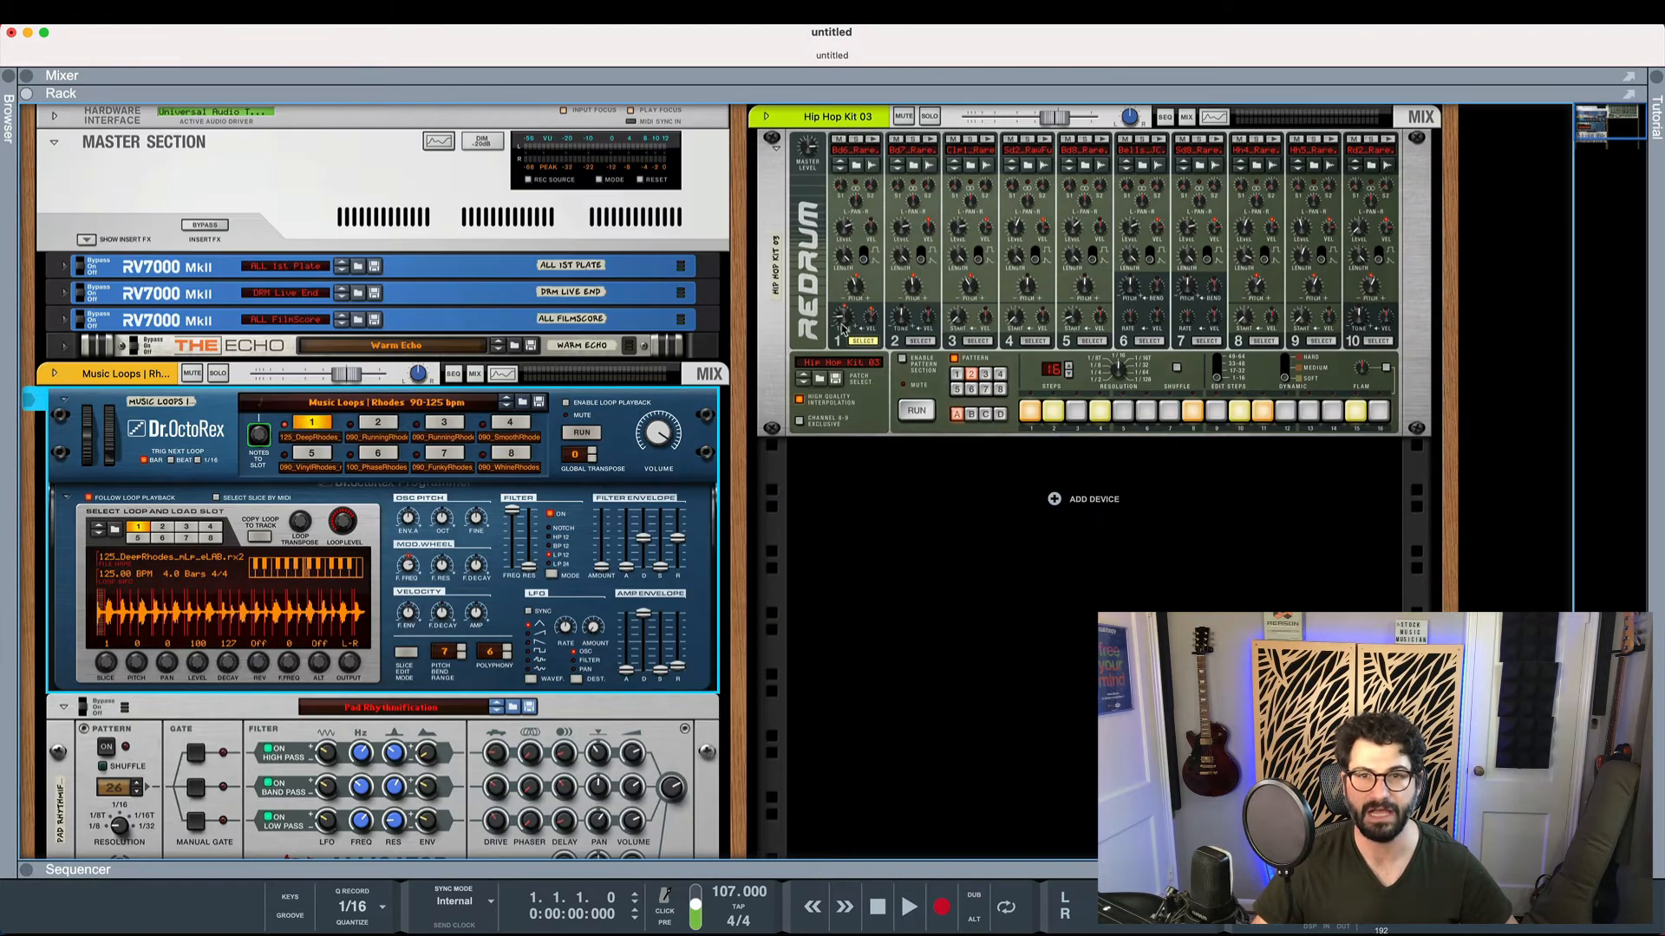
left_click(953, 374)
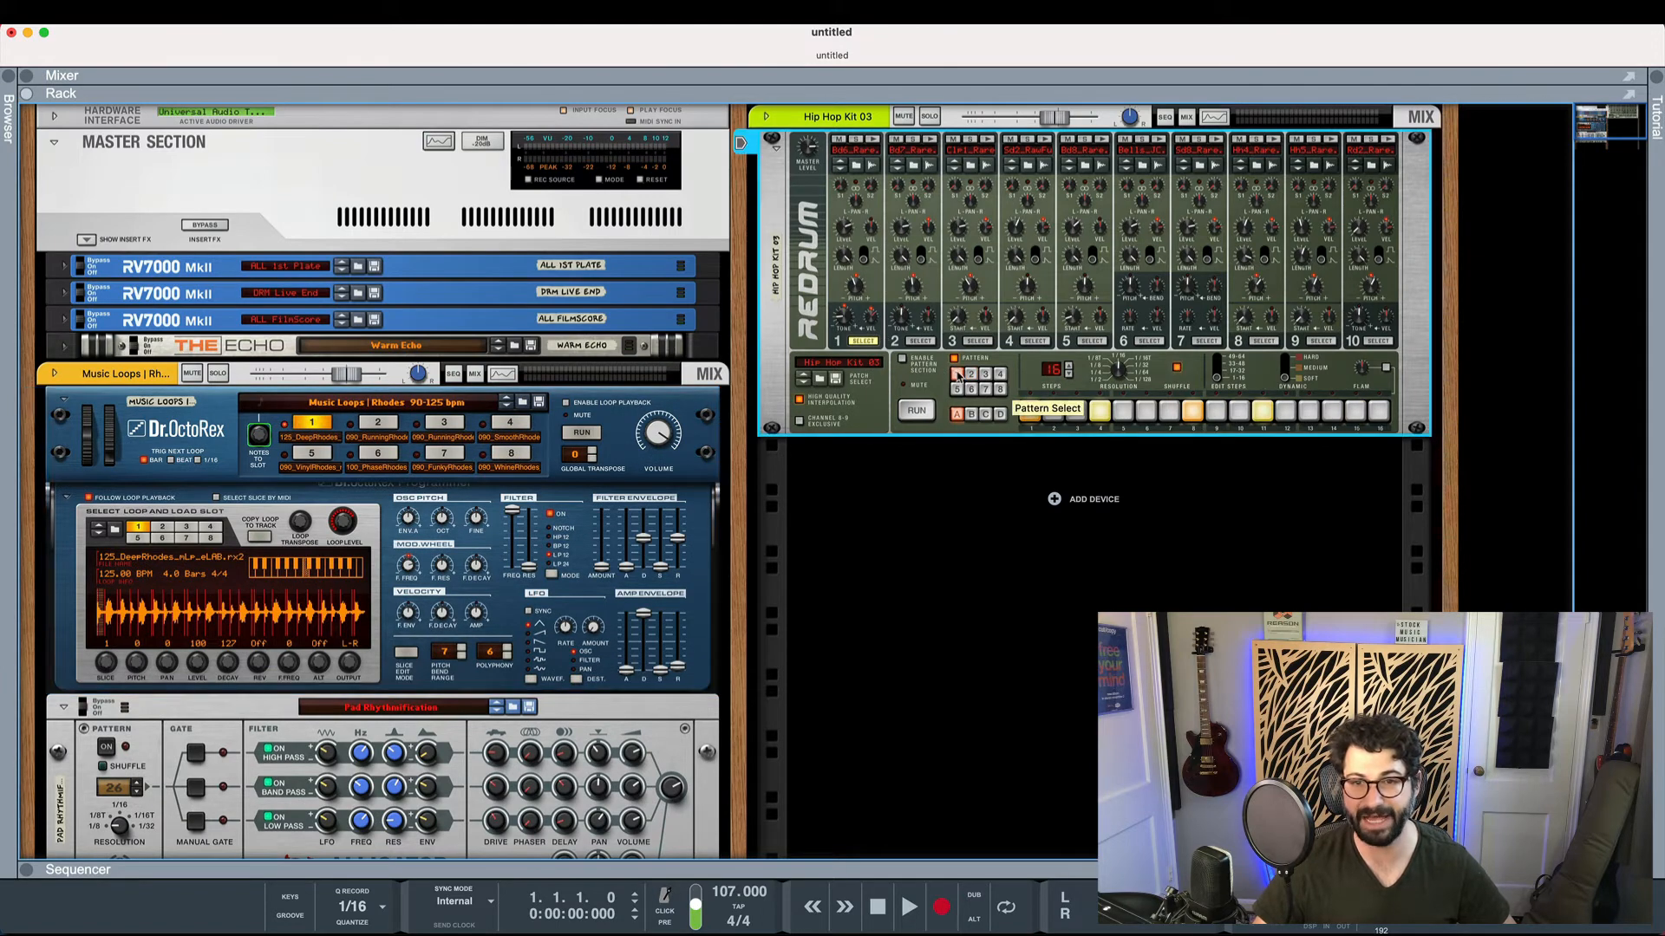
right_click(932, 378)
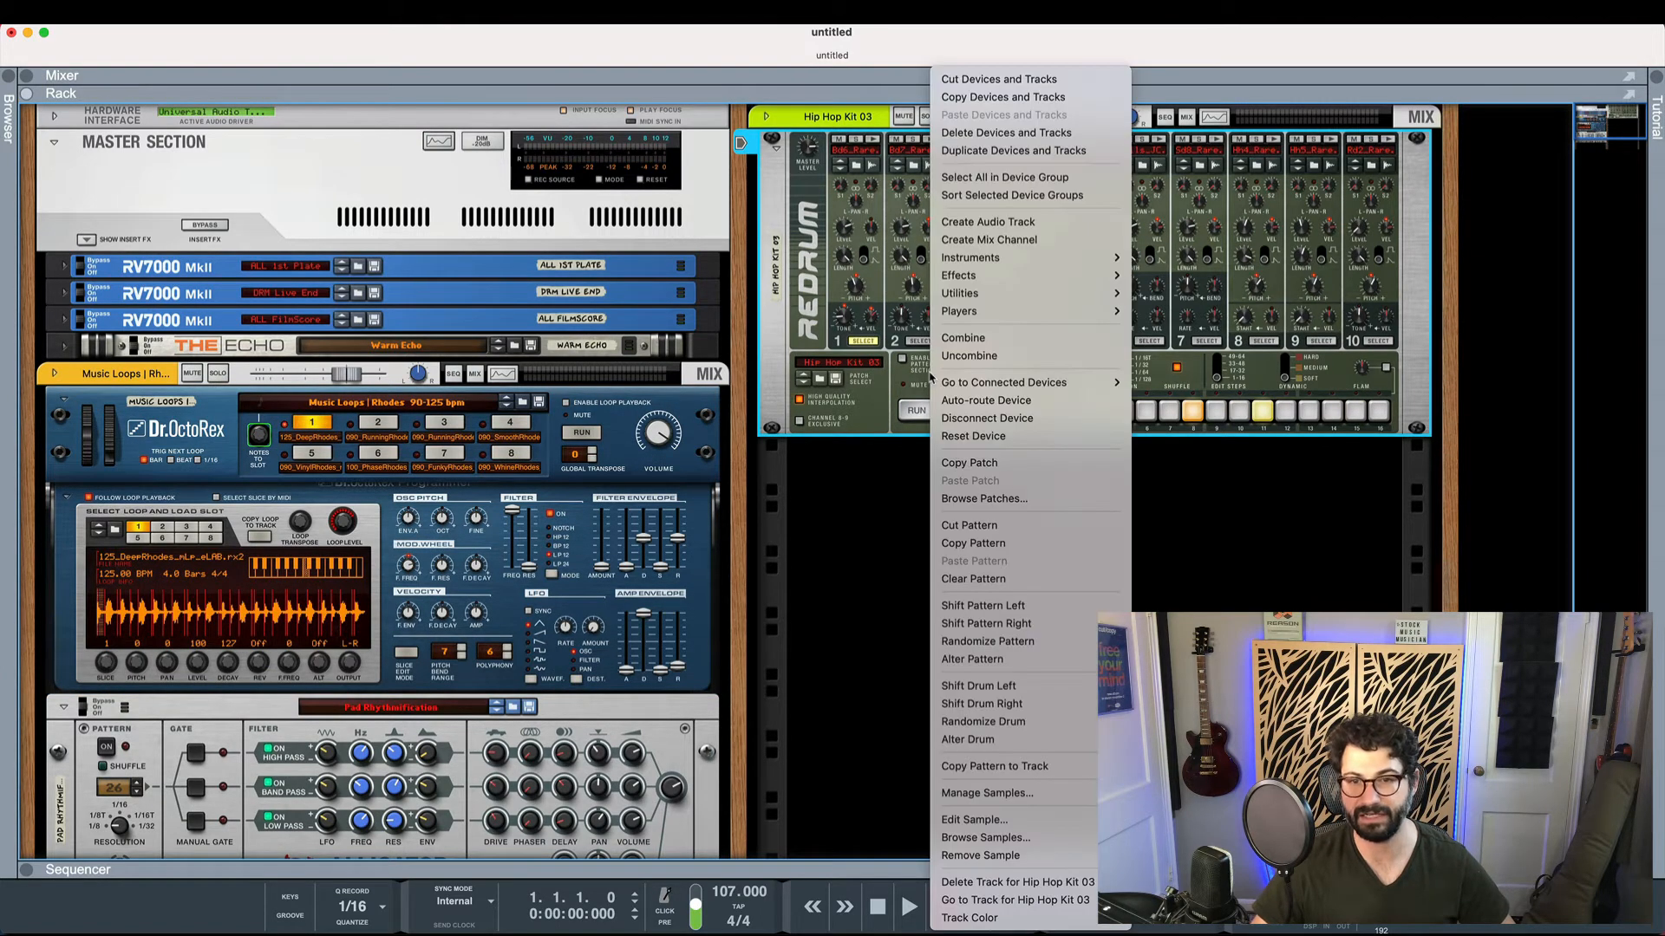
left_click(1002, 768)
key("F7")
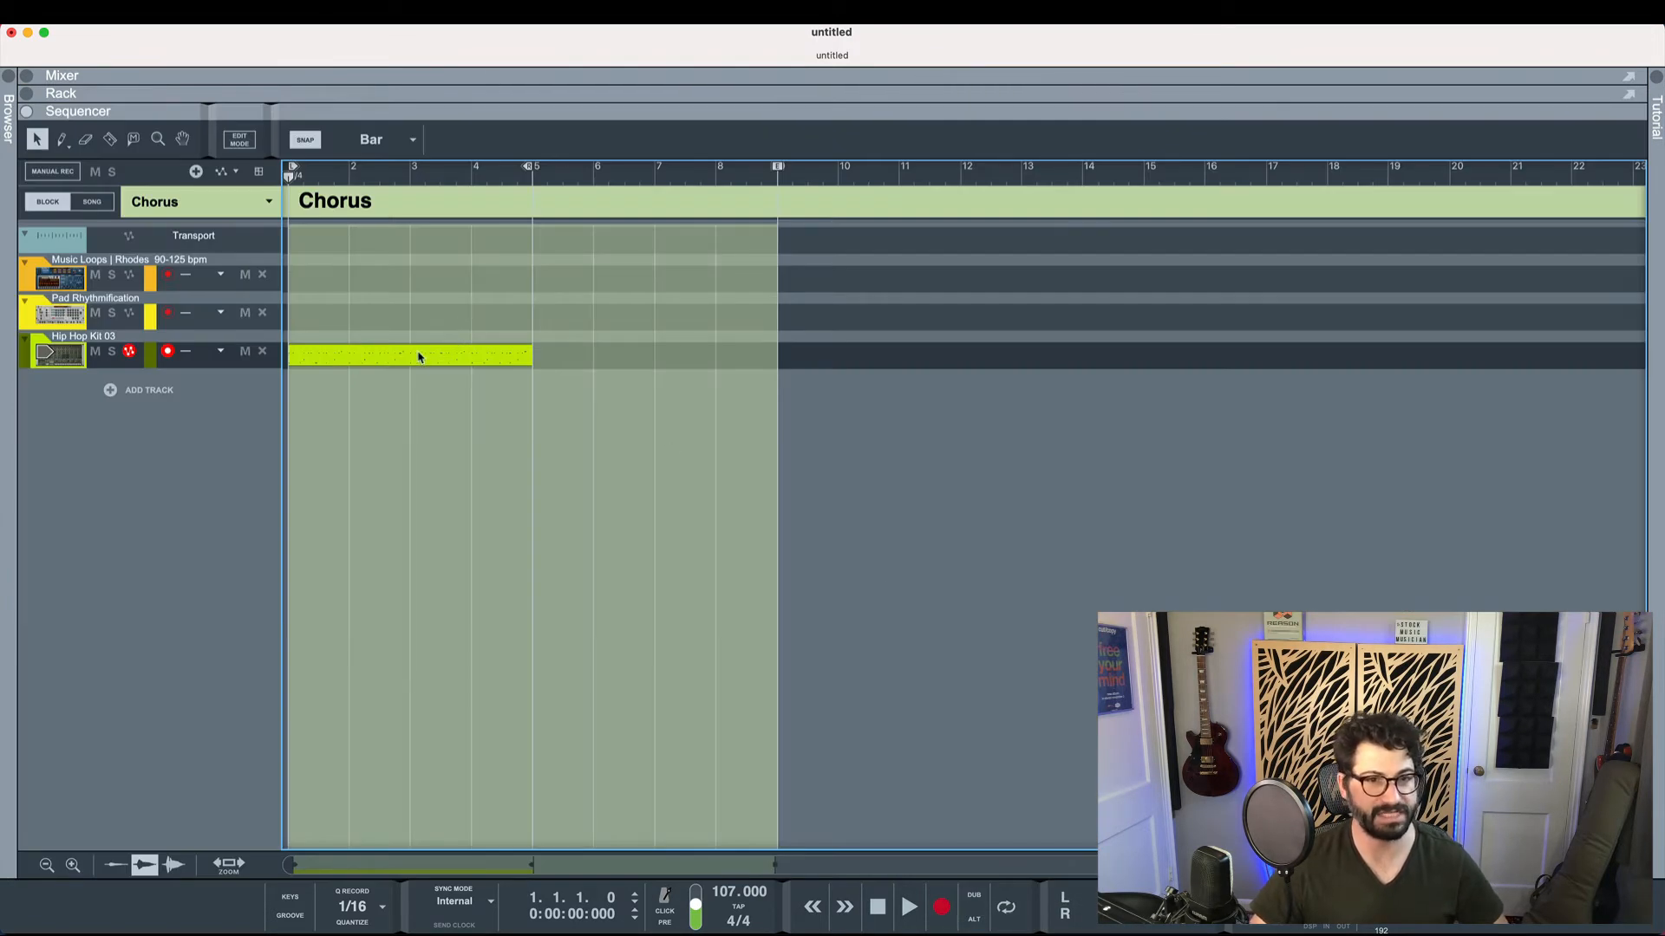
left_click_drag(417, 357, 665, 369)
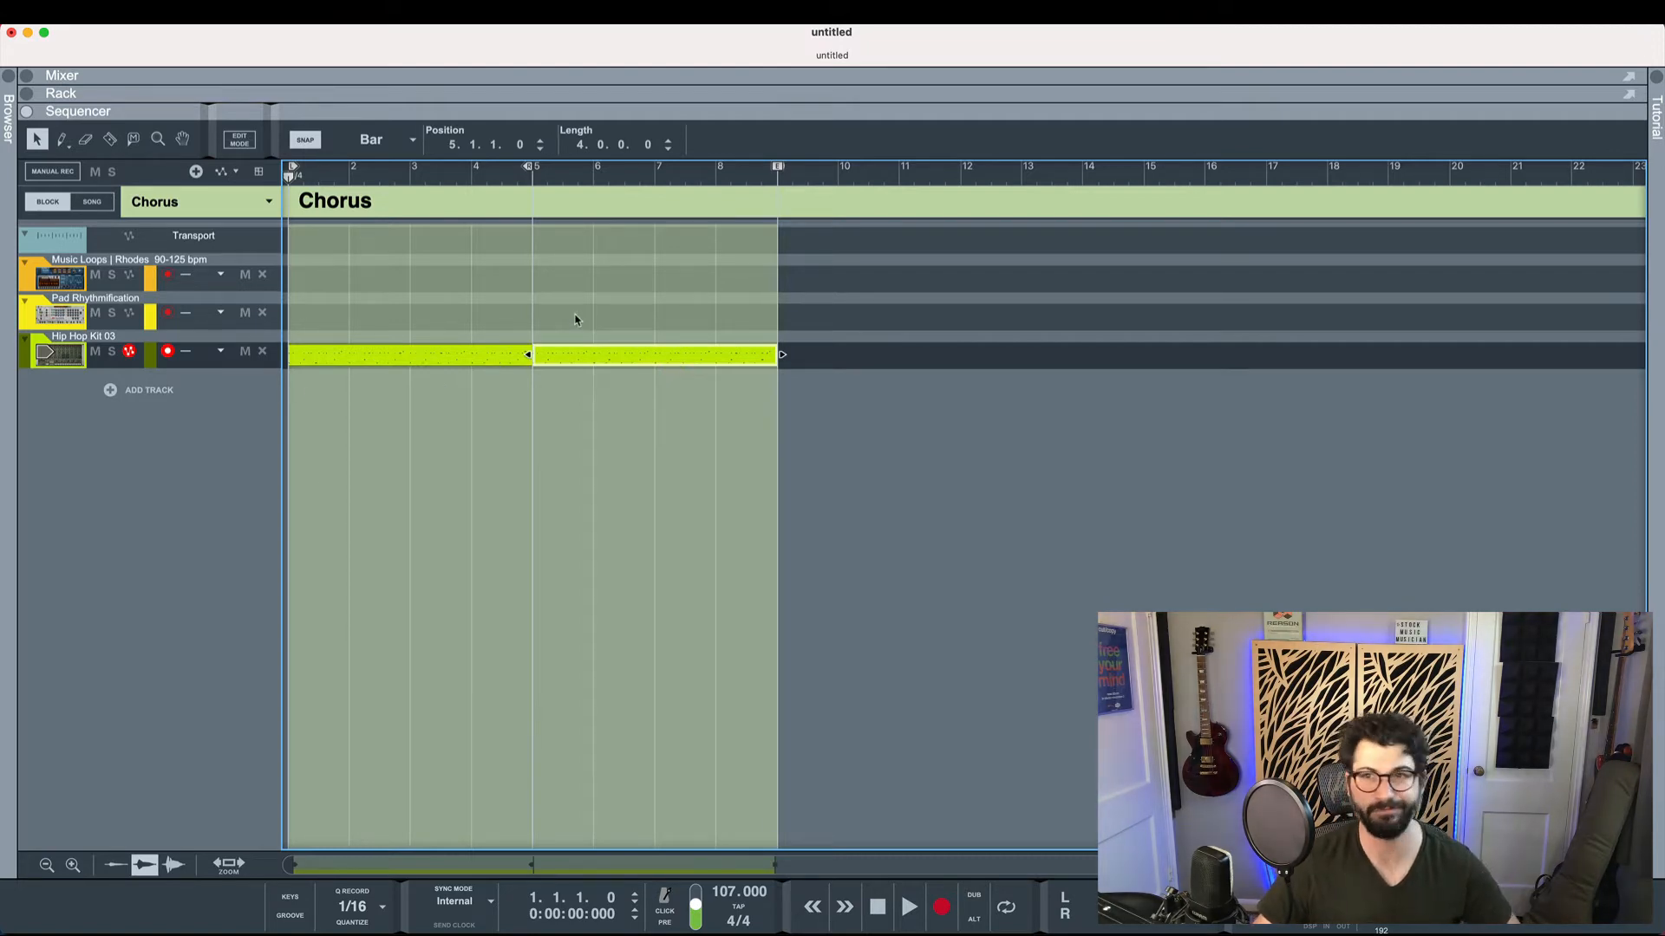
Switch Dr.OctoRex to loop slot 3, the third Rhodes loop, in the rack
key("F5")
key("F6")
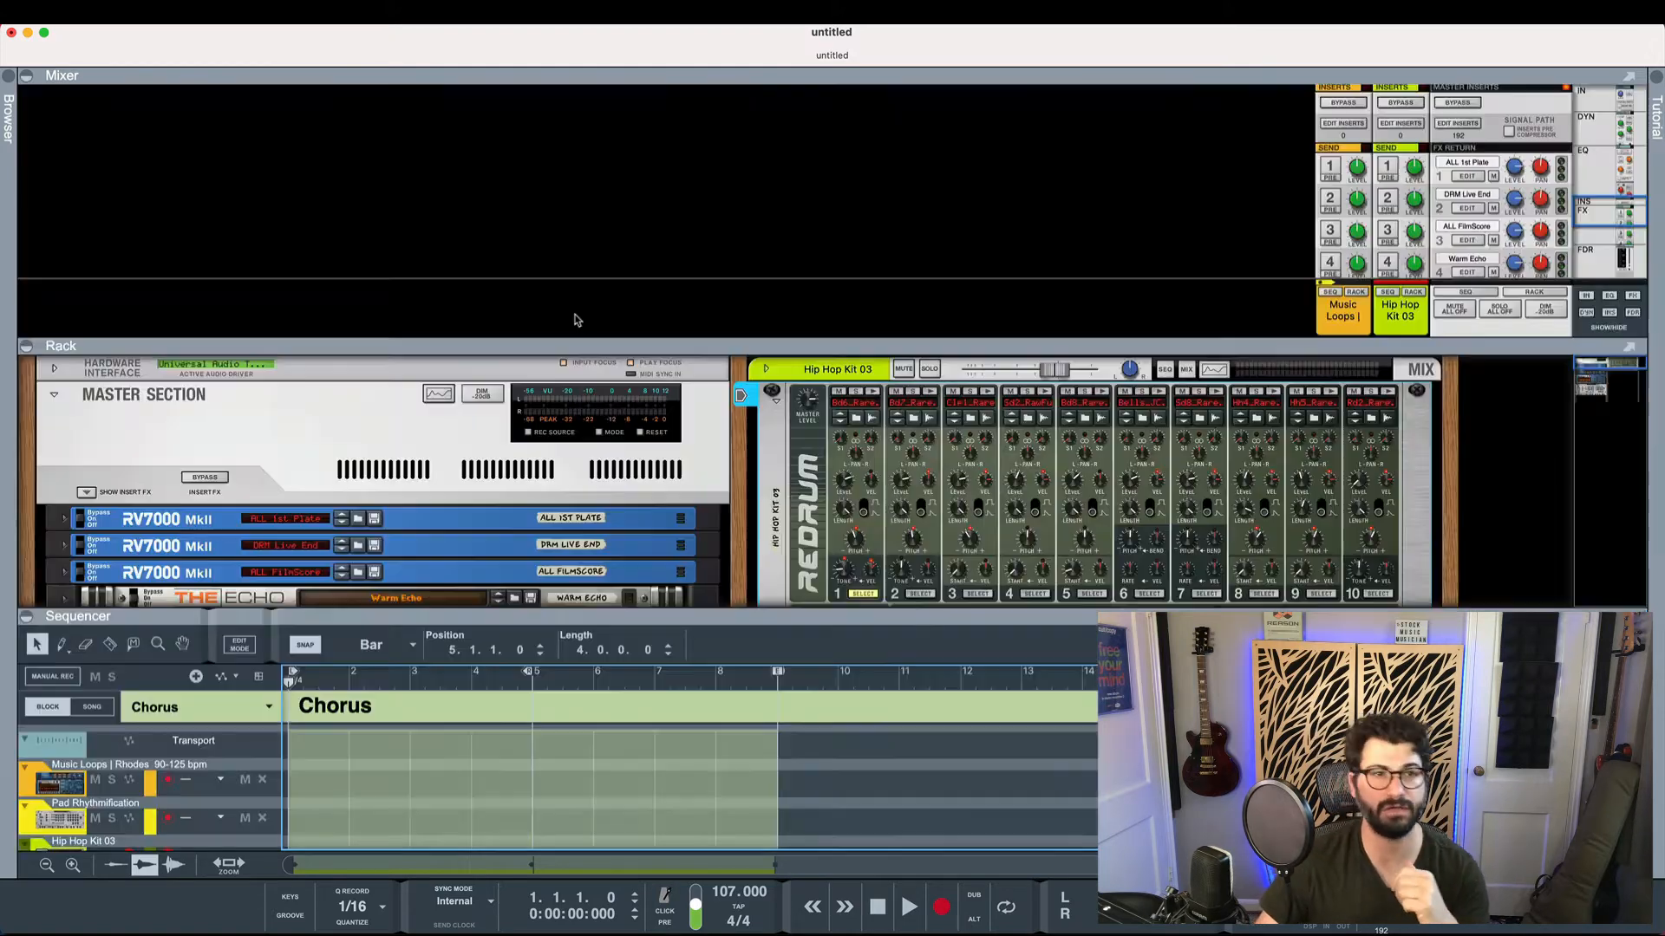
key("F6")
scroll(521, 393, "down", 2)
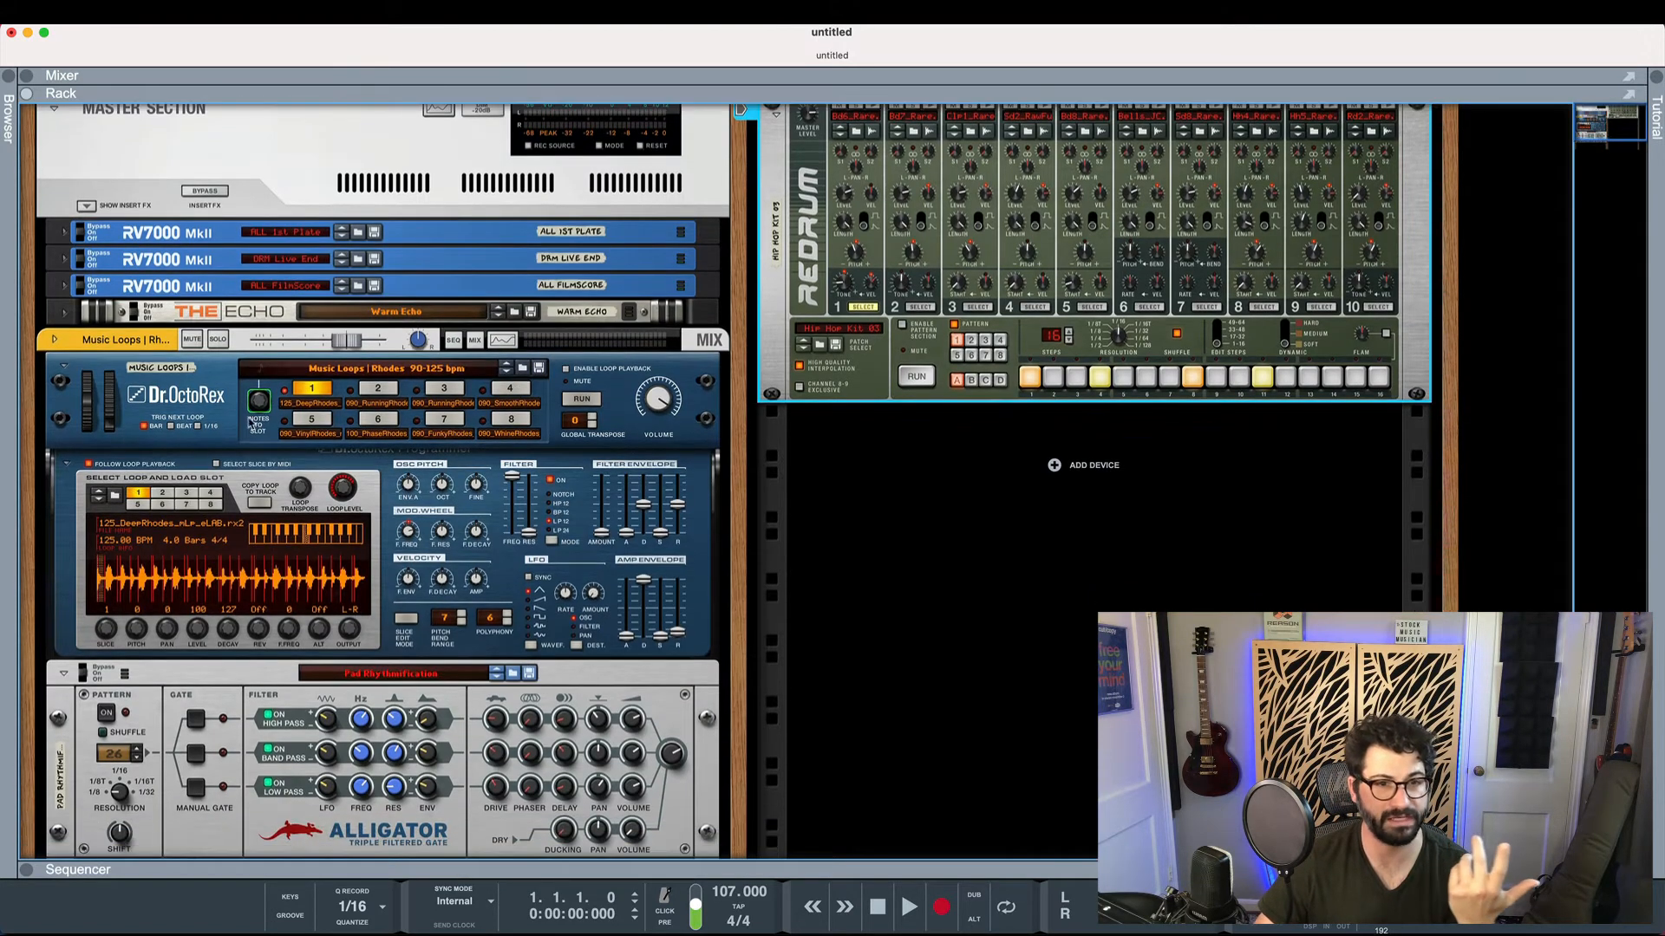
left_click(414, 394)
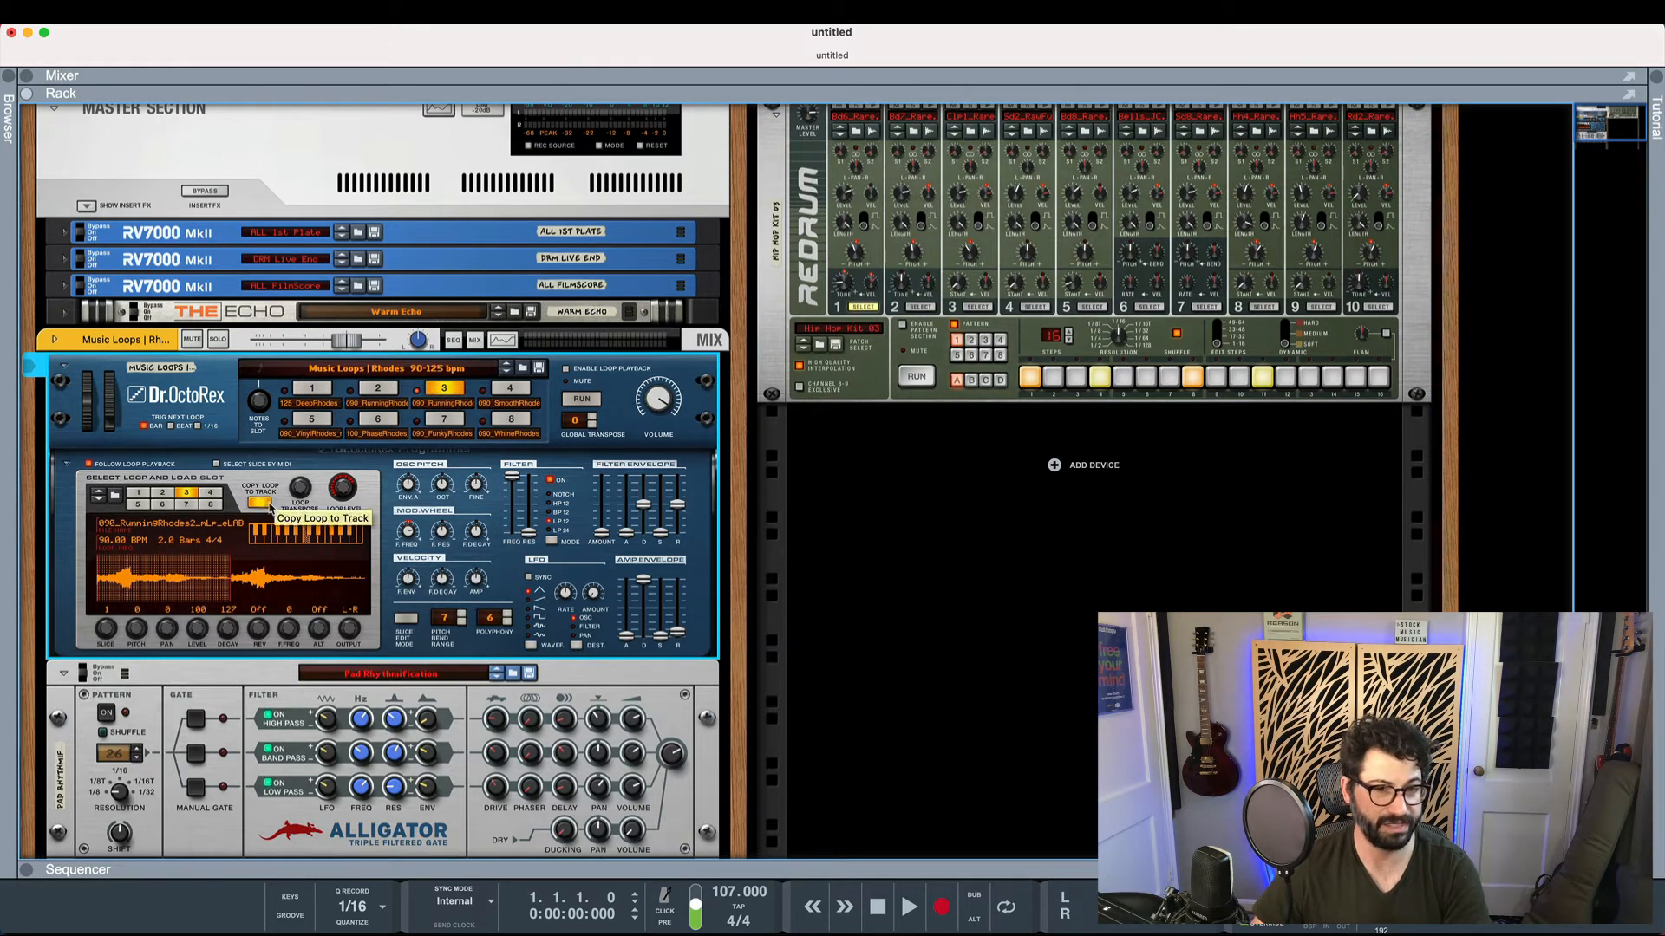
Back in the sequencer, select the Music Loops clip in the Chorus block
key("F7")
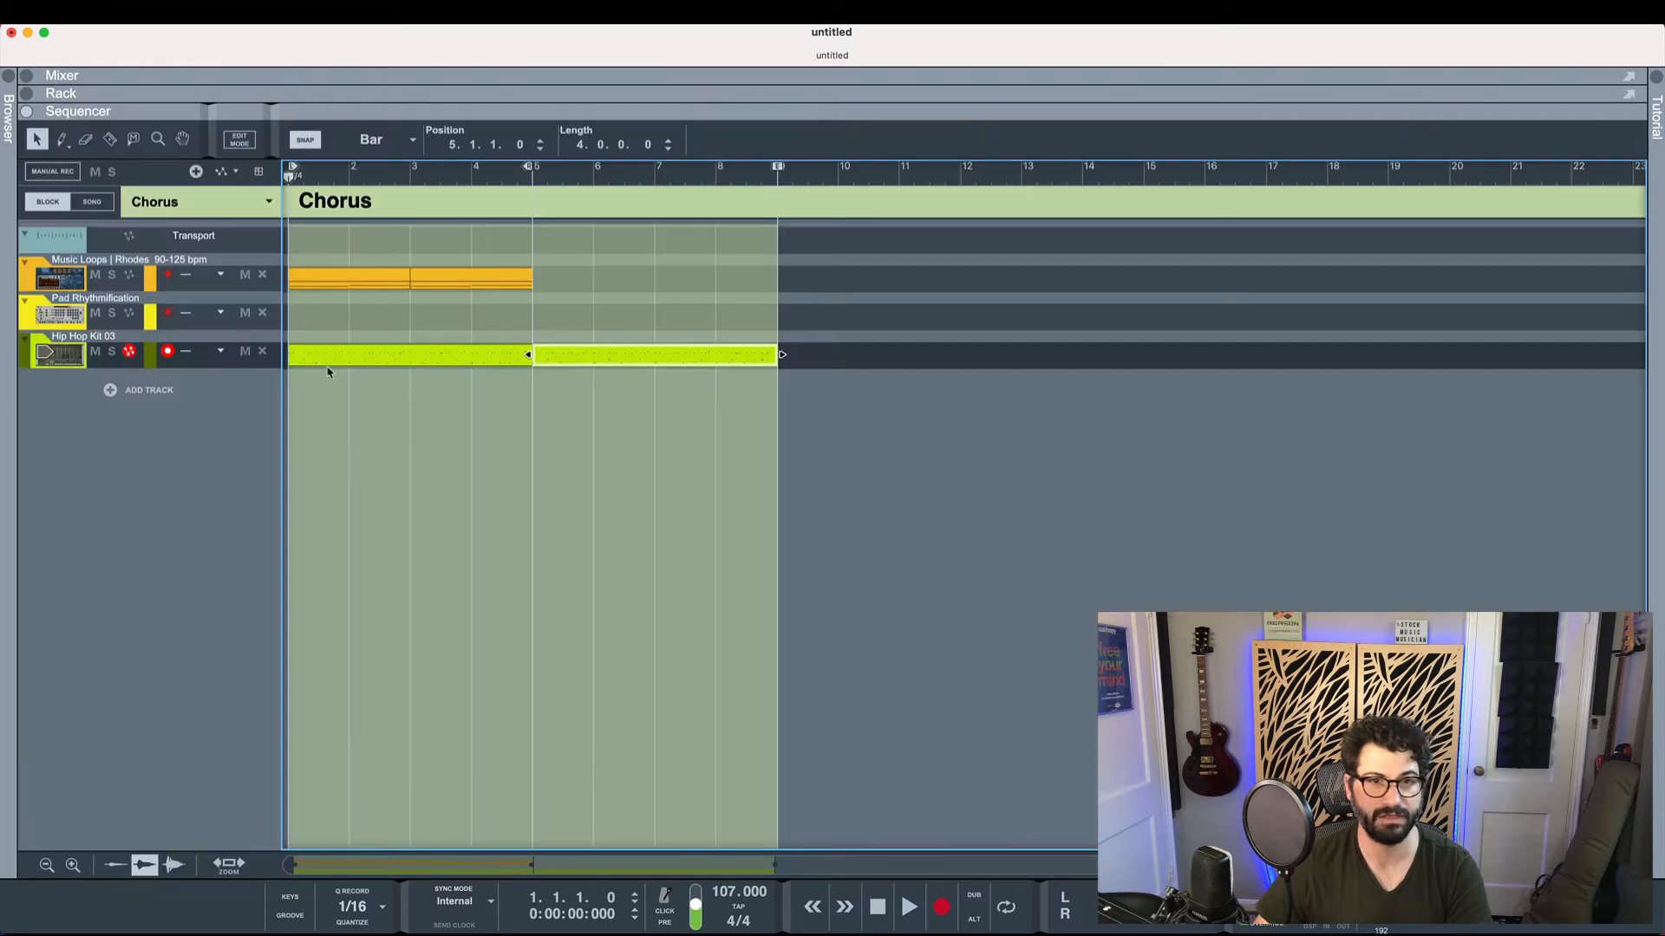
mouse_move(546, 254)
left_mouse_down()
mouse_move(390, 299)
mouse_move(599, 294)
left_mouse_up()
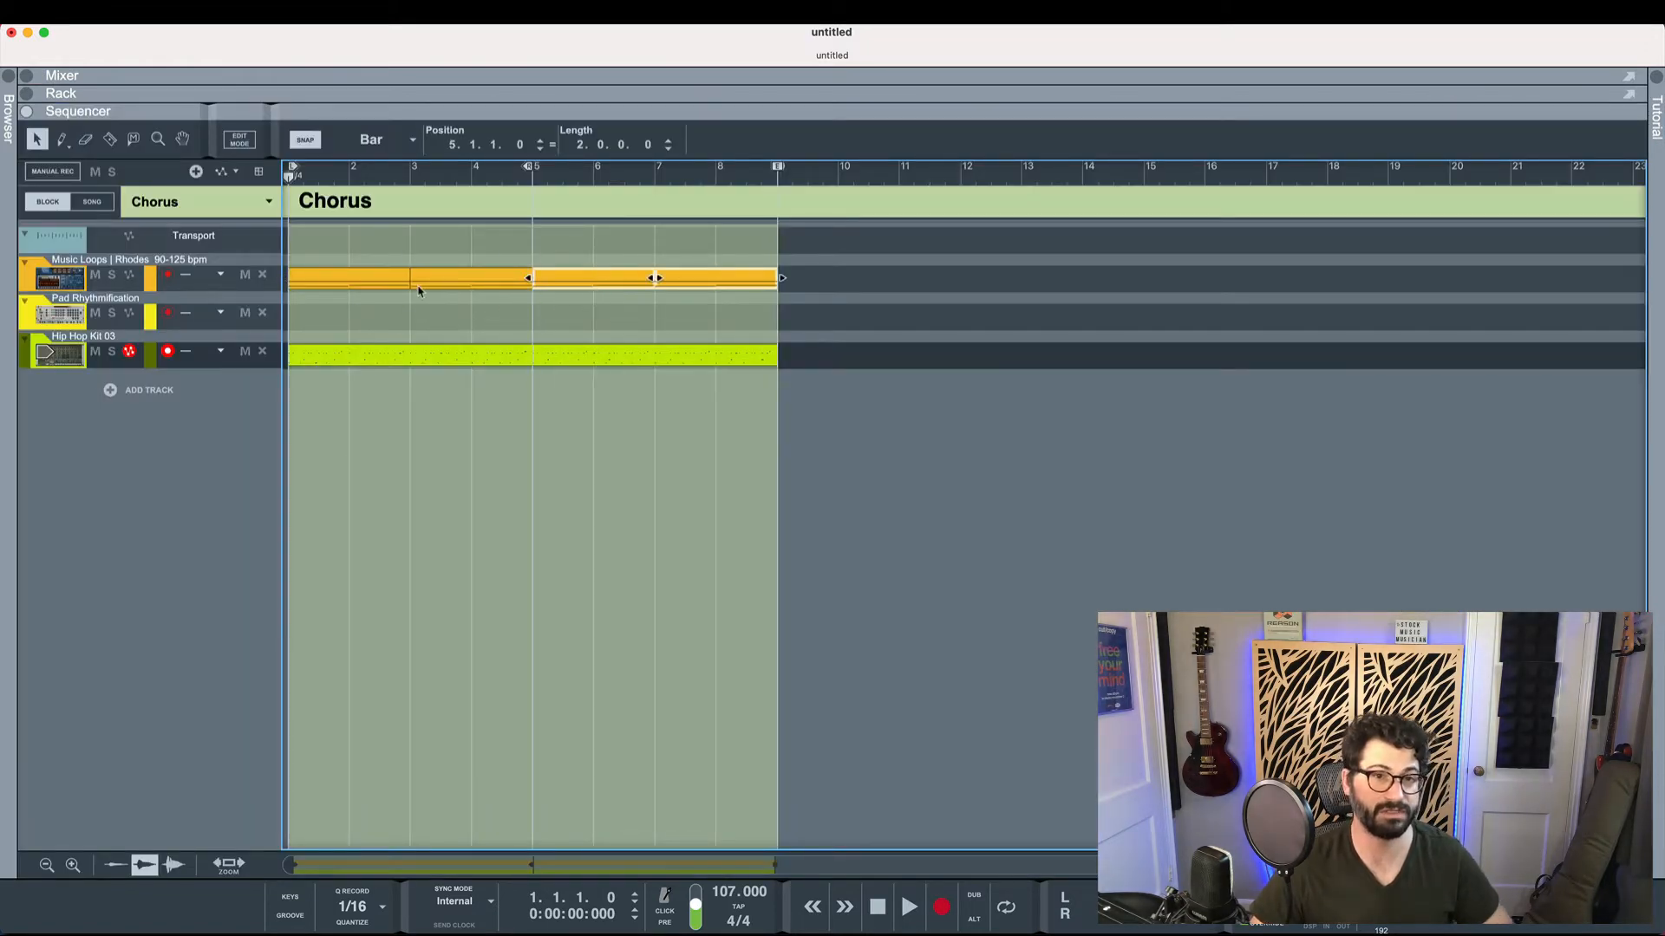
Edit the Music Loops clip so it triggers loop slot 3 throughout, checking the rack, then leave the editor
double_click(370, 285)
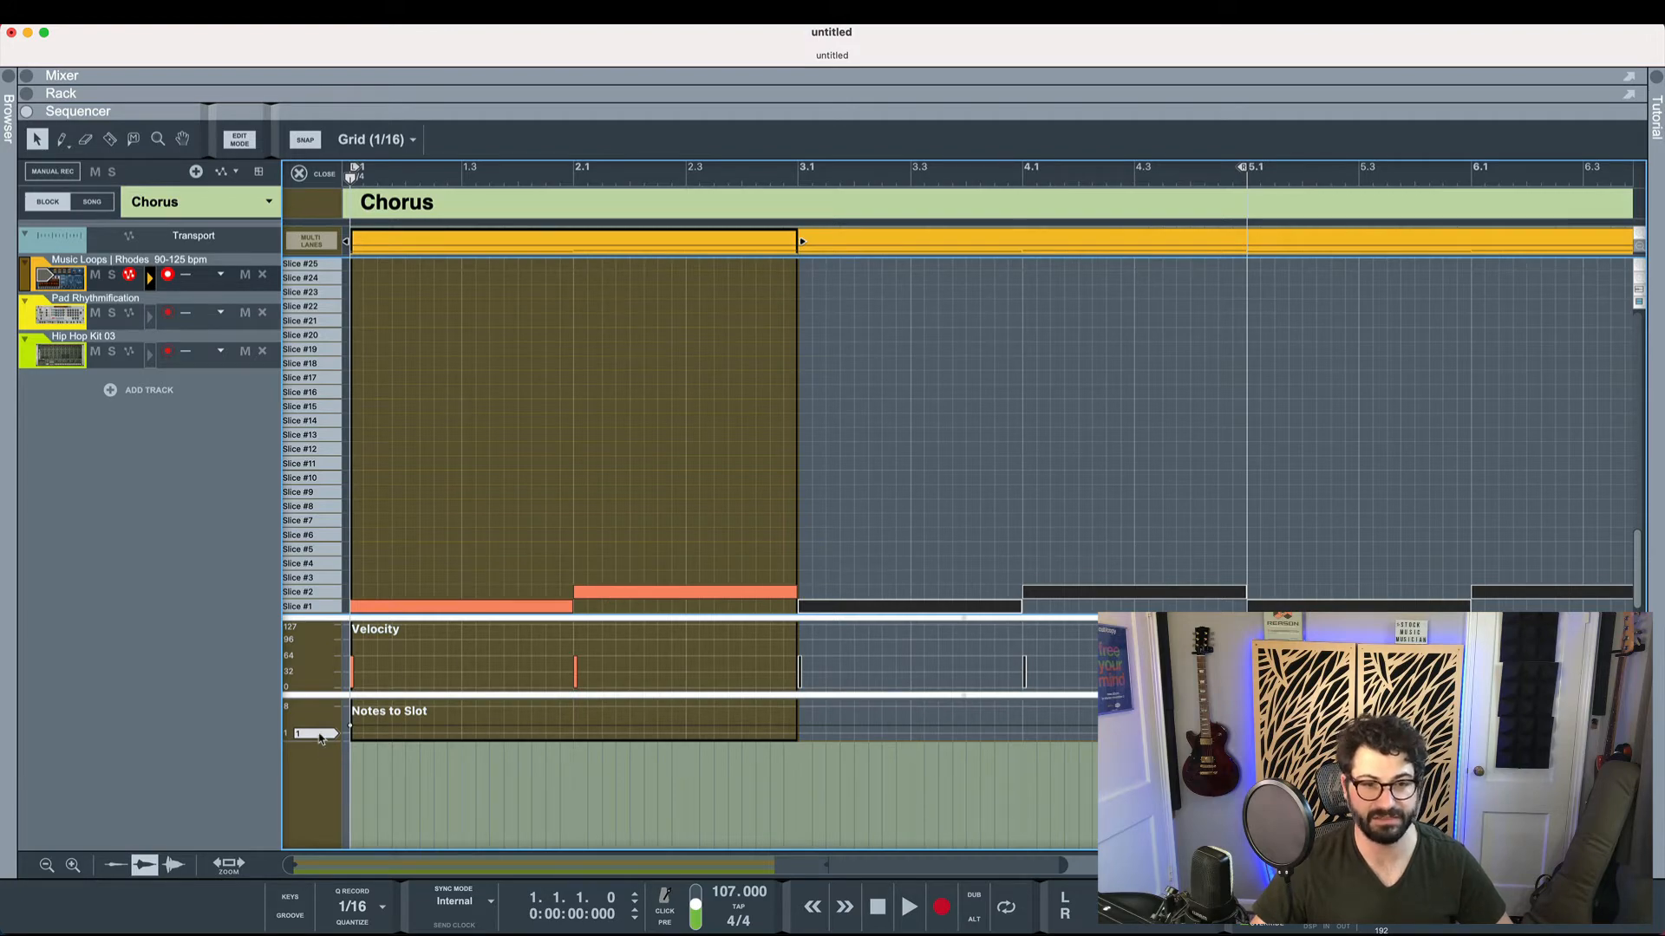
key("F6")
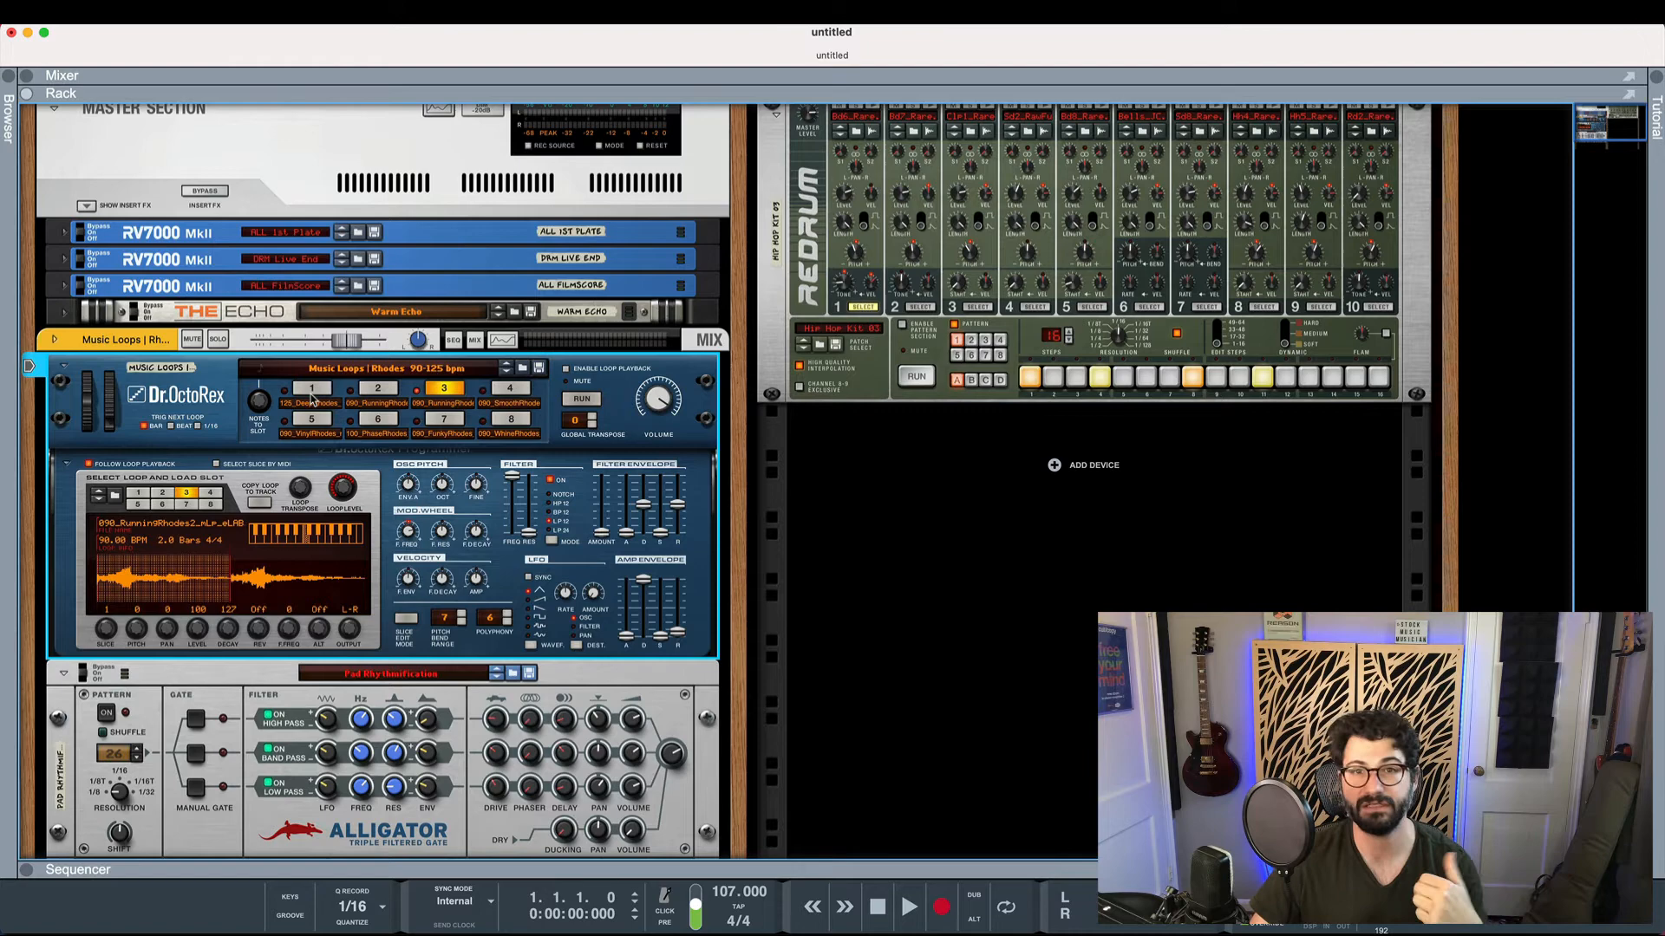
key("F7")
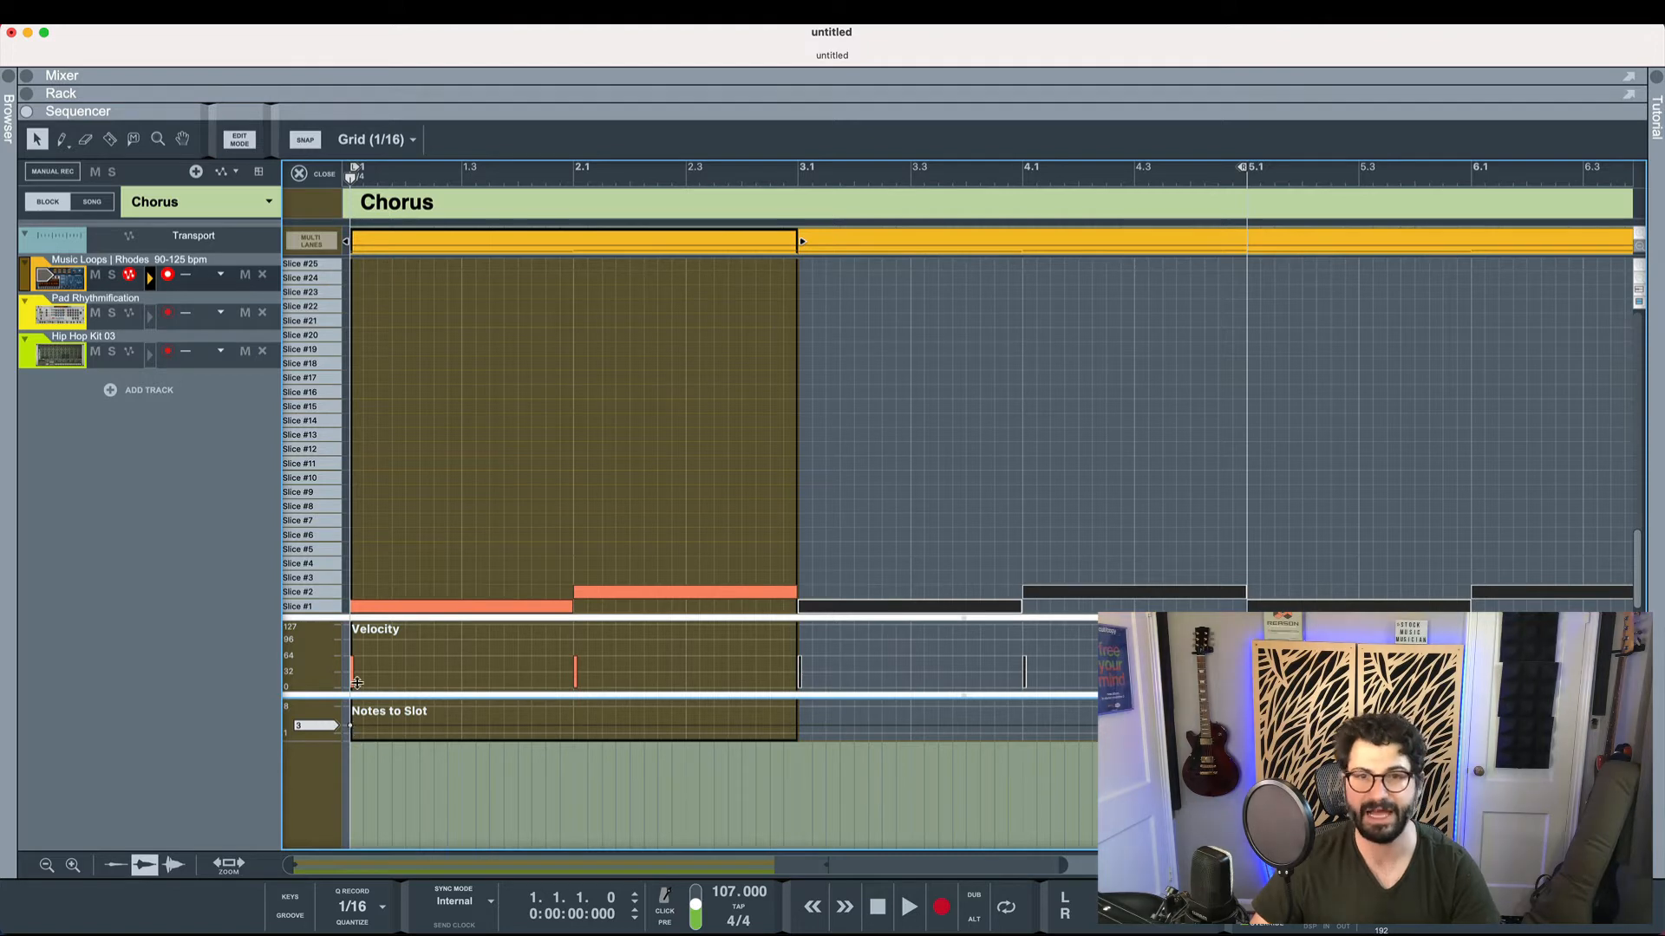
left_click(301, 174)
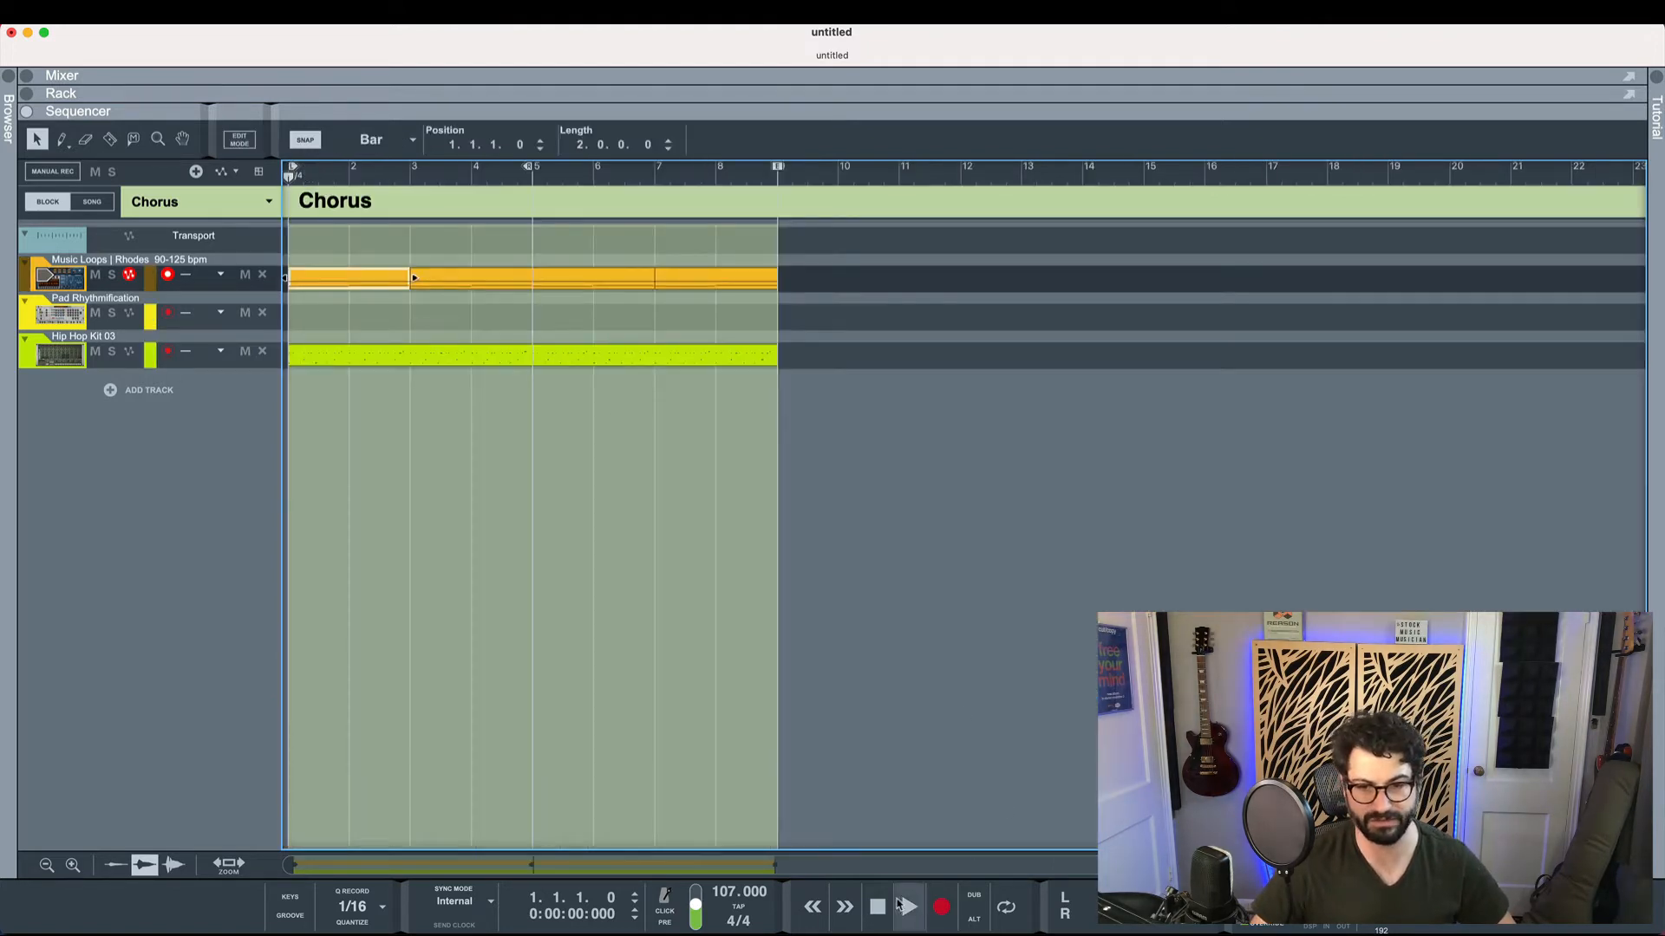
Audition the Chorus block from the start and stop playback
key("space")
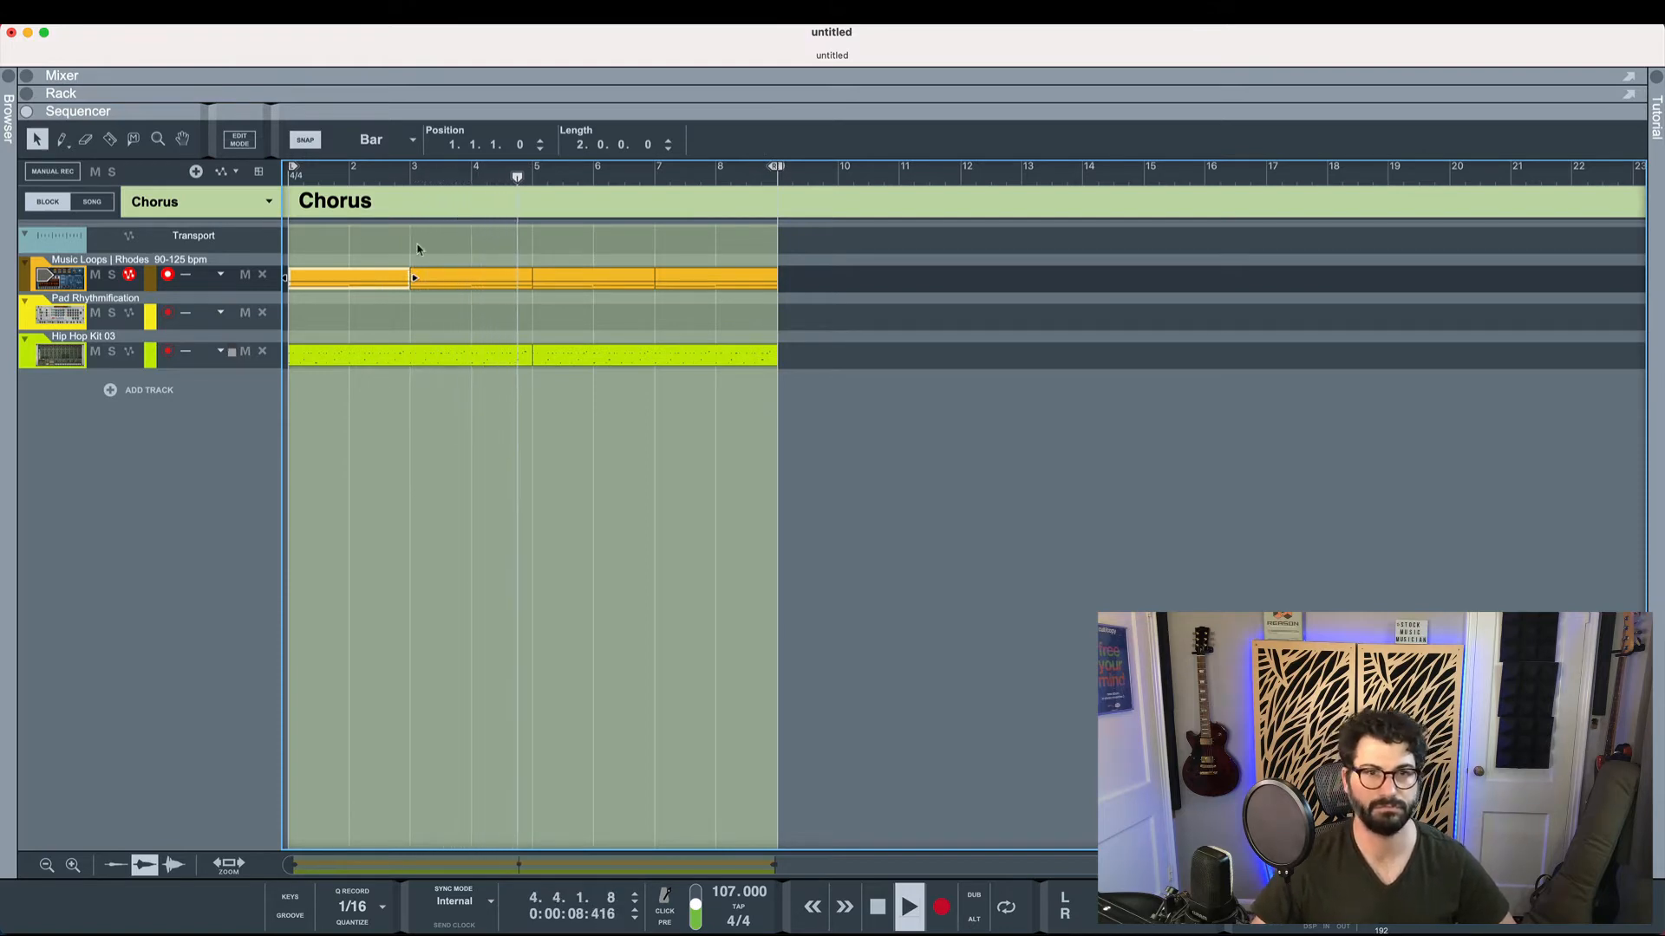
key("space")
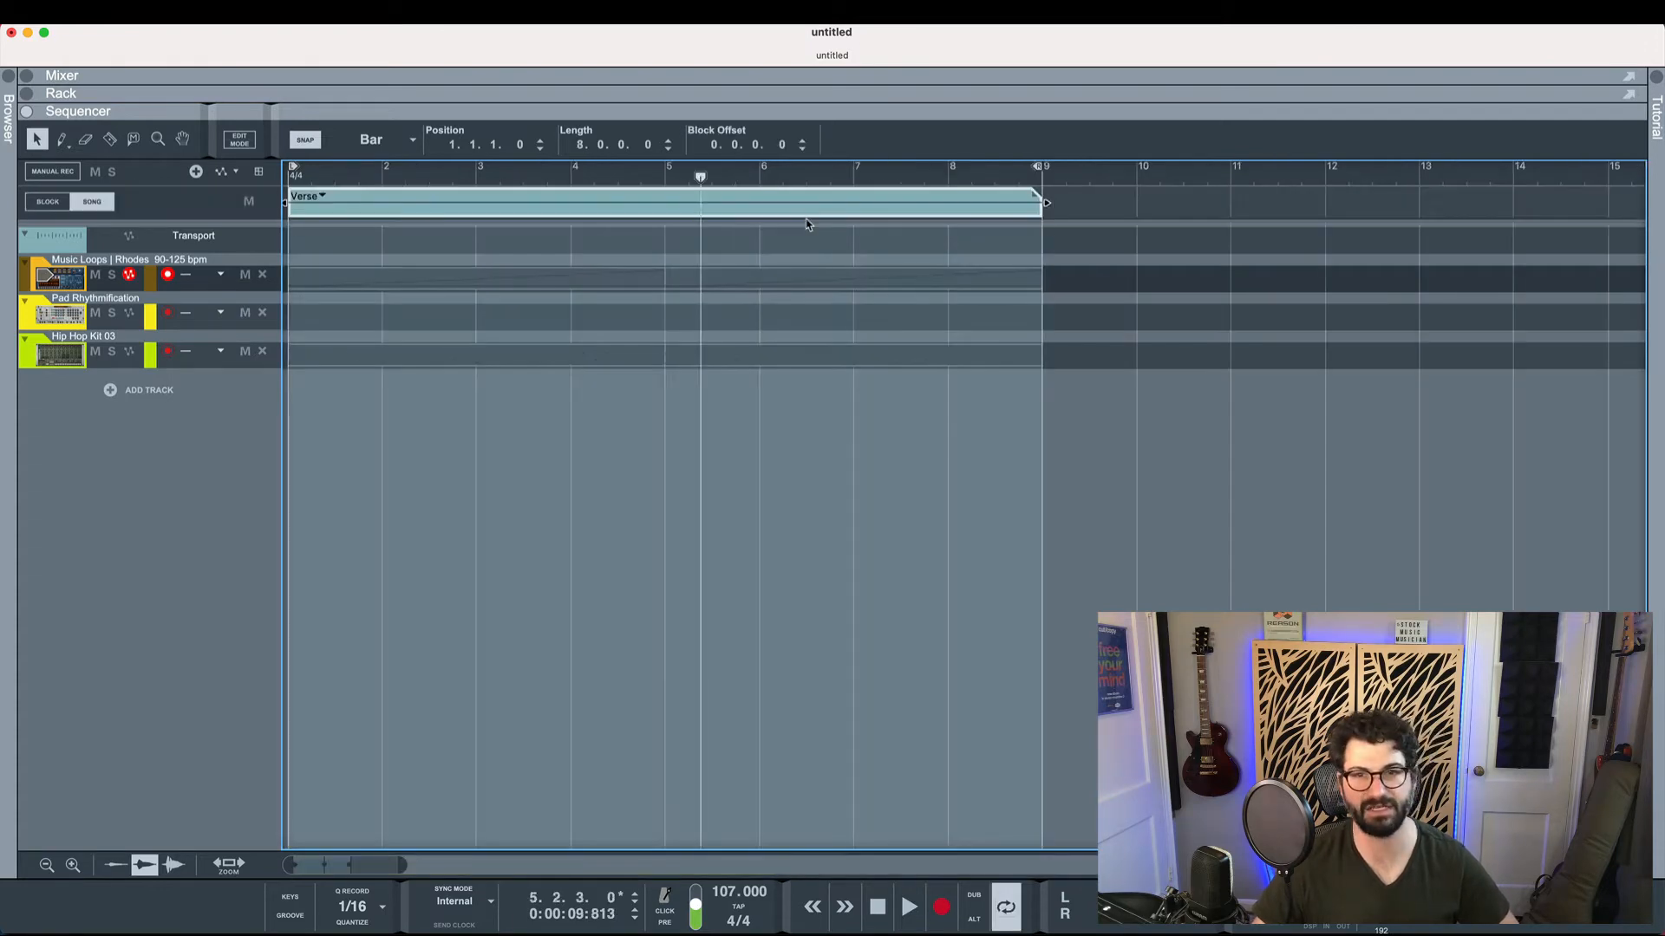
Draw an eight-bar Chorus block starting at bar 9 with the Pencil tool
key("w")
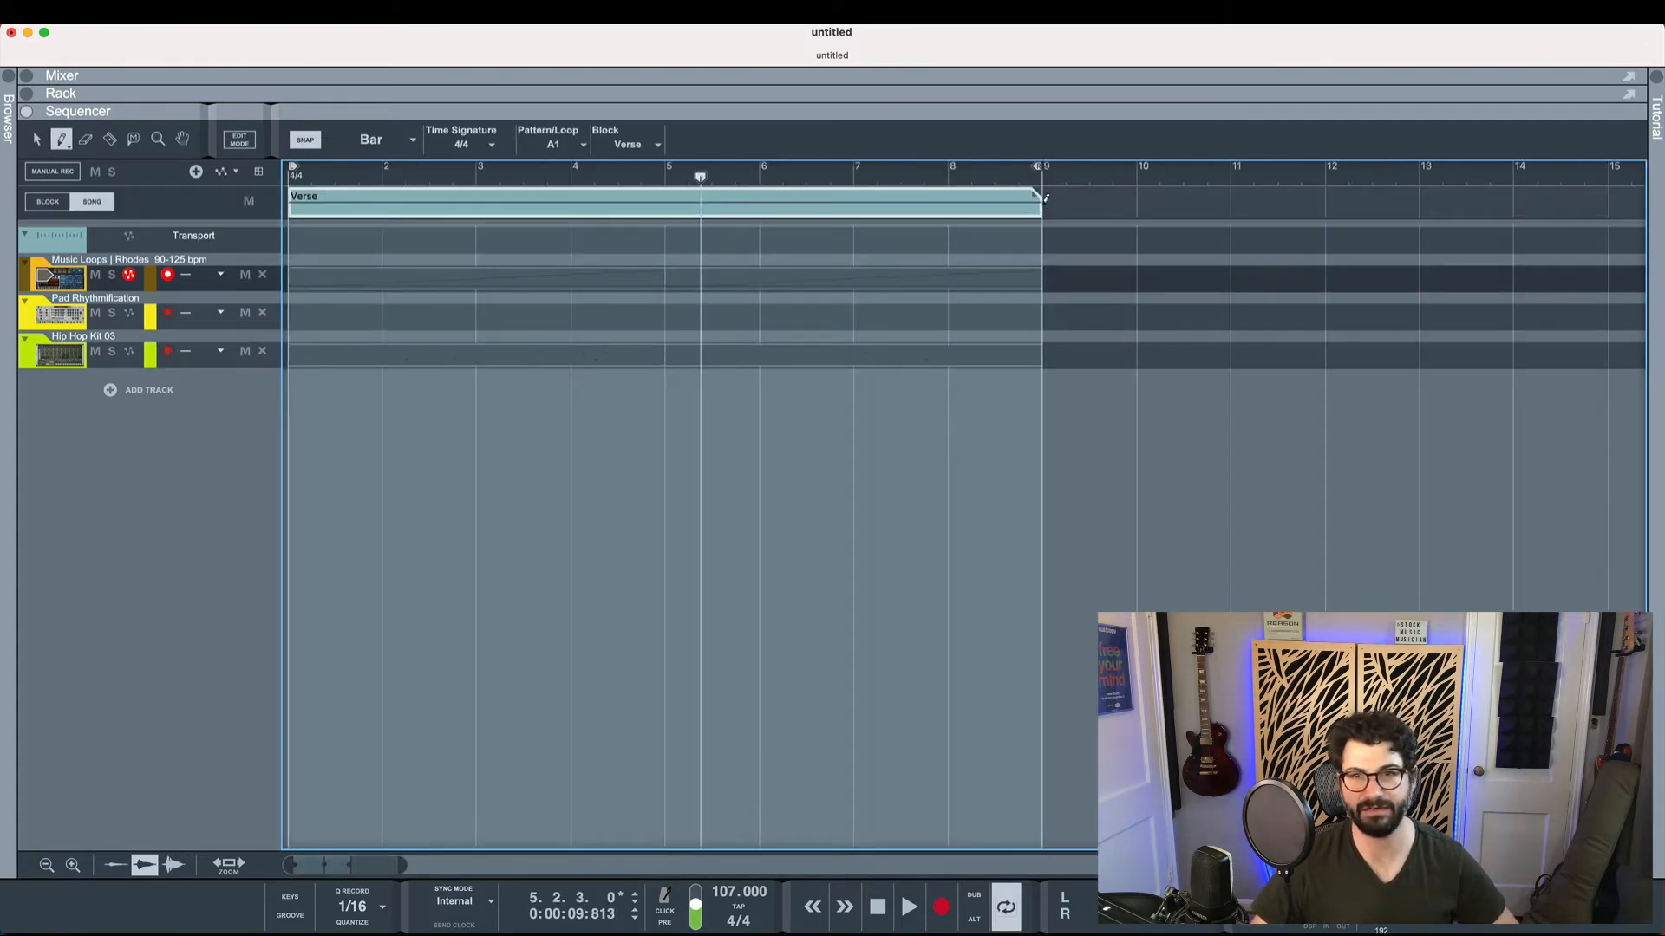
left_click_drag(1044, 197, 1560, 204)
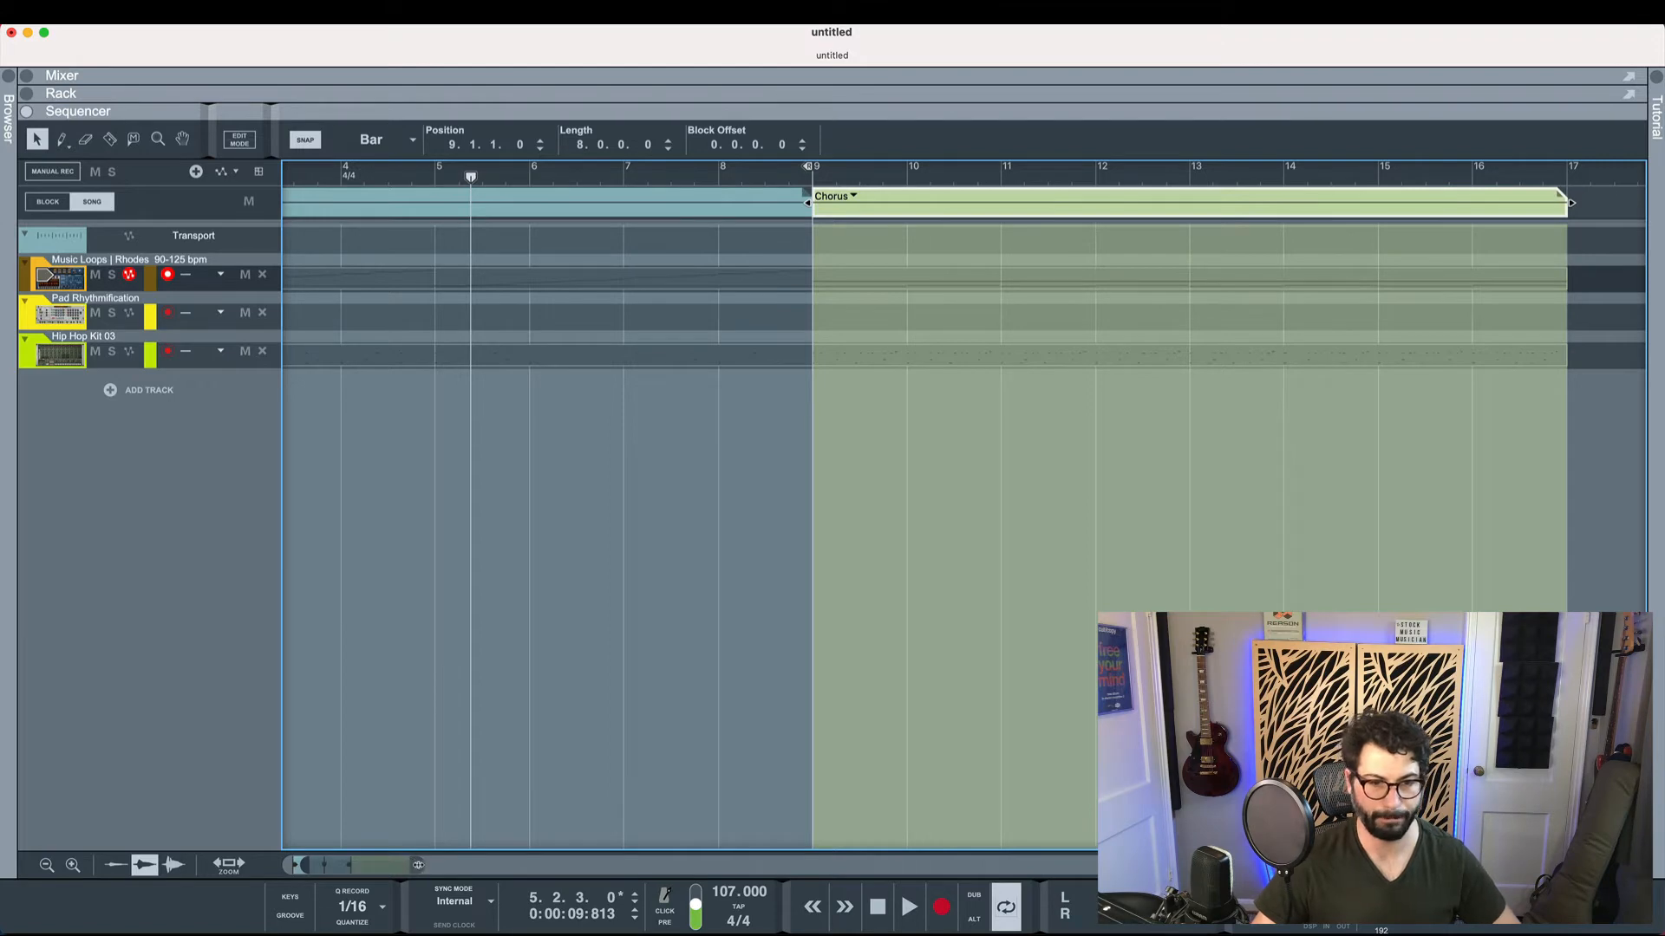
scroll(520, 552, "down", 3)
scroll(521, 553, "down", 5)
scroll(520, 553, "down", 2)
scroll(520, 553, "left", 2)
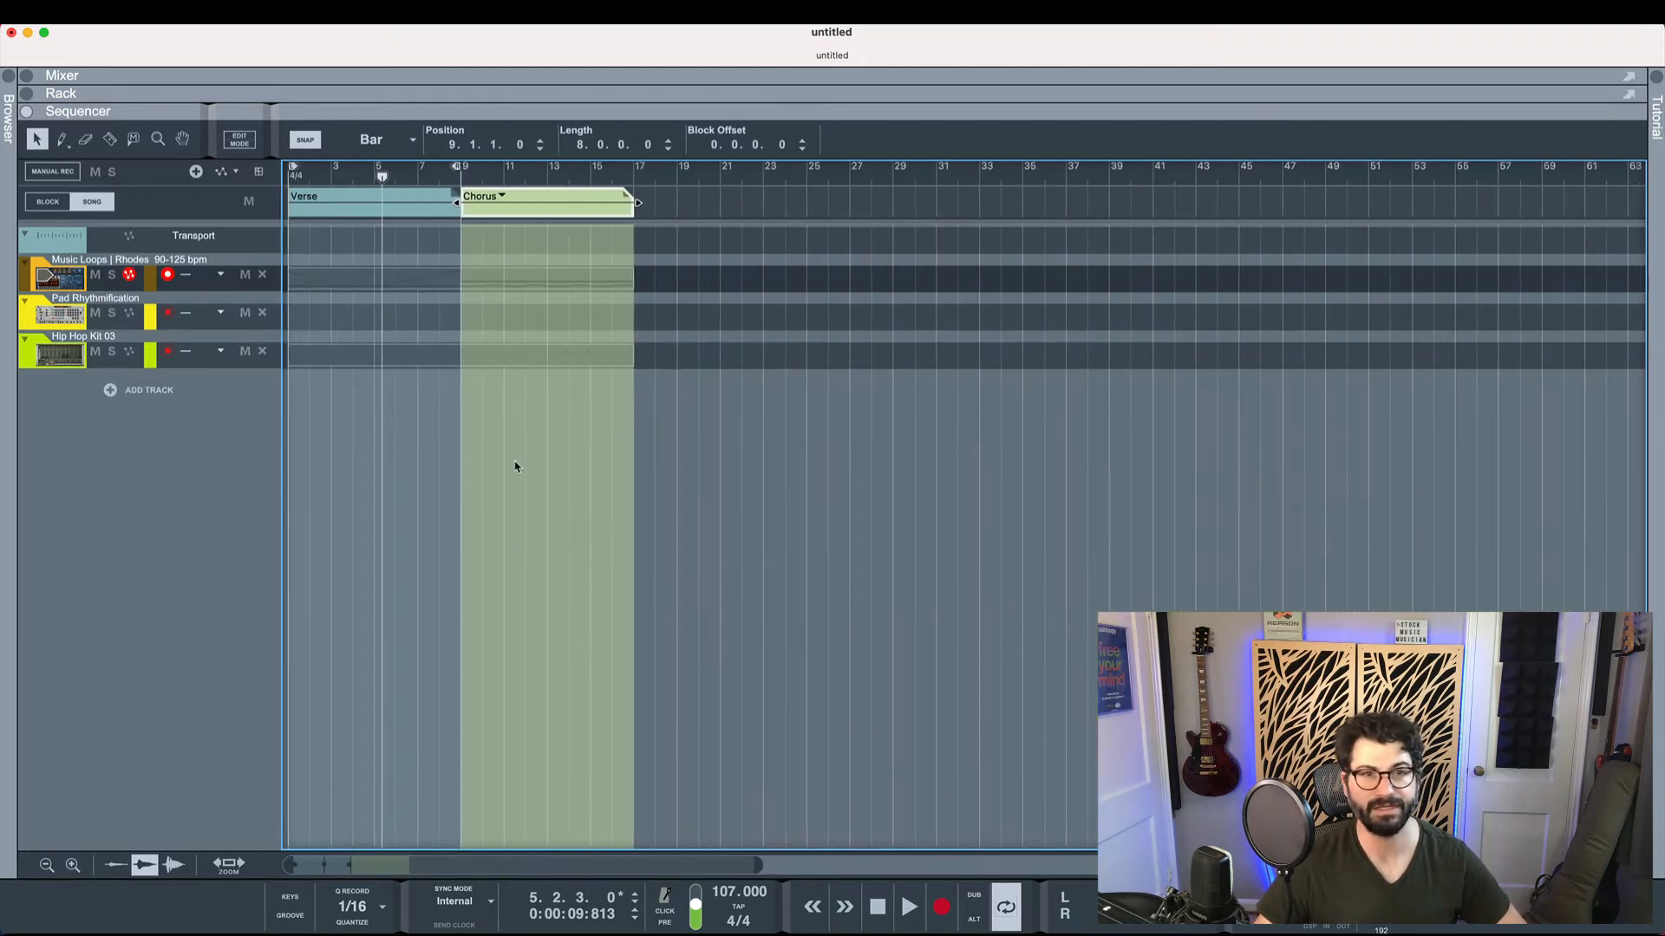
left_click(656, 204)
Add another Verse block after the Chorus and stretch it out to bar 25
key("w")
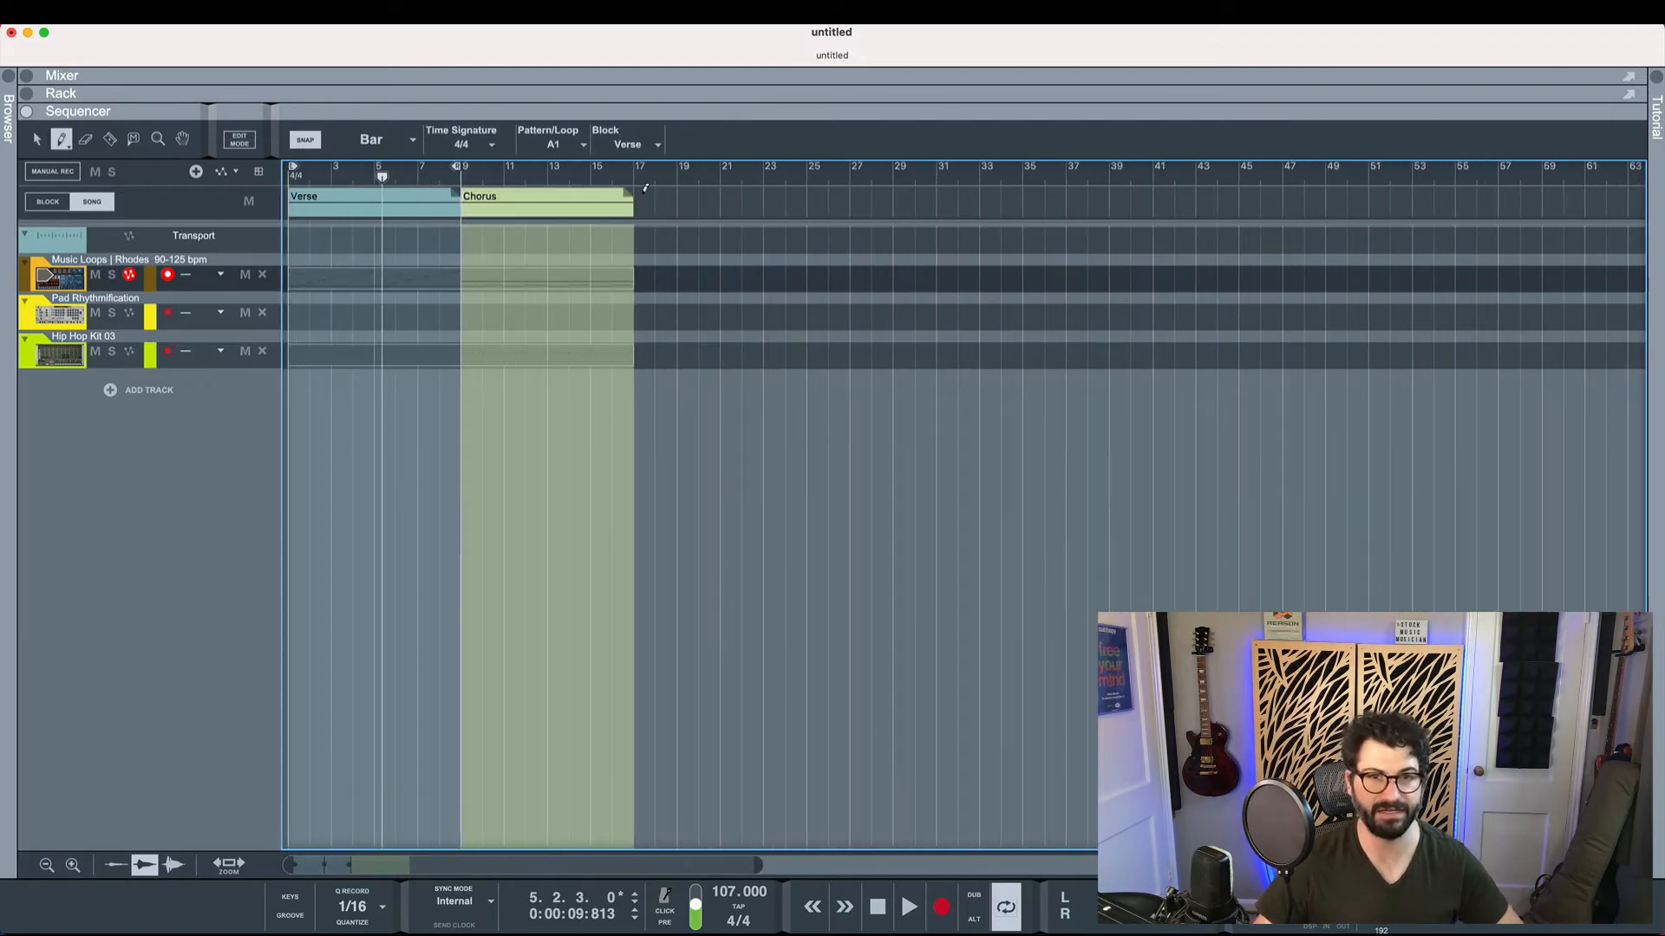
left_click(646, 195)
key("q")
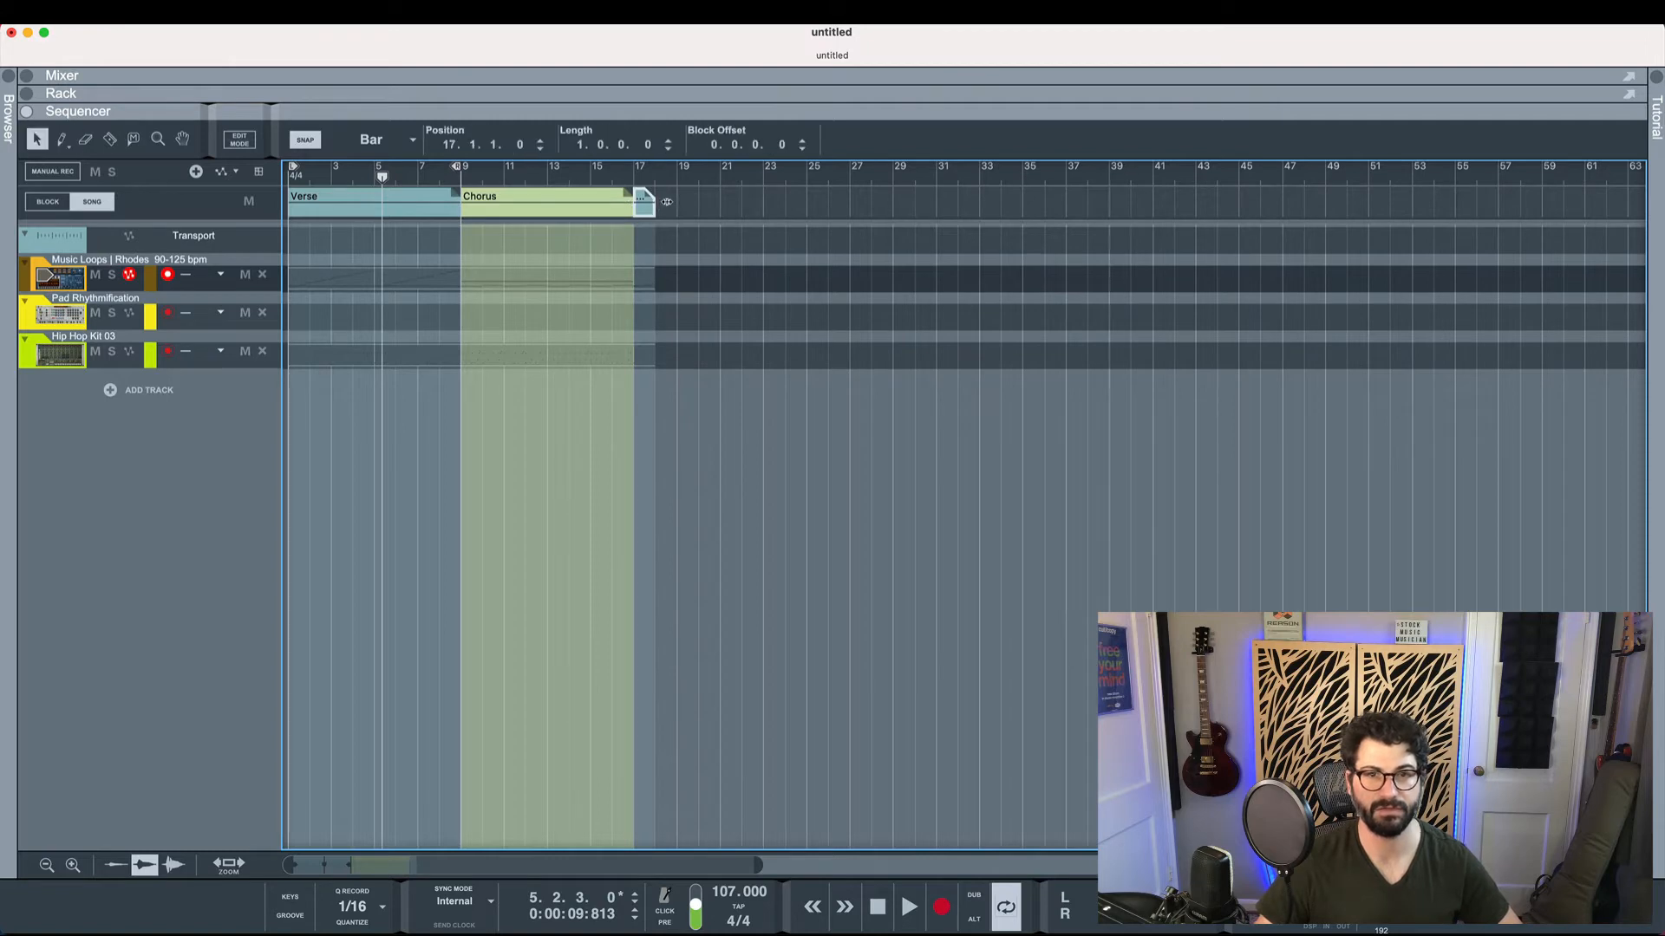
left_click_drag(653, 202, 807, 202)
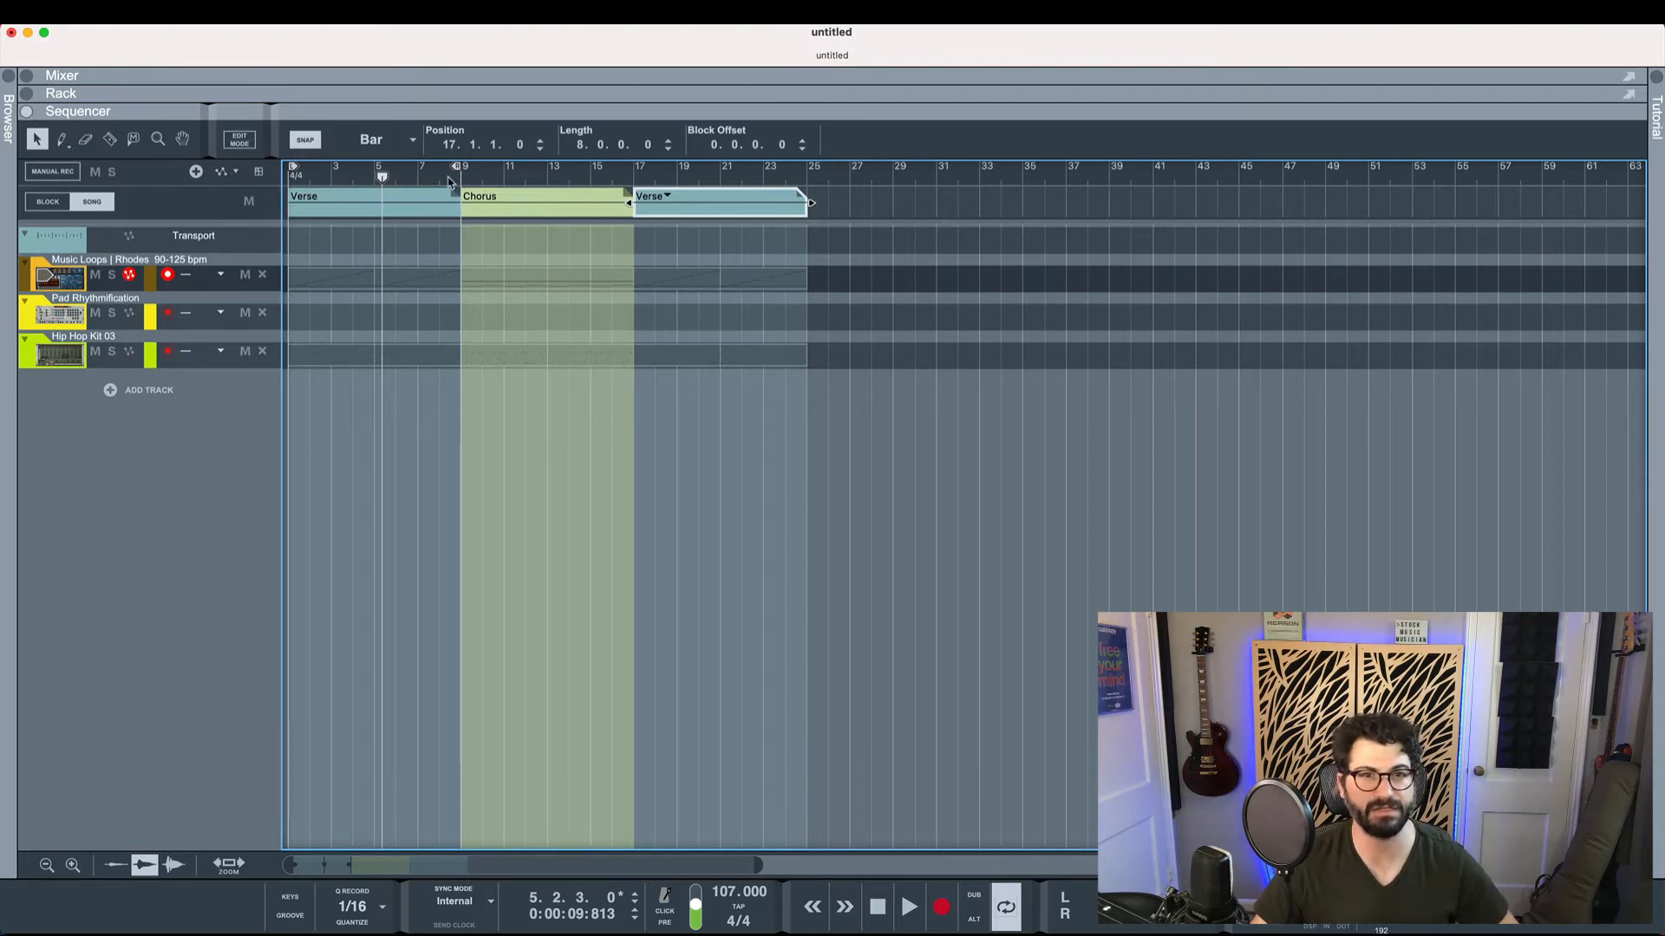
Turn looping off and play from bar 7 through the Chorus into the second Verse
key("l")
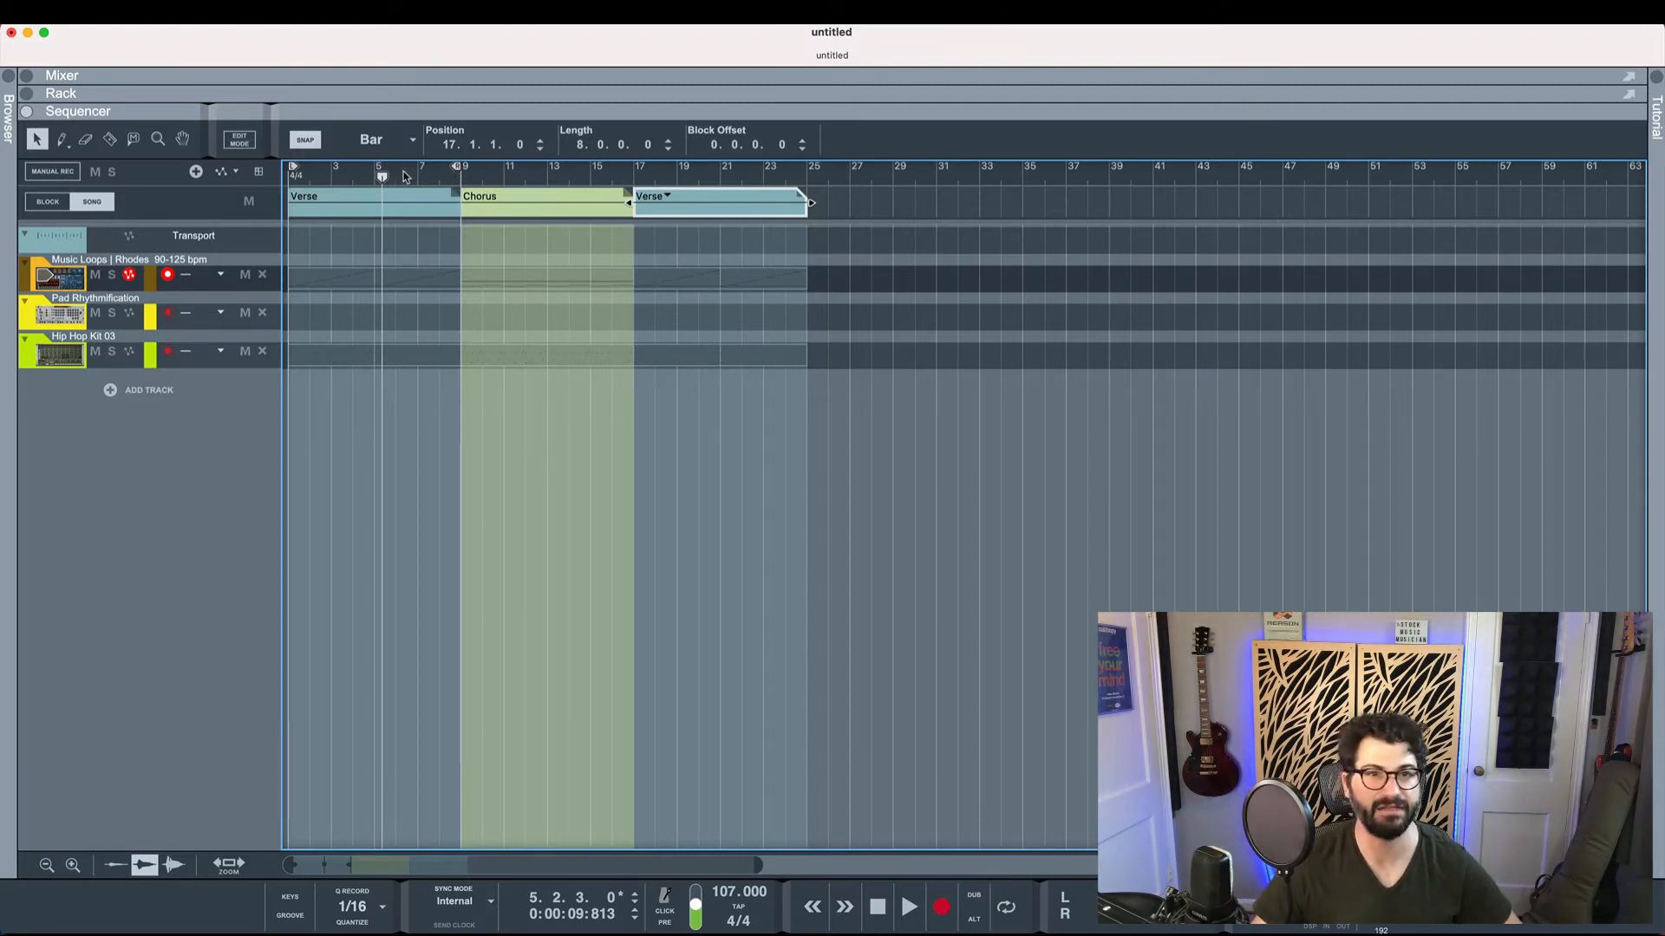
left_click(417, 176)
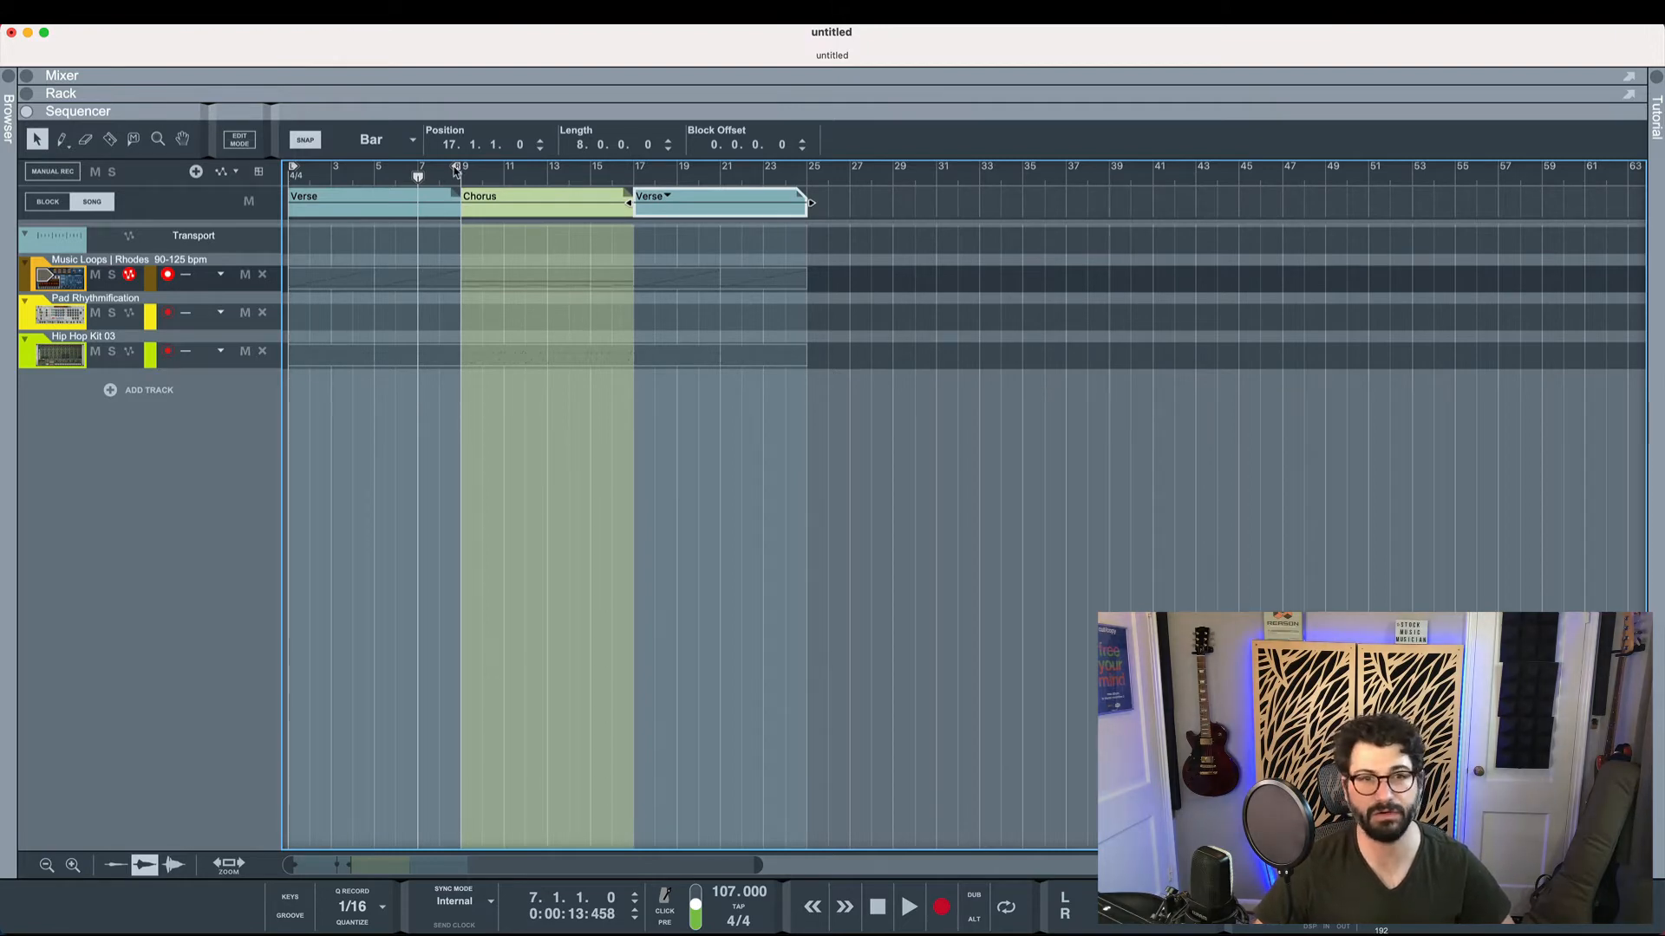
key("space")
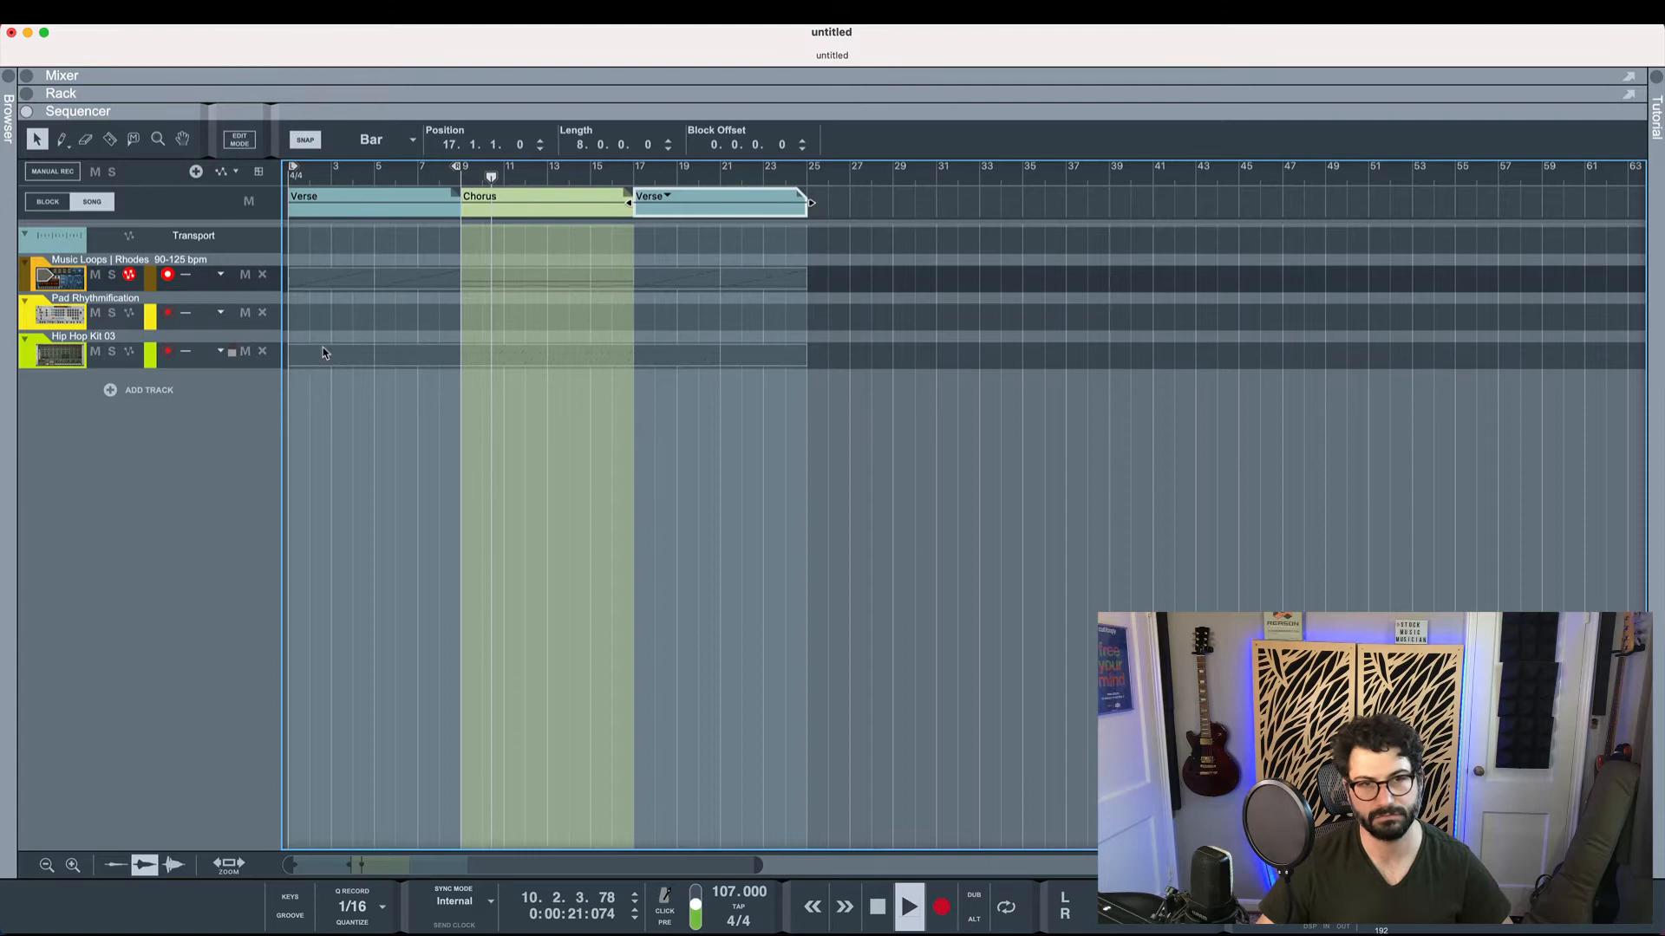
left_click(610, 177)
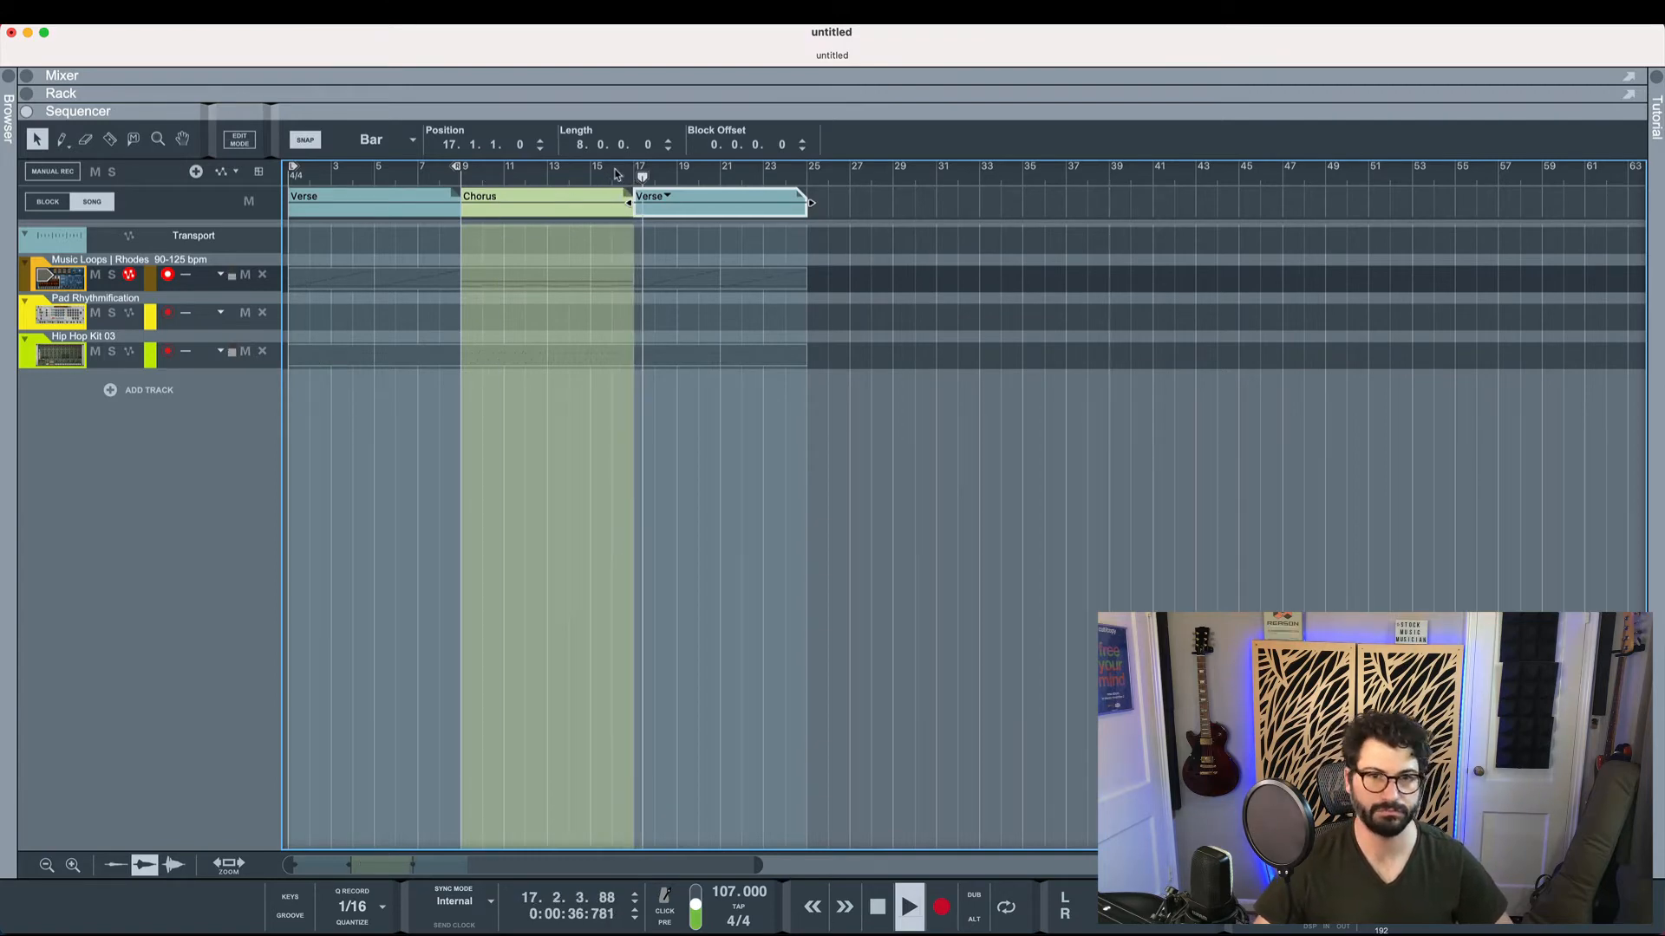
key("space")
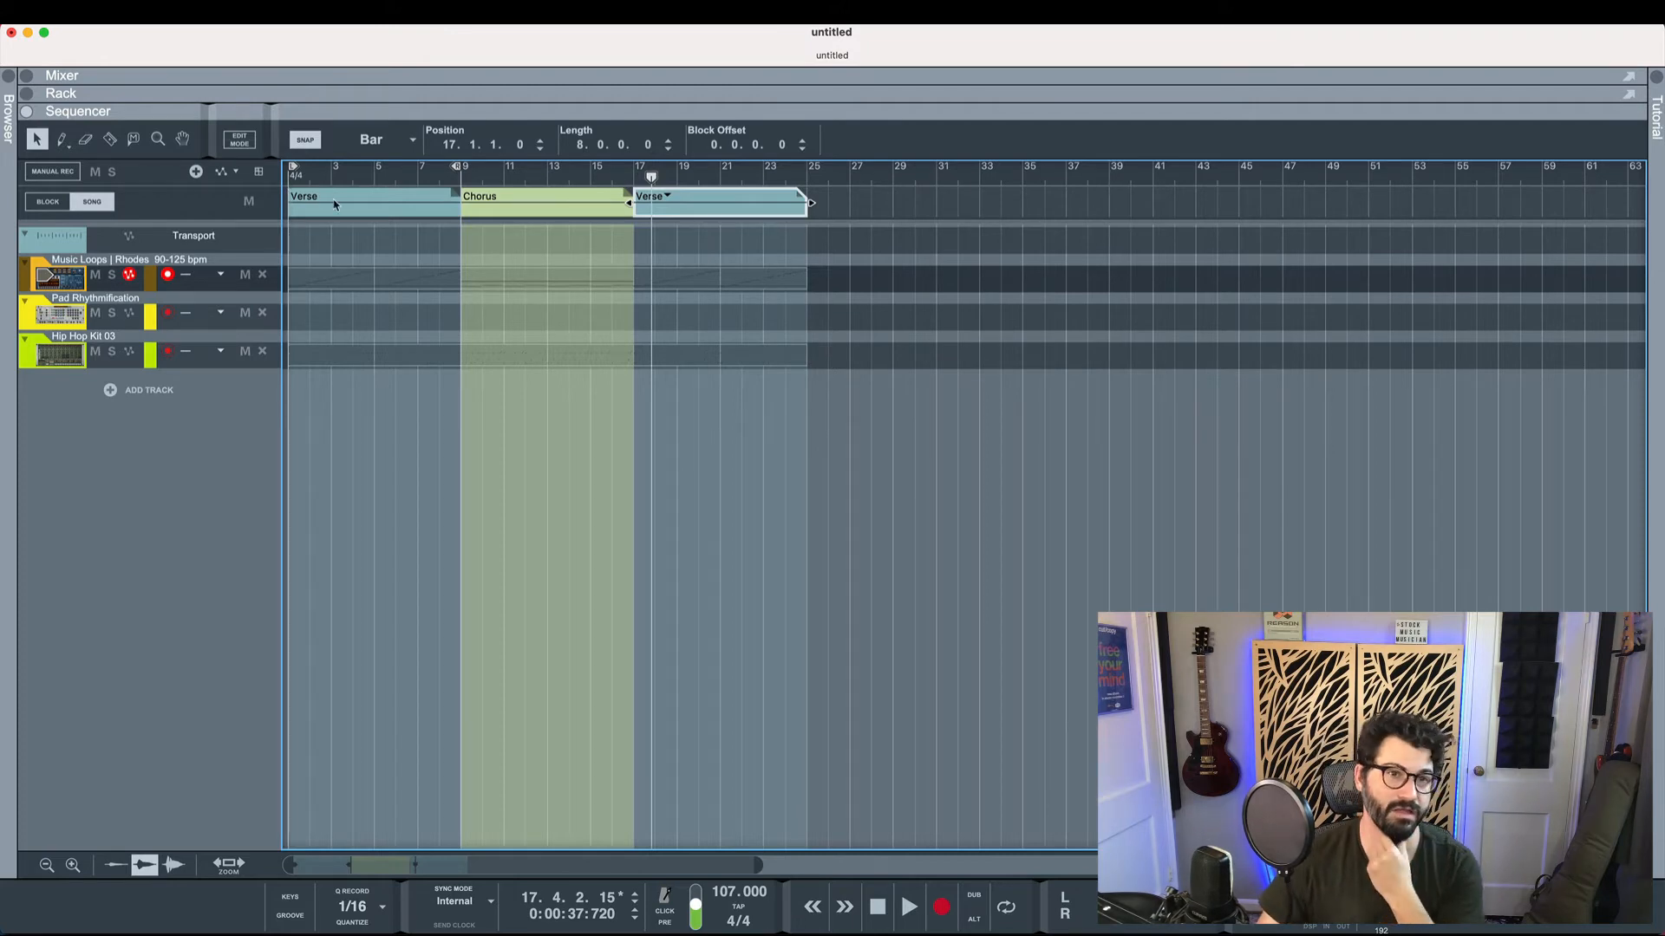
left_click(417, 289)
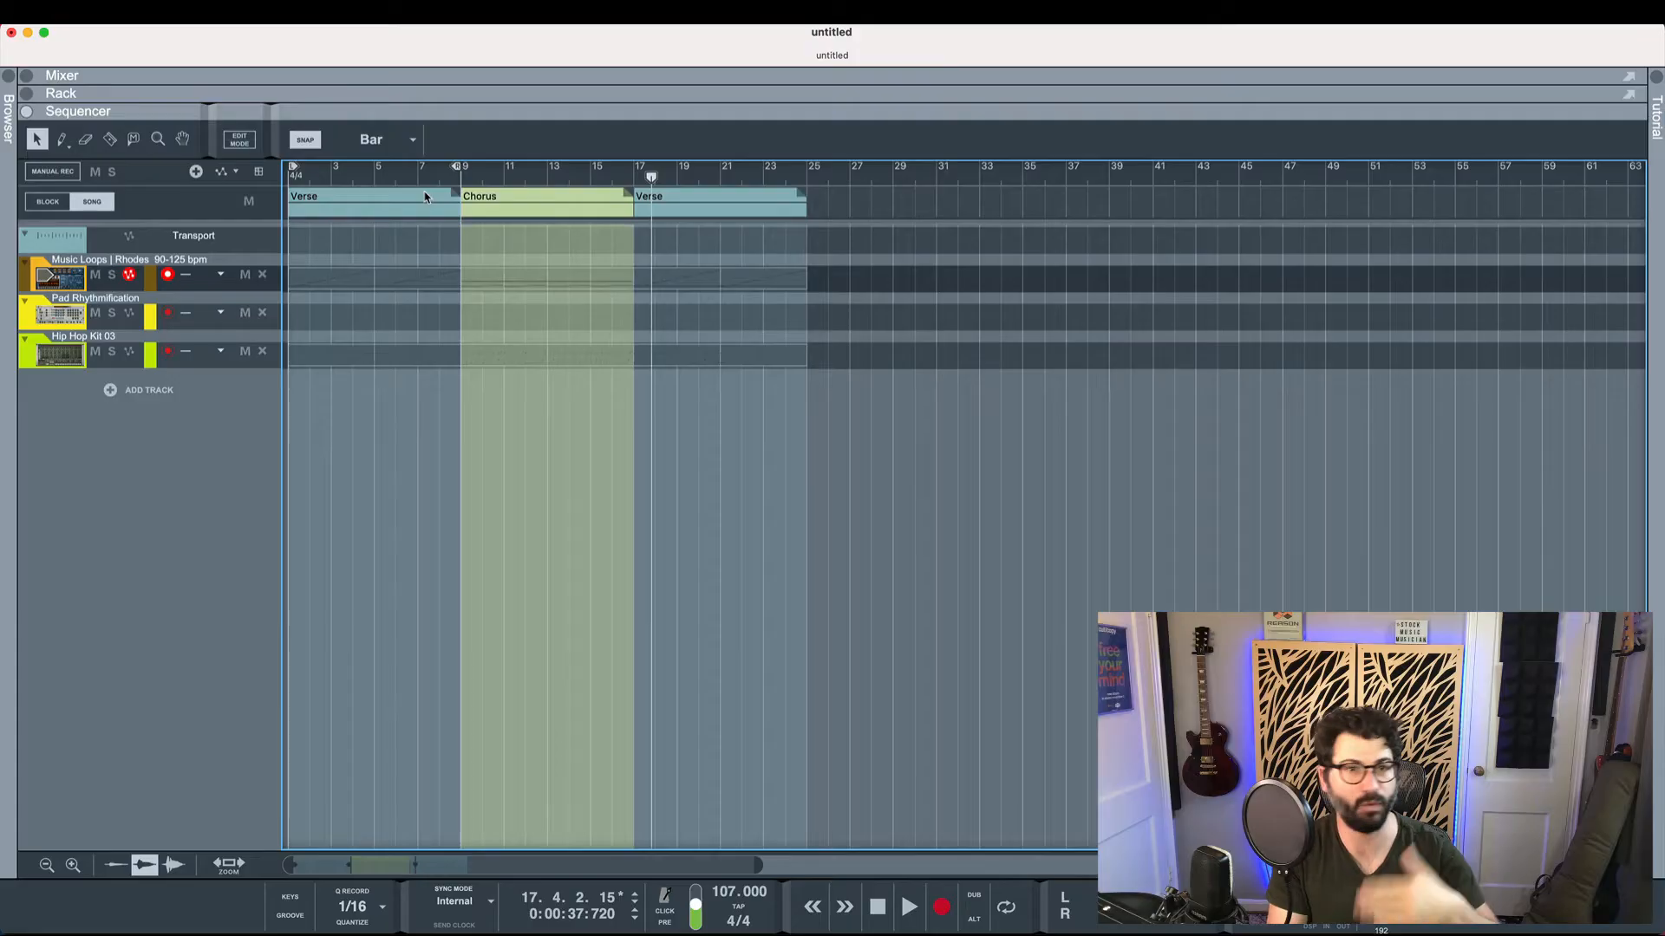
Select the first Verse block in the song lane and open its contents in Block mode
left_click(422, 202)
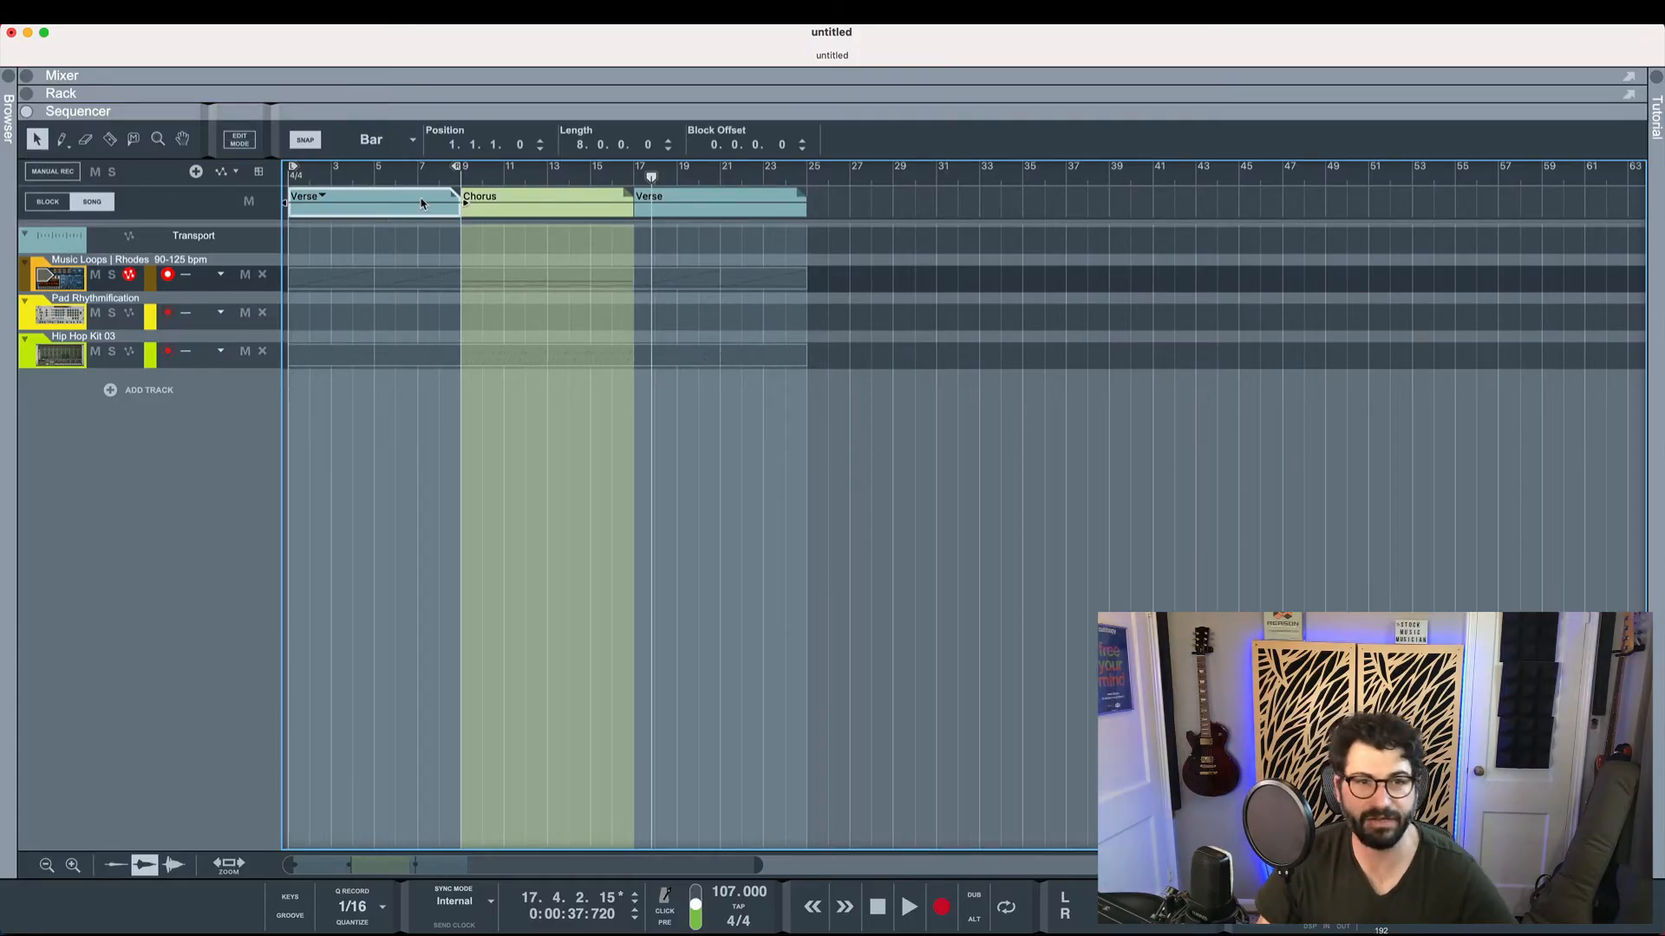
left_click(323, 197)
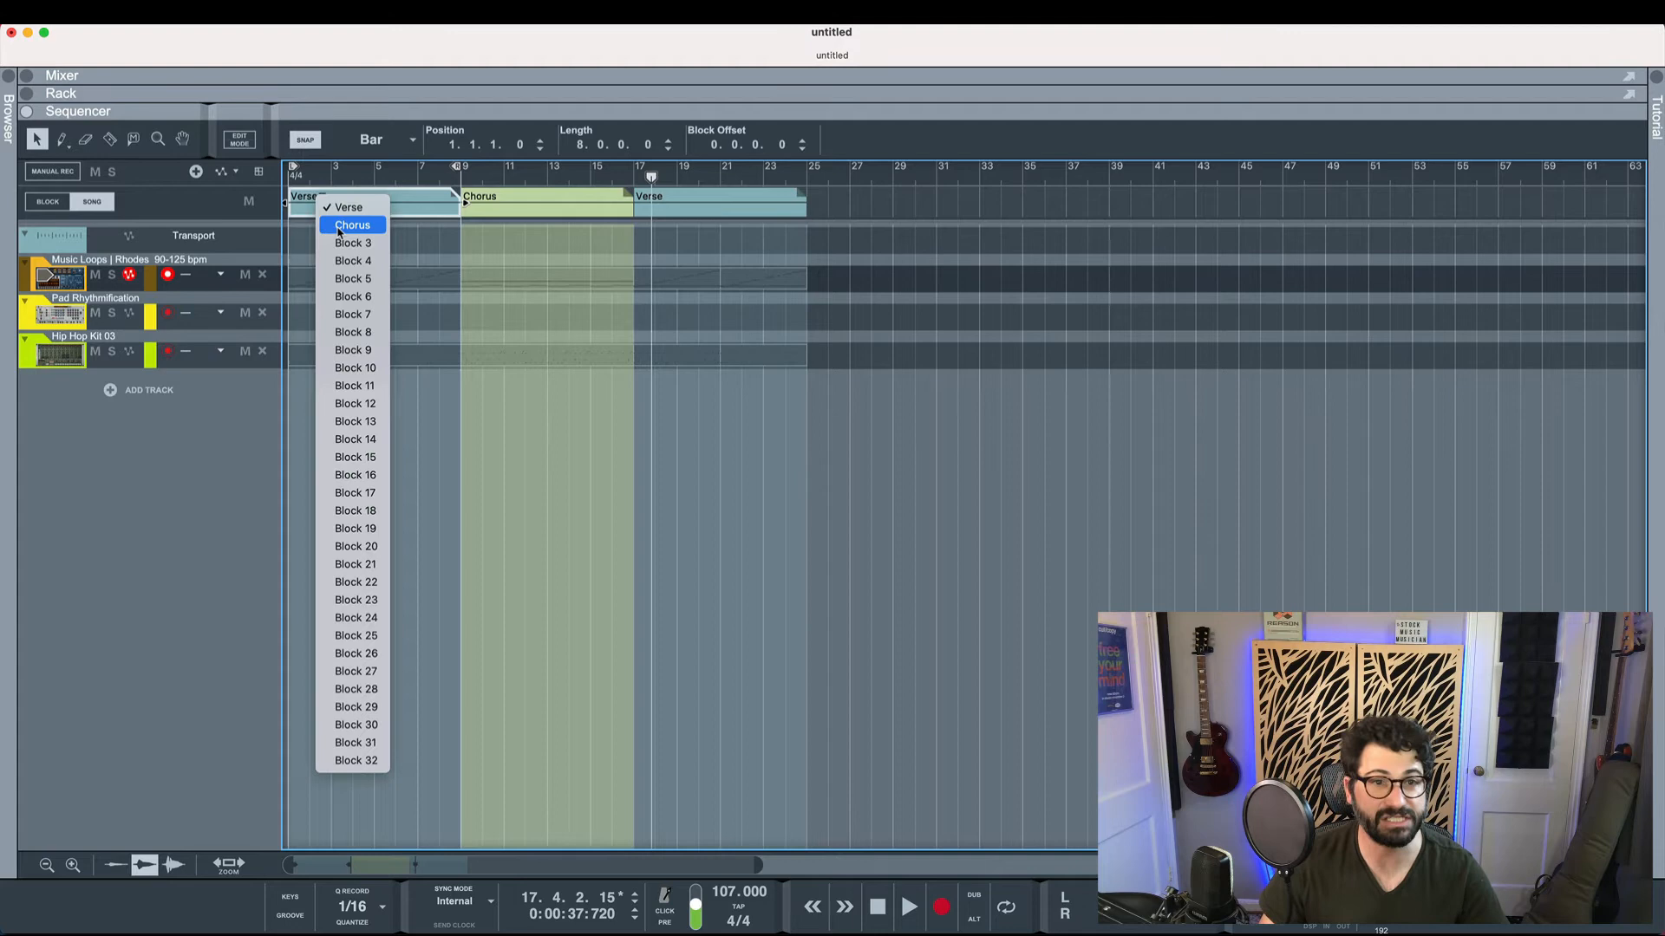
left_click(341, 225)
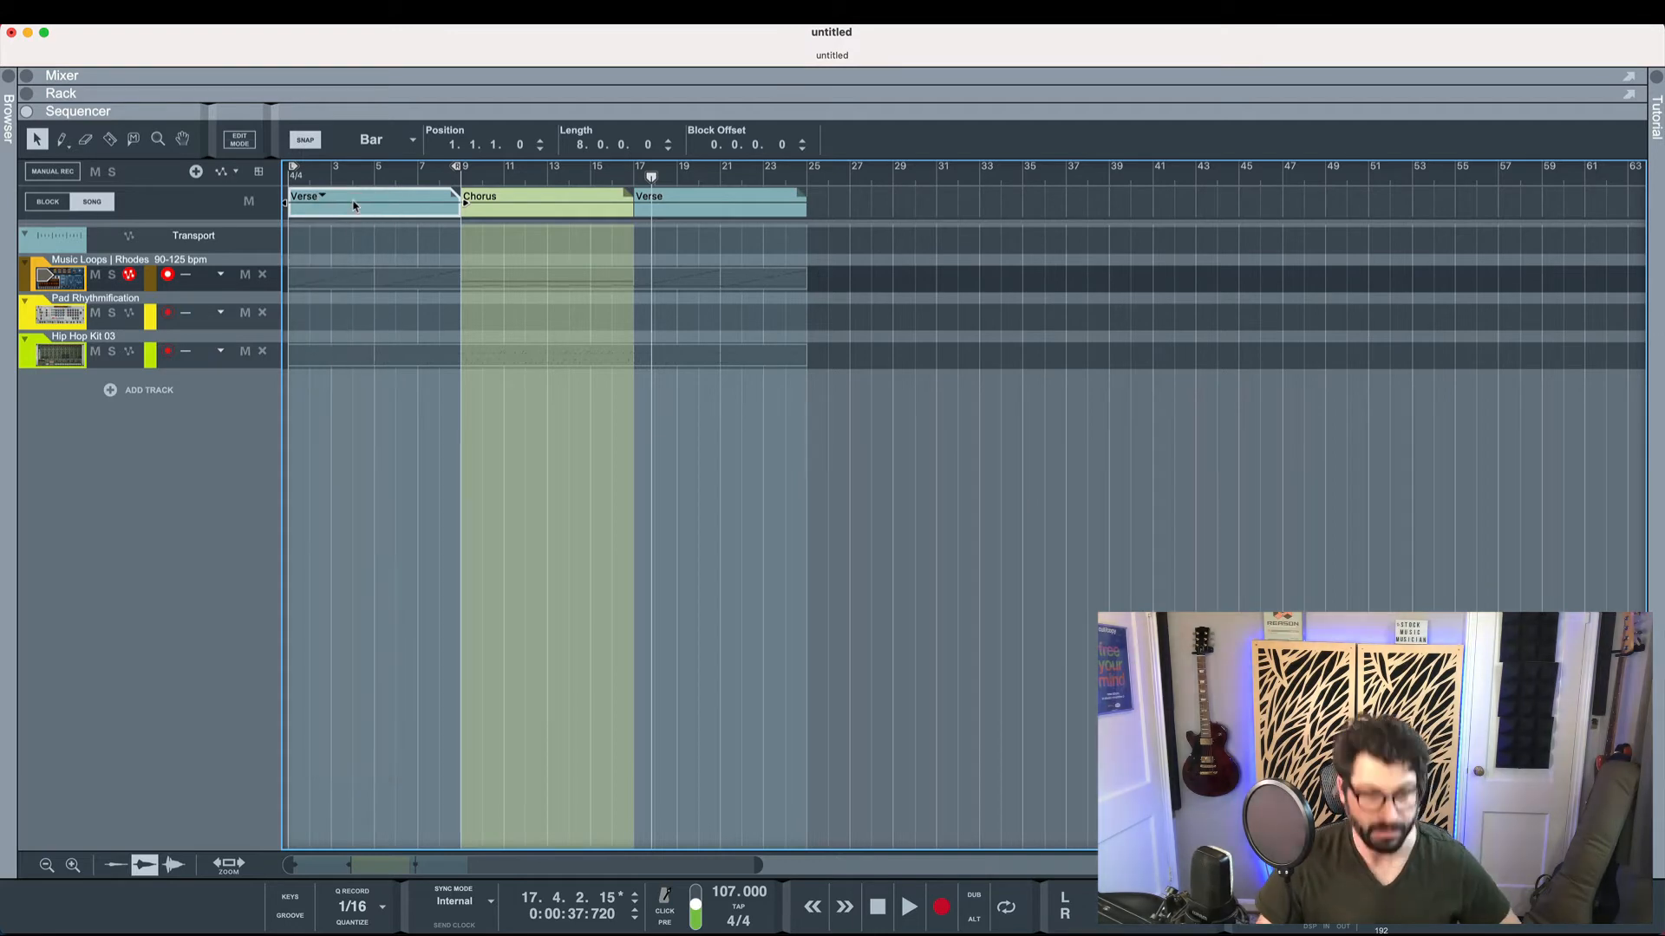
double_click(377, 198)
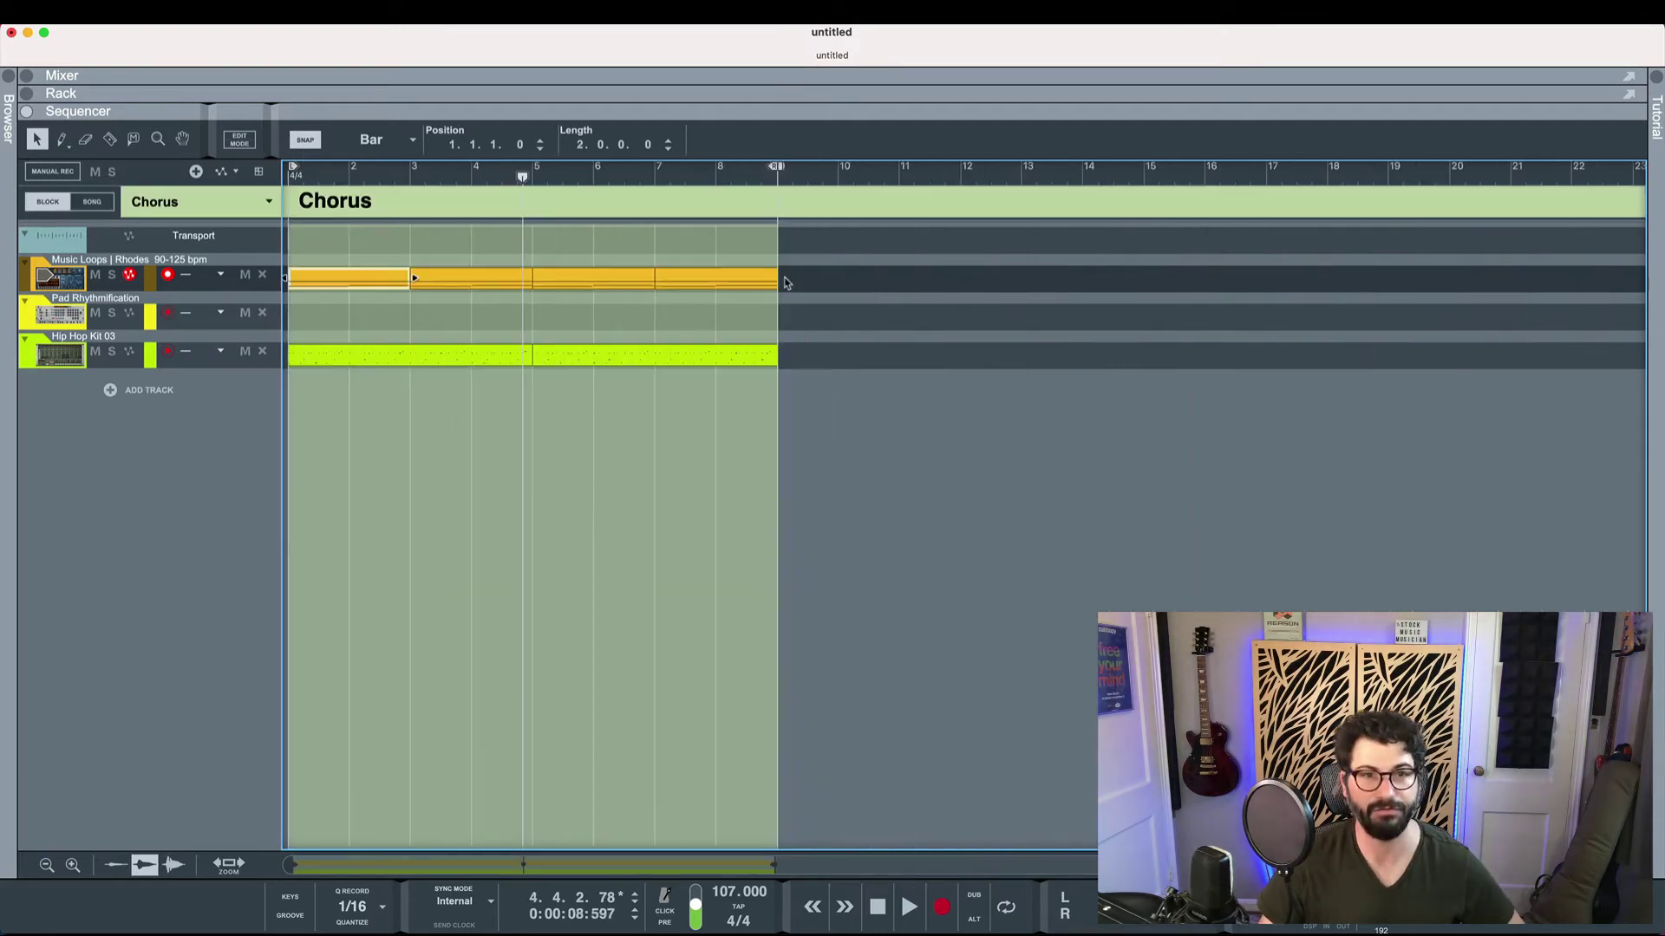
Switch to the Verse block, select both its Rhodes and drum clips, and bring up the block list
left_click(196, 209)
left_click(156, 177)
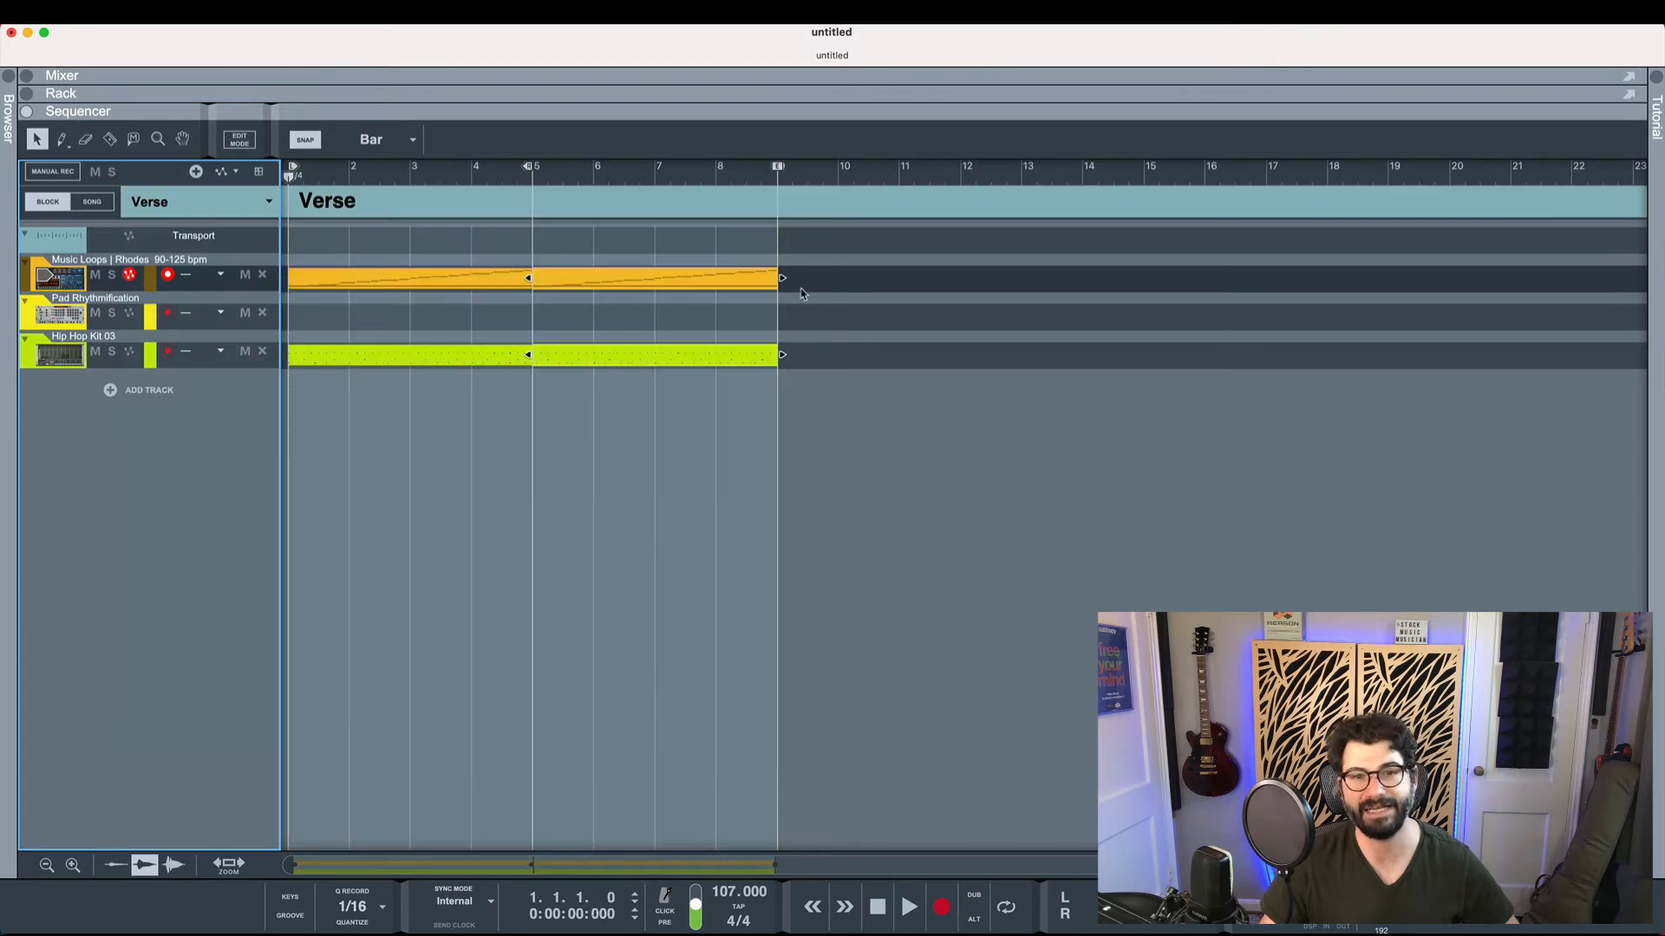
left_click_drag(890, 243, 374, 414)
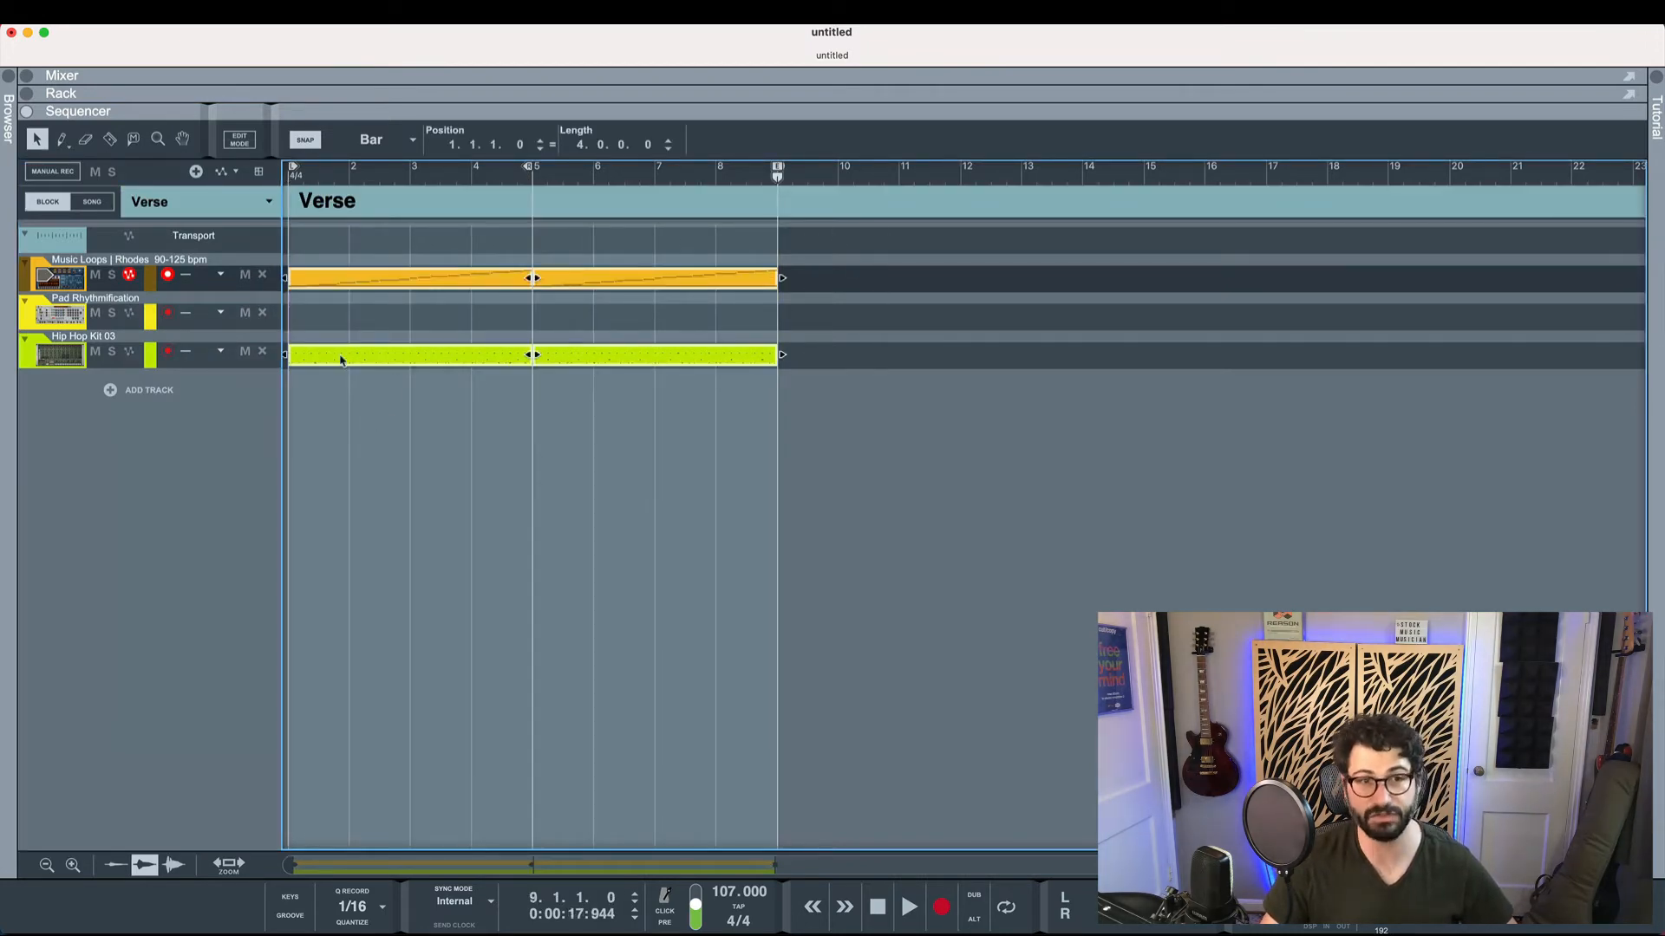
left_click(261, 209)
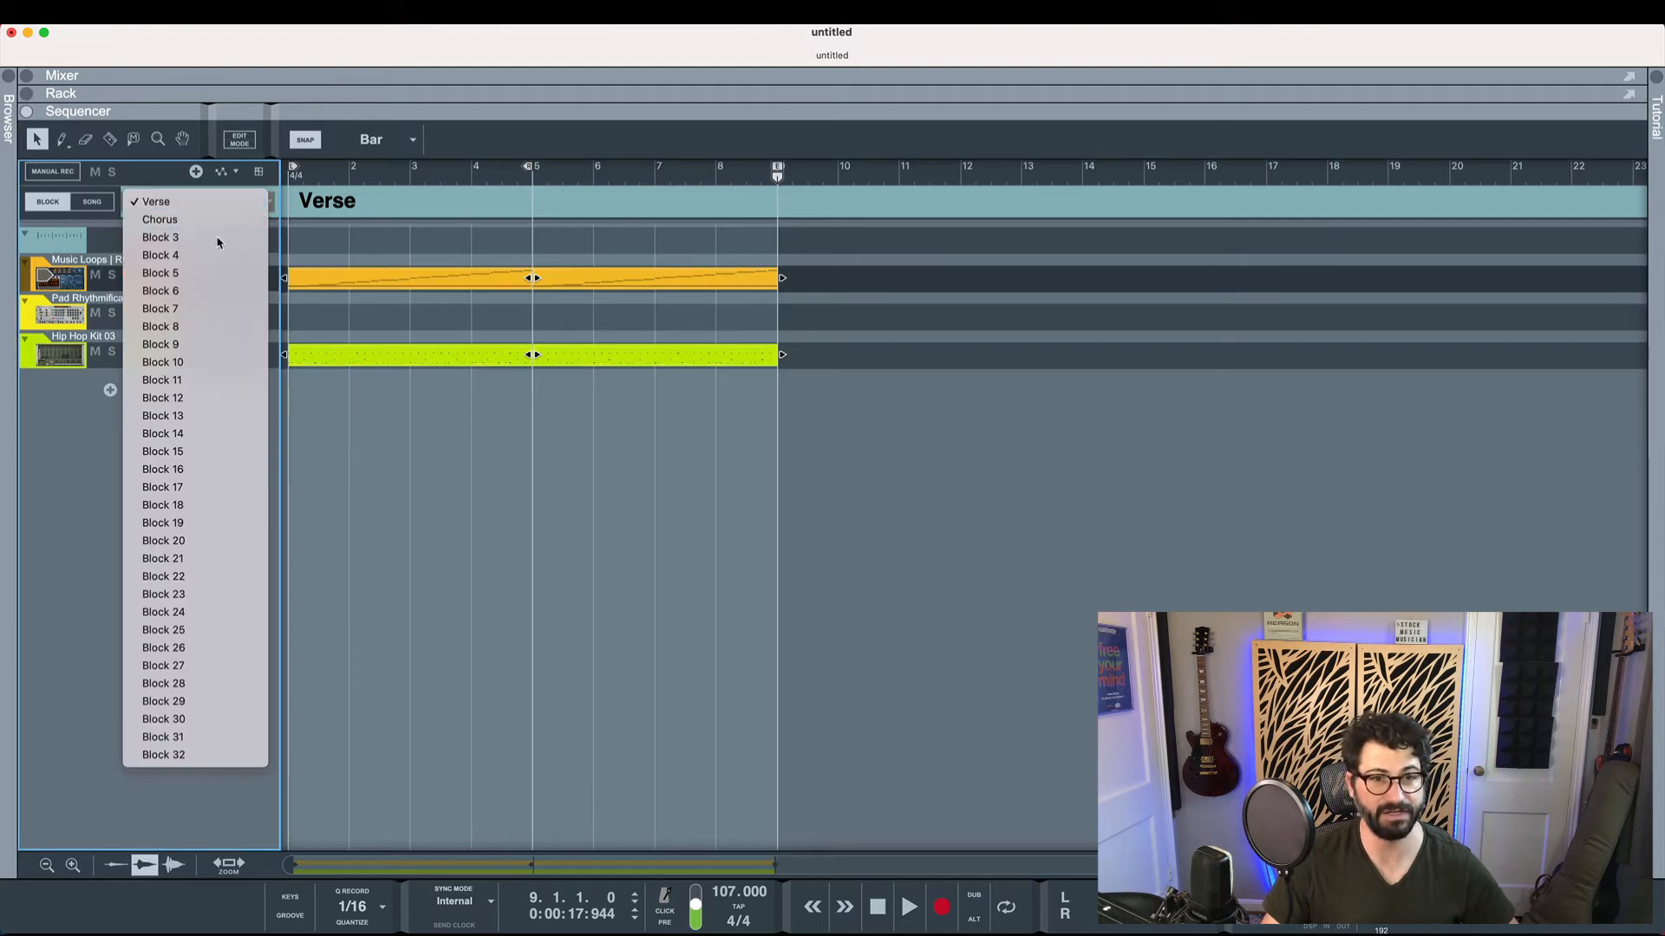
Pick unused Block 3 and rename it 'Verse 2'
left_click(494, 212)
double_click(348, 204)
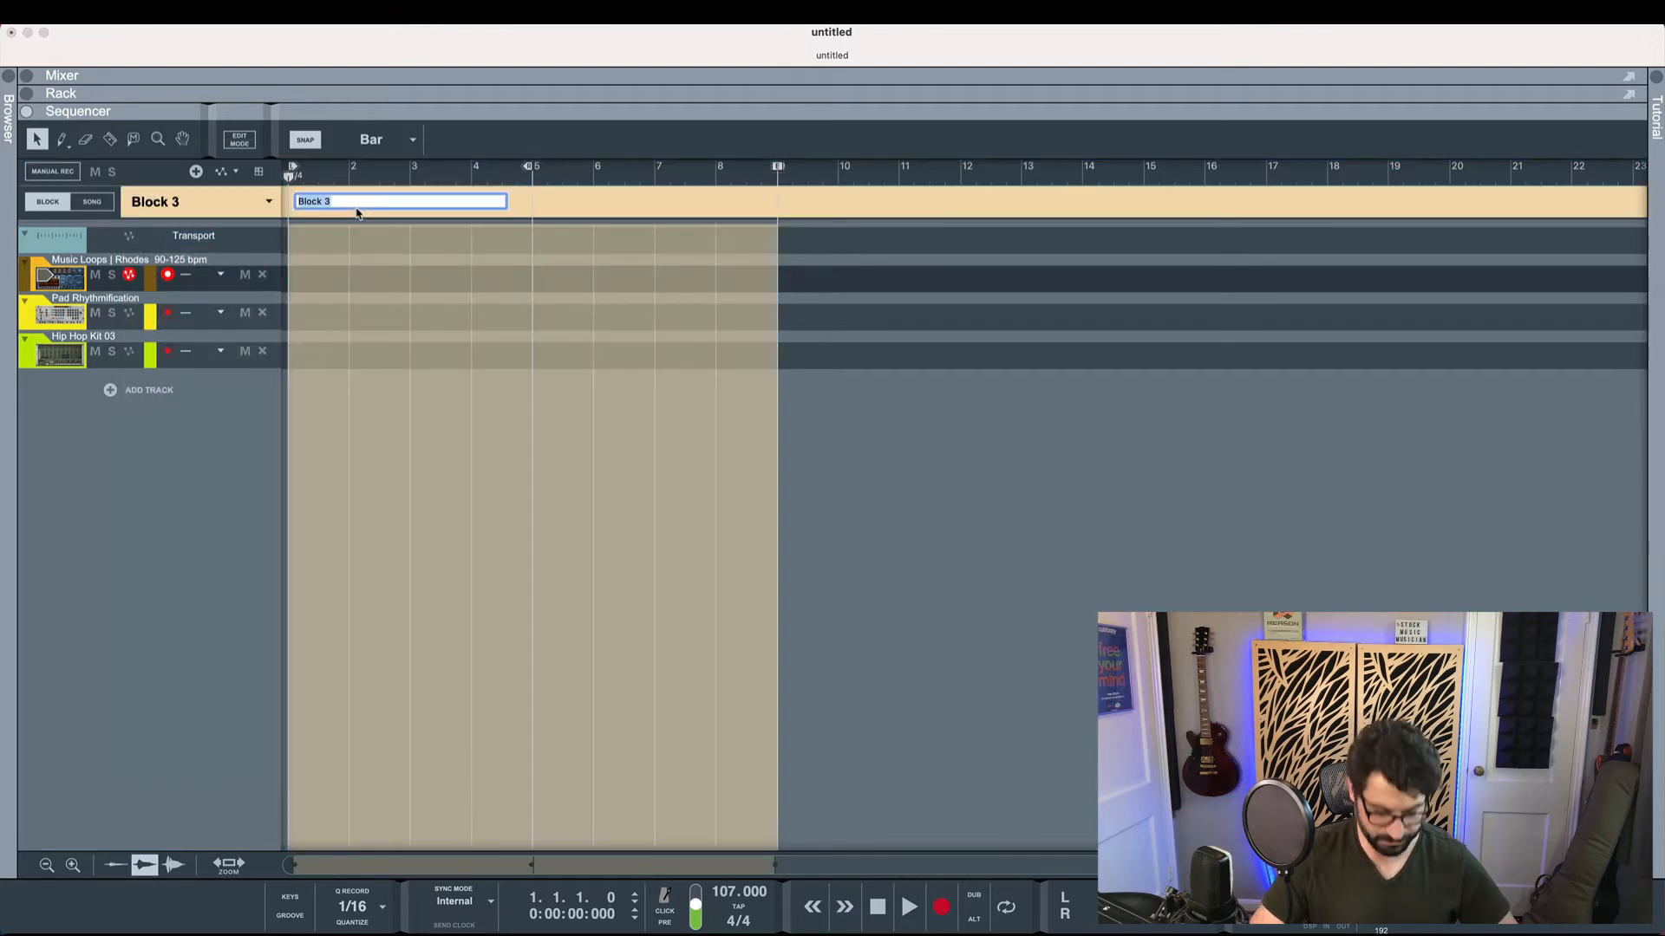
type("Verse 2")
key("Return")
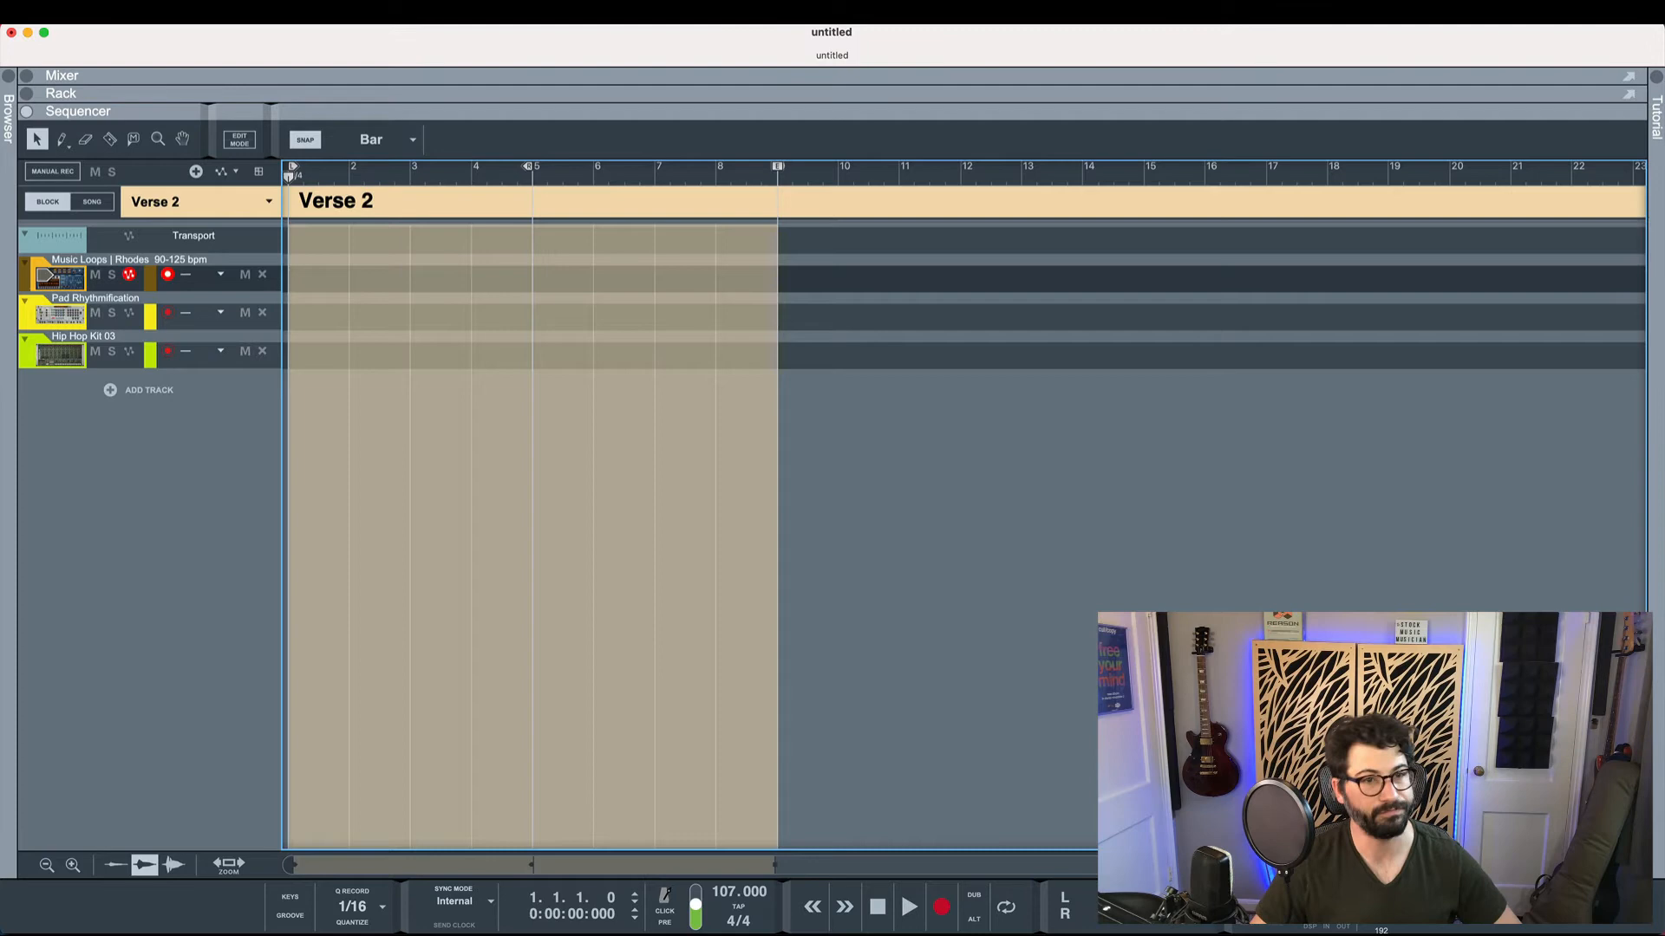
Paste the Verse's Rhodes and drum clips into Verse 2 and open the drum clip's notes
key("ctrl+v")
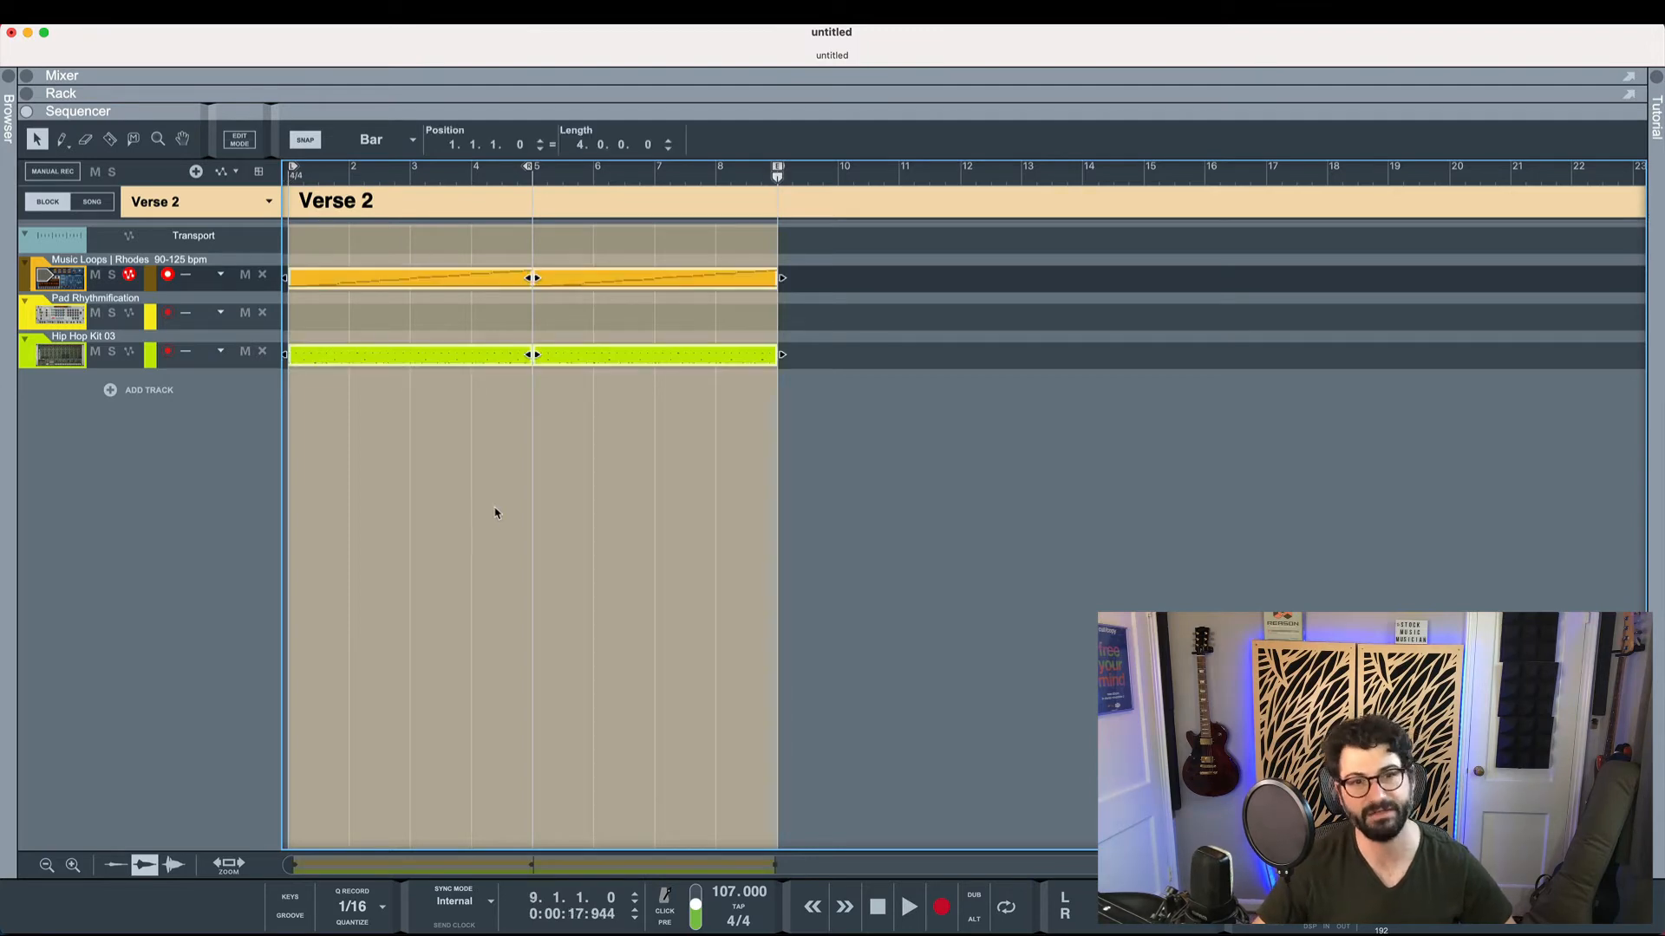
left_click(862, 278)
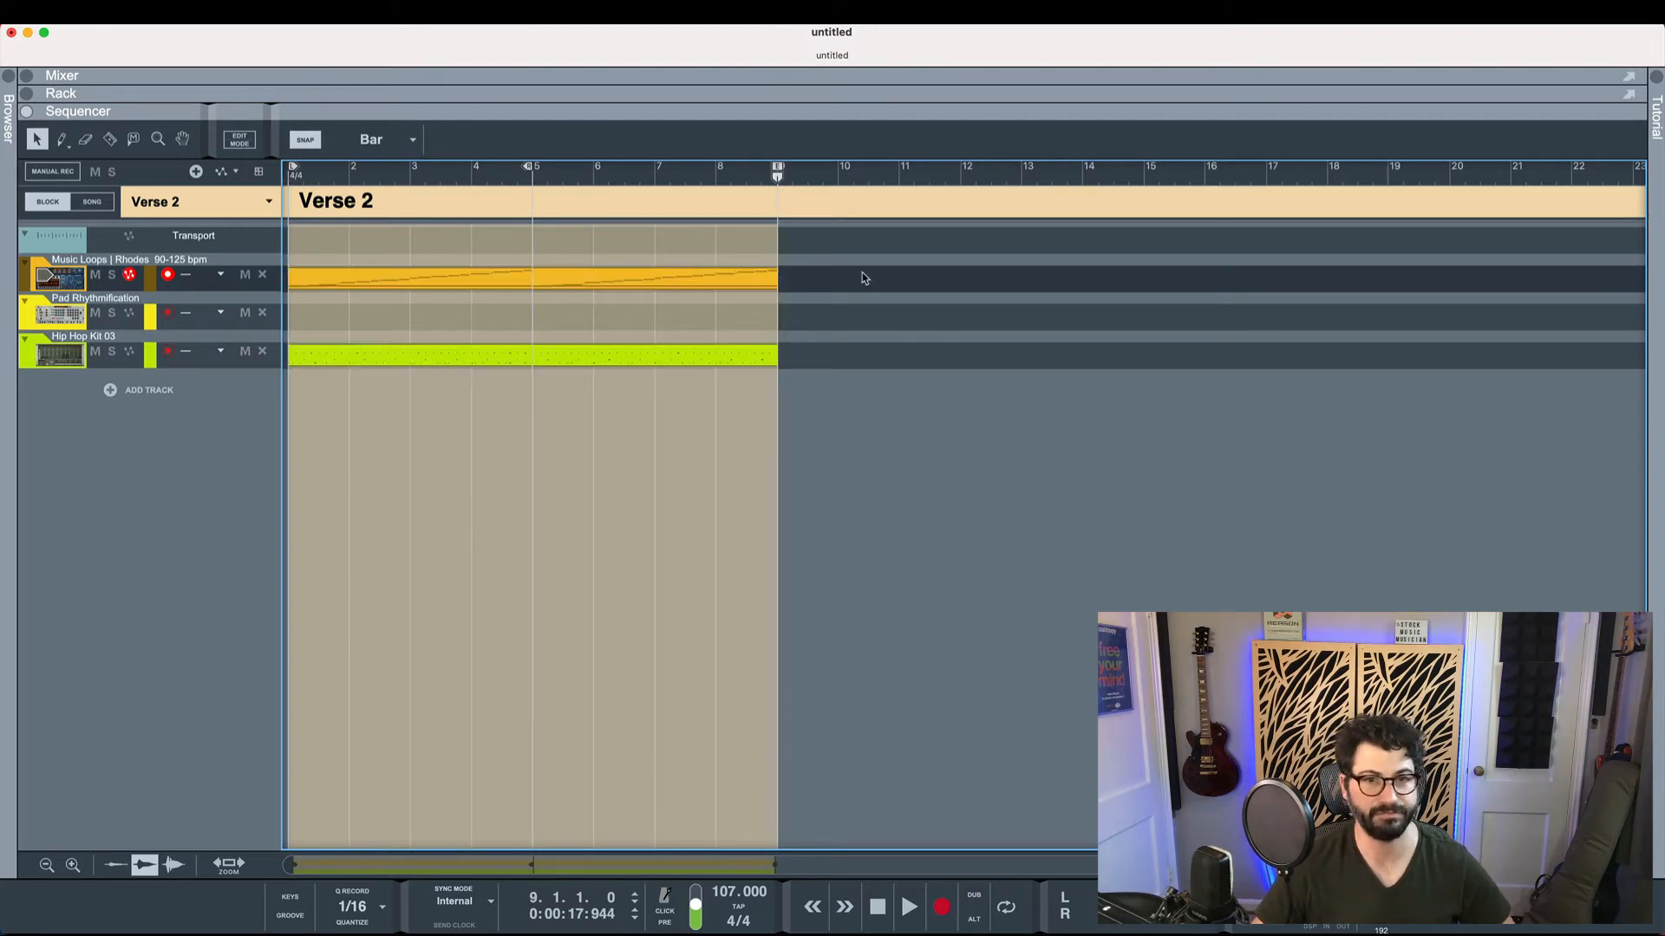
double_click(479, 362)
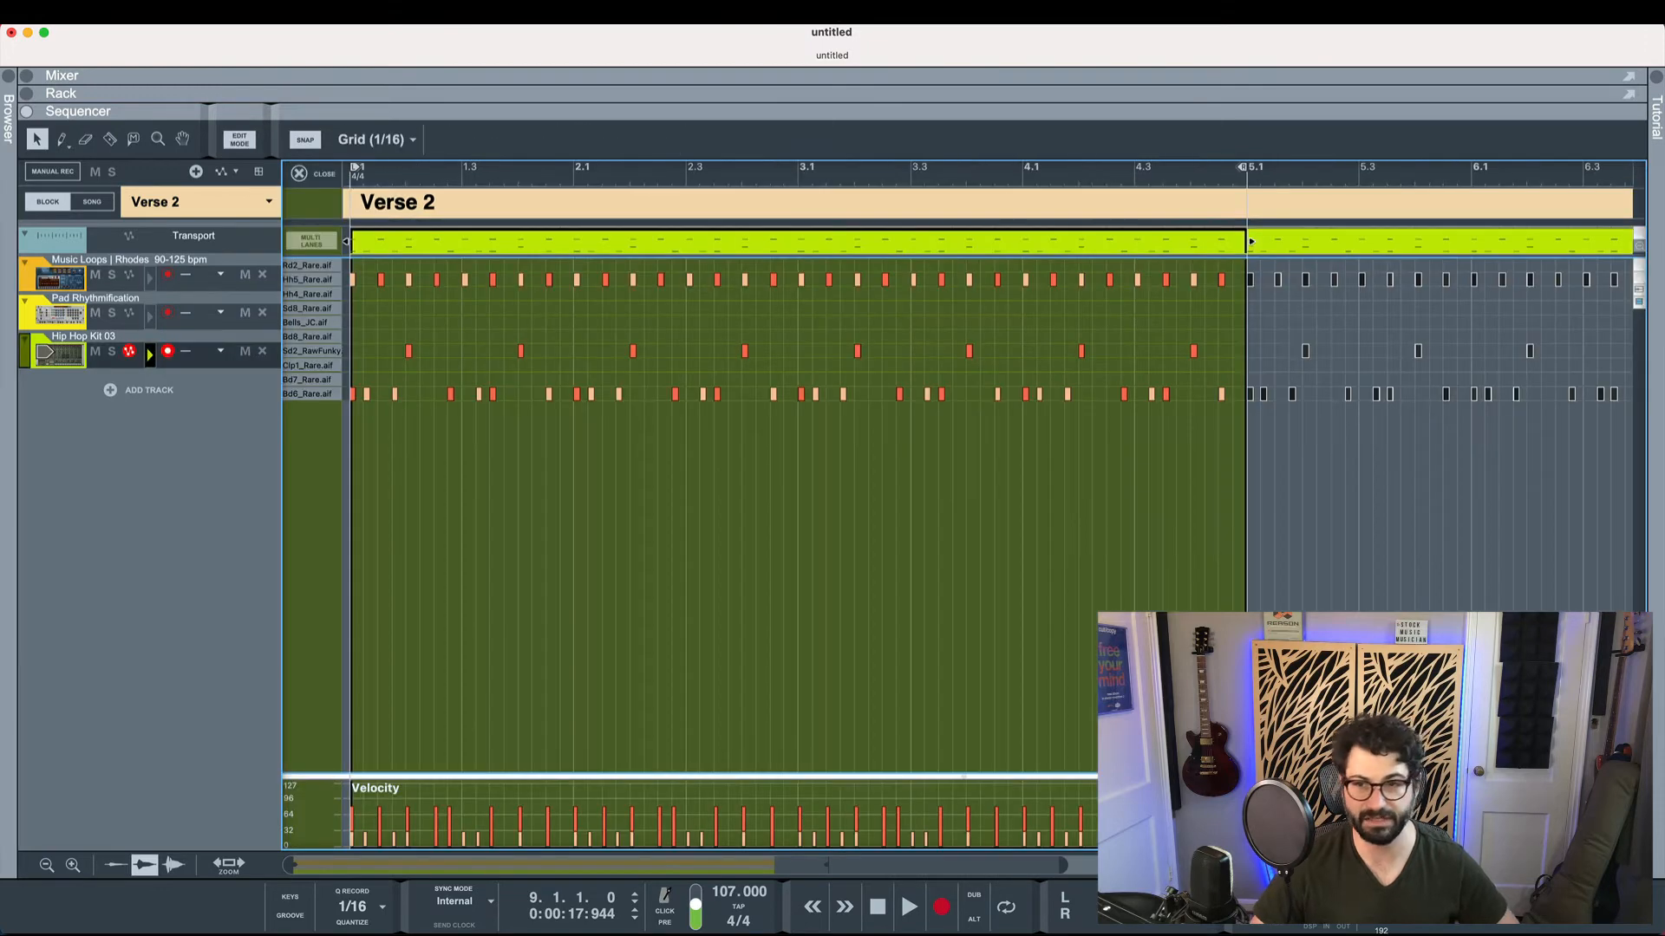
Add snare hits at the end of bar 4 in Verse 2's drum clip and leave the editor
left_click(1222, 347)
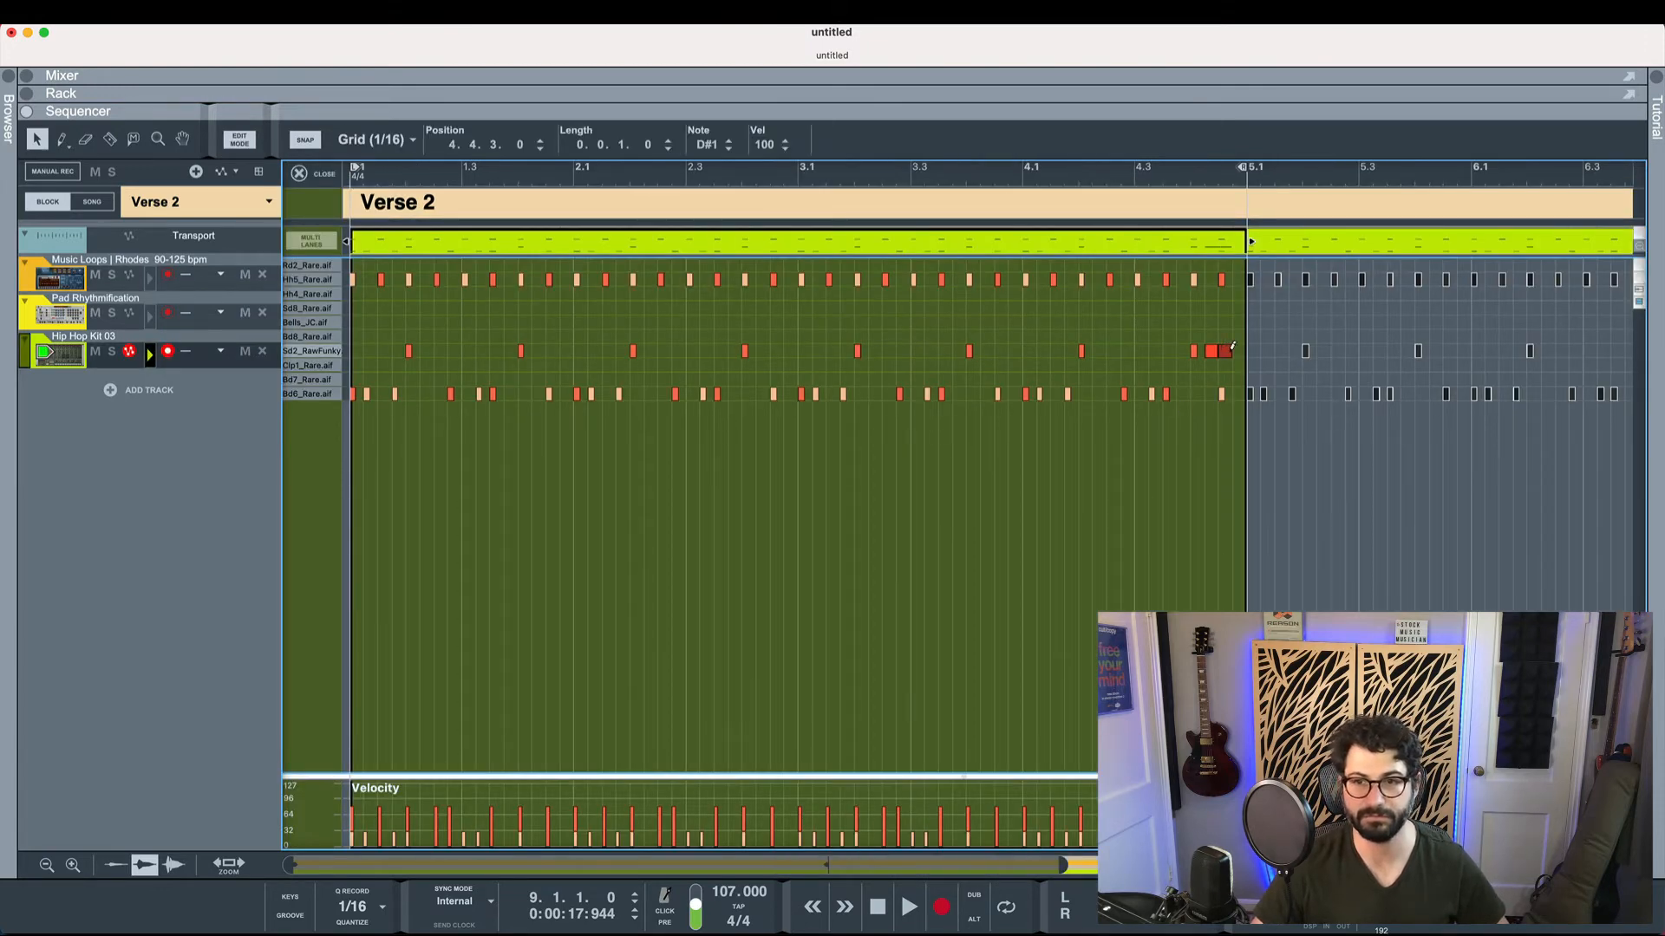
left_click(315, 176)
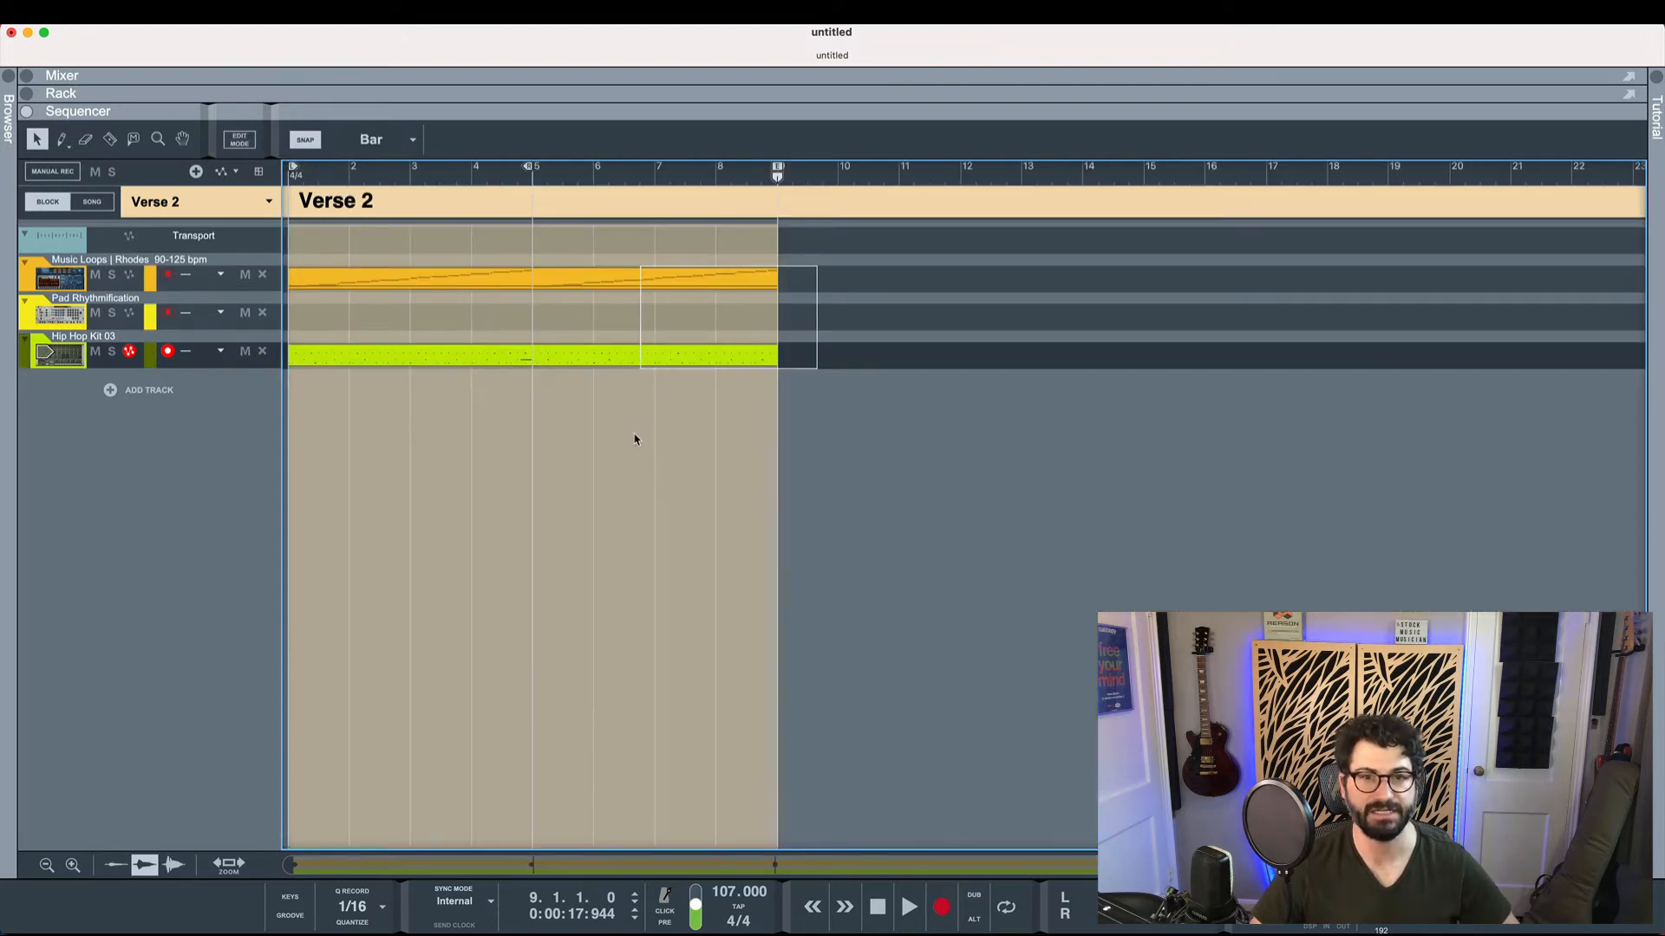
Split both clips at bar 5, delete the second halves, end Verse 2 at bar 5, and play from bar 4
key("super+t")
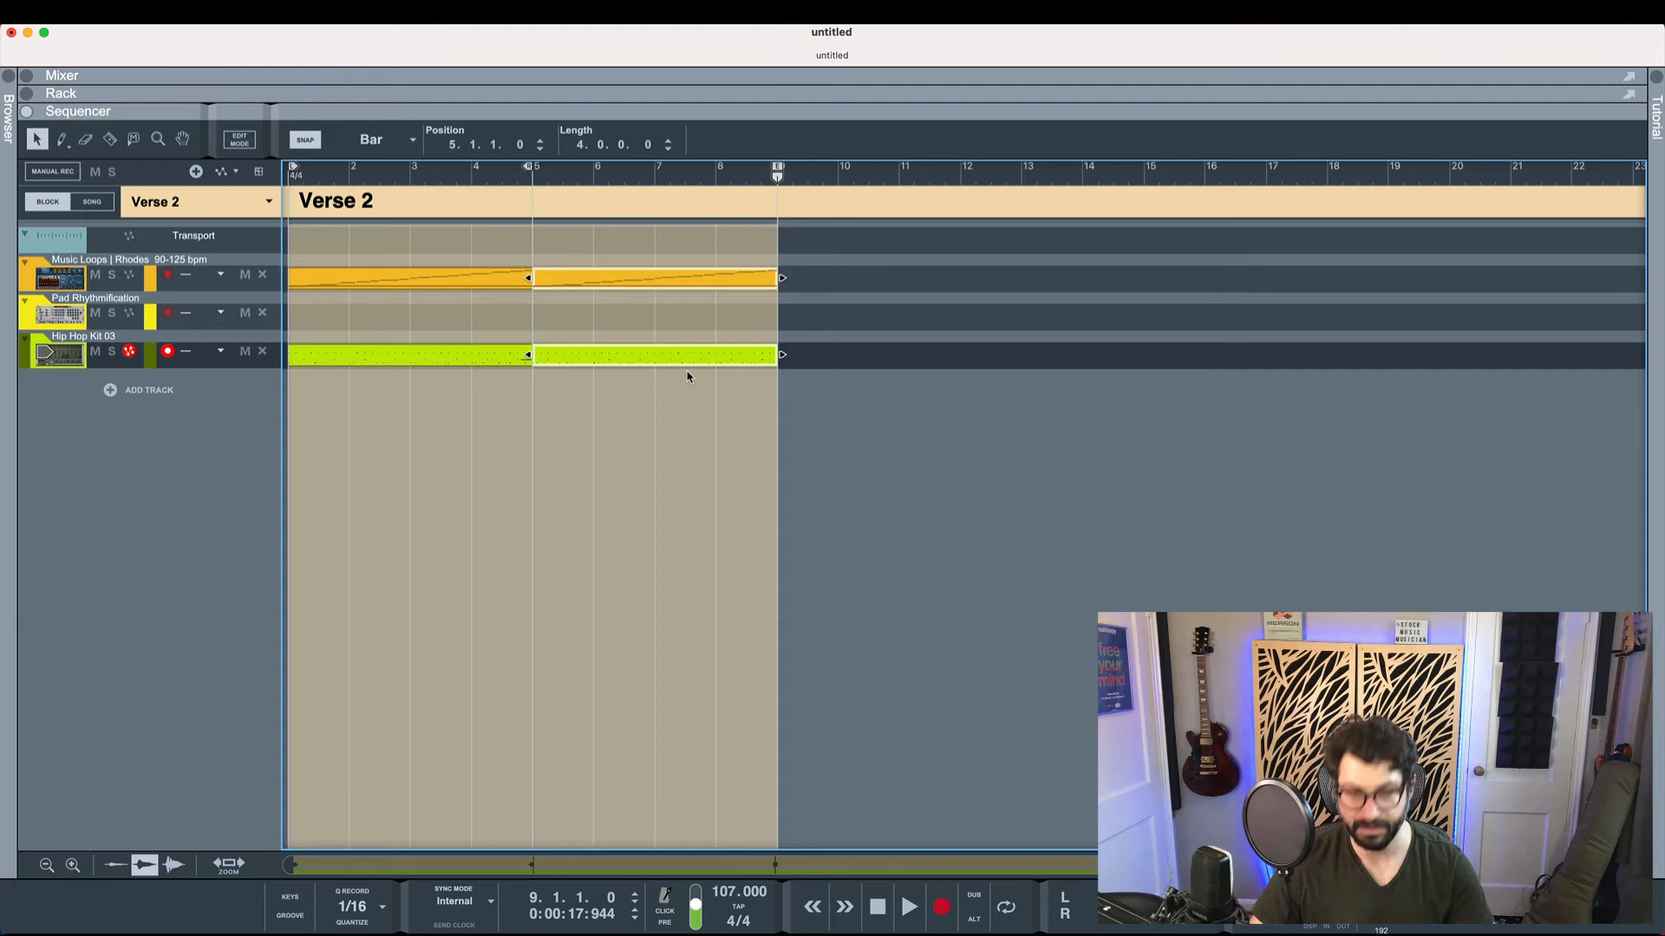
key("Delete")
left_click_drag(778, 170, 545, 217)
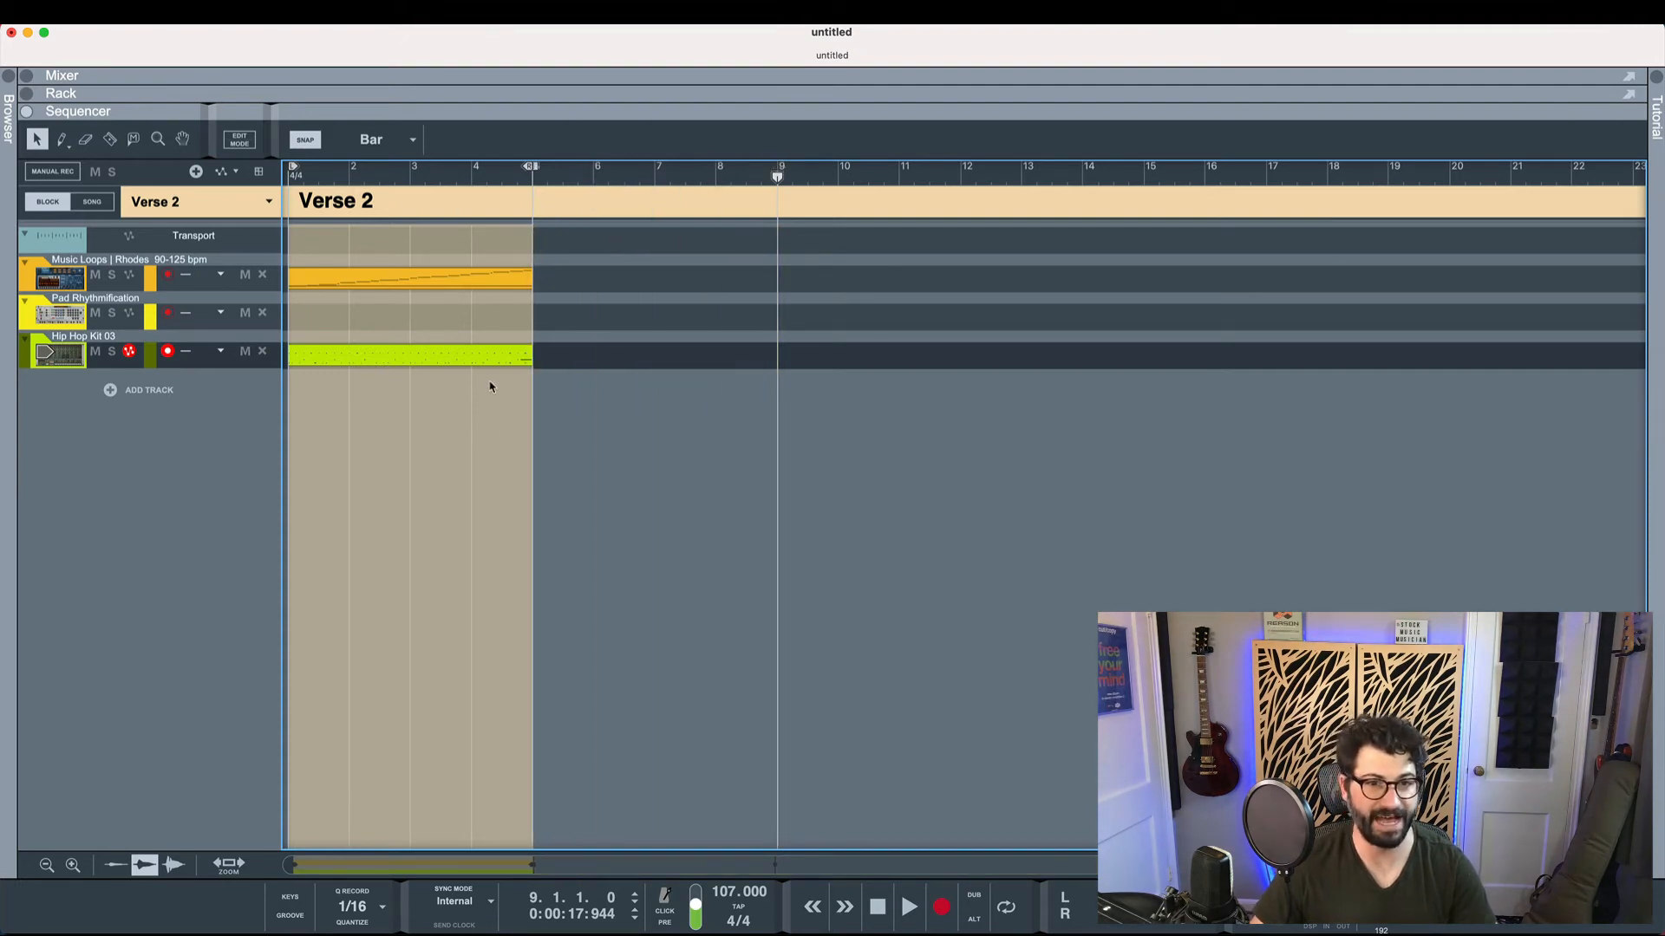
left_click(465, 183)
key("space")
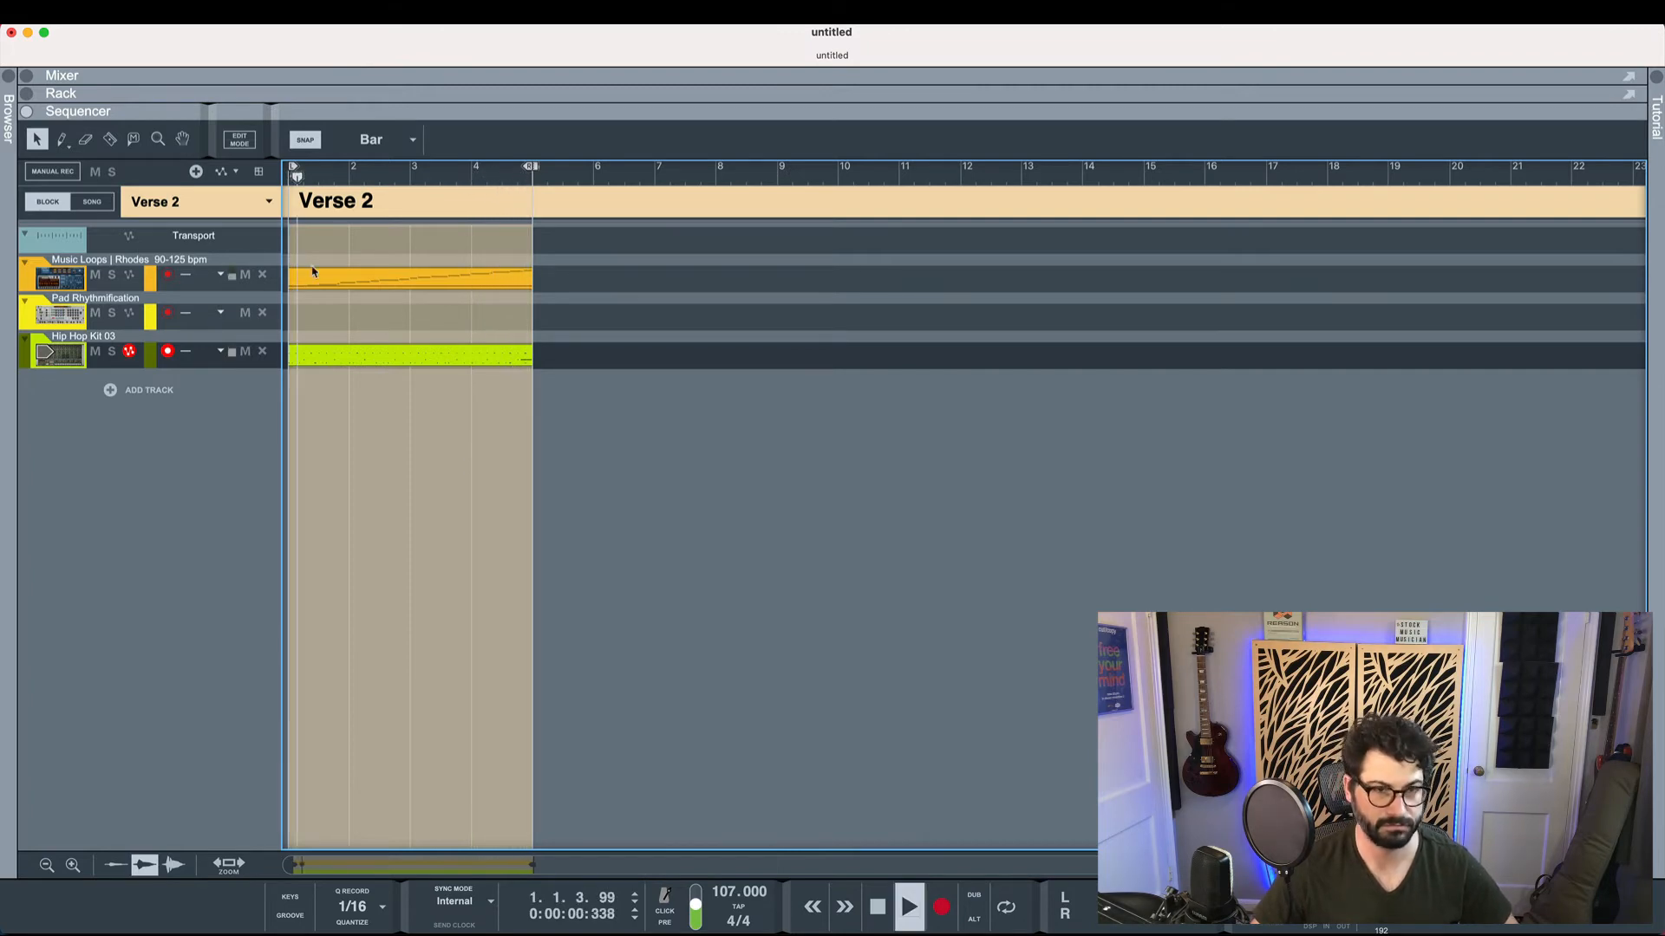
Switch to the Verse block and delete its clip halves from bar 5 to 9
key("space")
left_click(268, 202)
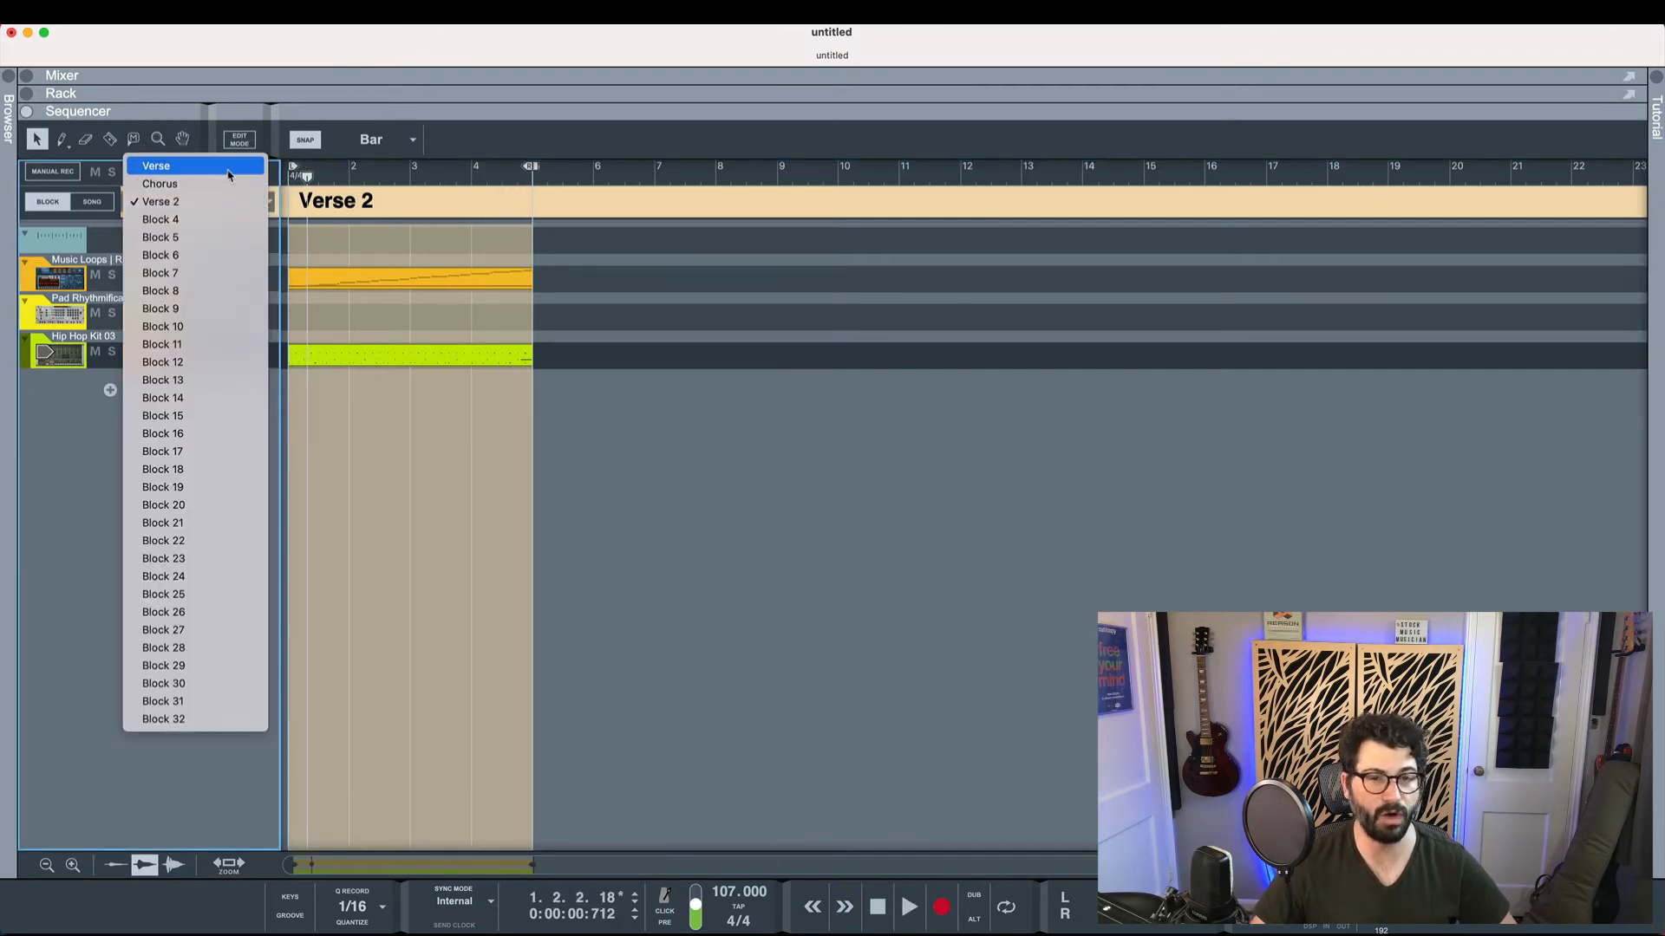
left_click(229, 174)
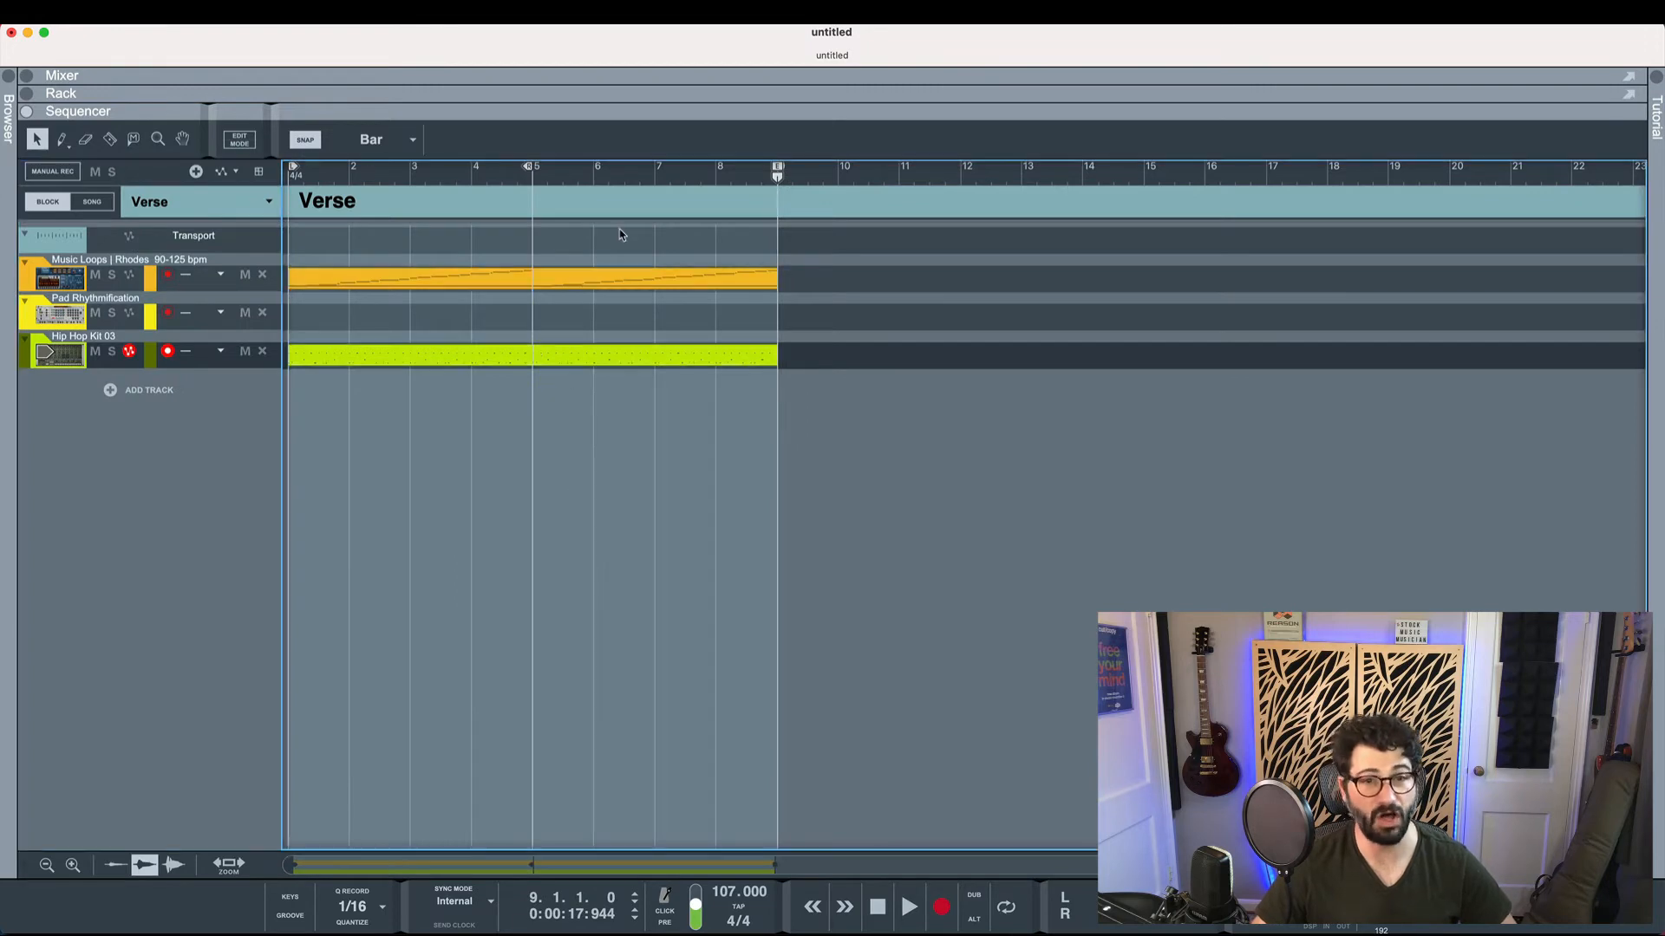
left_click_drag(620, 228, 679, 364)
key("Delete")
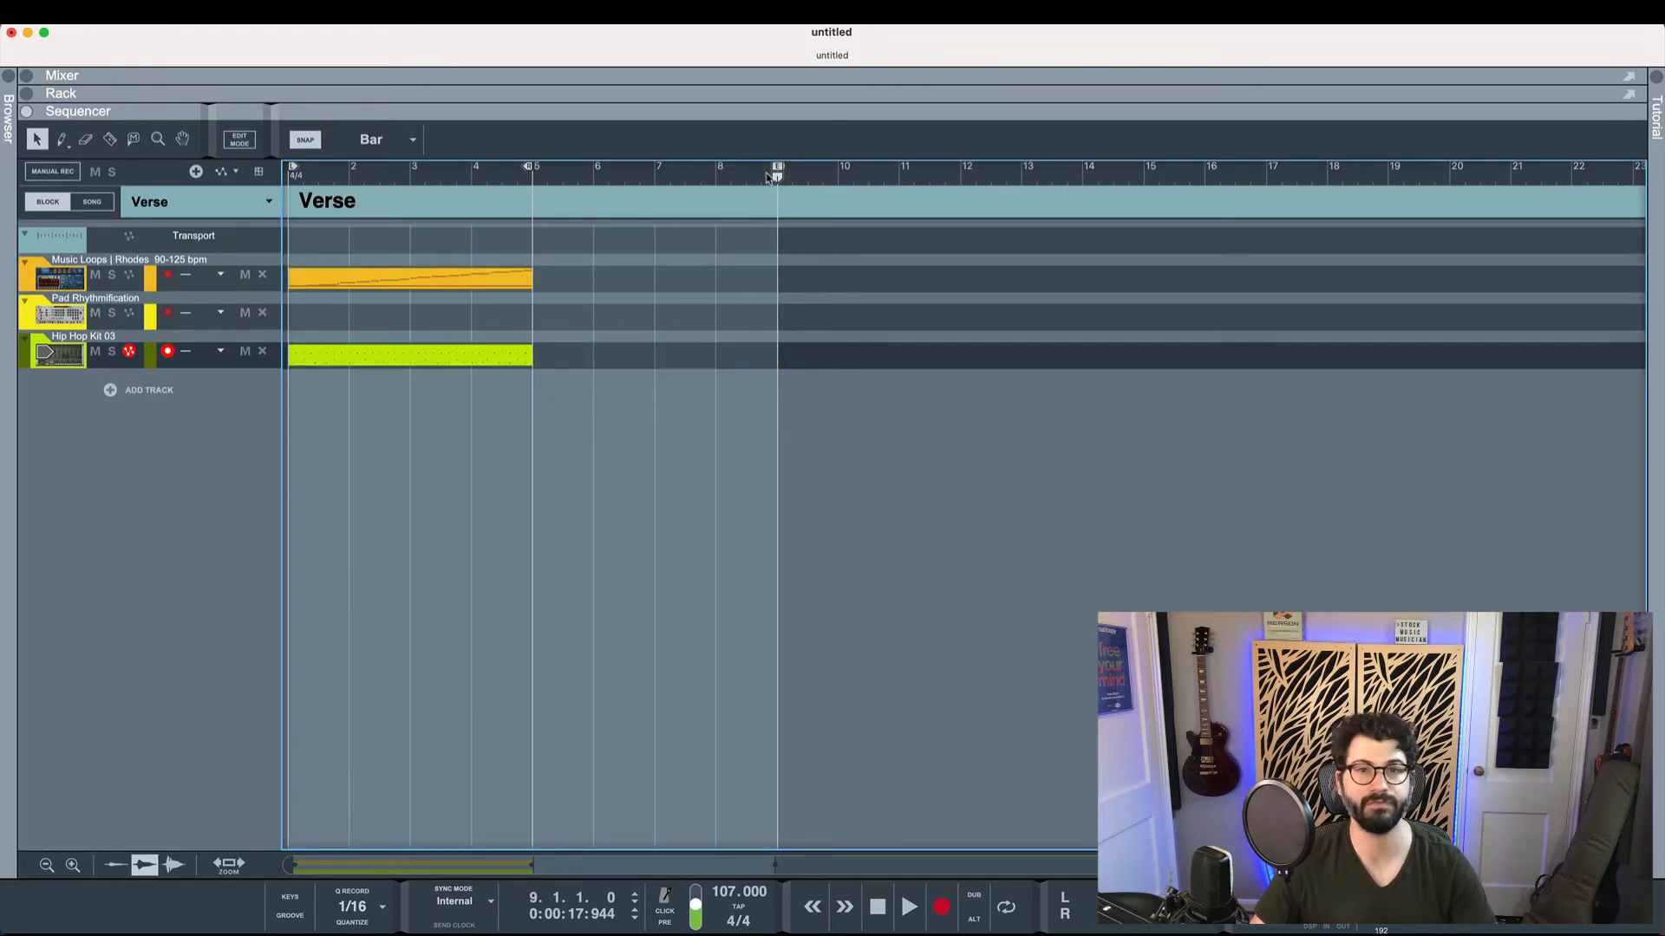
End the Verse block at bar 5 and play back its ending from bar 4
left_click_drag(777, 173, 532, 202)
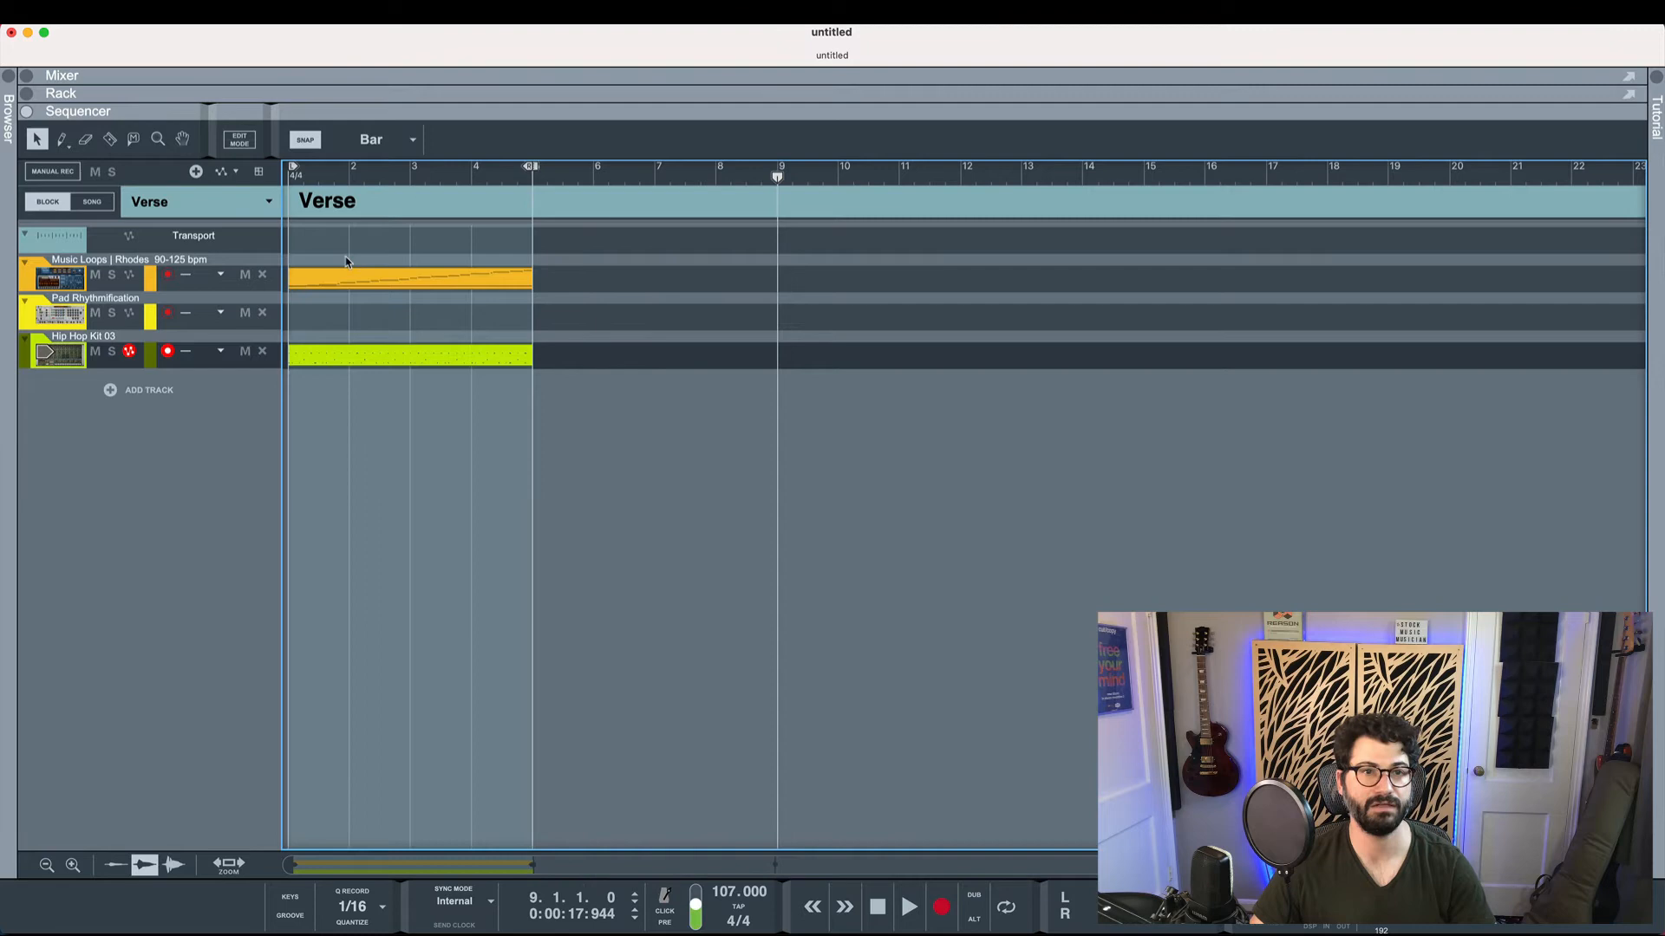
left_click(488, 185)
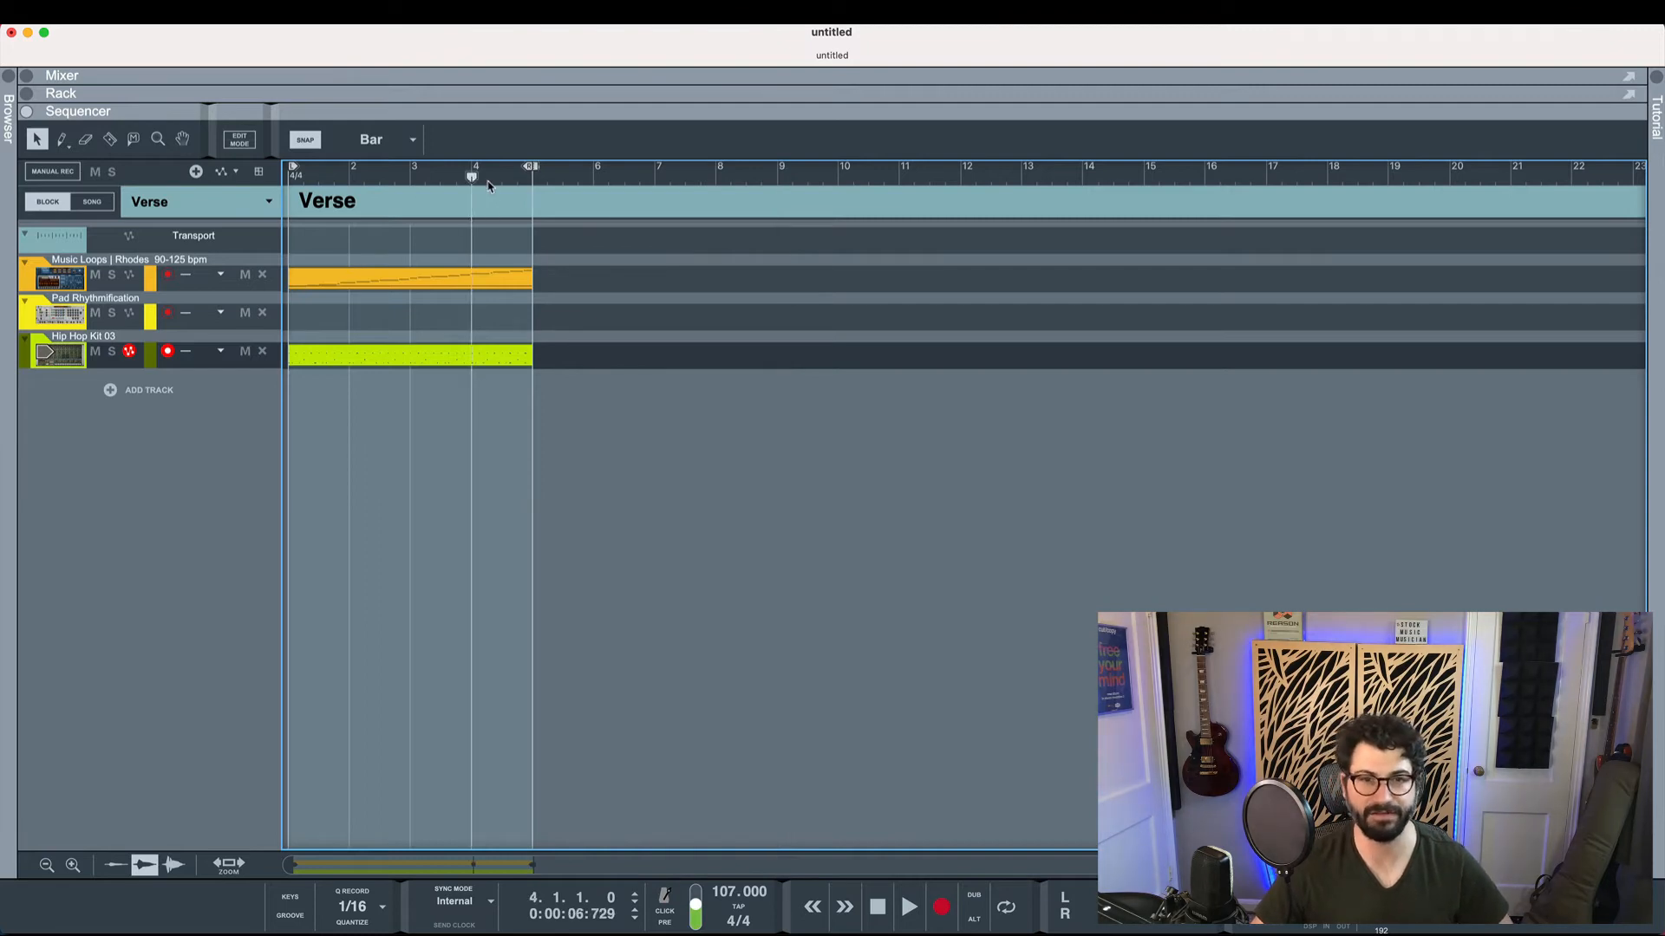
key("space")
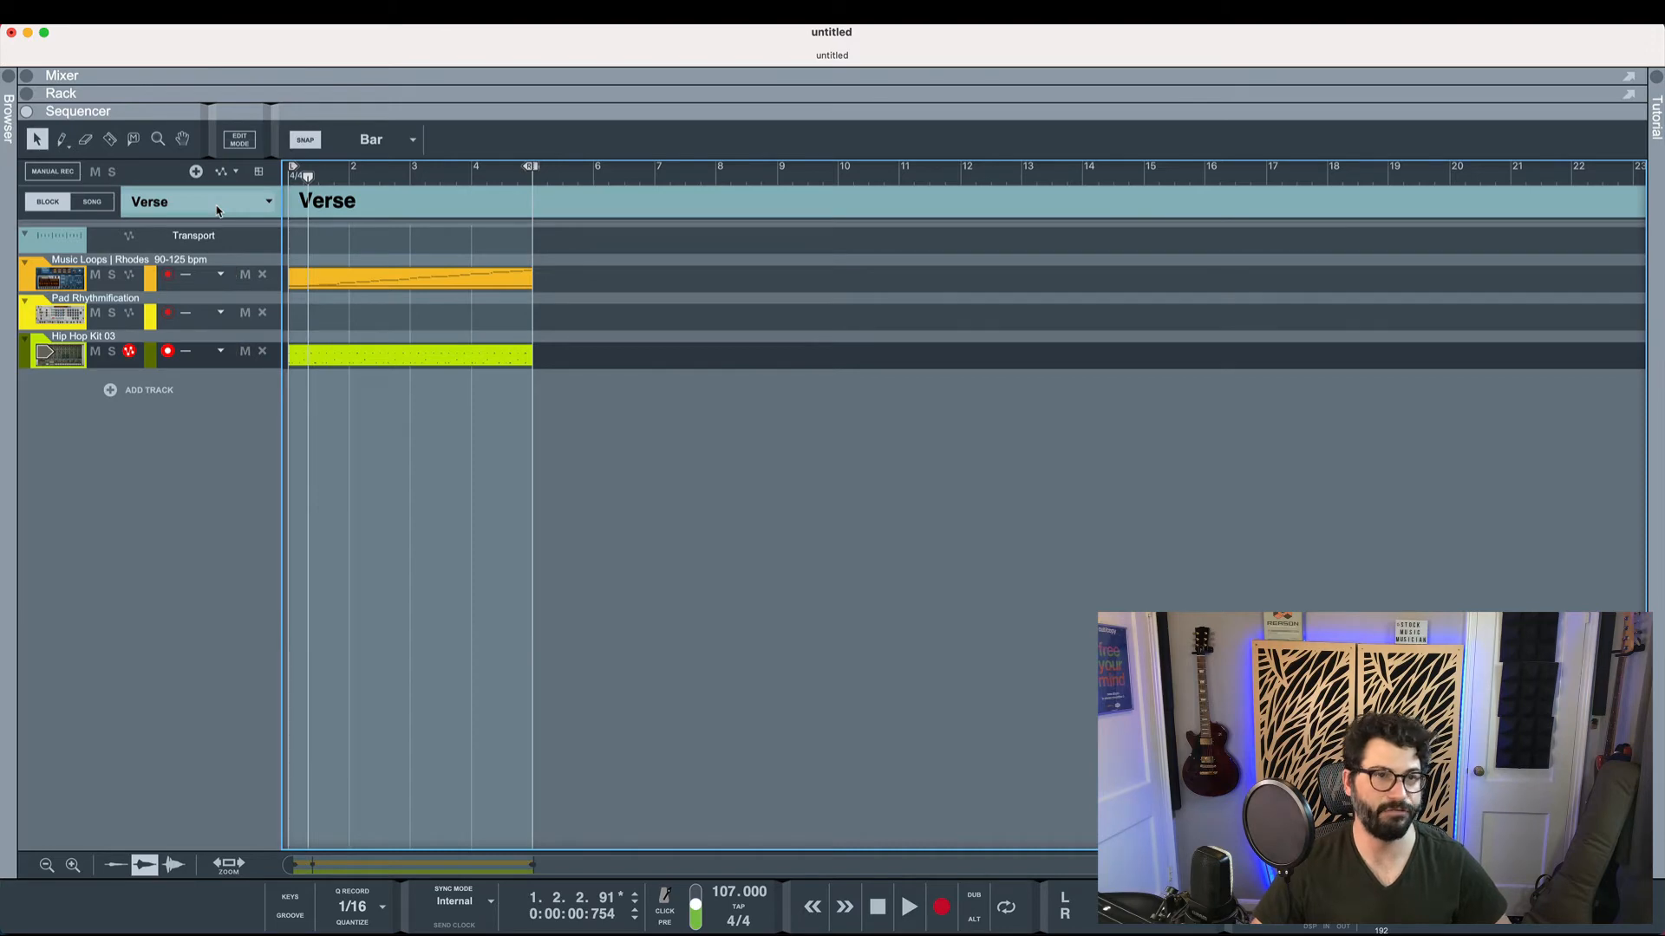
In Song mode, split the opening Verse block at bar 5 with the Razor tool
left_click(91, 202)
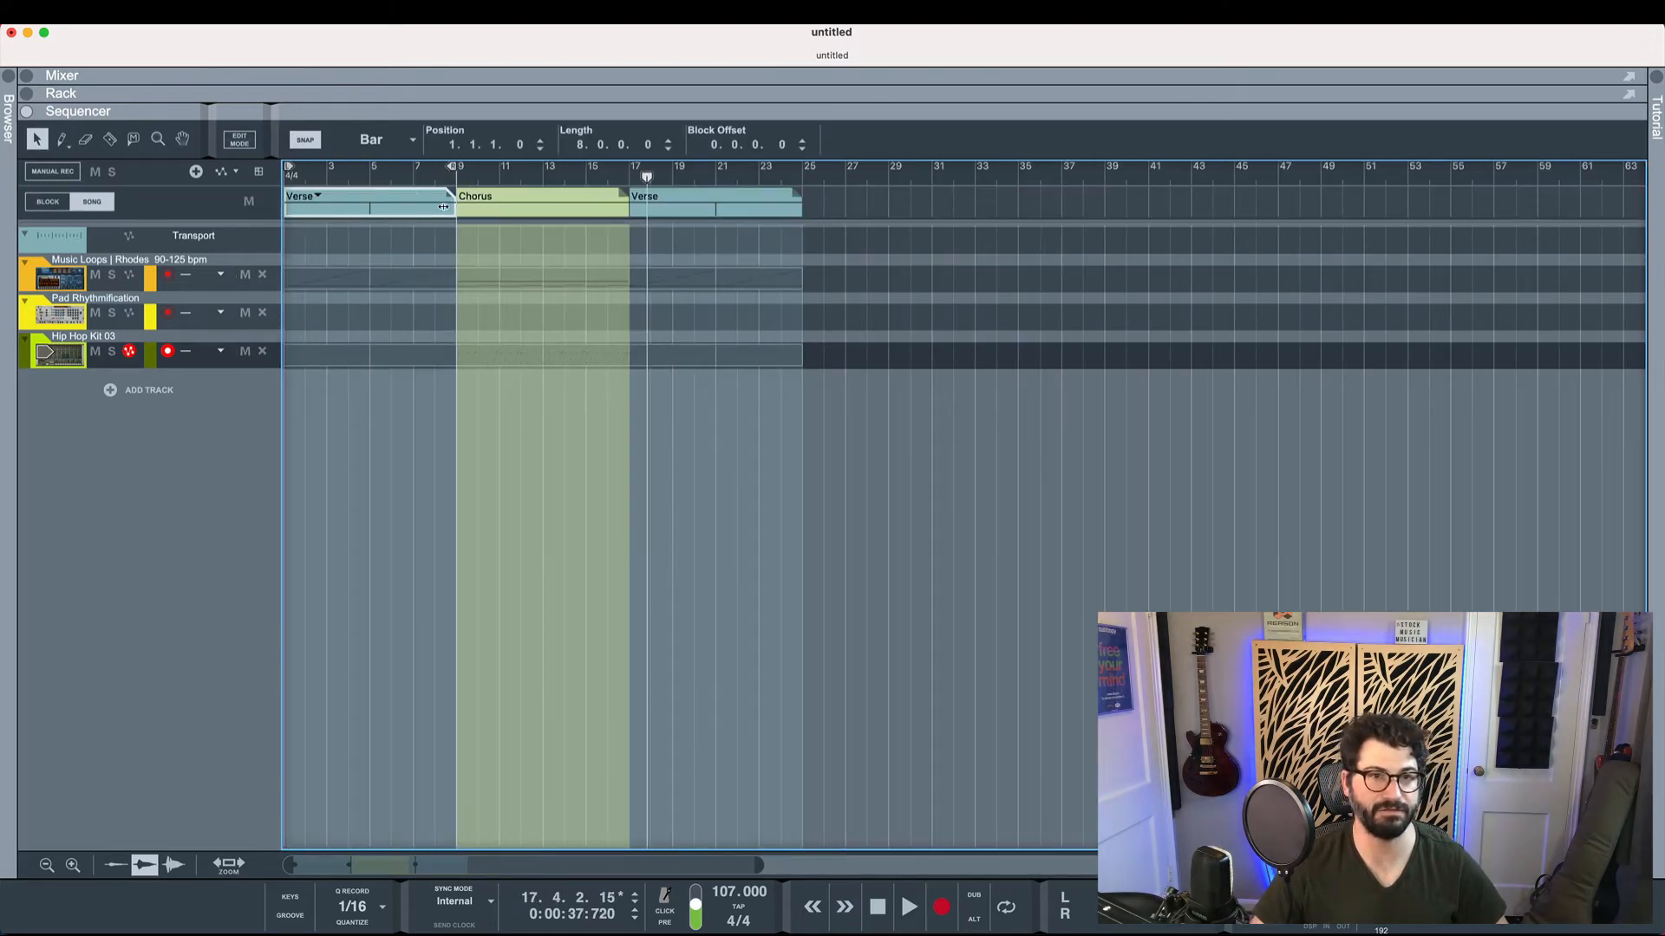
left_click(373, 172)
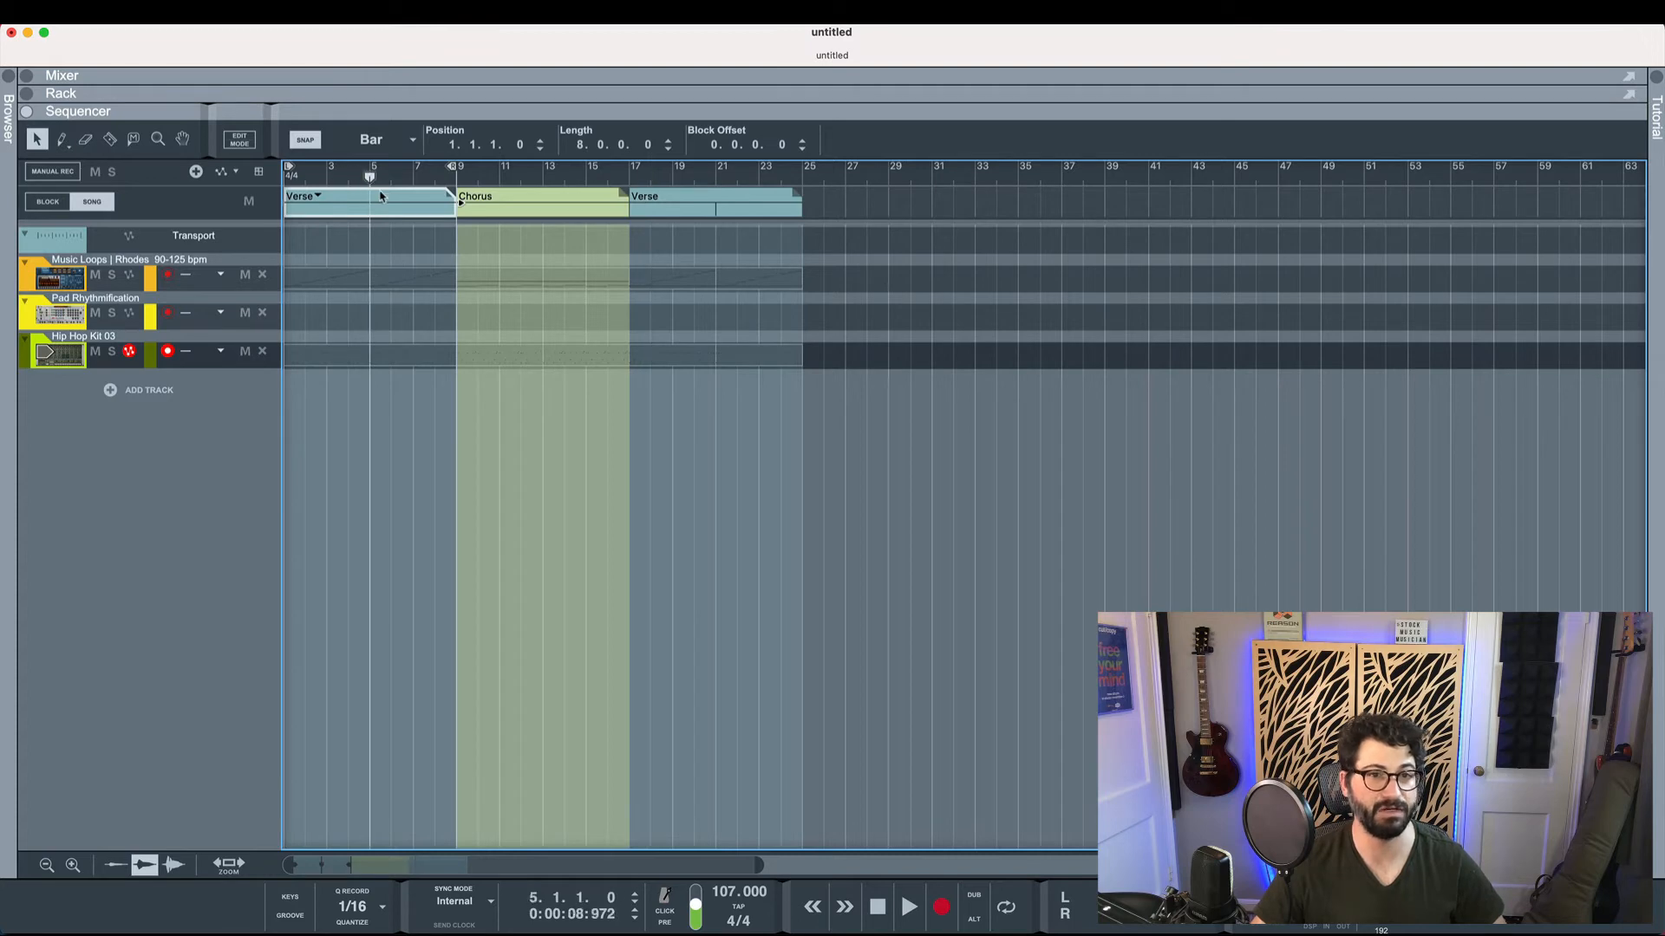
left_click(110, 140)
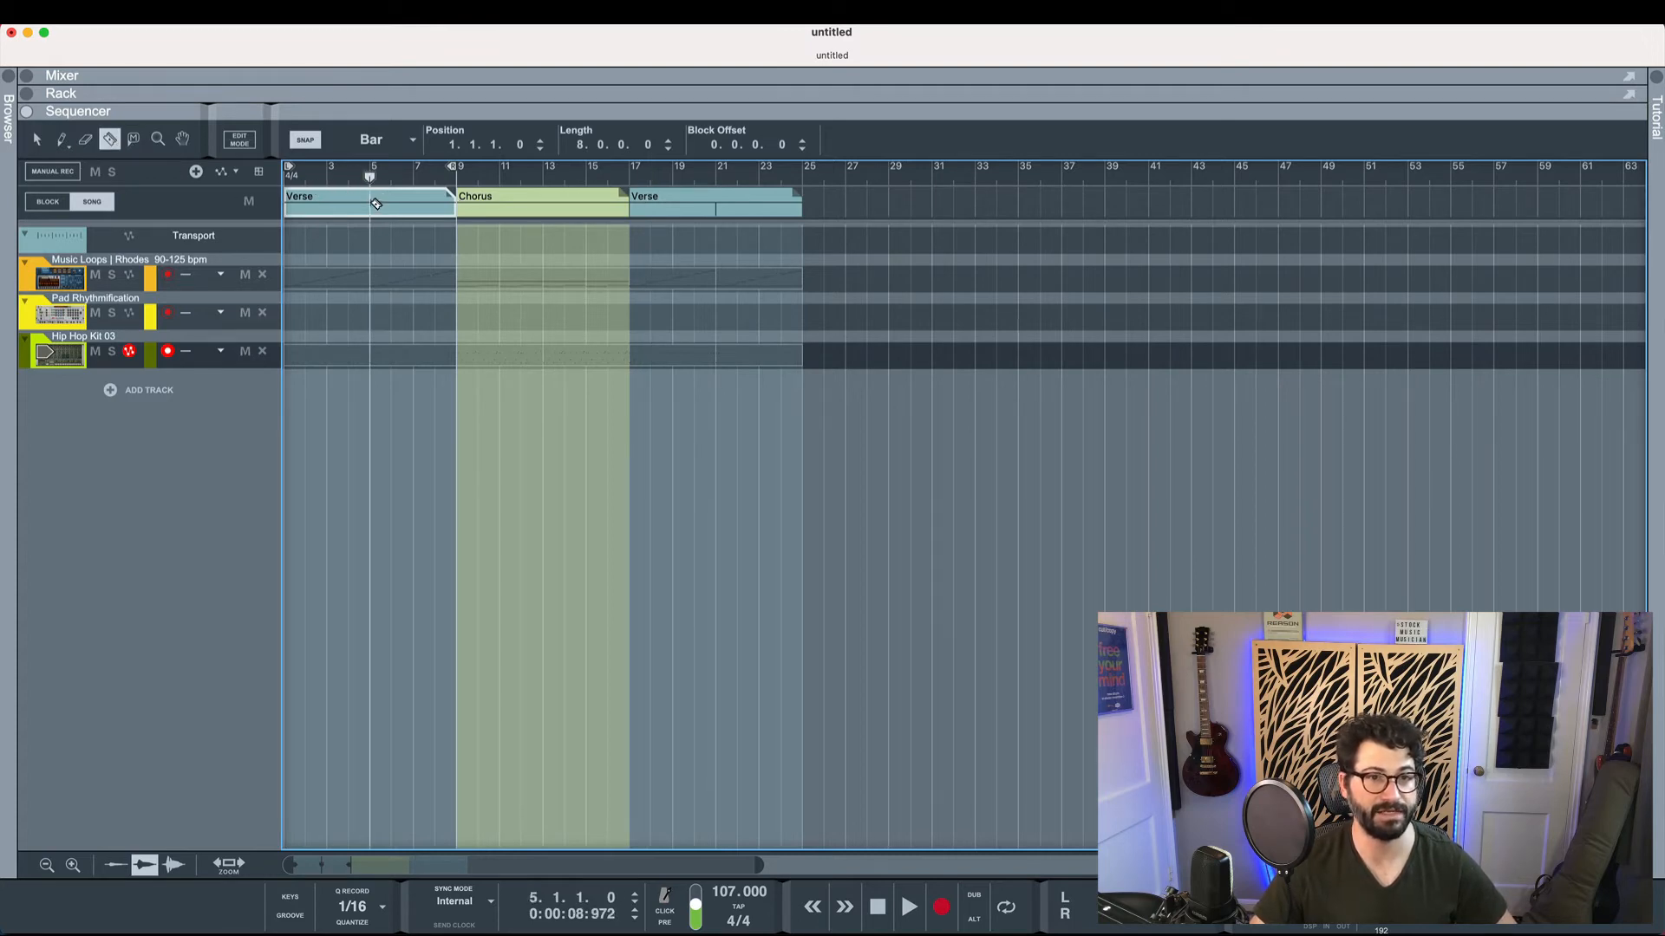
left_click(375, 205)
Set the second half of the split Verse to play Verse 2
key("q")
left_click(390, 197)
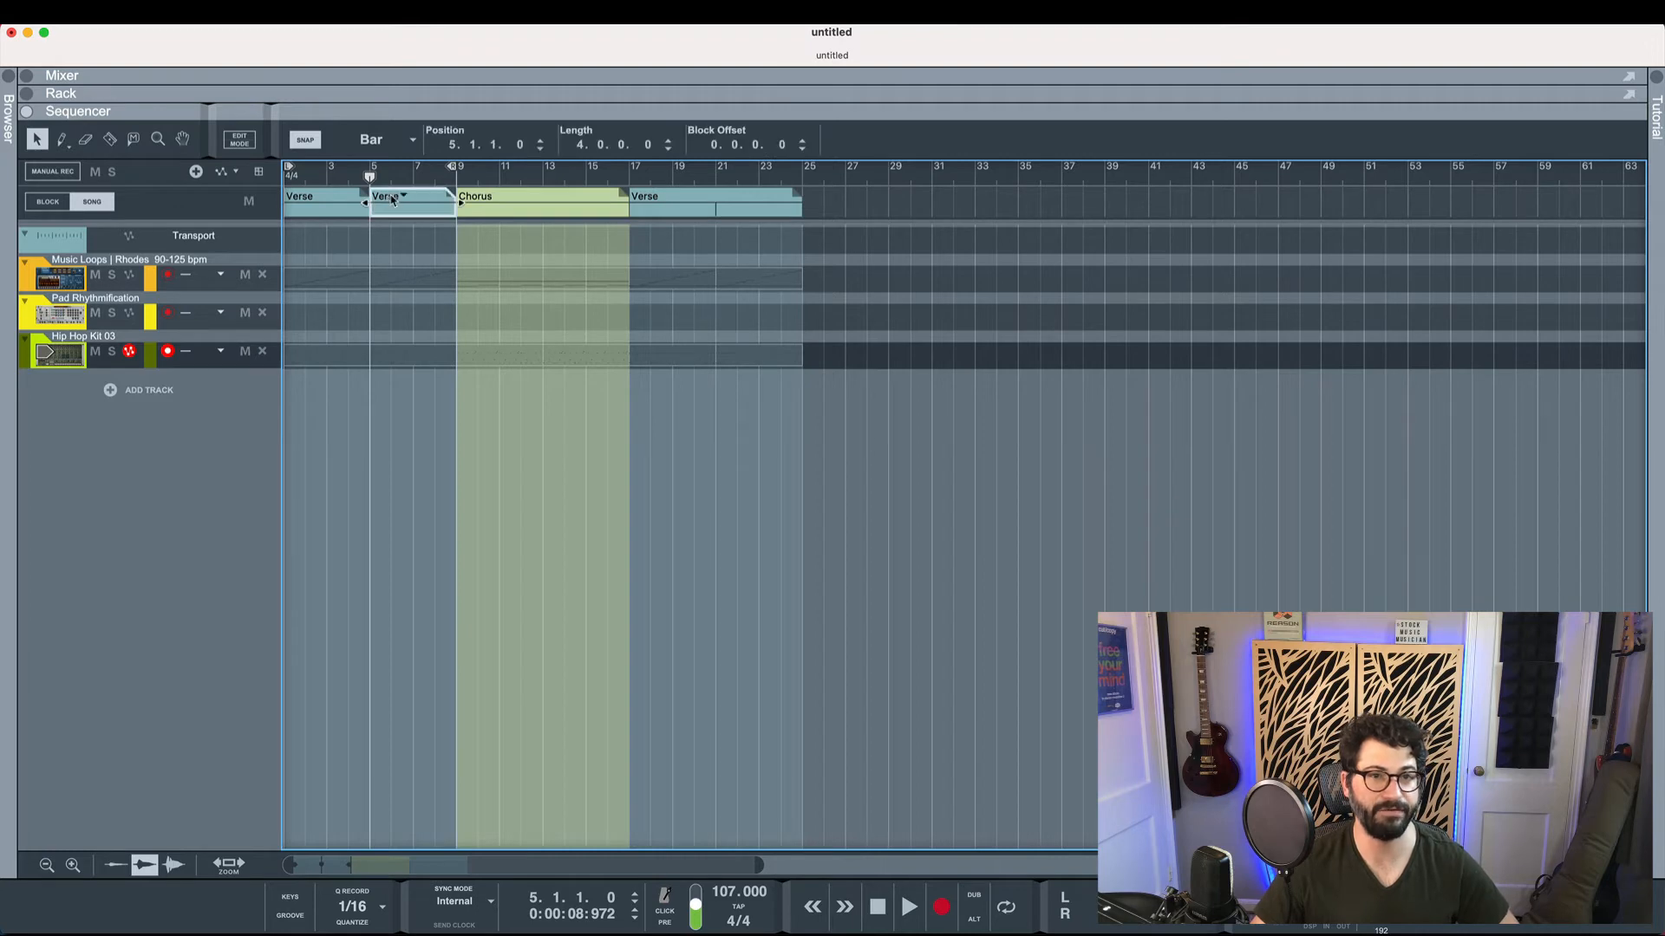
left_click(426, 244)
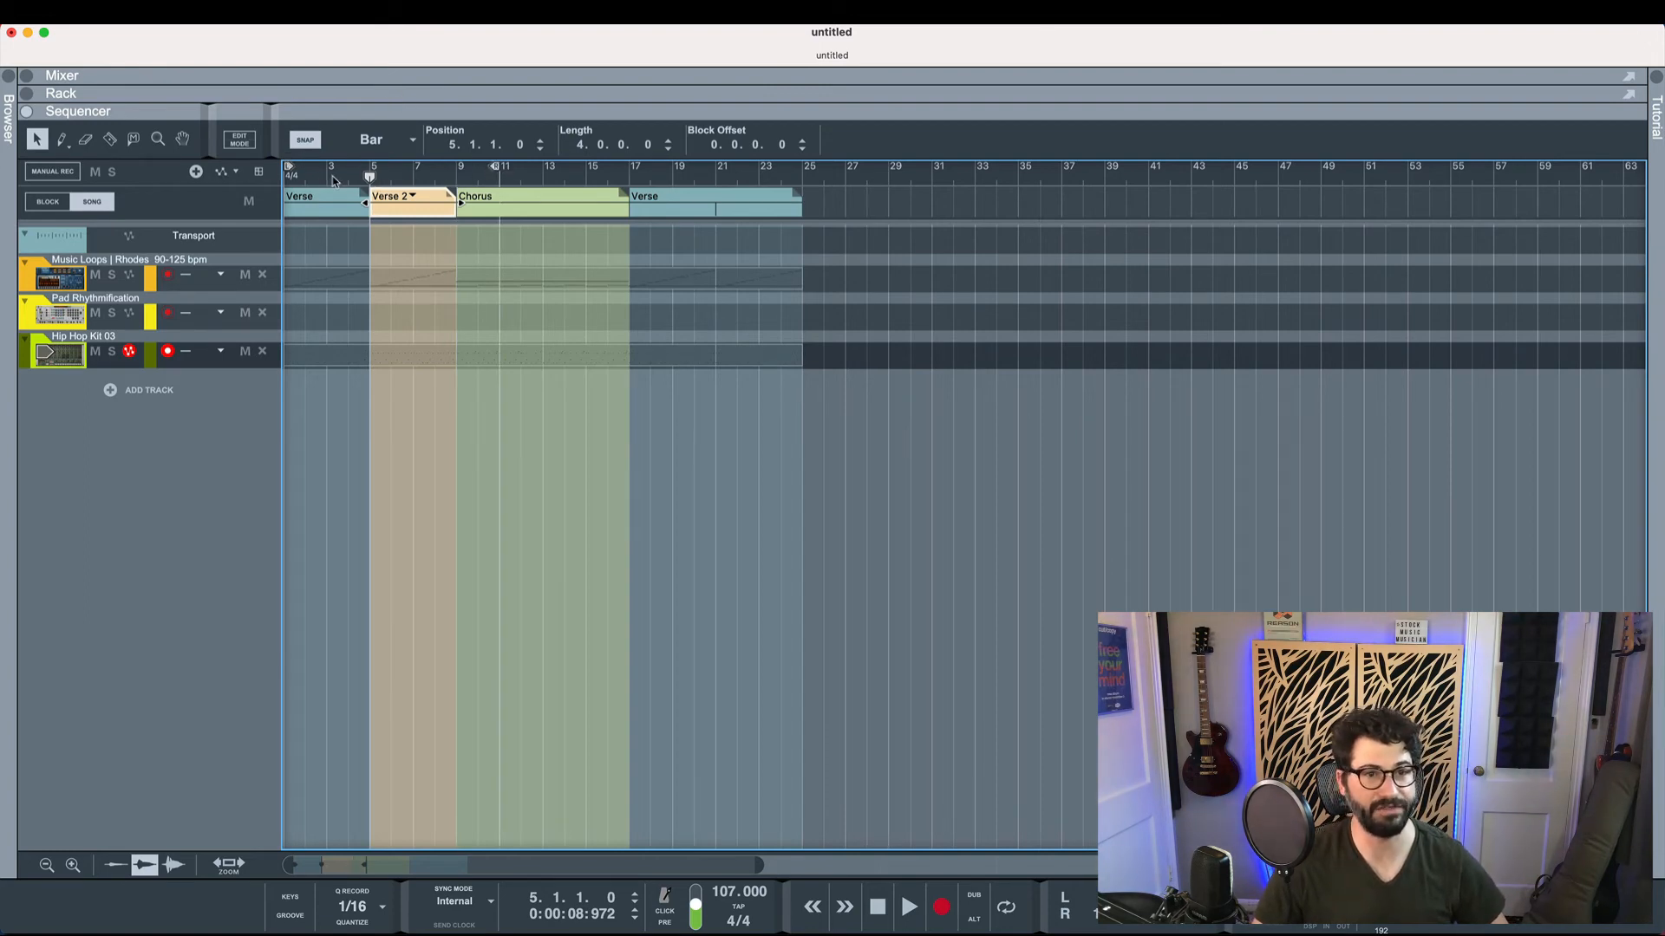
key("Home")
key("space")
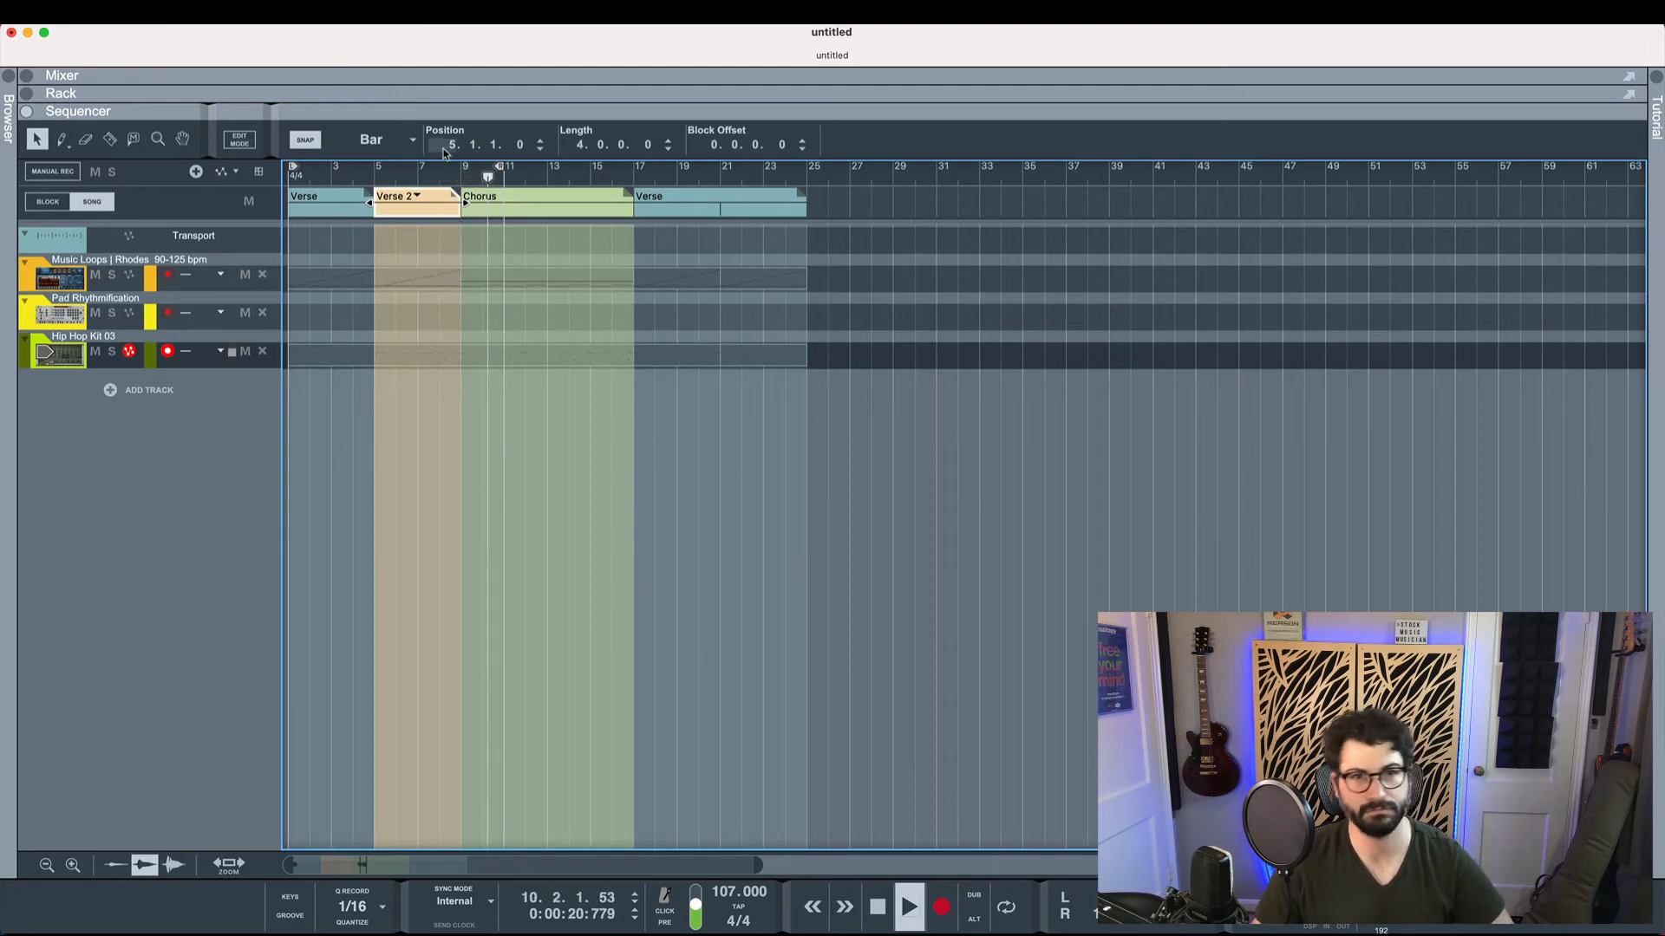
key("space")
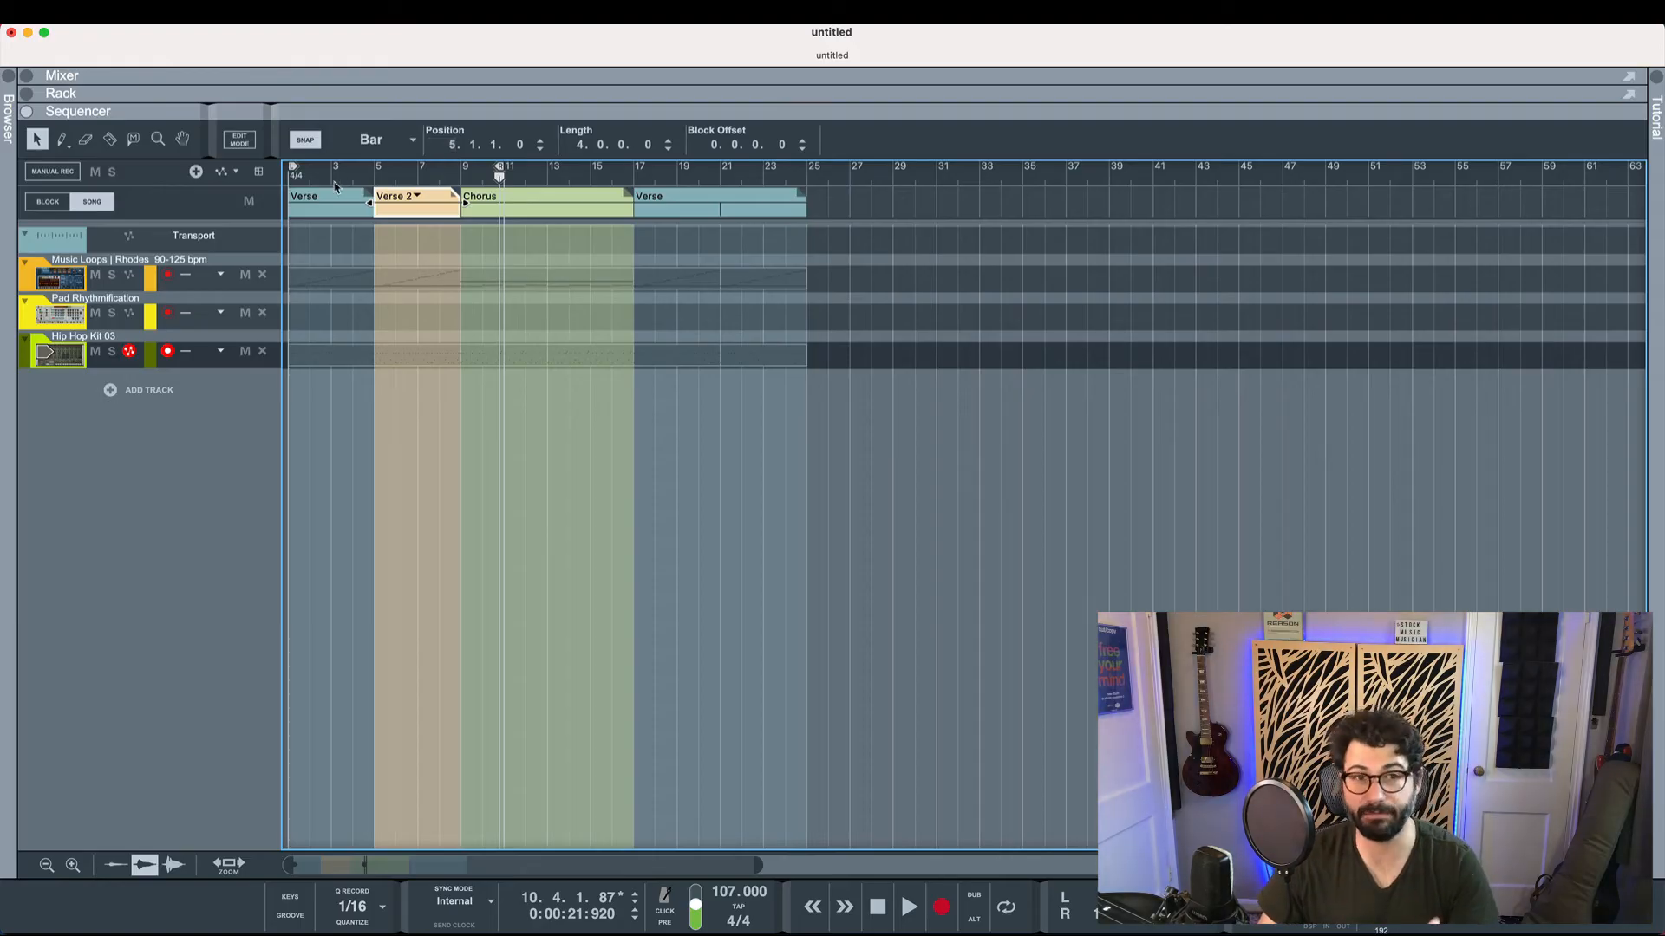
Enter the Verse block, select the Hip Hop Kit clip and set Snap to 1/4 for trimming
left_click(338, 217)
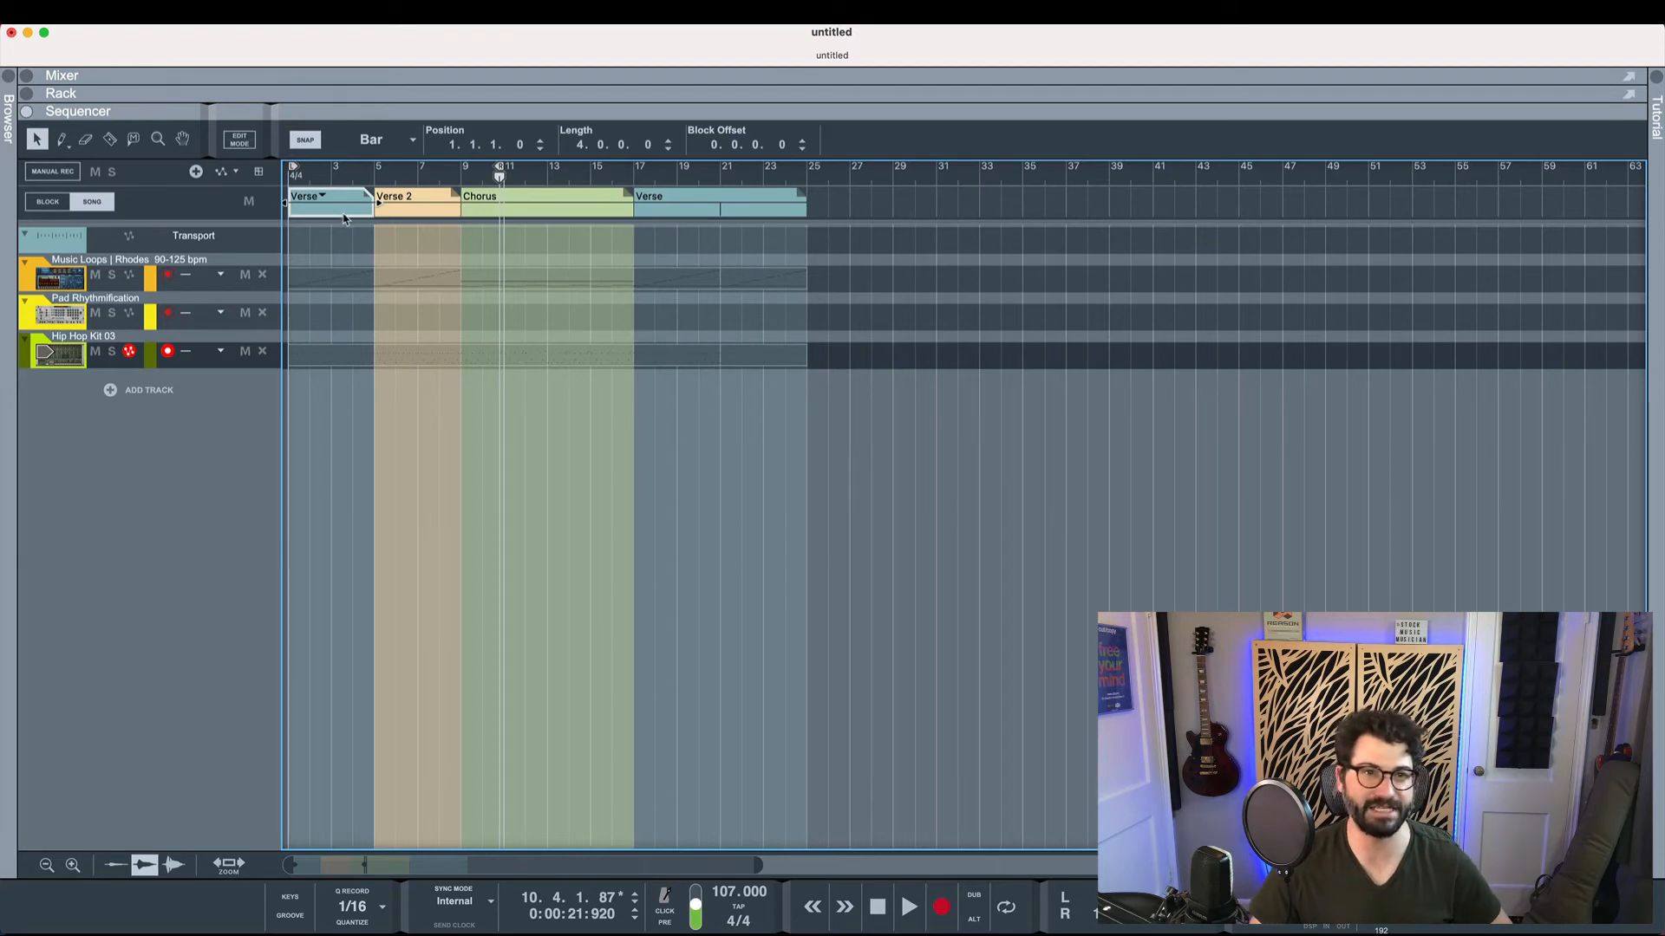
double_click(345, 217)
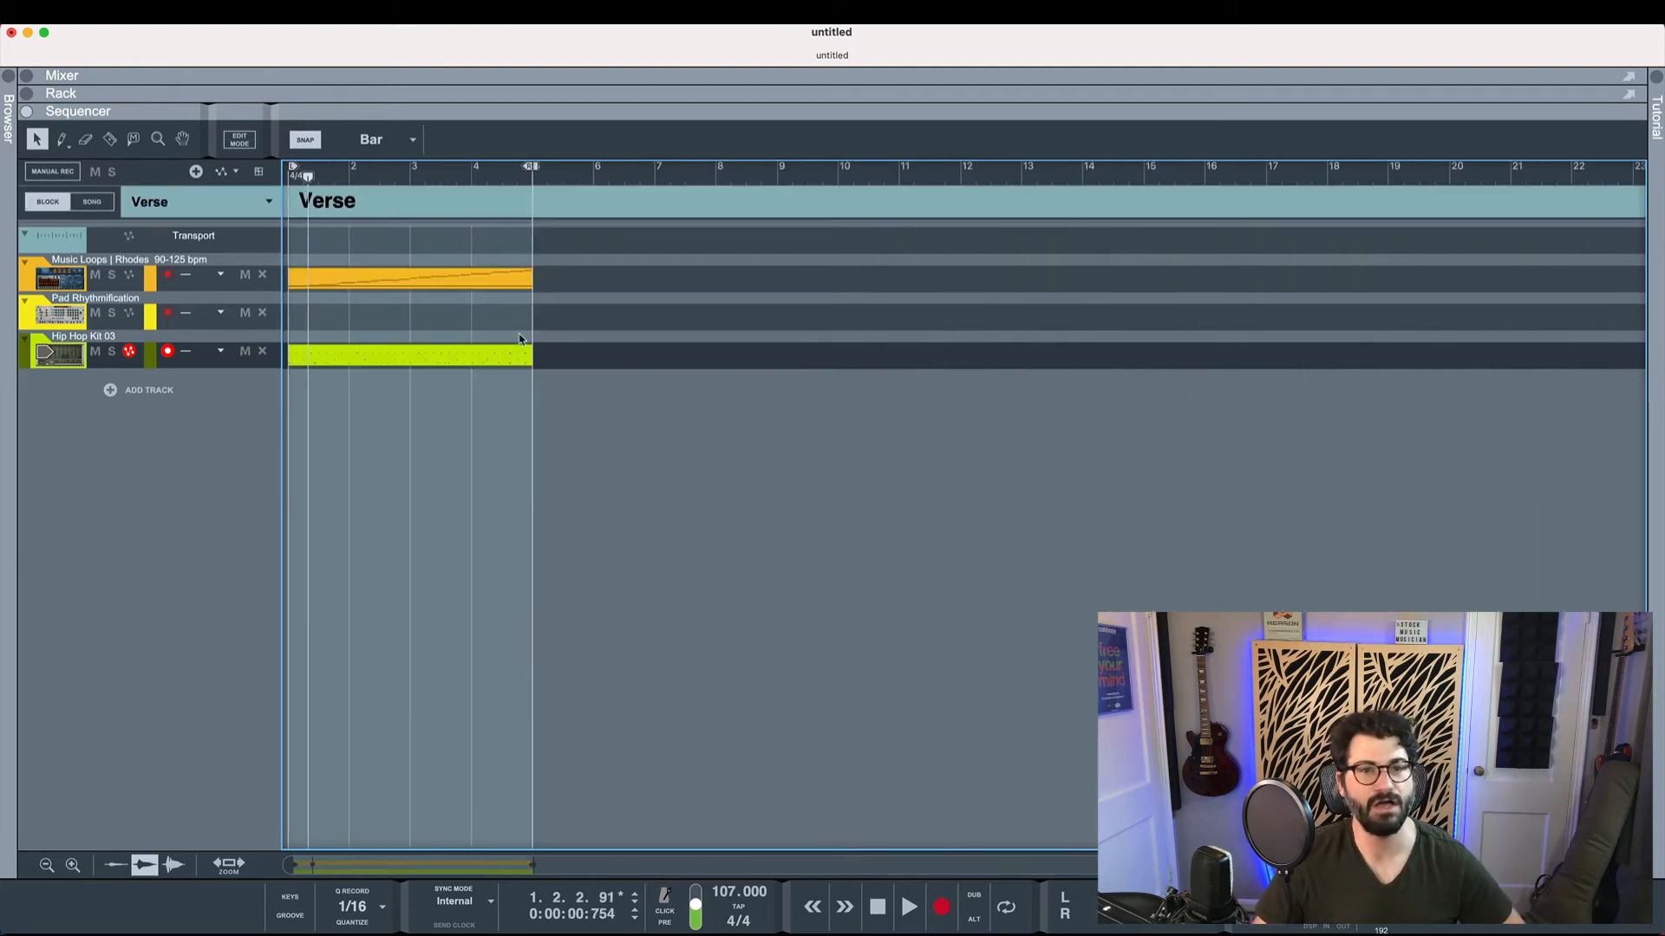
left_click(521, 352)
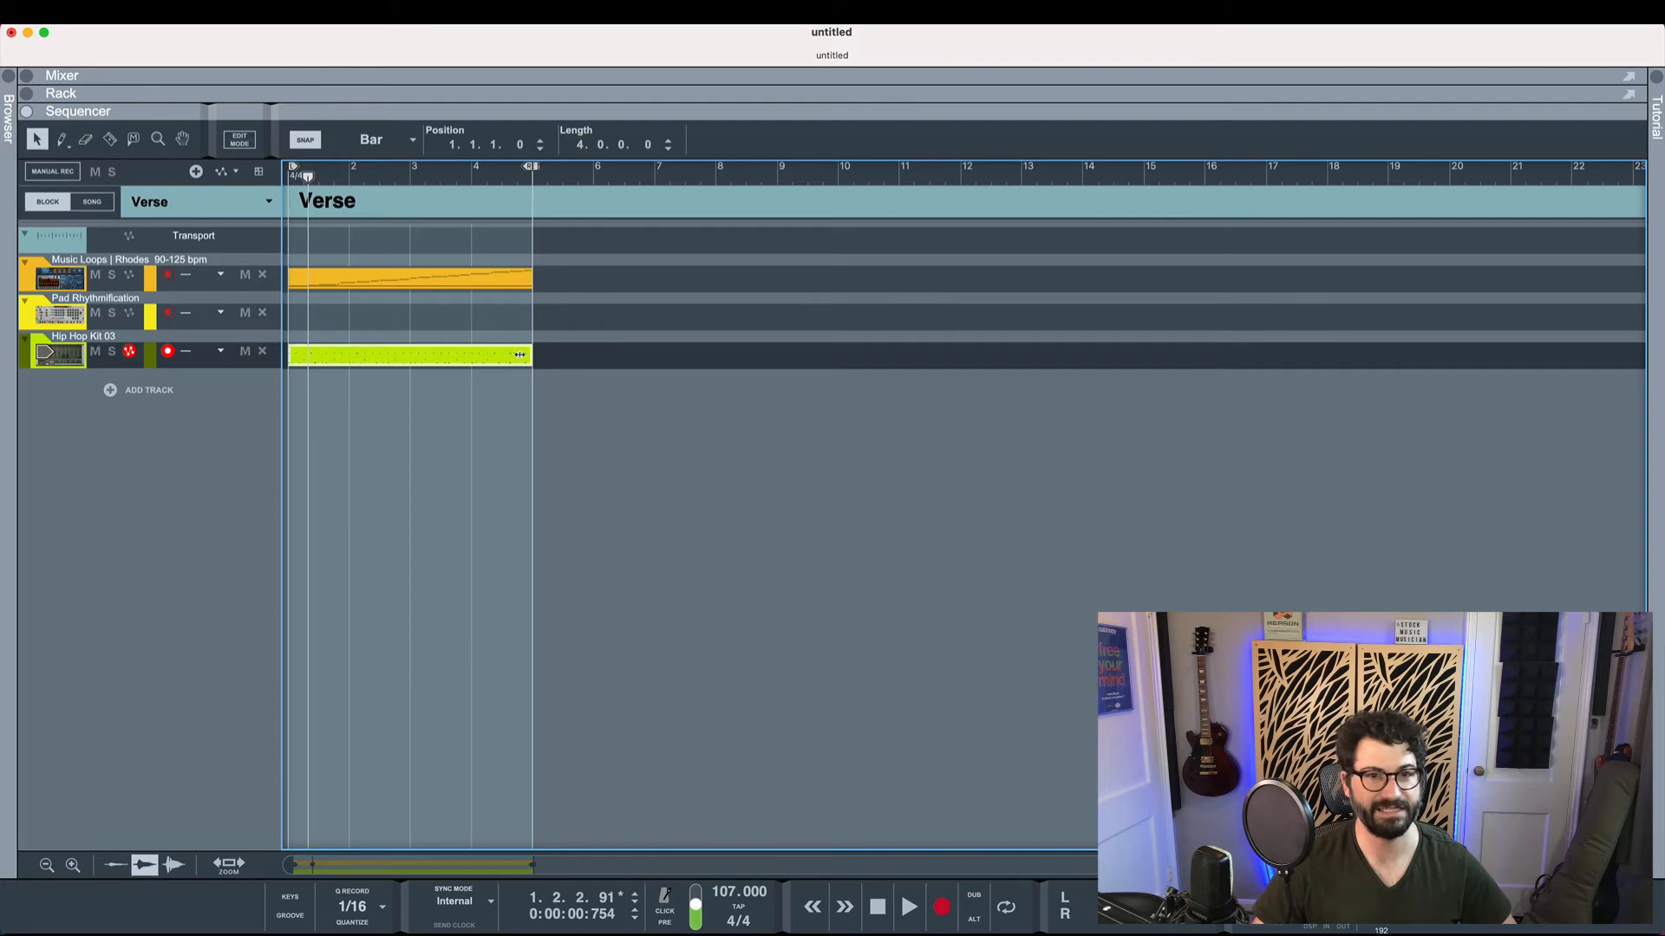
left_click(385, 141)
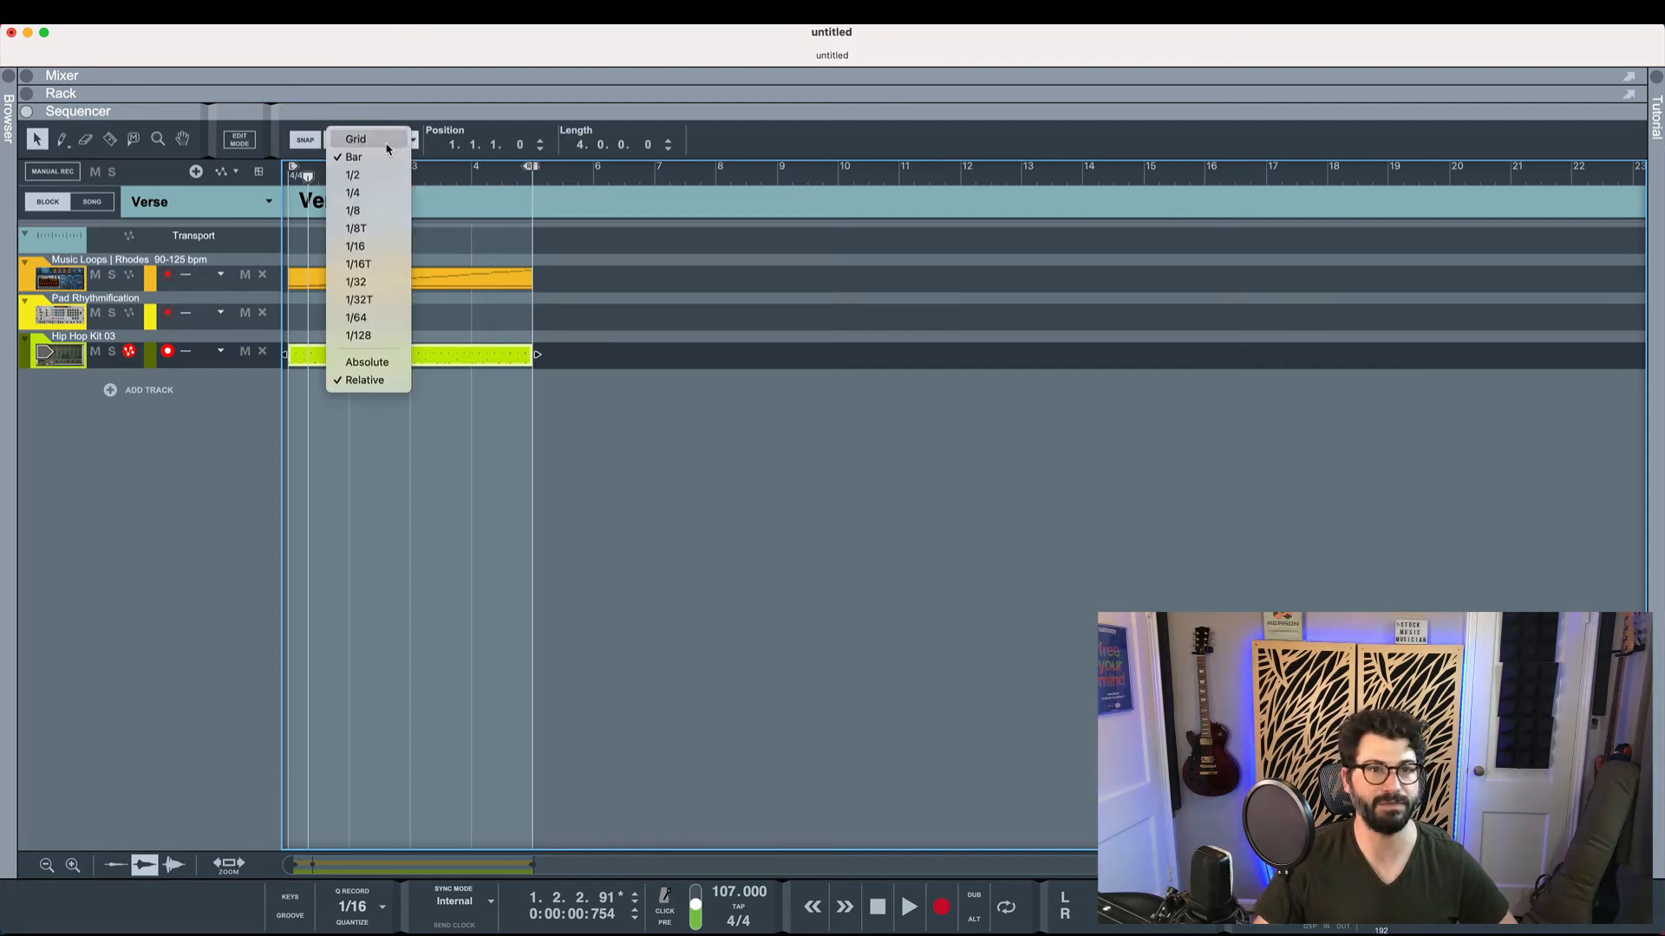
left_click(381, 193)
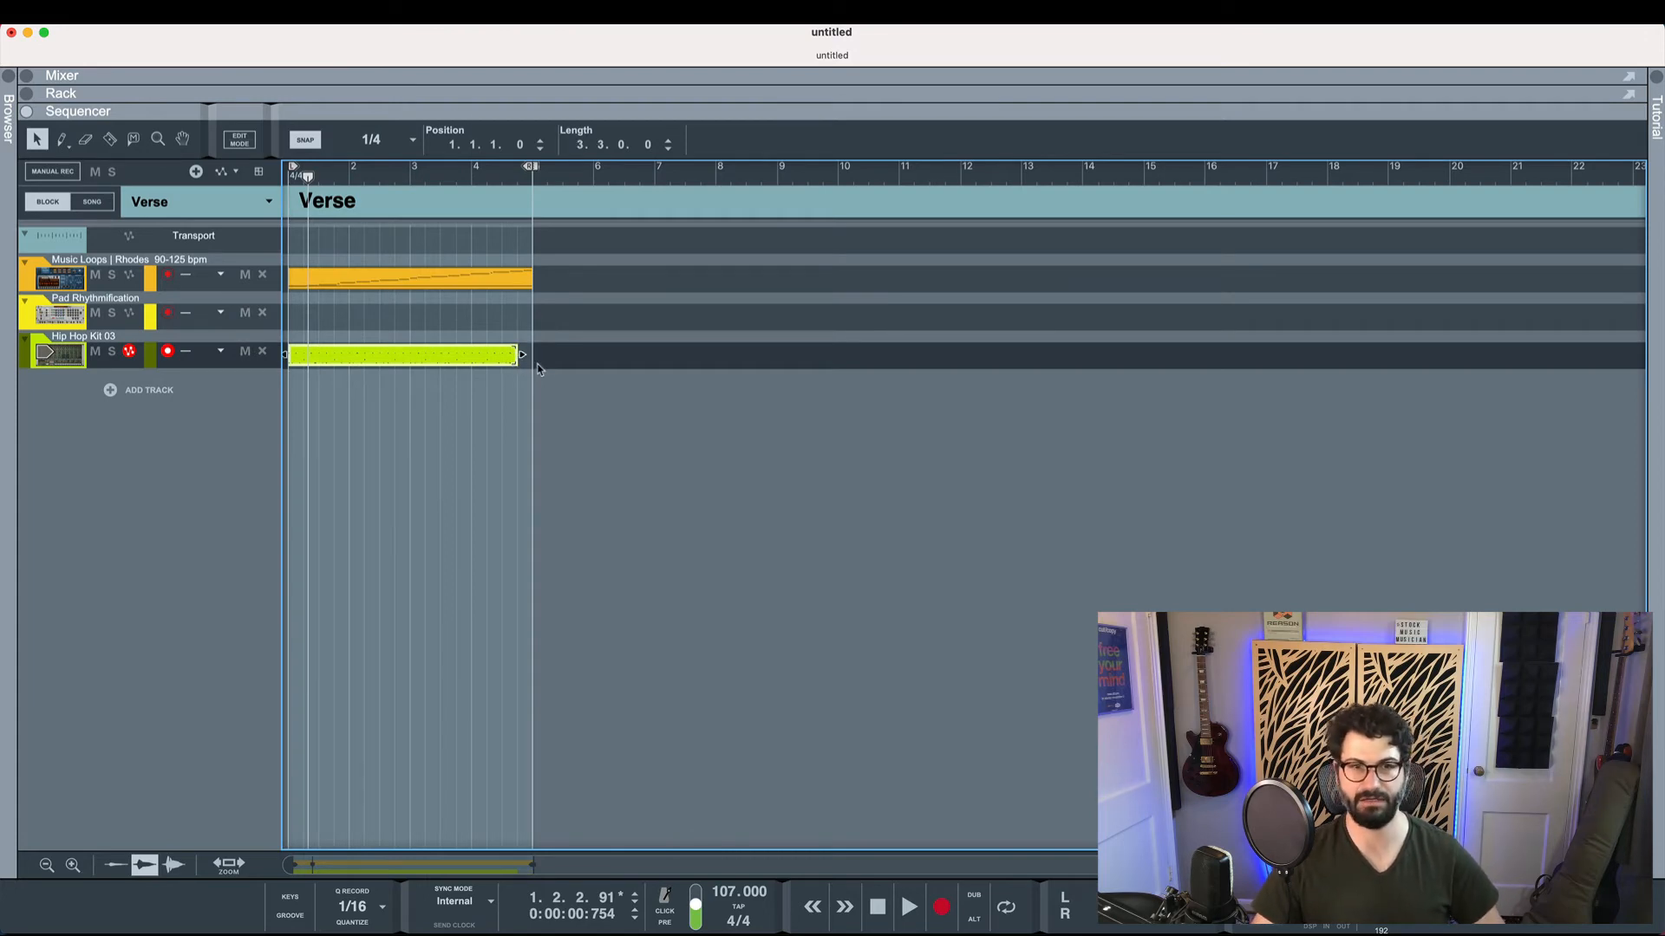
Back in song view, draw a one-beat Hip Hop Kit clip before Verse 2 and enter its note editor
key("ctrl+b")
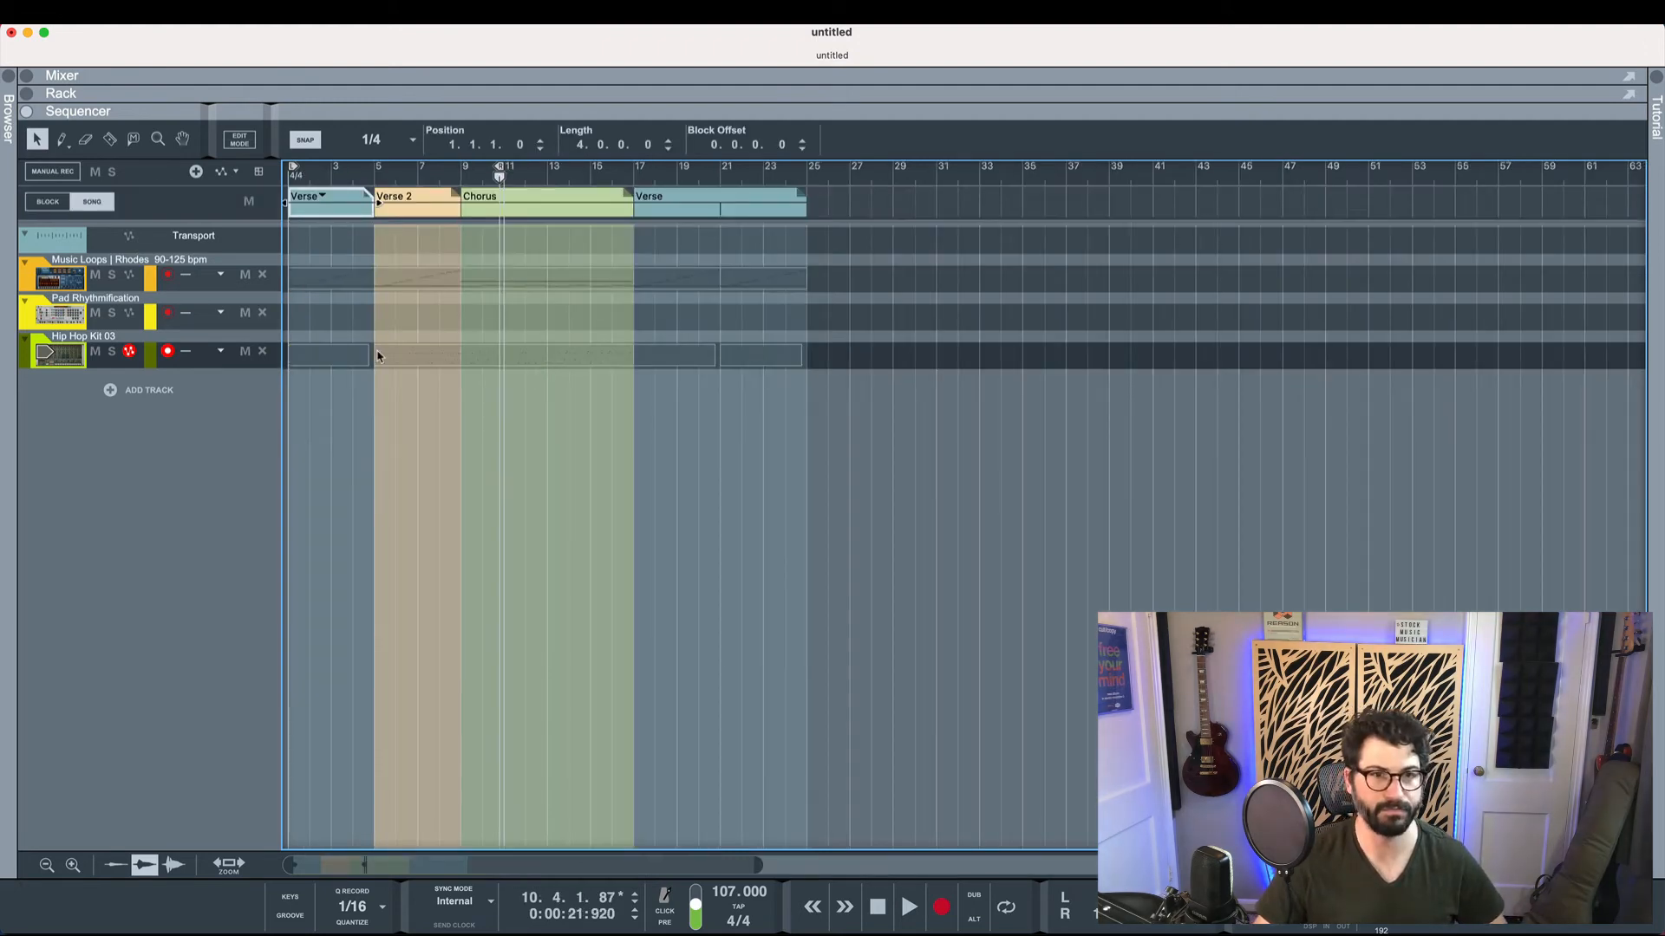
scroll(378, 355, "up", 3)
scroll(378, 355, "up", 5)
scroll(430, 357, "up", 2)
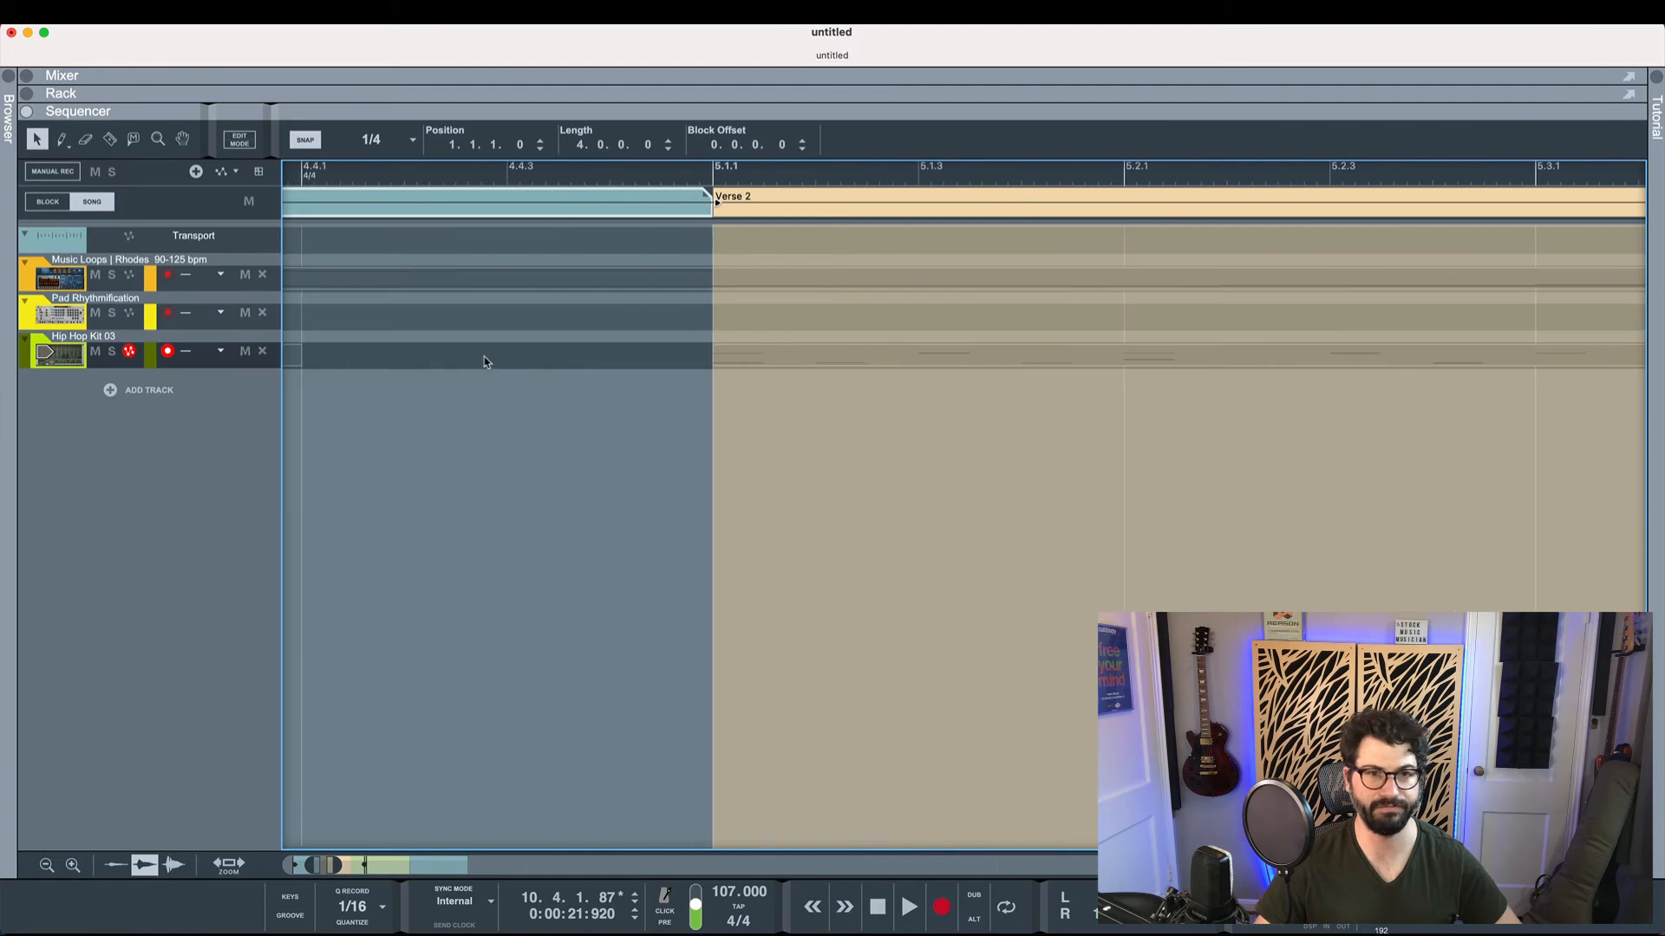
key("p")
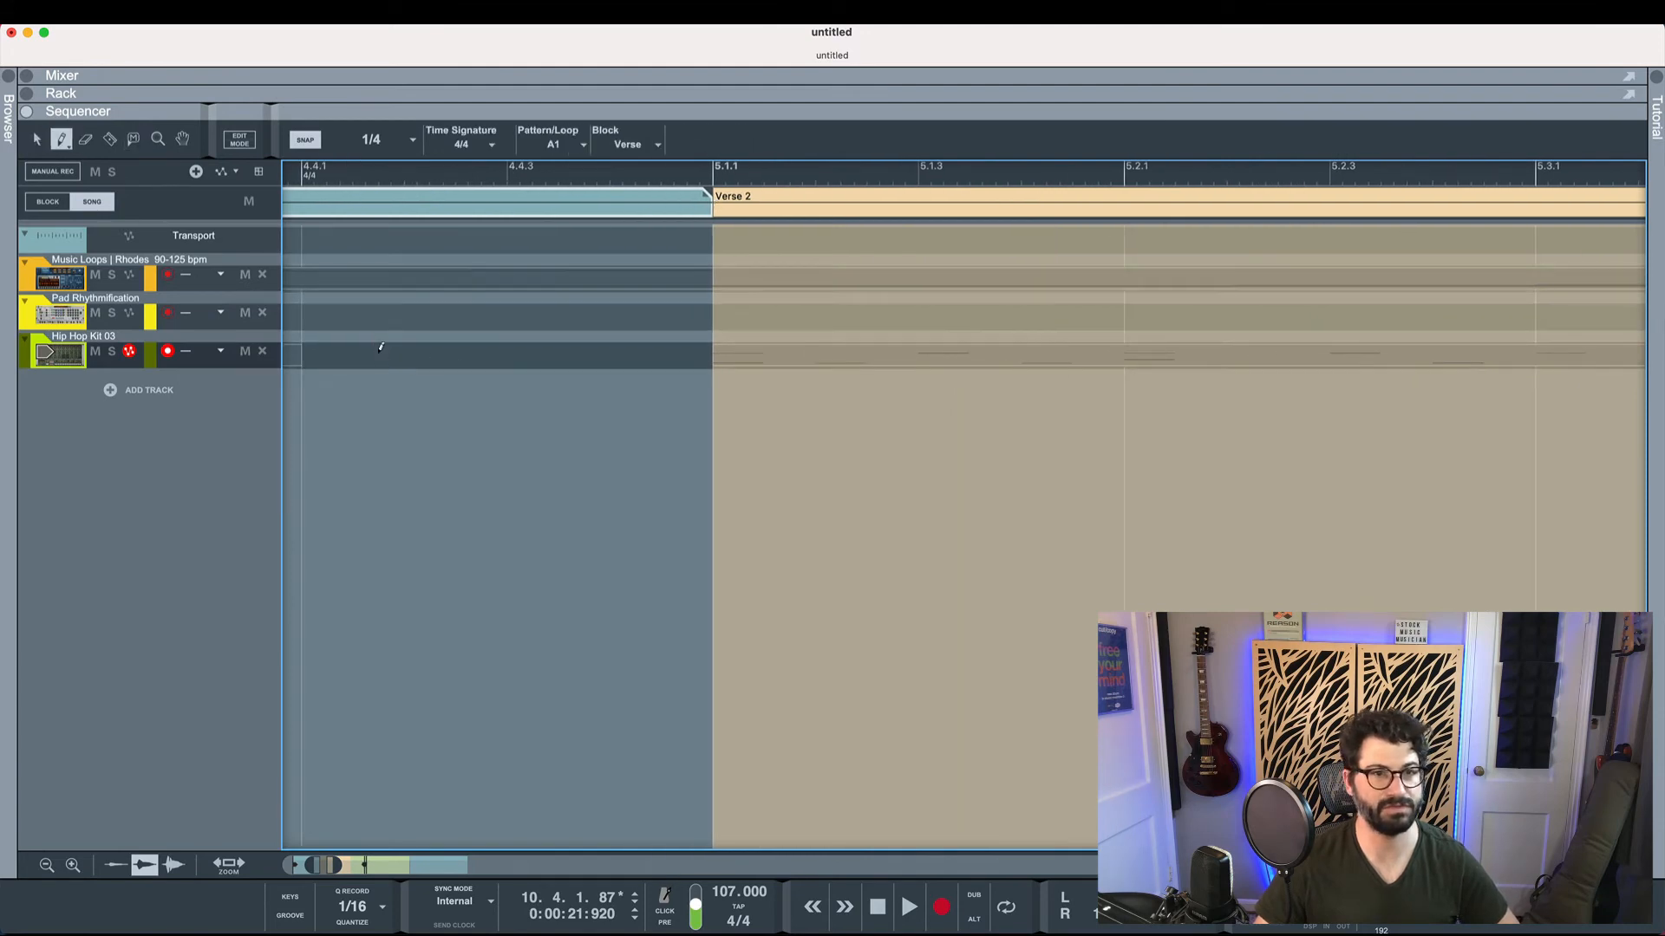
left_click(380, 351)
scroll(516, 355, "left", 3)
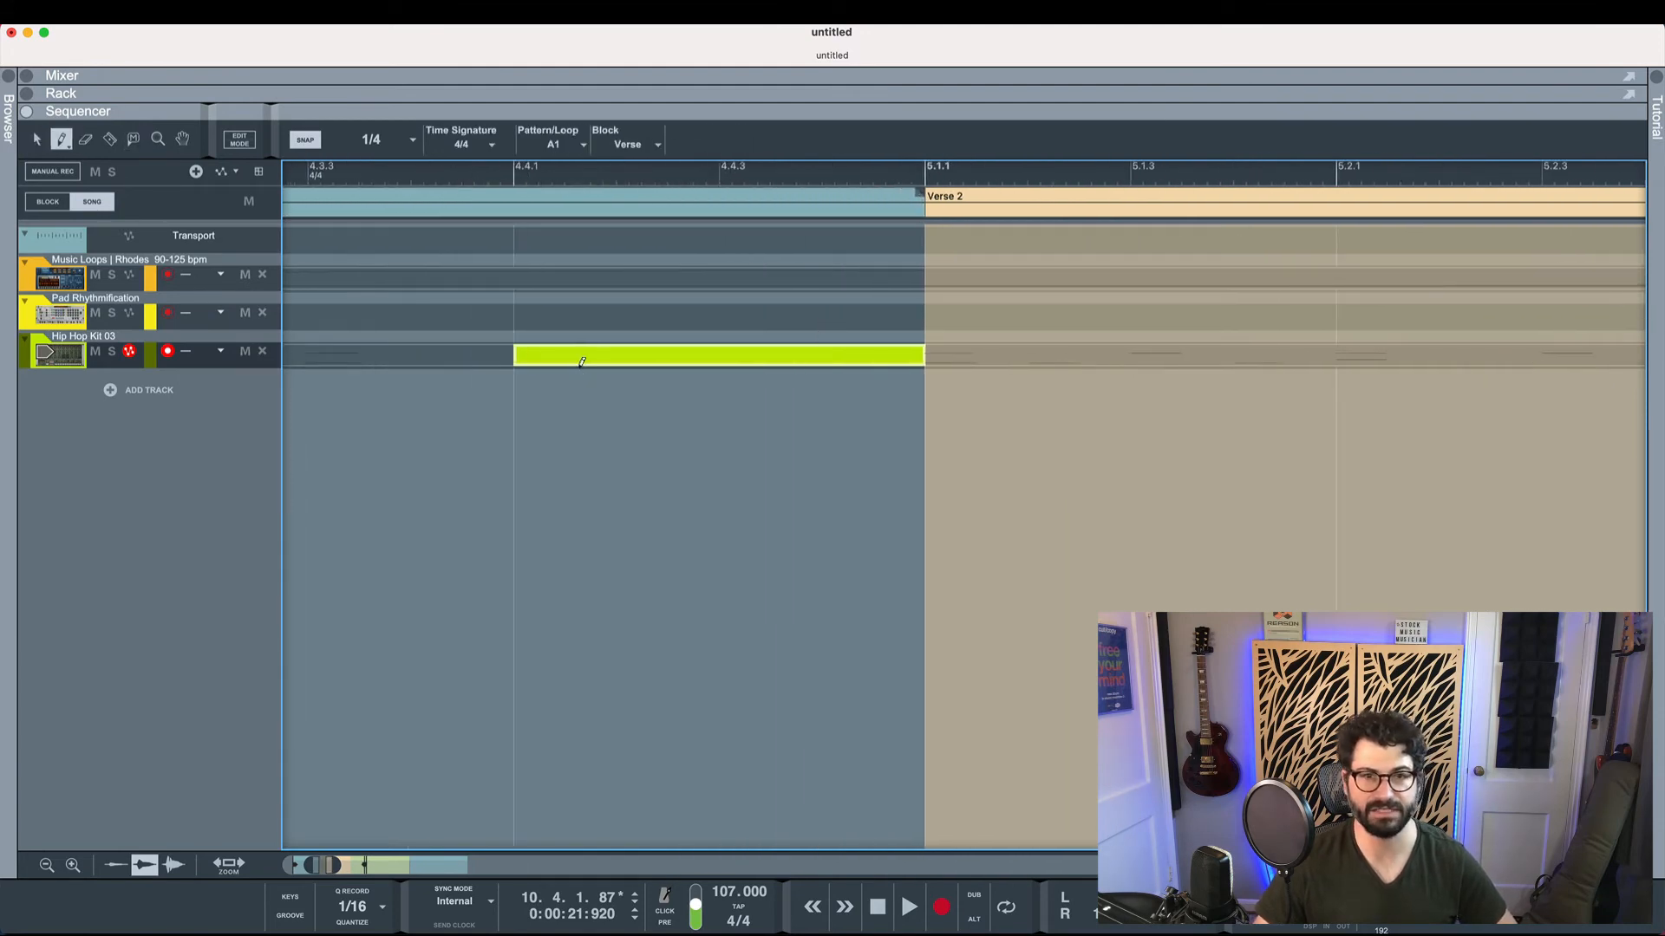
key("q")
double_click(580, 357)
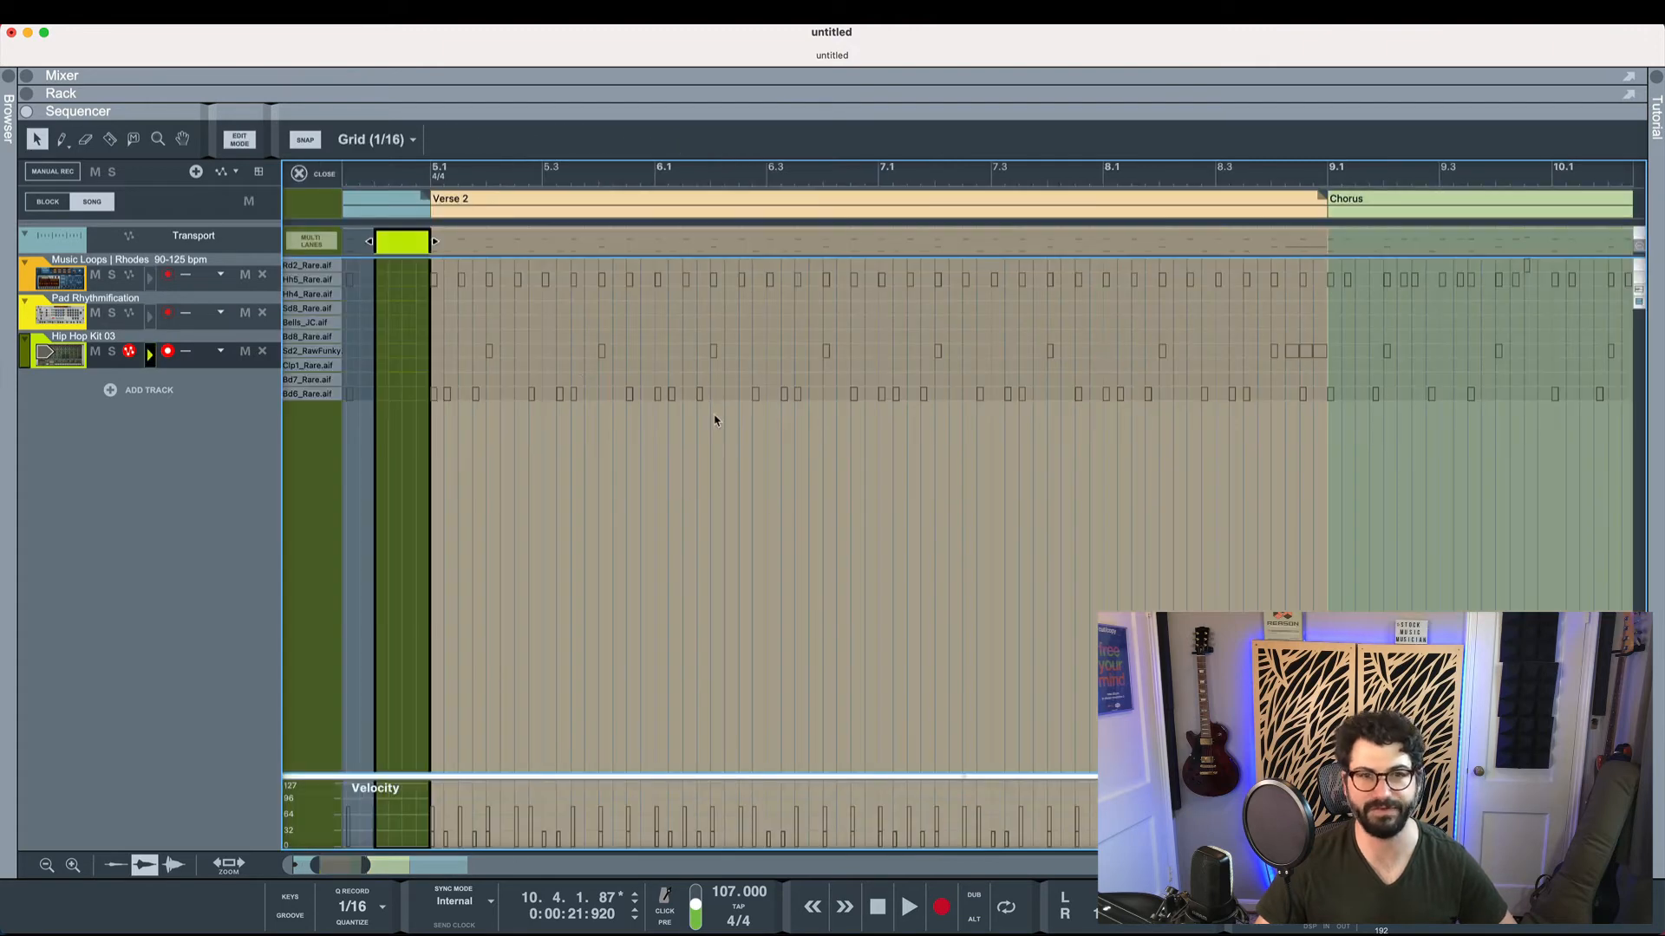
Pencil a kick (Bd8) and snare (Sd2) hit into the fill and leave edit mode
left_click(382, 350)
left_click(408, 337)
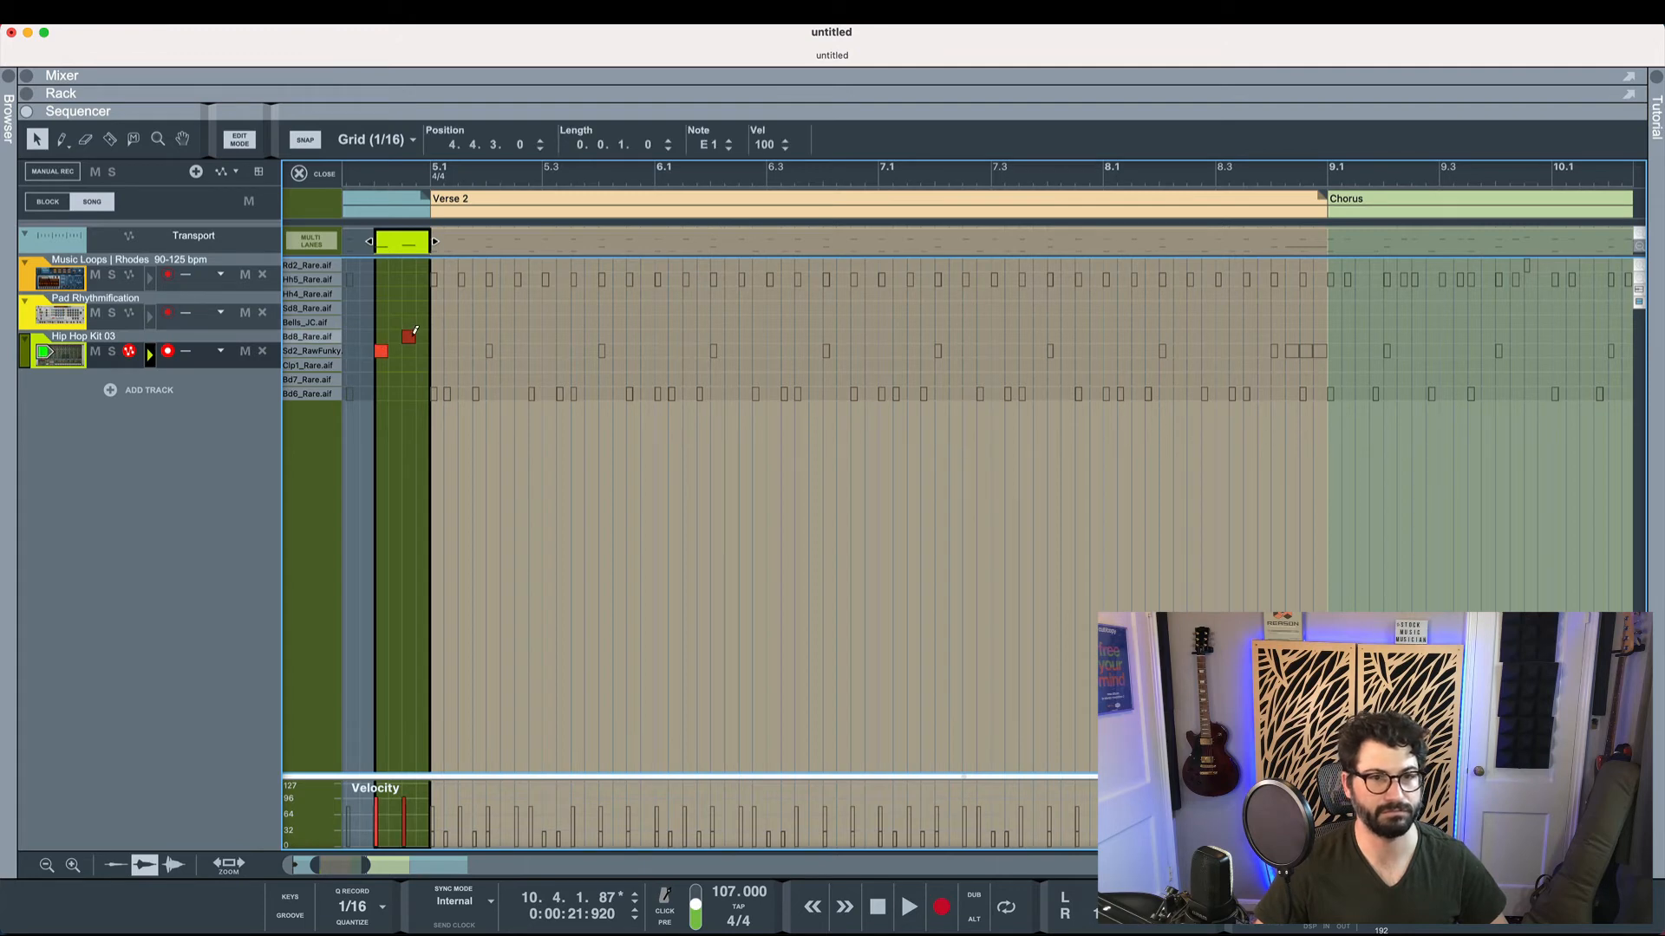
key("super+e")
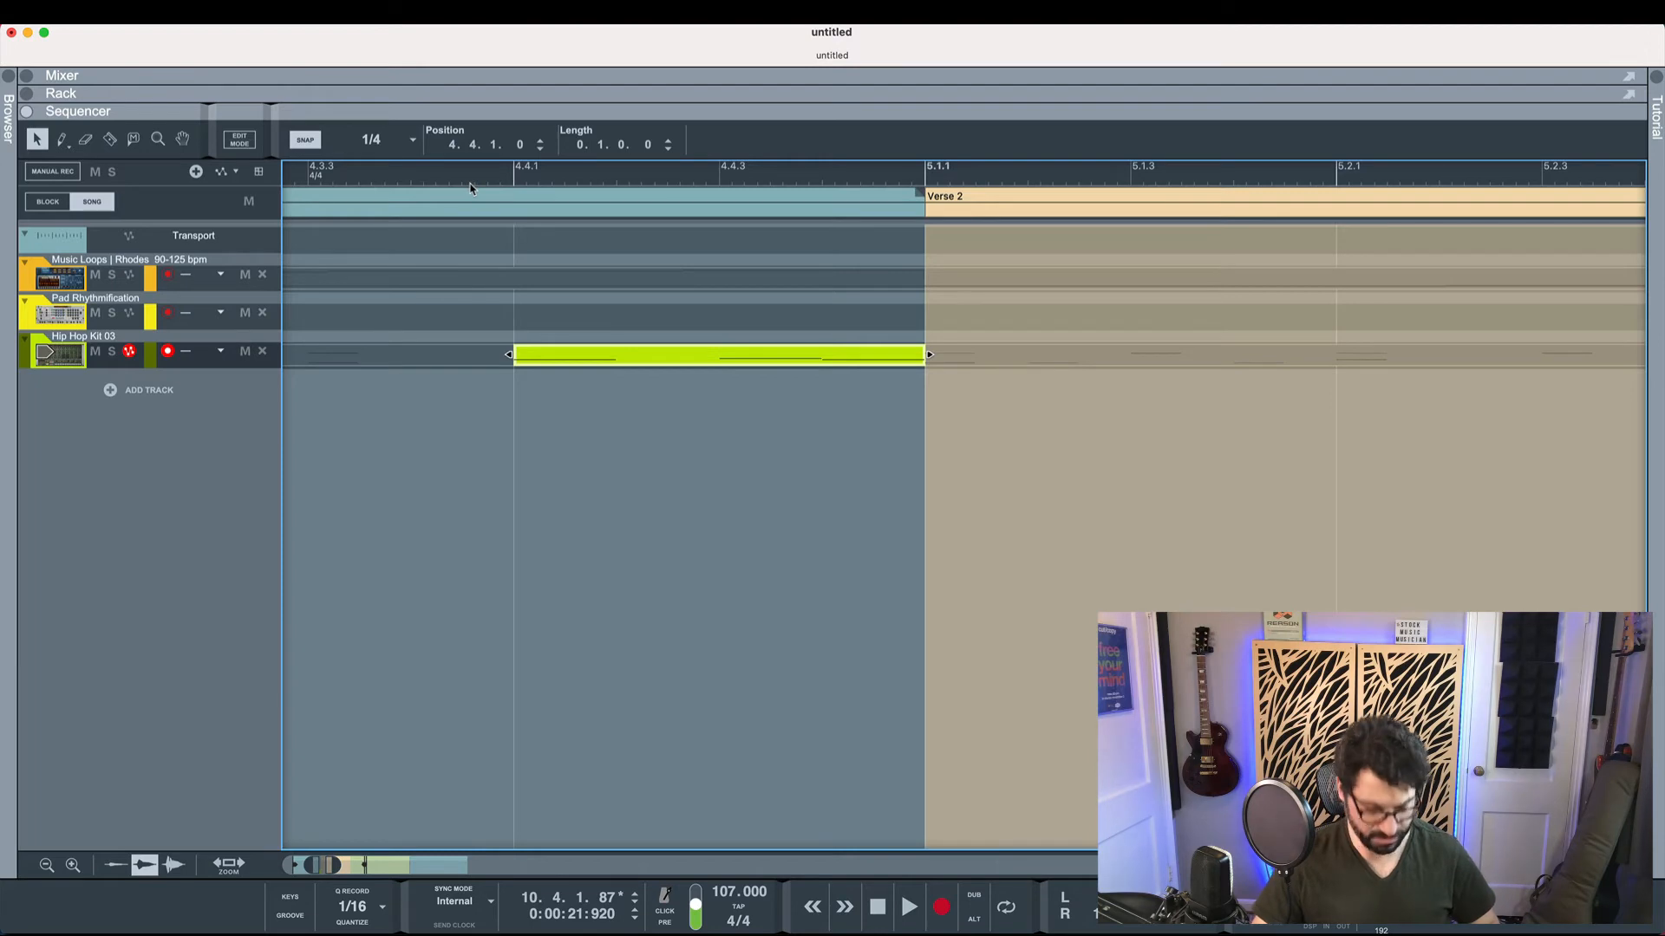
scroll(470, 183, "right", 1)
scroll(471, 189, "up", 1)
scroll(472, 189, "up", 1)
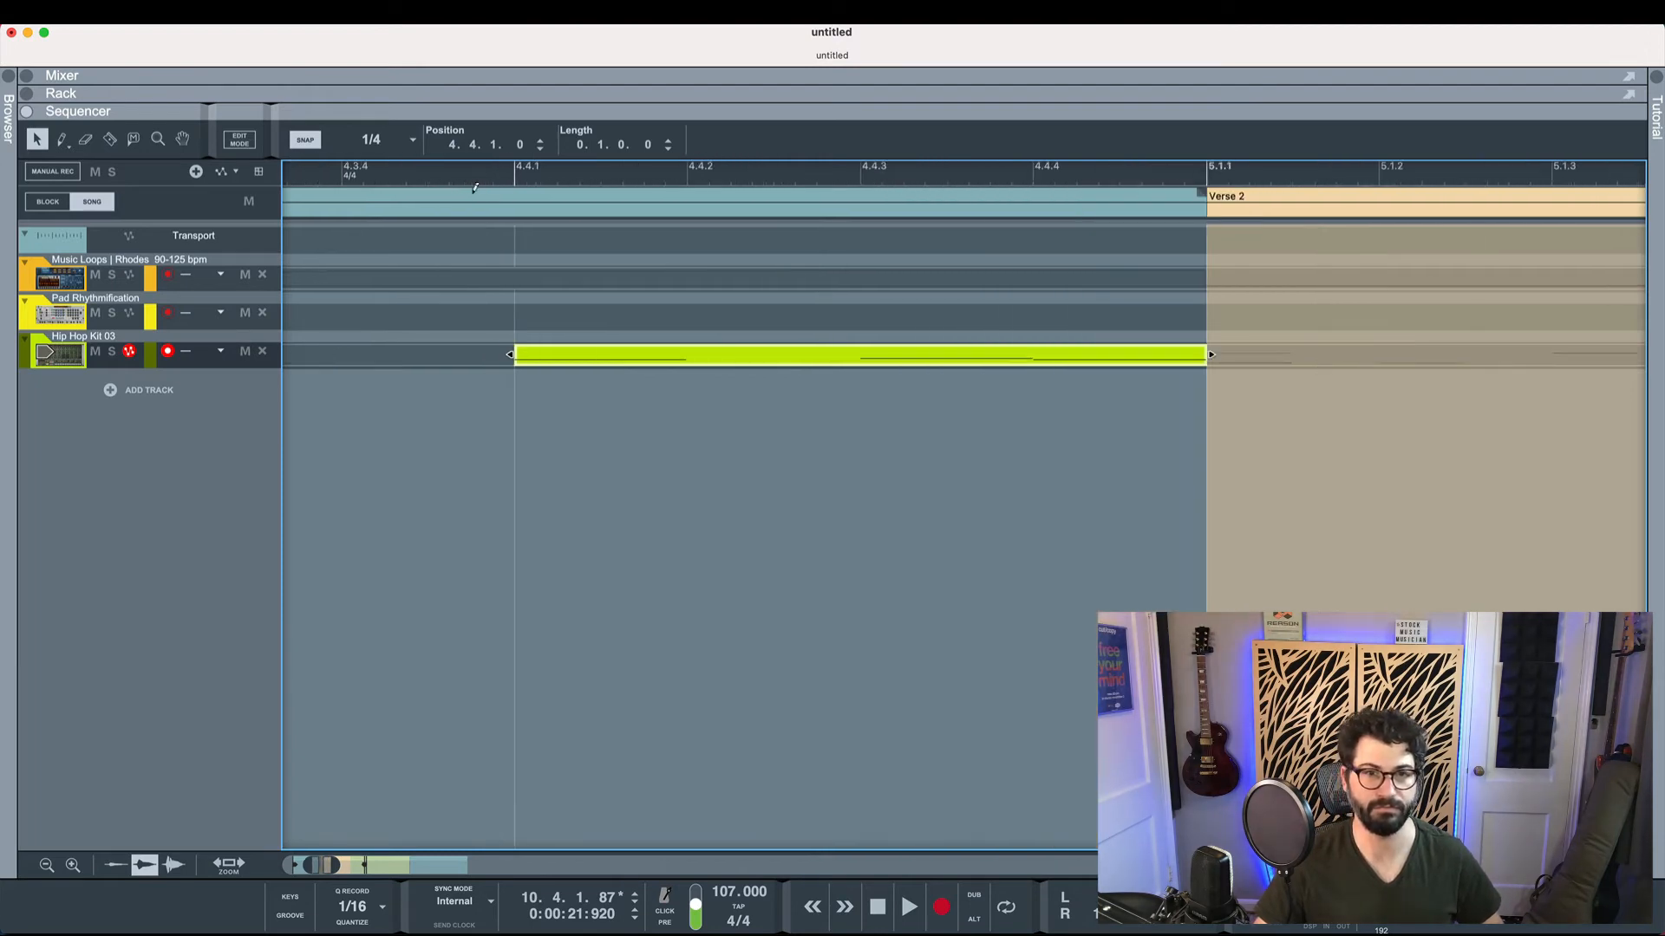
scroll(474, 190, "down", 3)
scroll(476, 192, "down", 5)
scroll(476, 192, "down", 2)
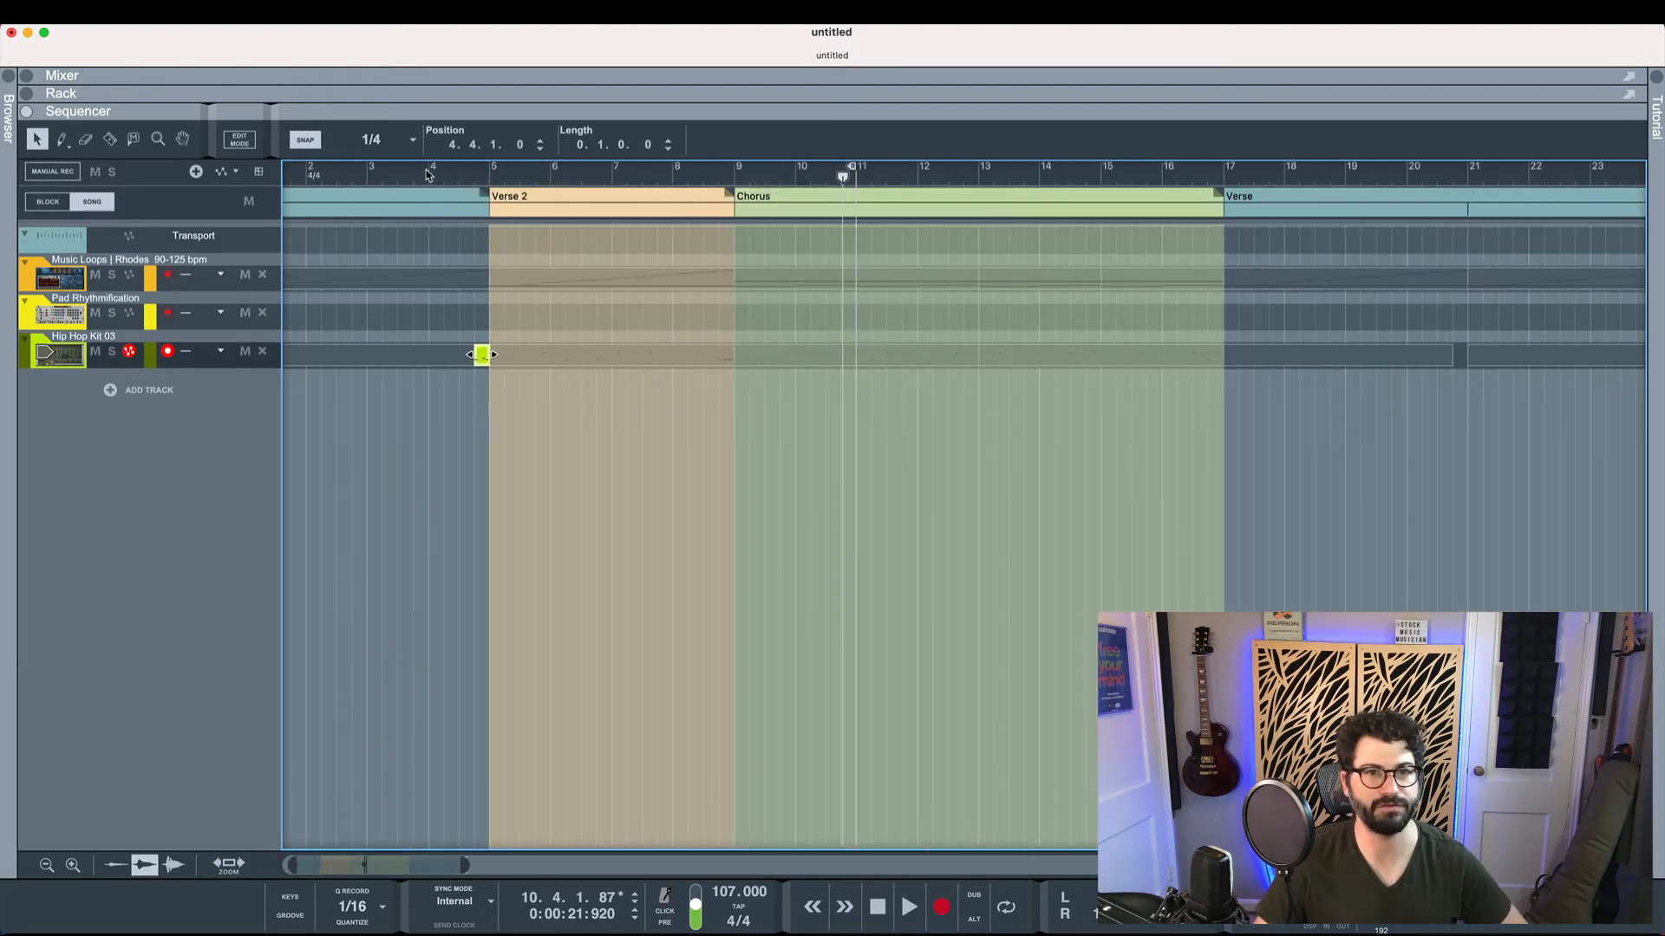
Audition the transition into Verse 2, then switch that section to play the Verse block
left_click(428, 172)
key("space")
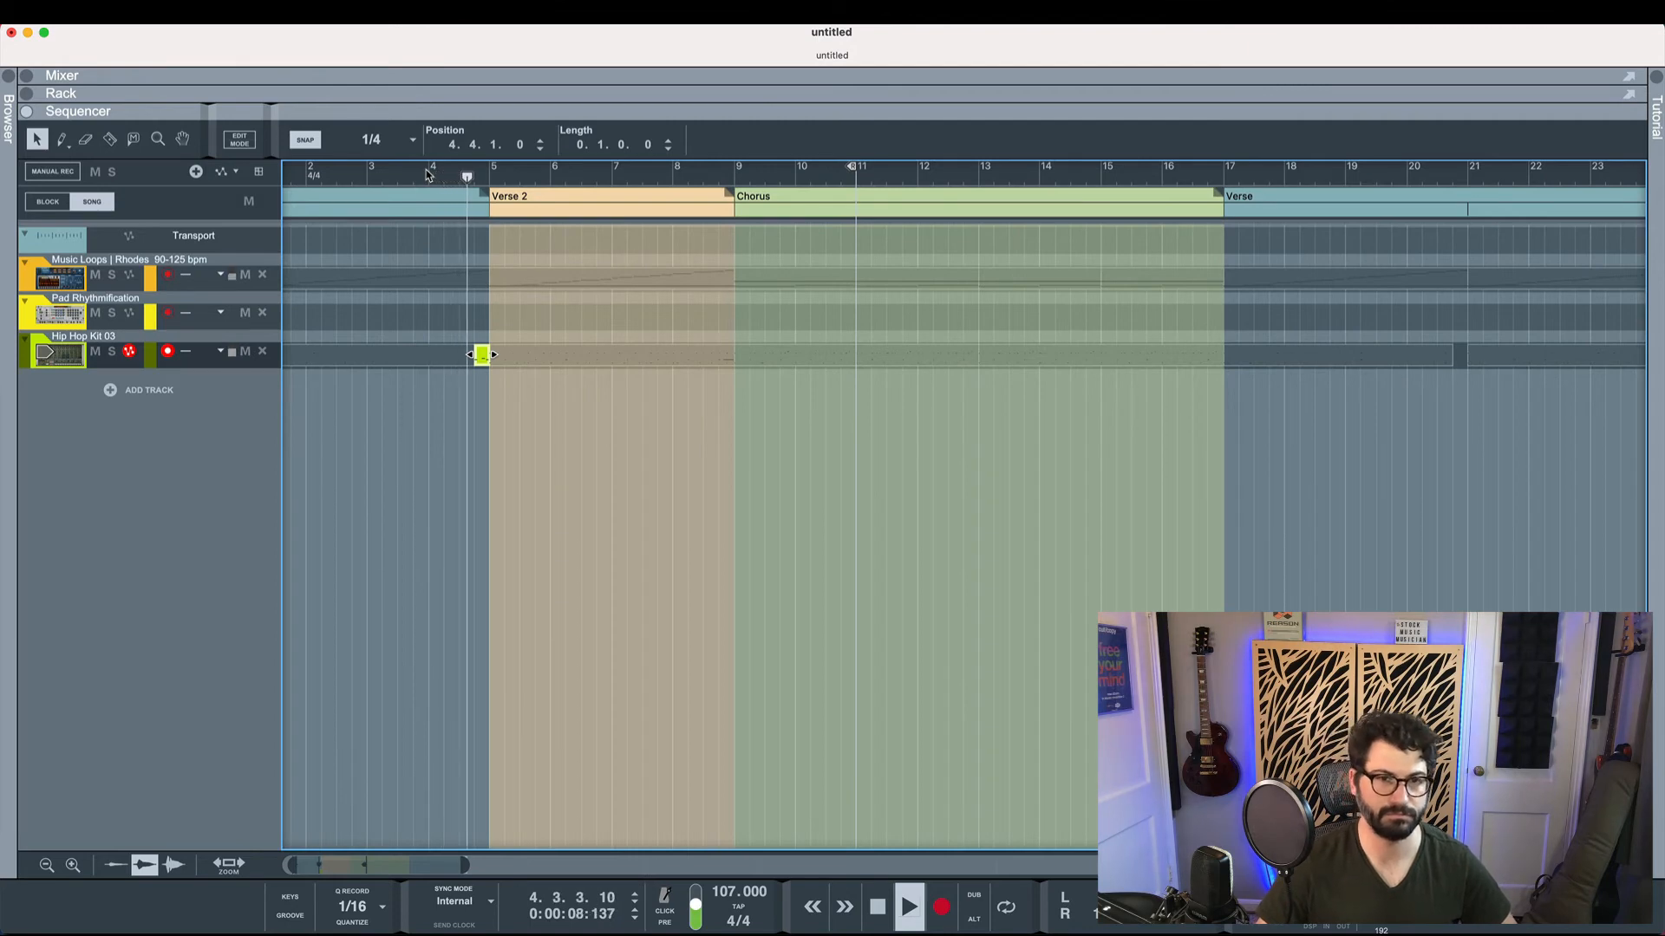
key("space")
left_click(596, 198)
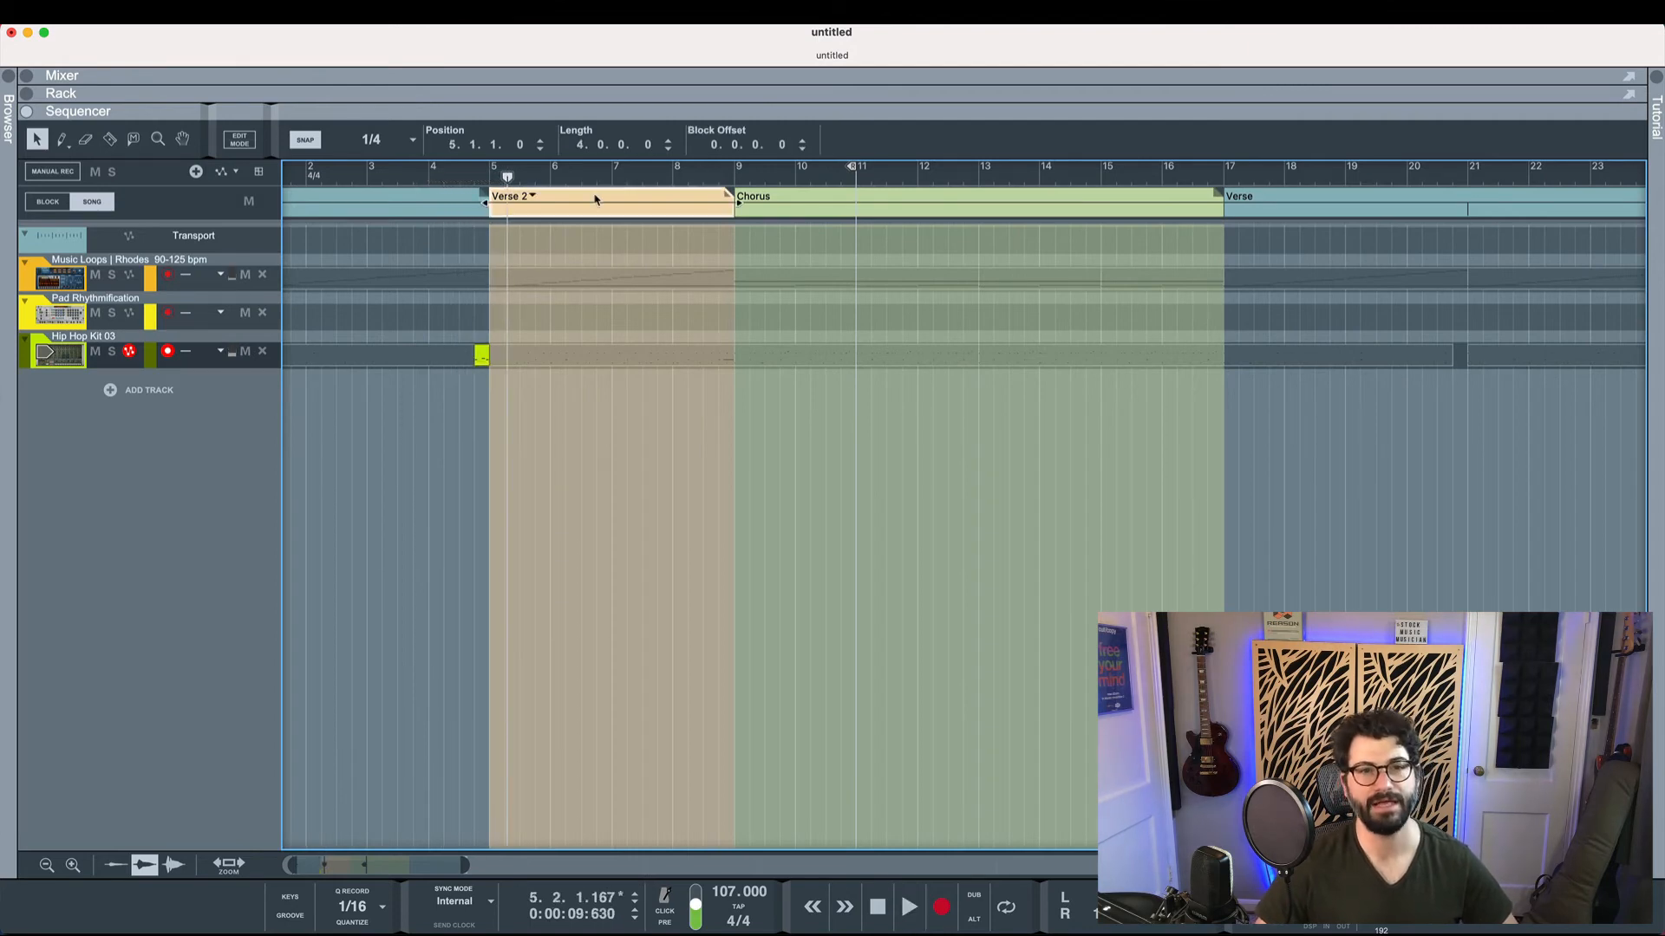
left_click(537, 195)
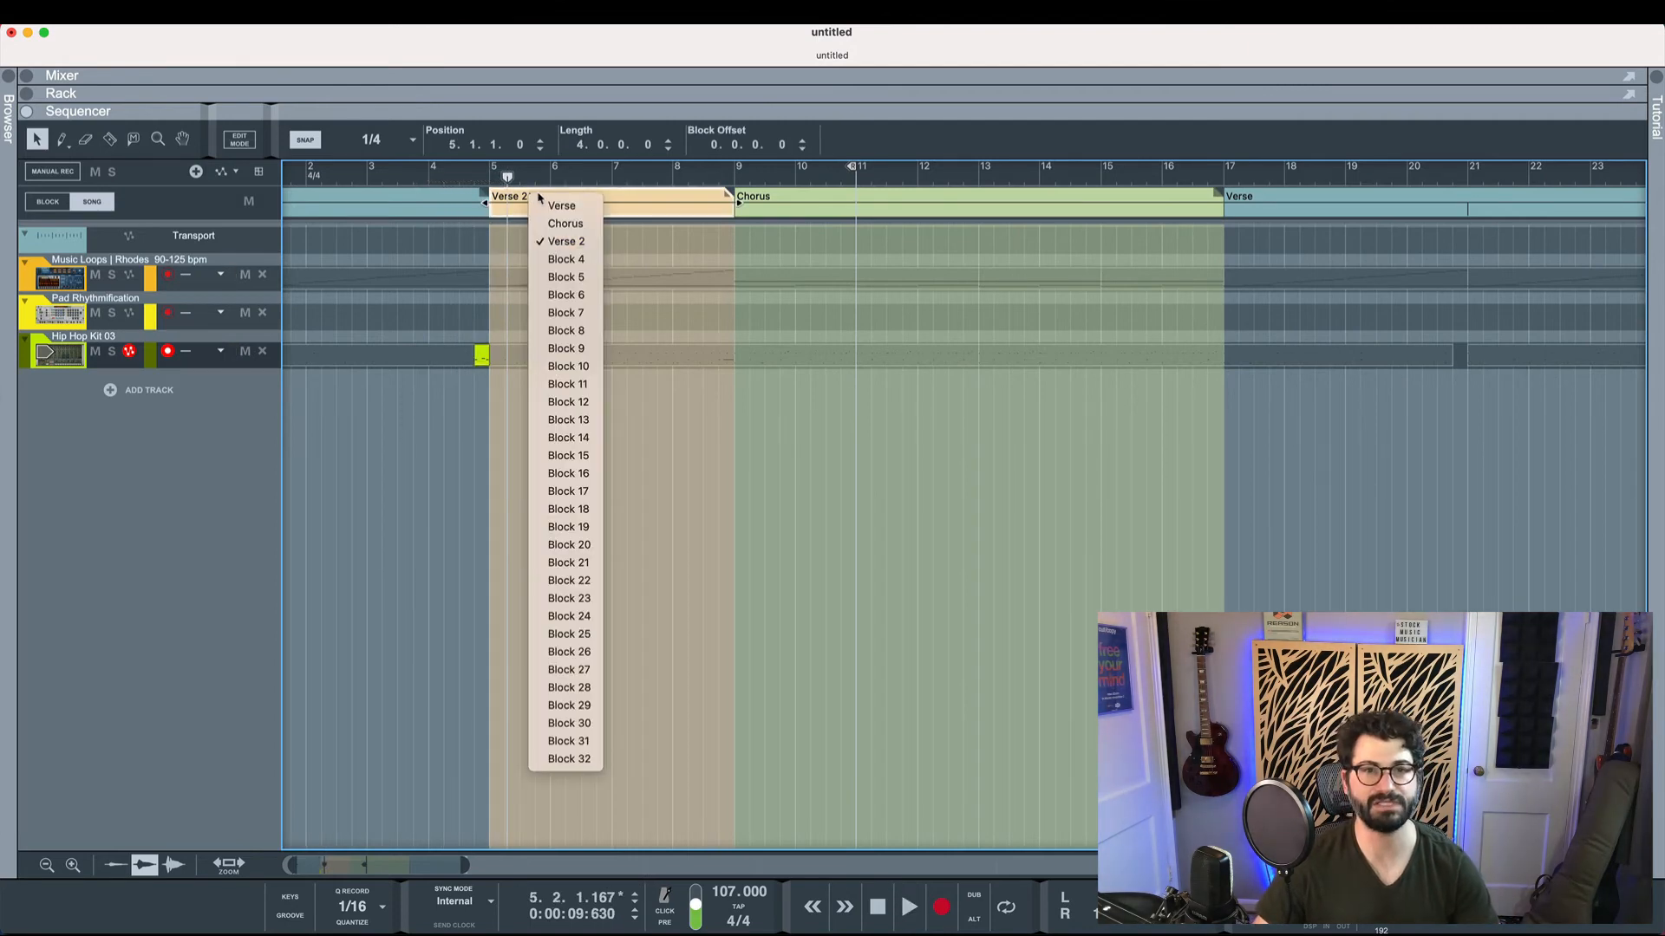
left_click(546, 205)
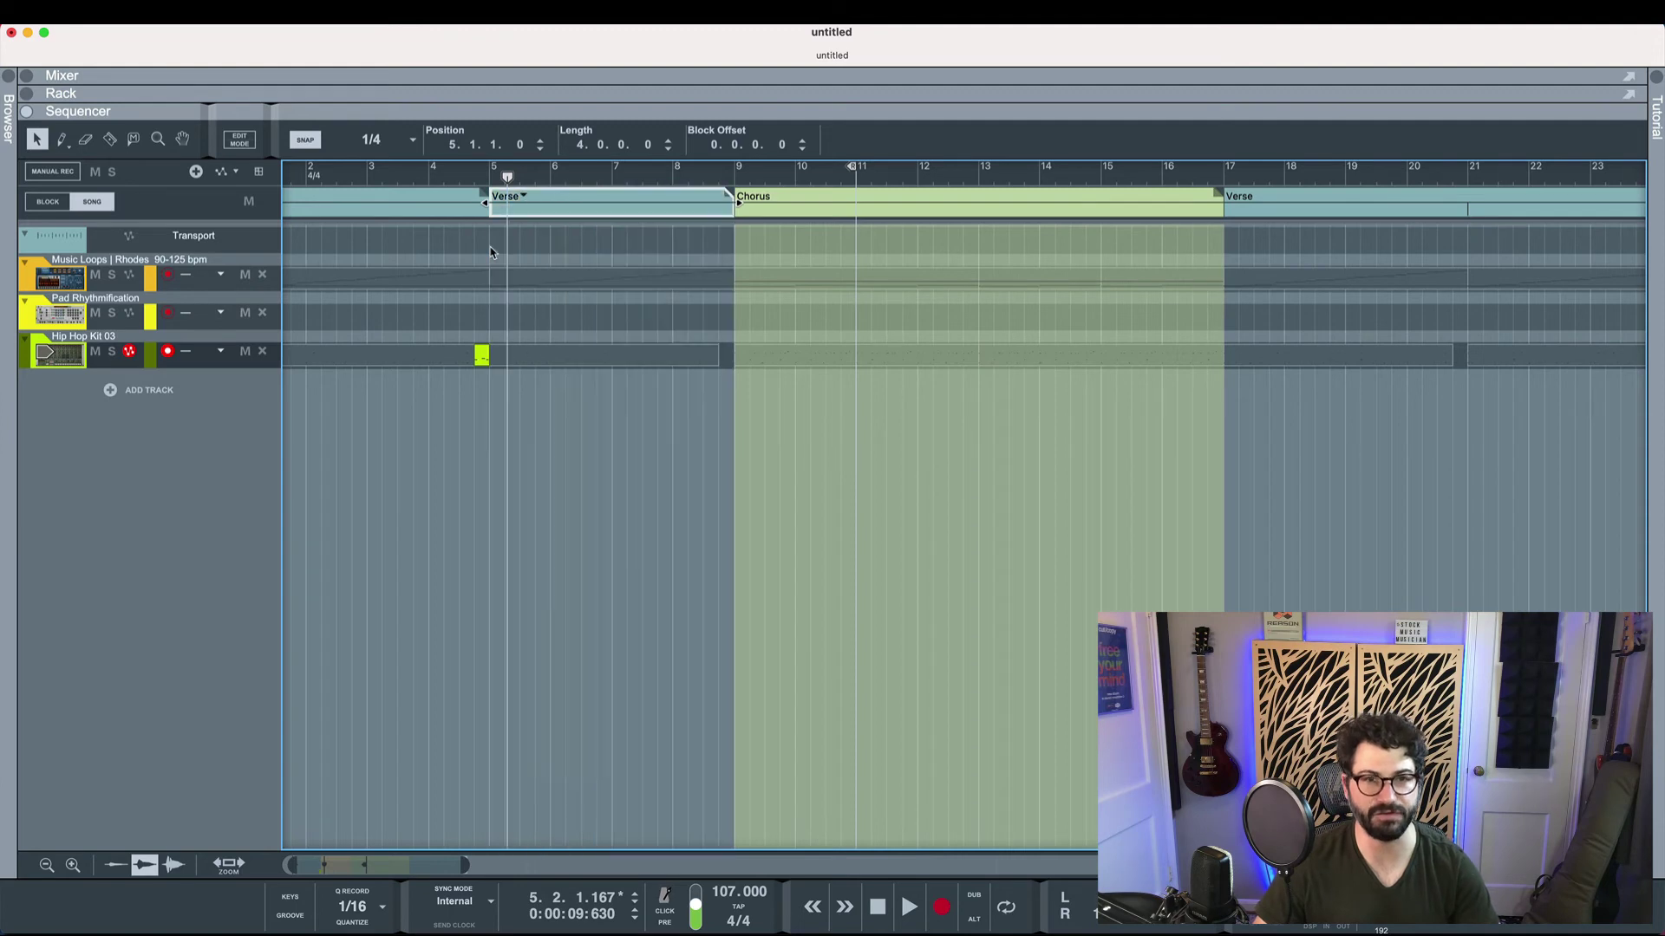
Draw a short Hip Hop Kit clip at bar 8.4 before the Chorus and enter its note editor
key("w")
left_click(726, 353)
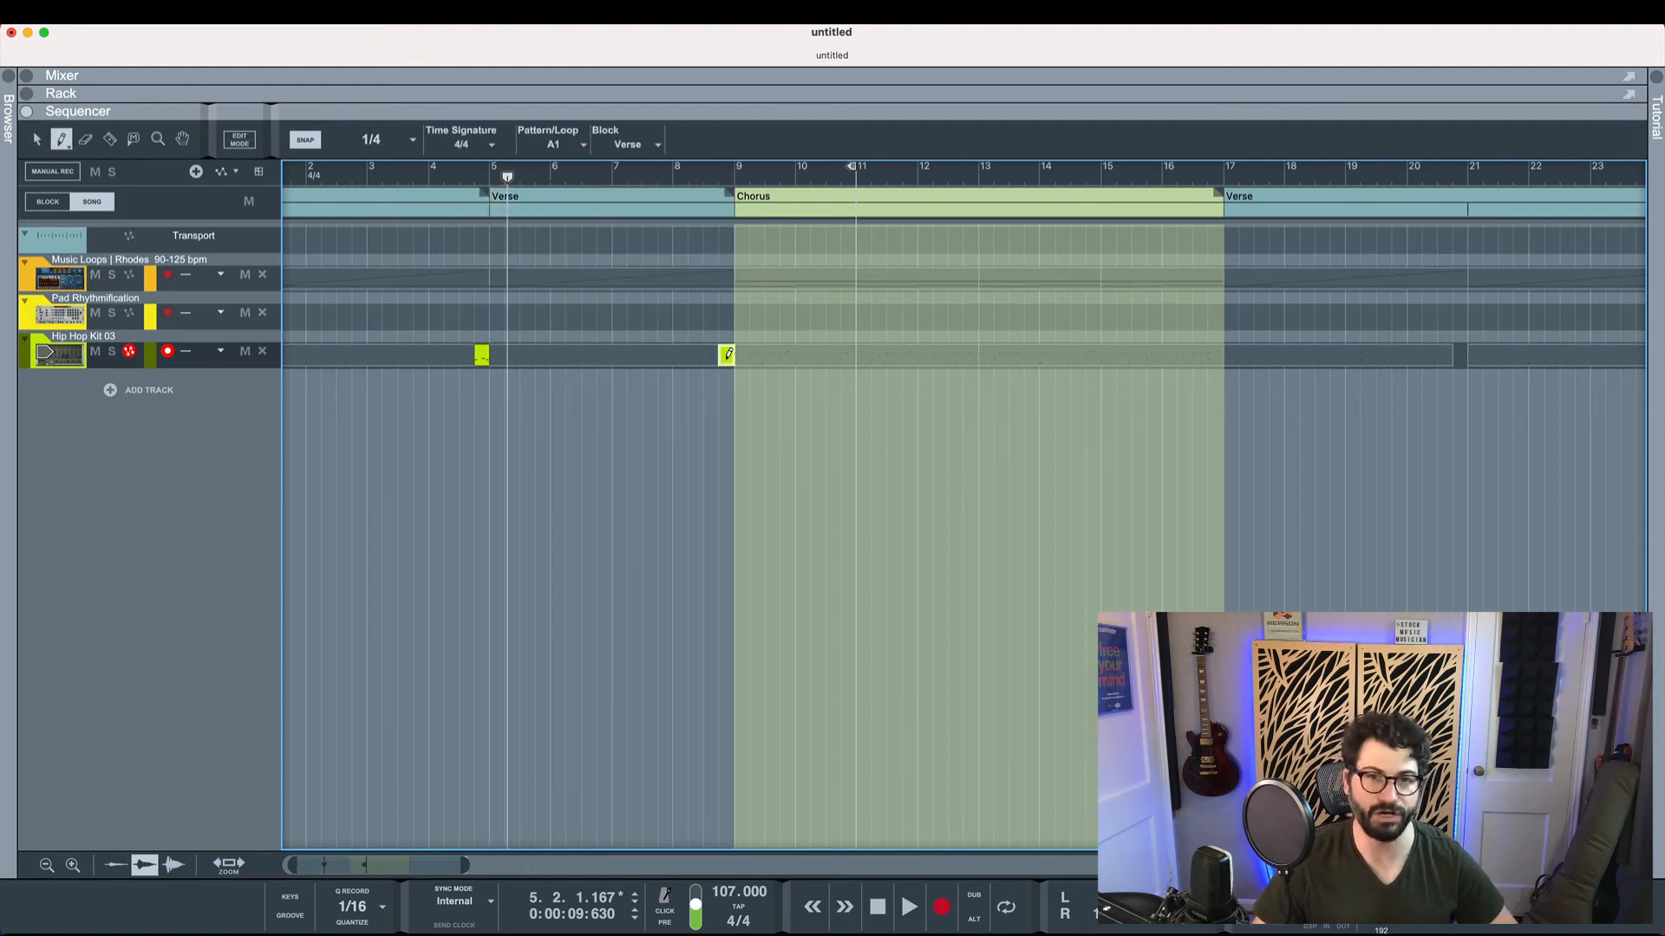
key("q")
double_click(726, 353)
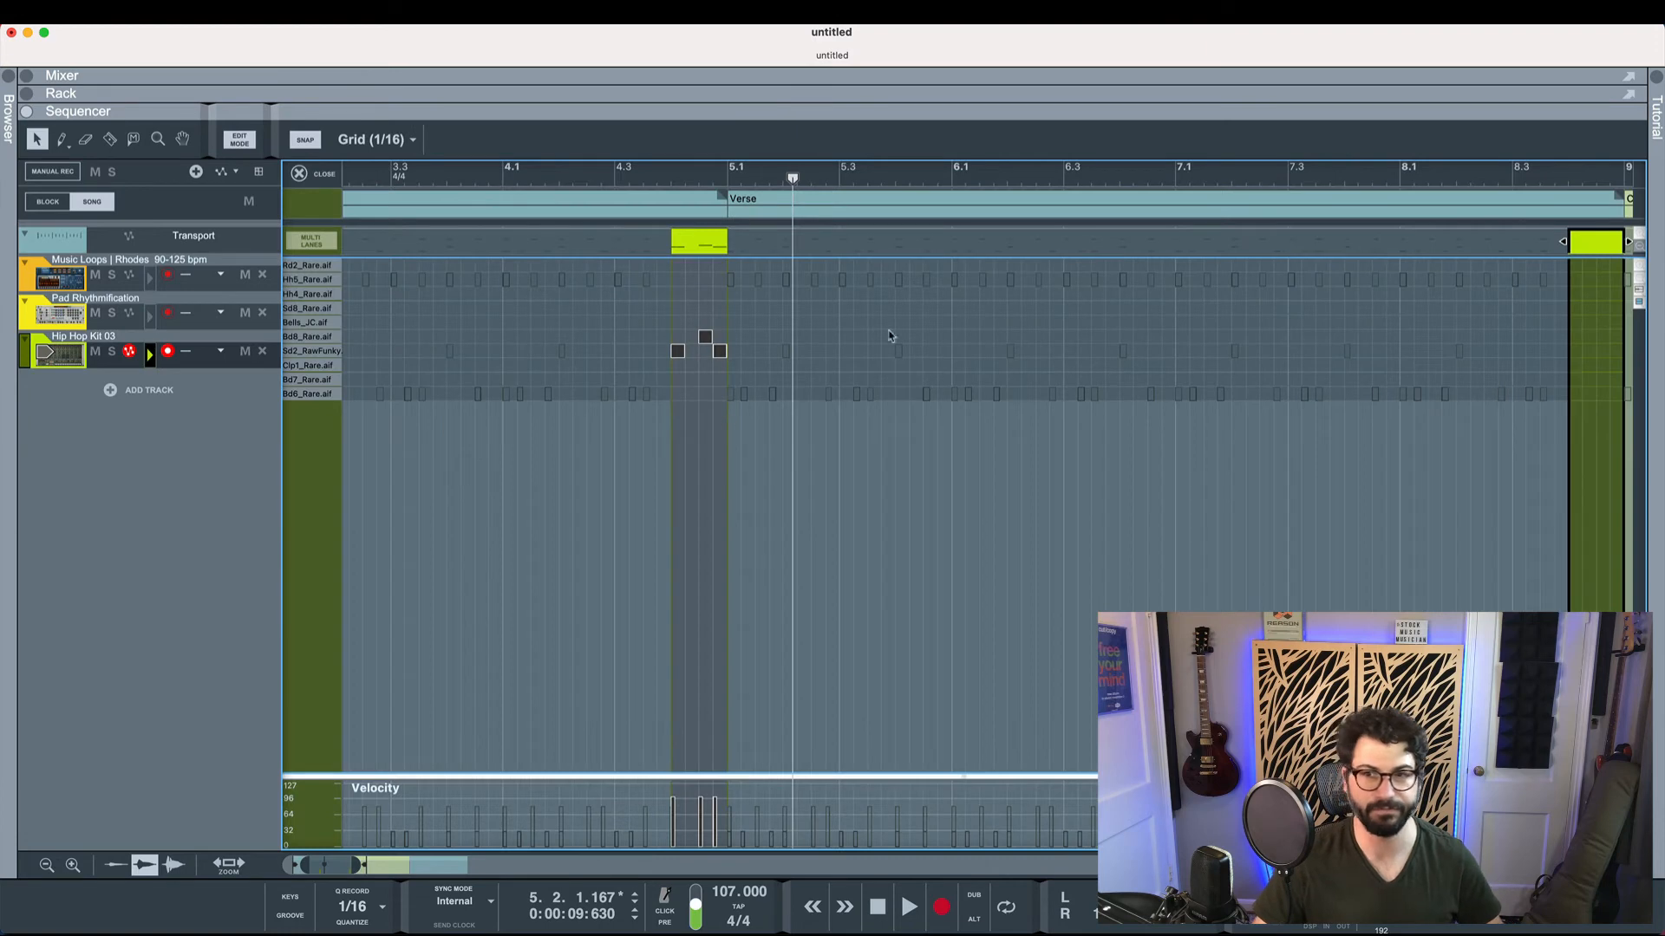
scroll(1552, 357, "right", 5)
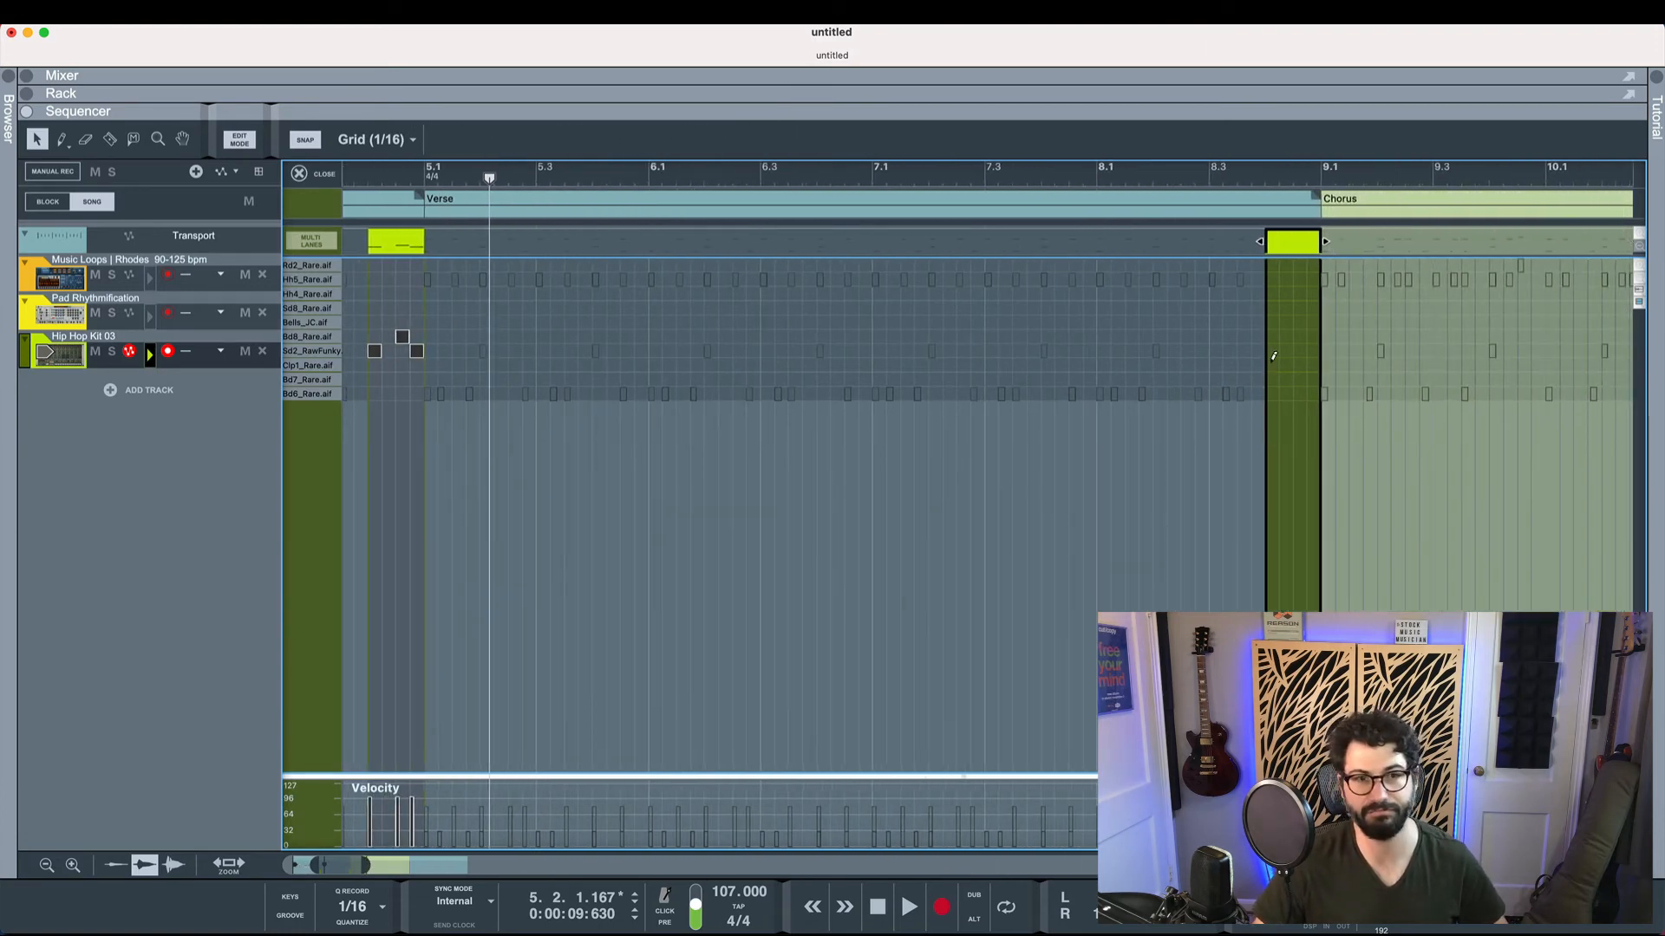
Pencil a run of snare and clap hits at the end of bar 8, then park playback at bar 8
mouse_move(1274, 357)
left_mouse_down()
mouse_move(1299, 358)
mouse_move(1274, 376)
mouse_move(1312, 346)
left_mouse_up()
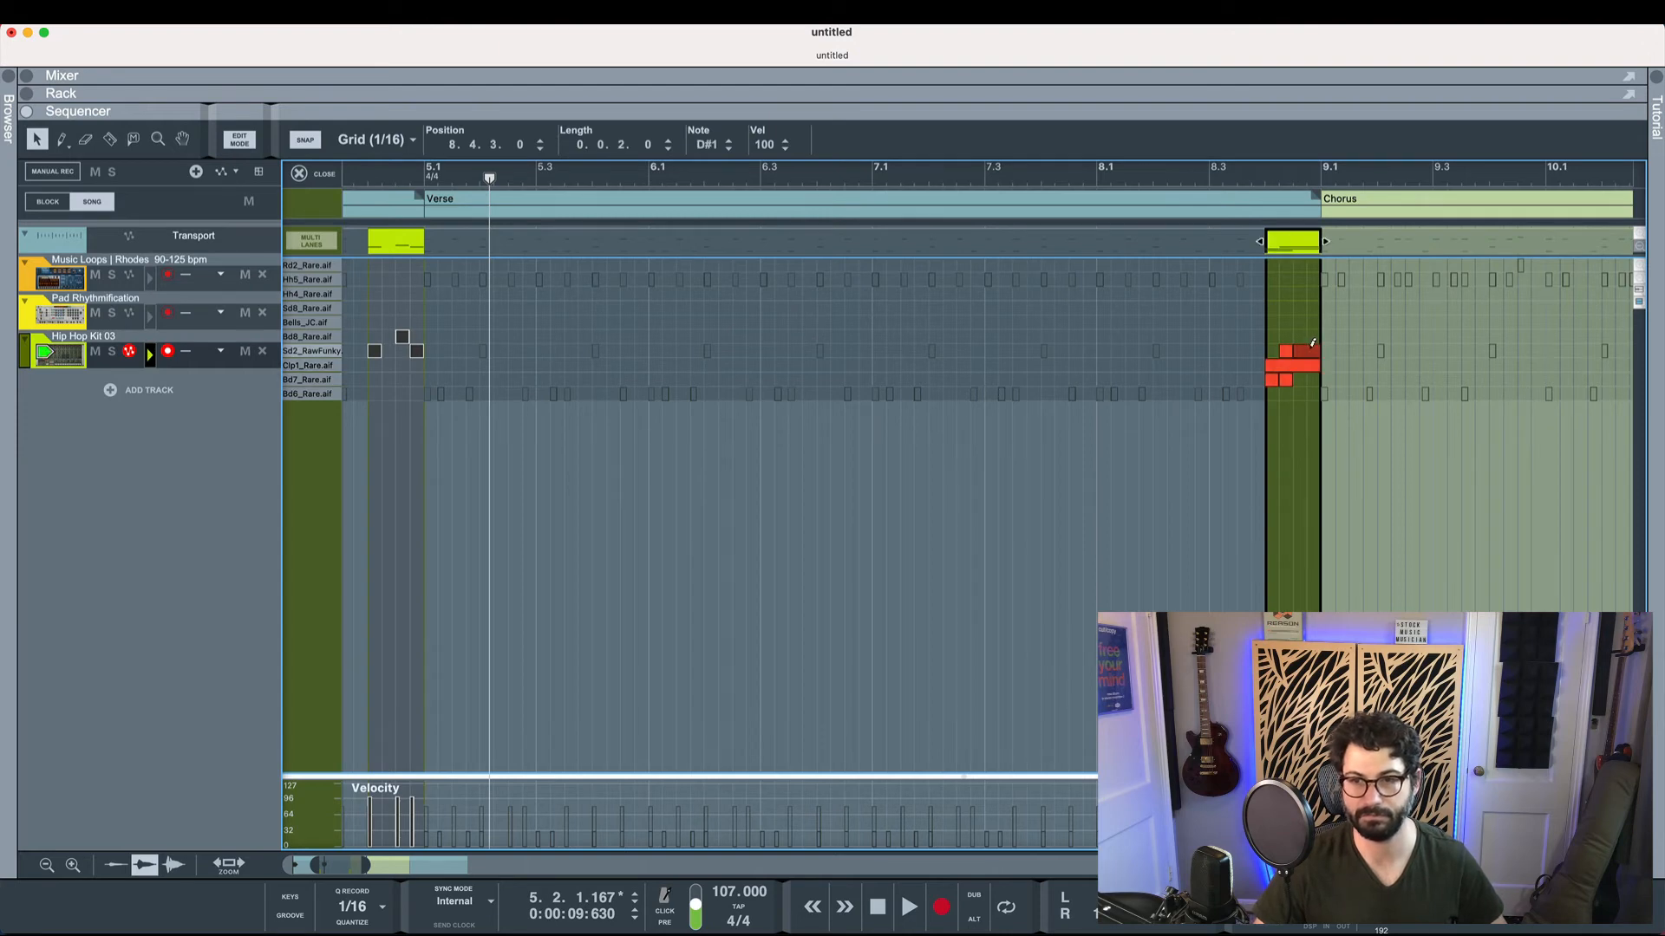
left_click(1318, 378)
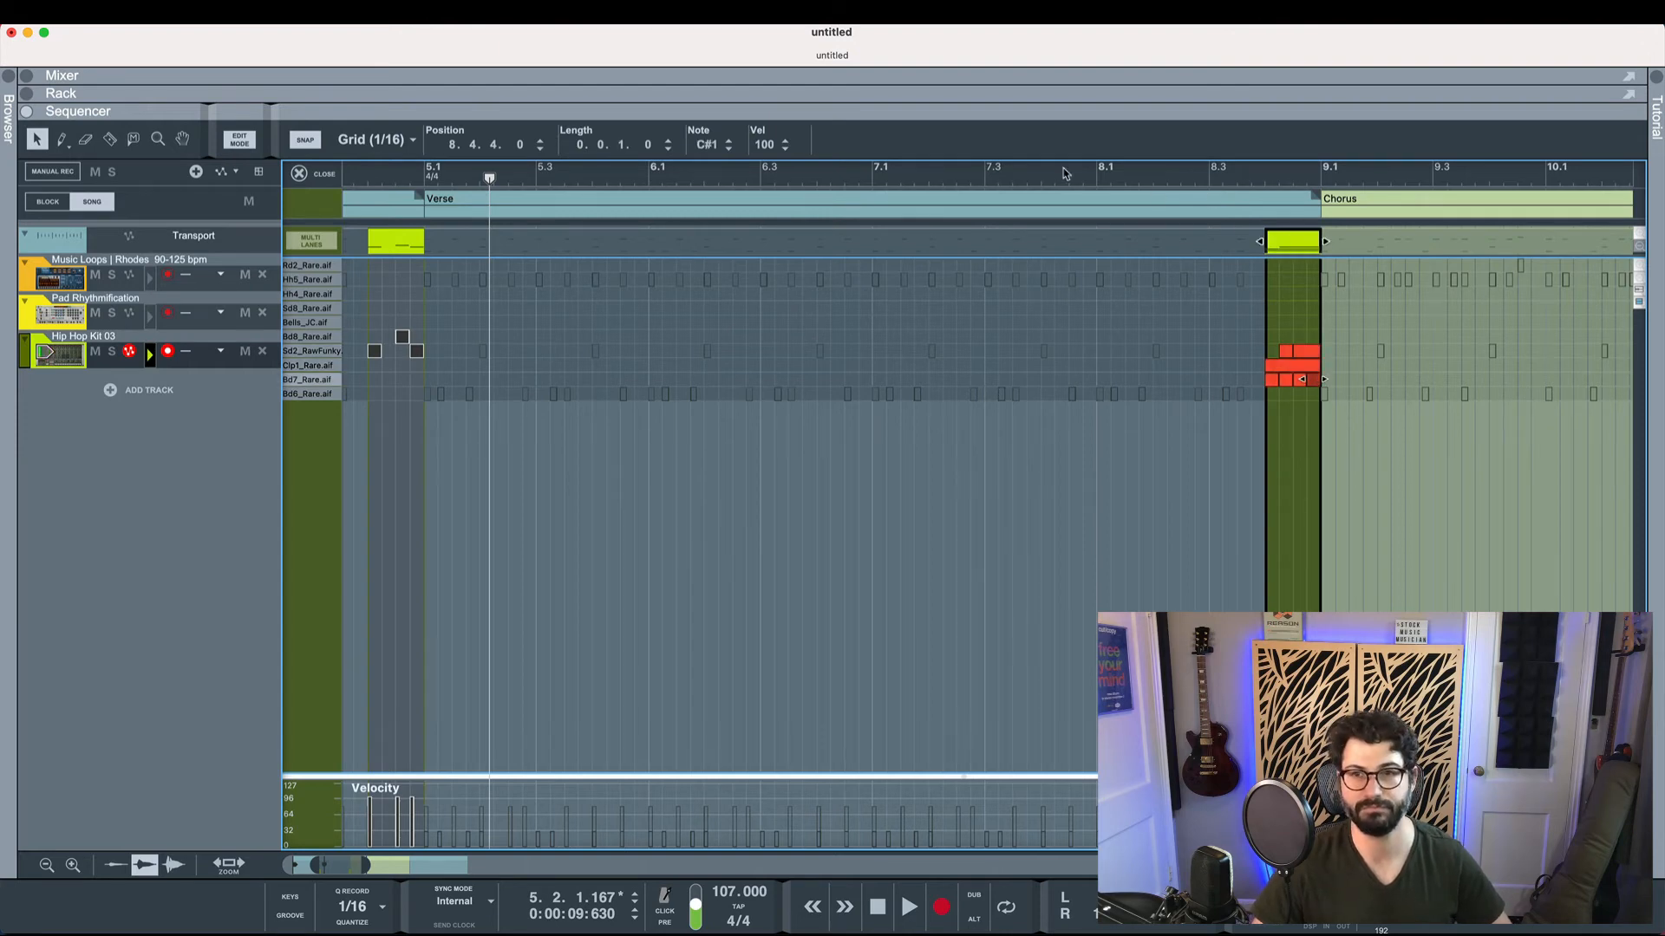
key("super+e")
left_click(487, 179)
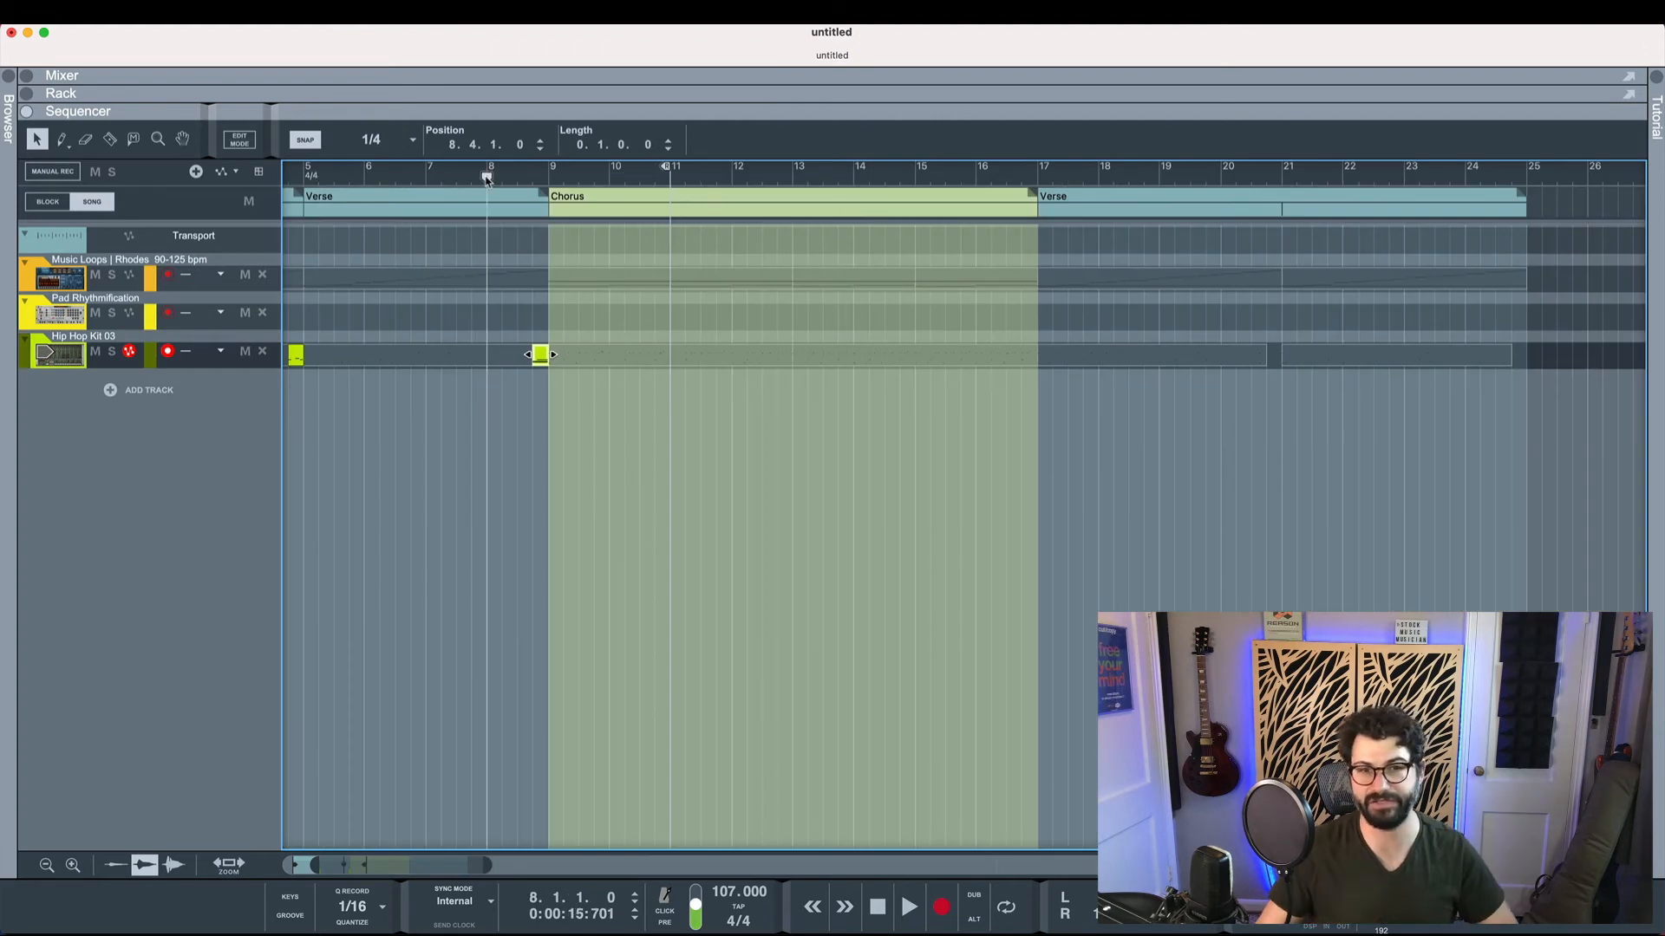
Audition the new fill, then switch the bar-5 section to the Verse 2 block
key("space")
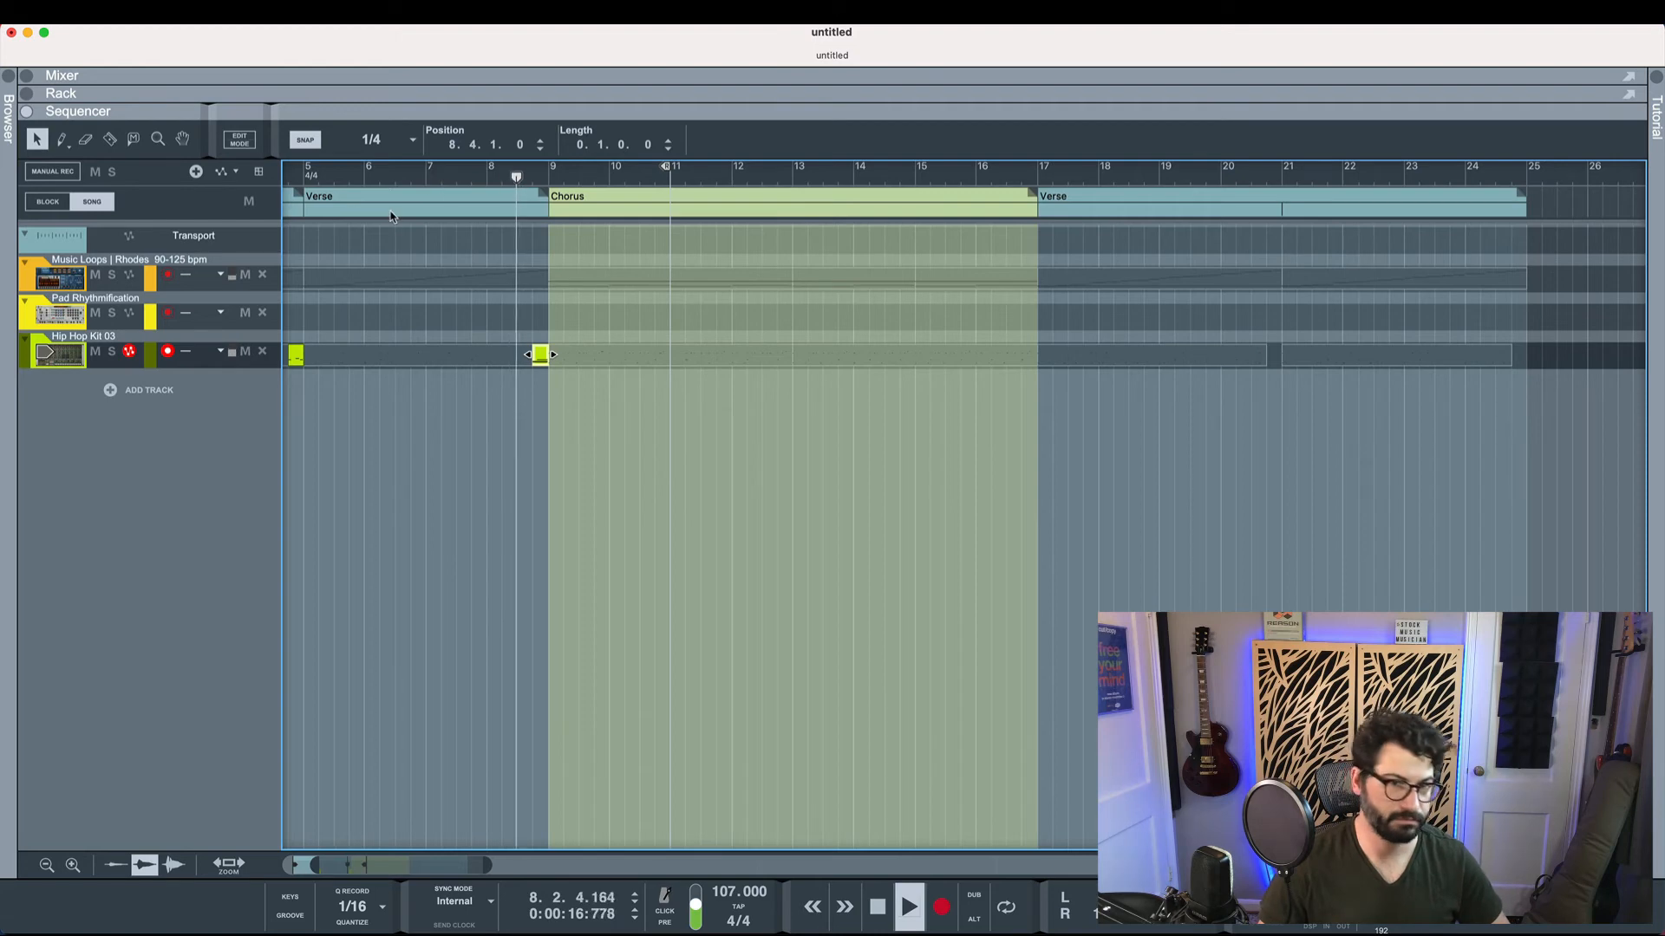
key("space")
scroll(356, 190, "left", 1)
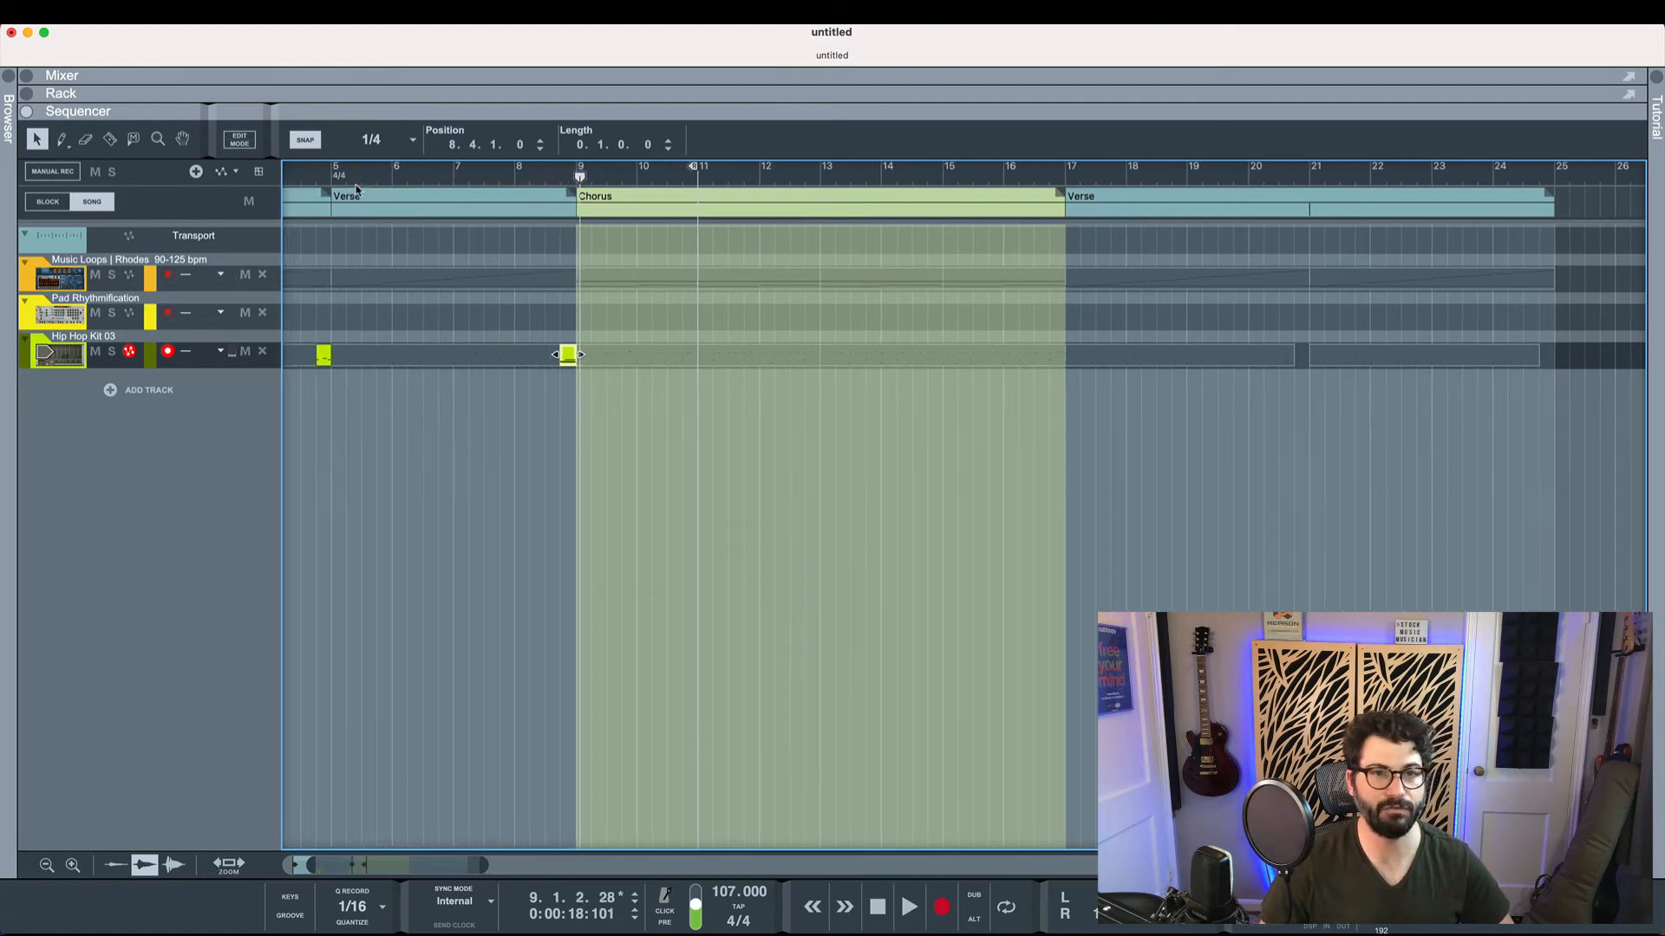
left_click(352, 195)
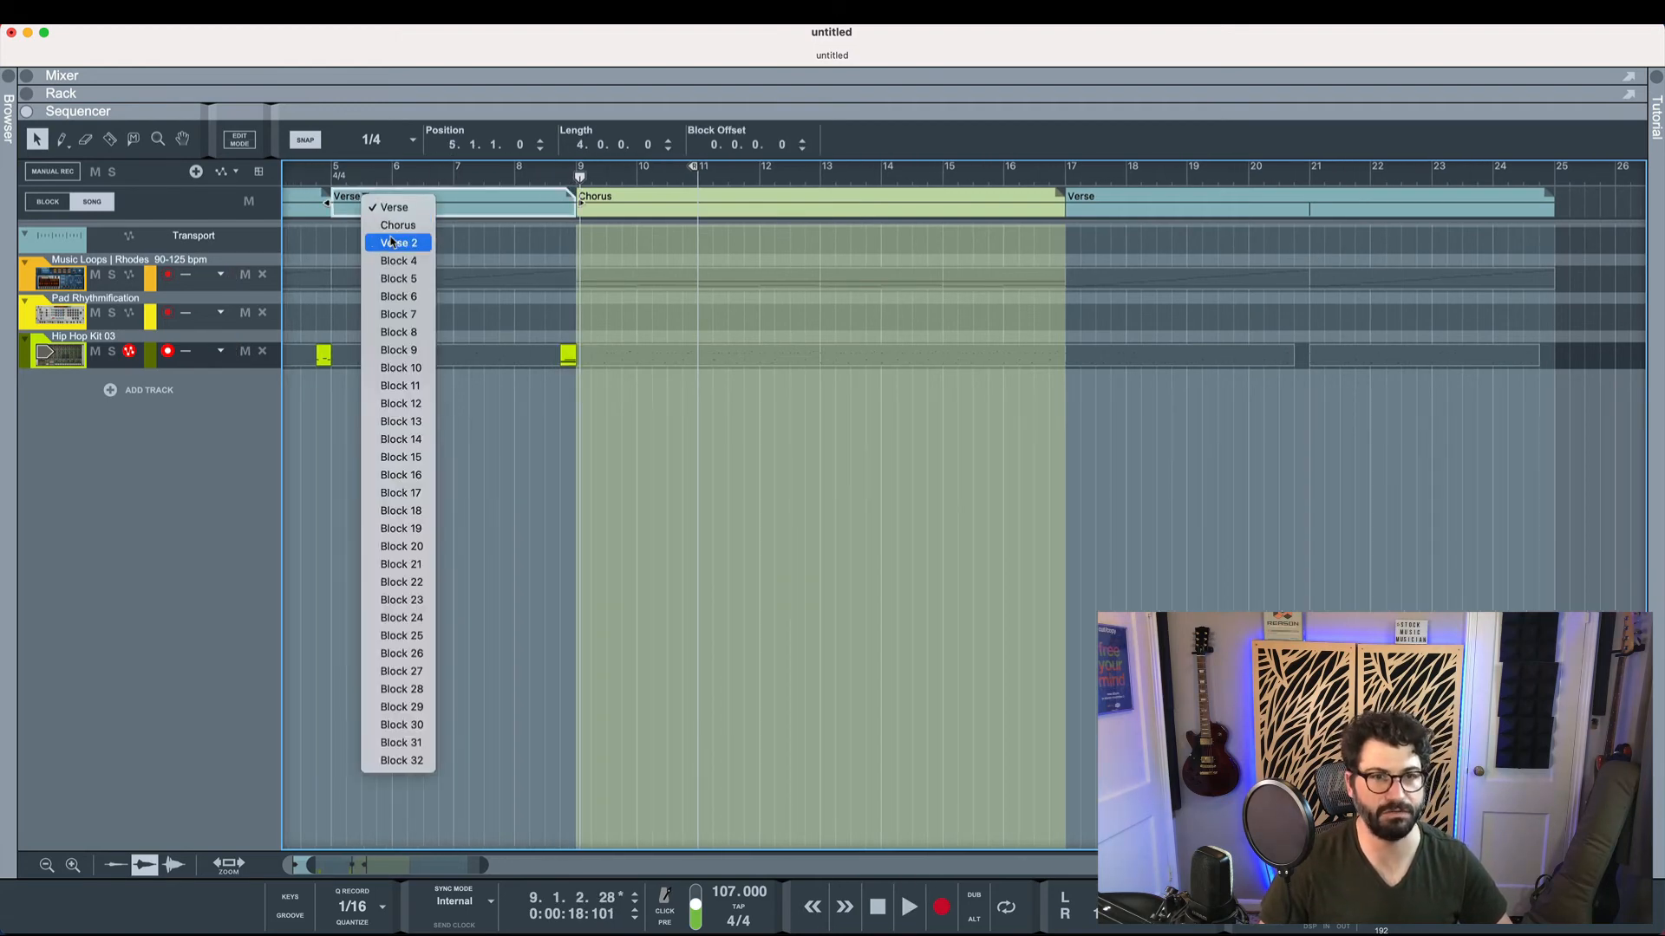
left_click(393, 242)
Play from bar 8 to check the transition into the Chorus
left_click(531, 180)
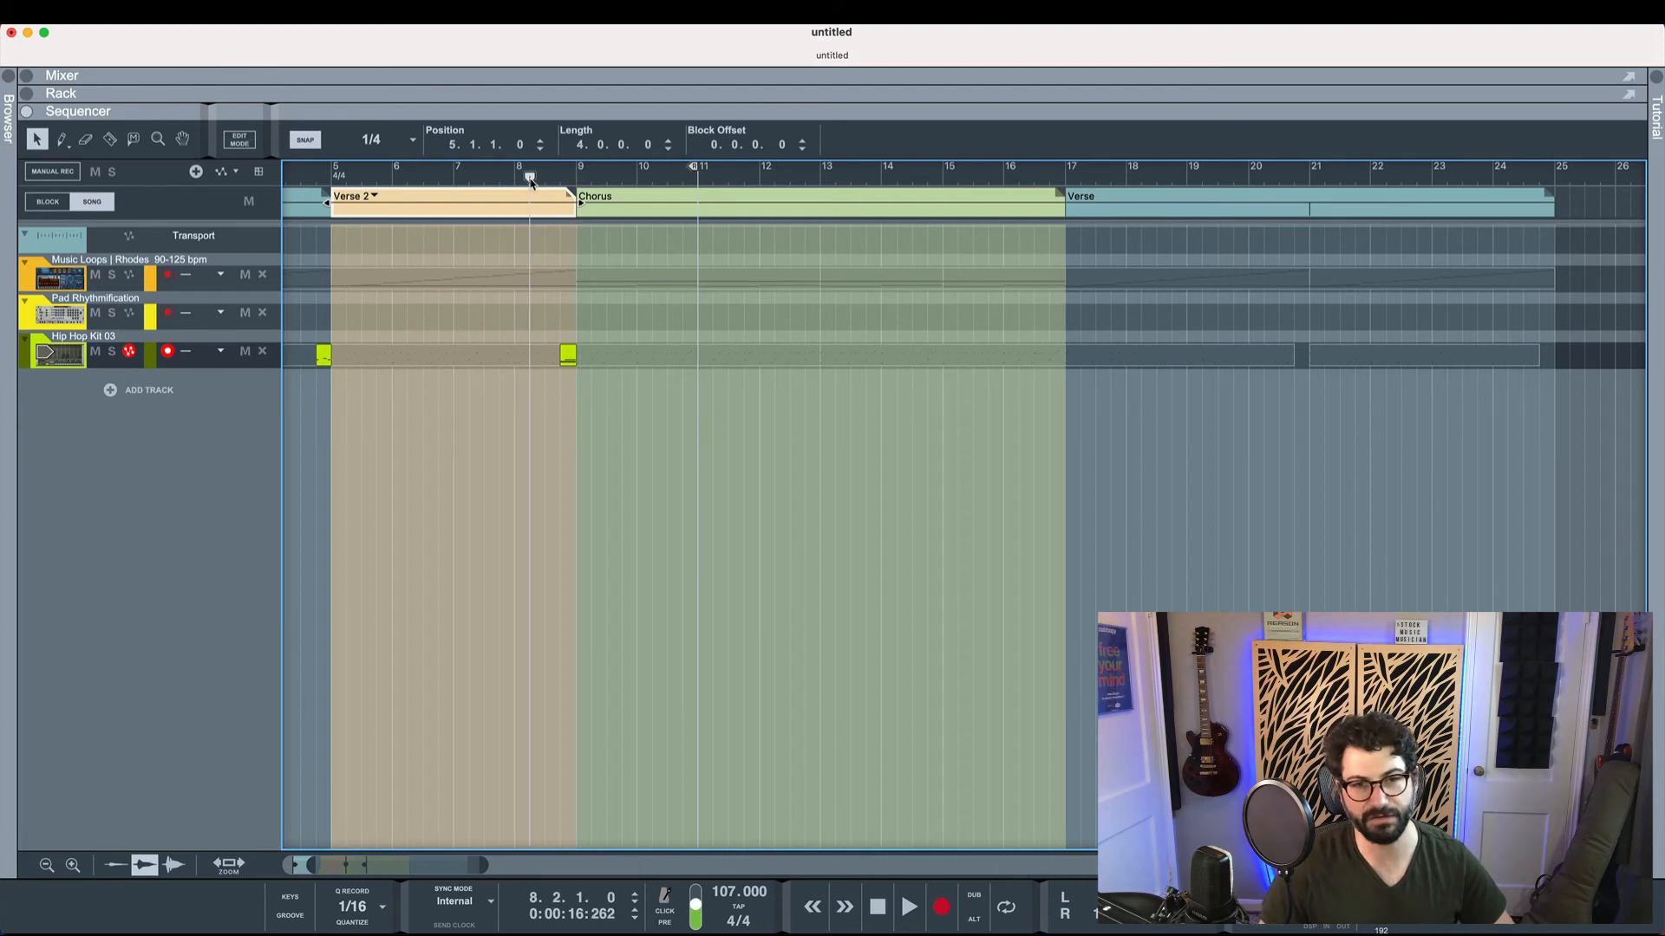
key("space")
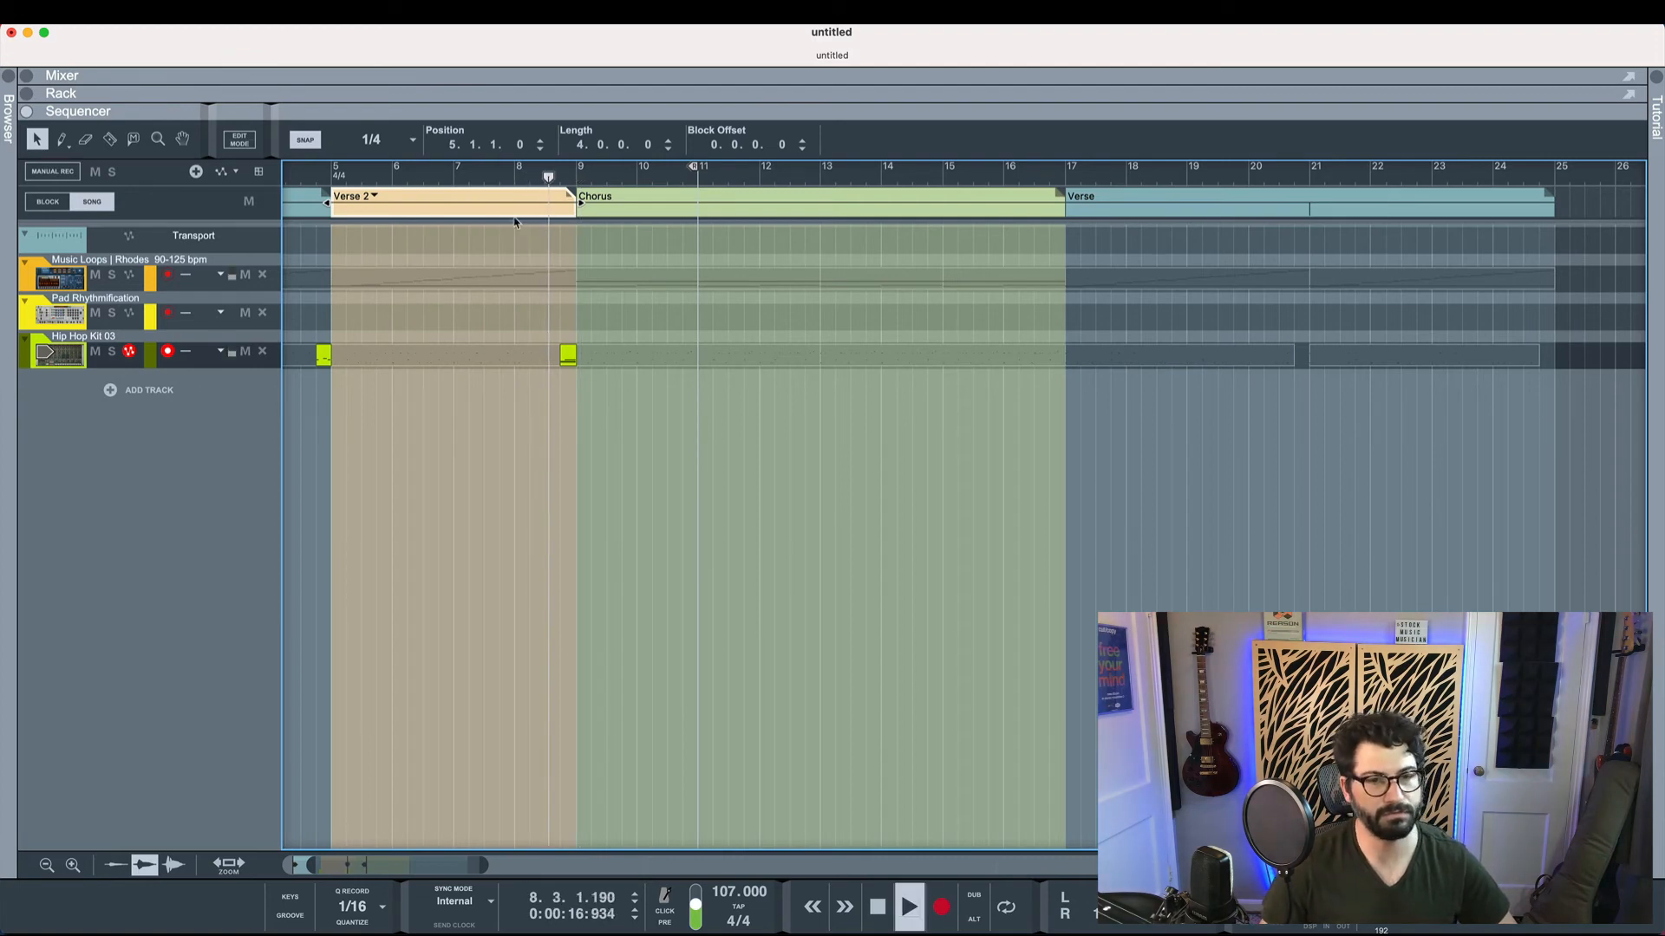
key("space")
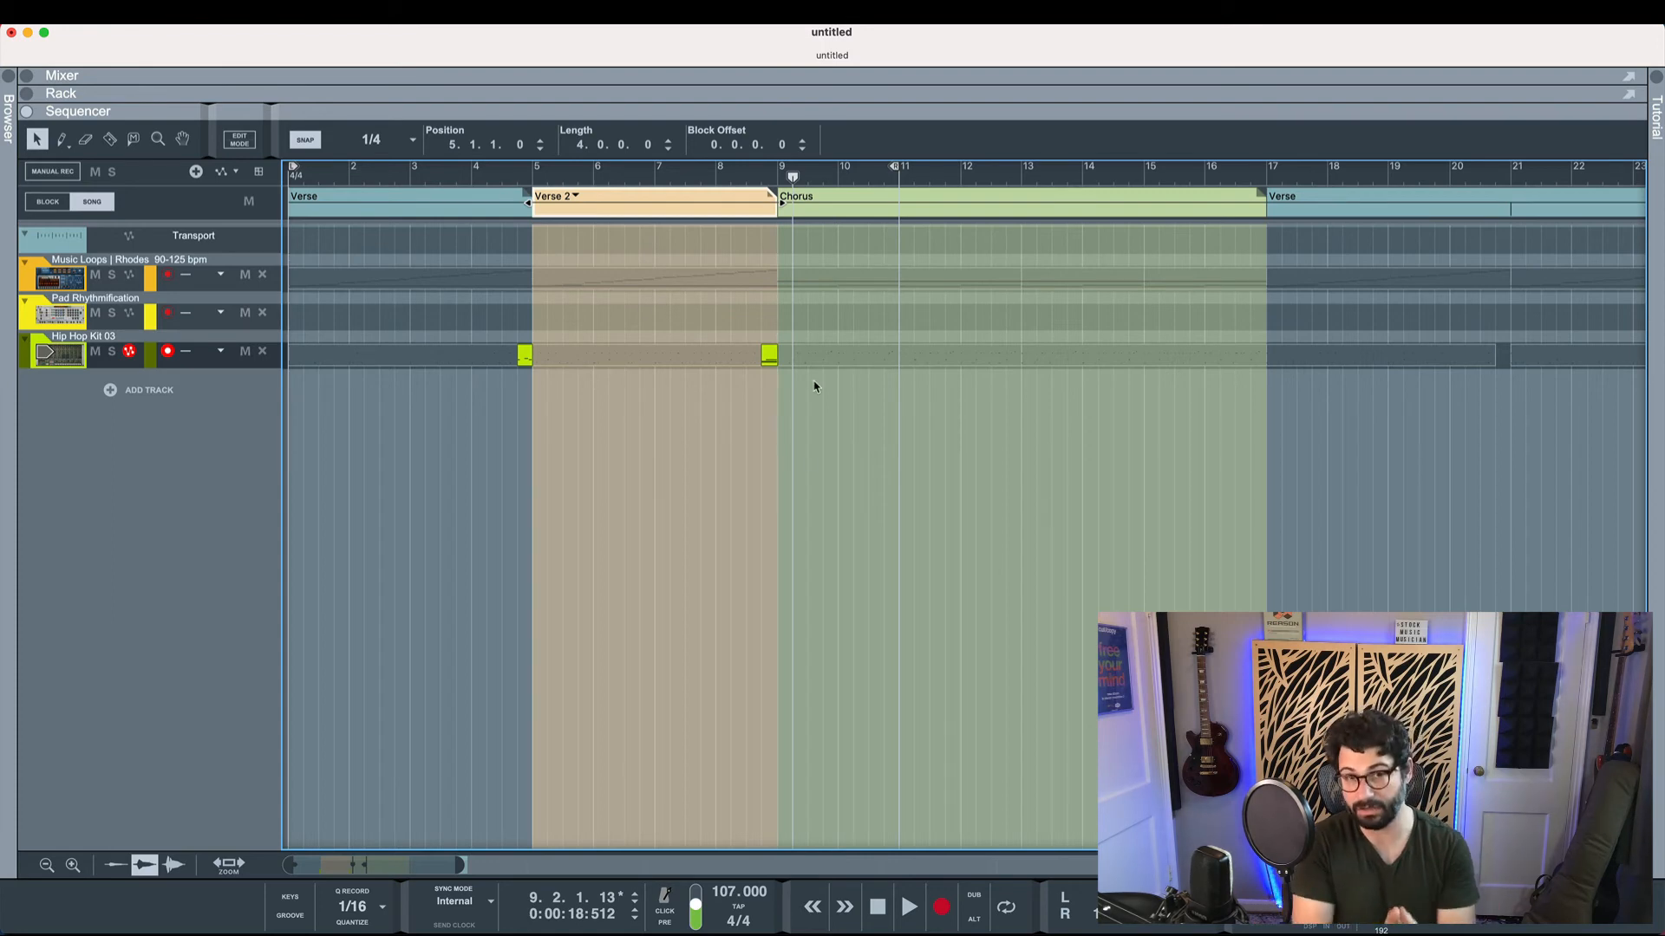
scroll(688, 378, "down", 2)
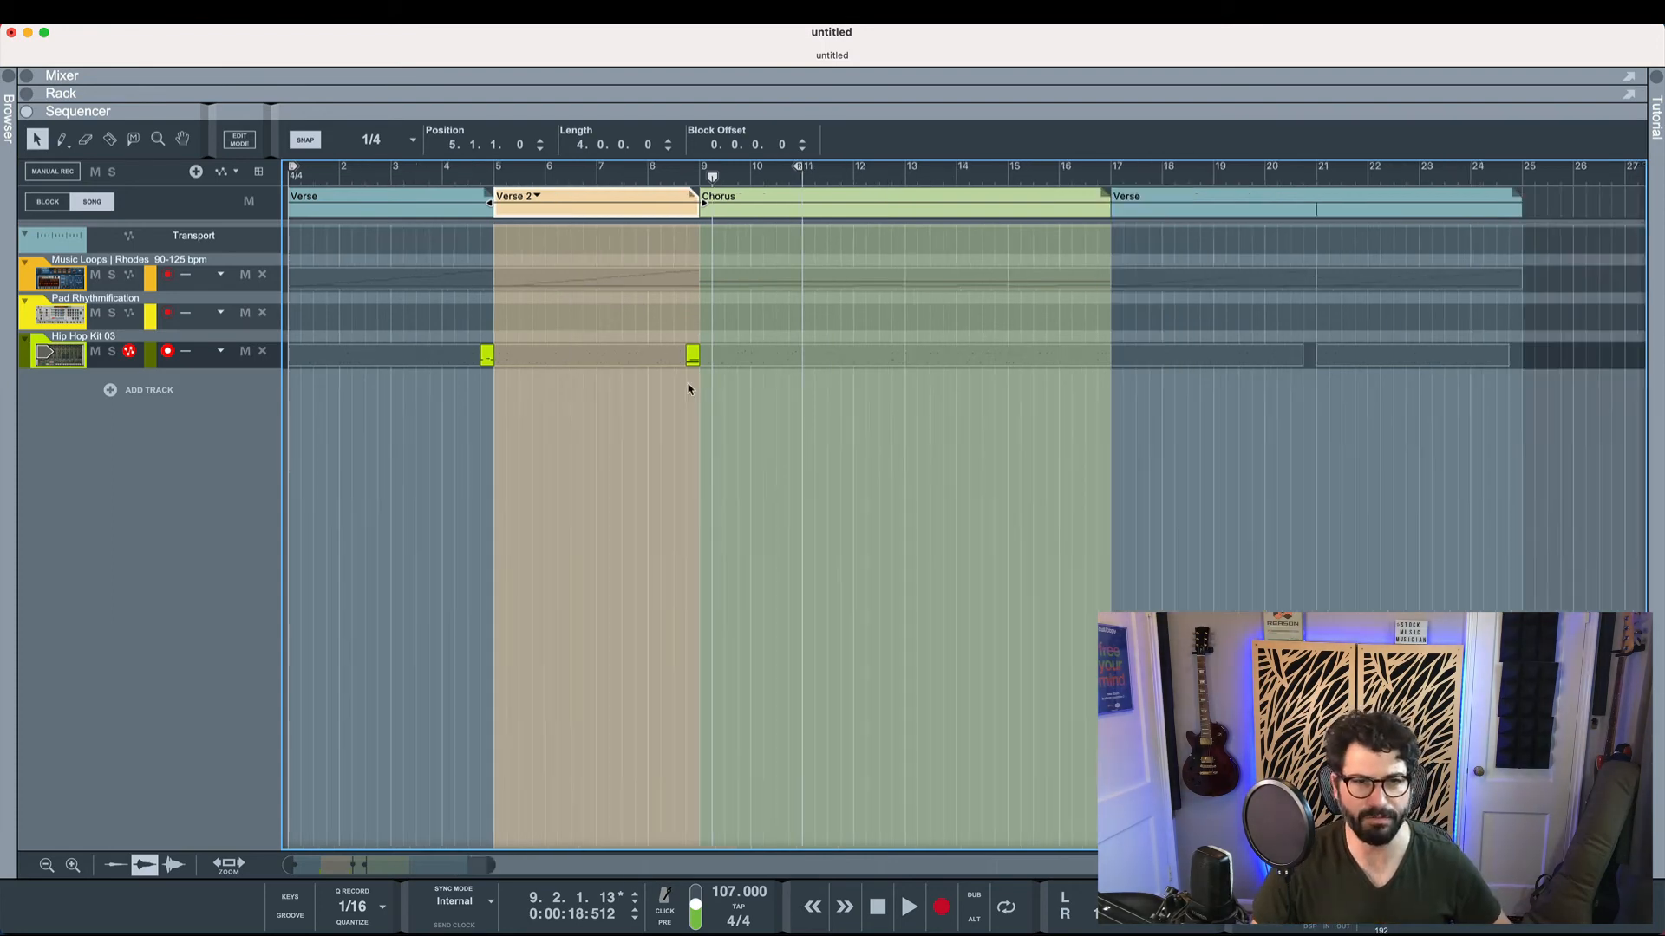
scroll(690, 387, "down", 4)
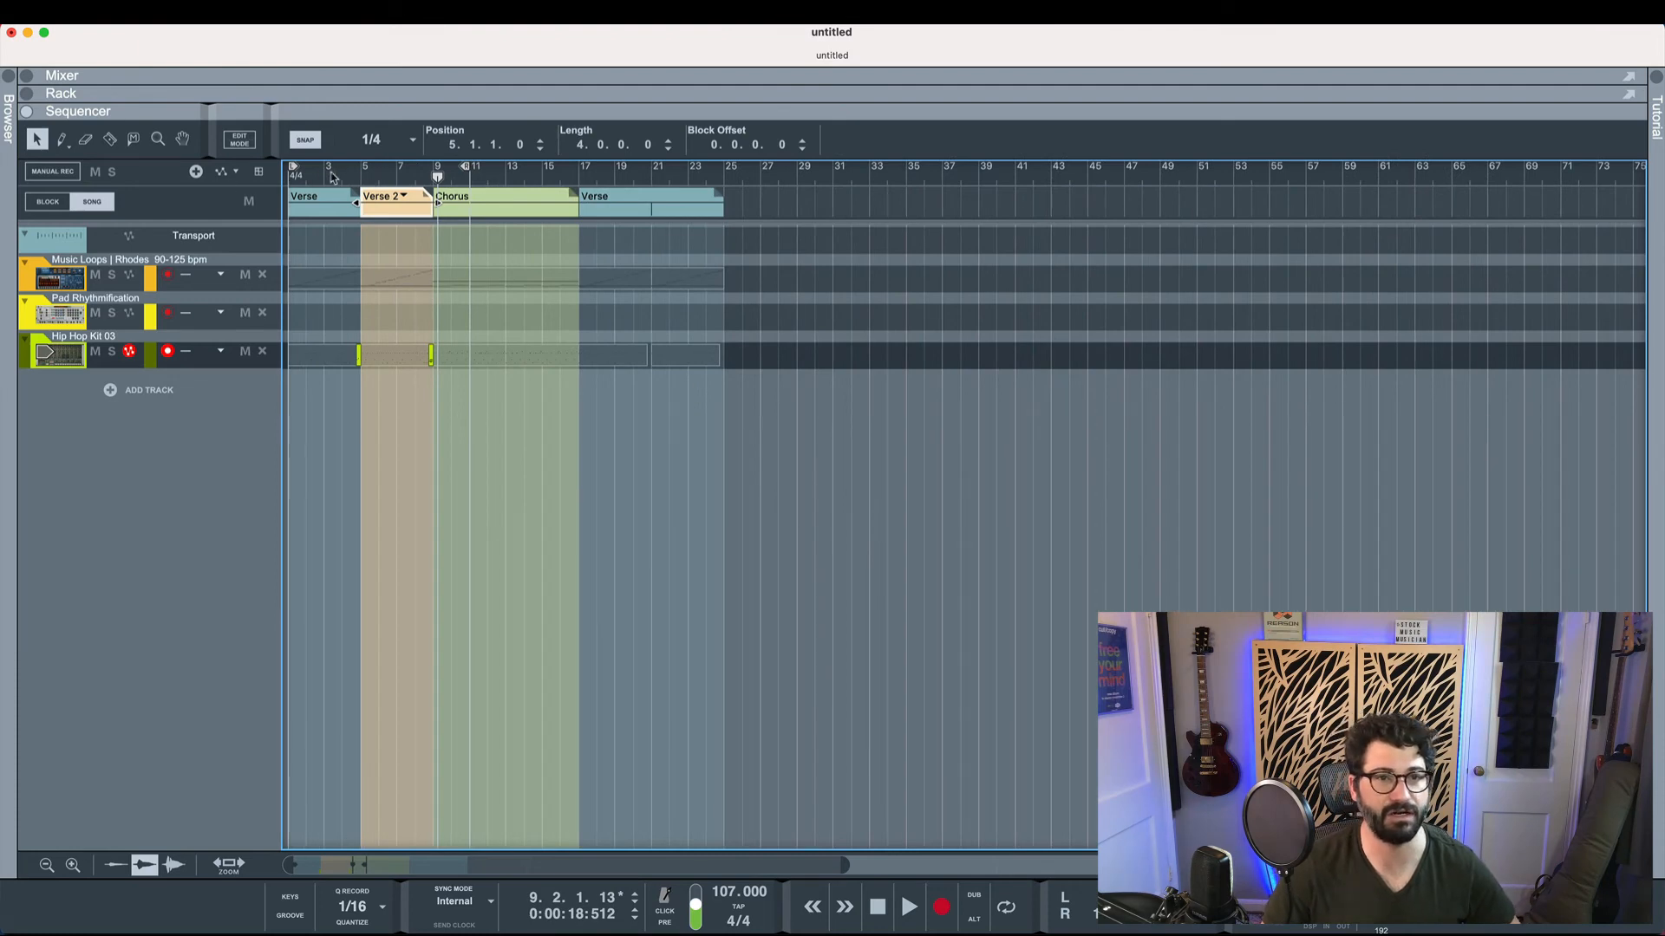
Reset the song position to bar 1 and add a Europa synthesizer instrument track
left_click_drag(332, 176, 289, 176)
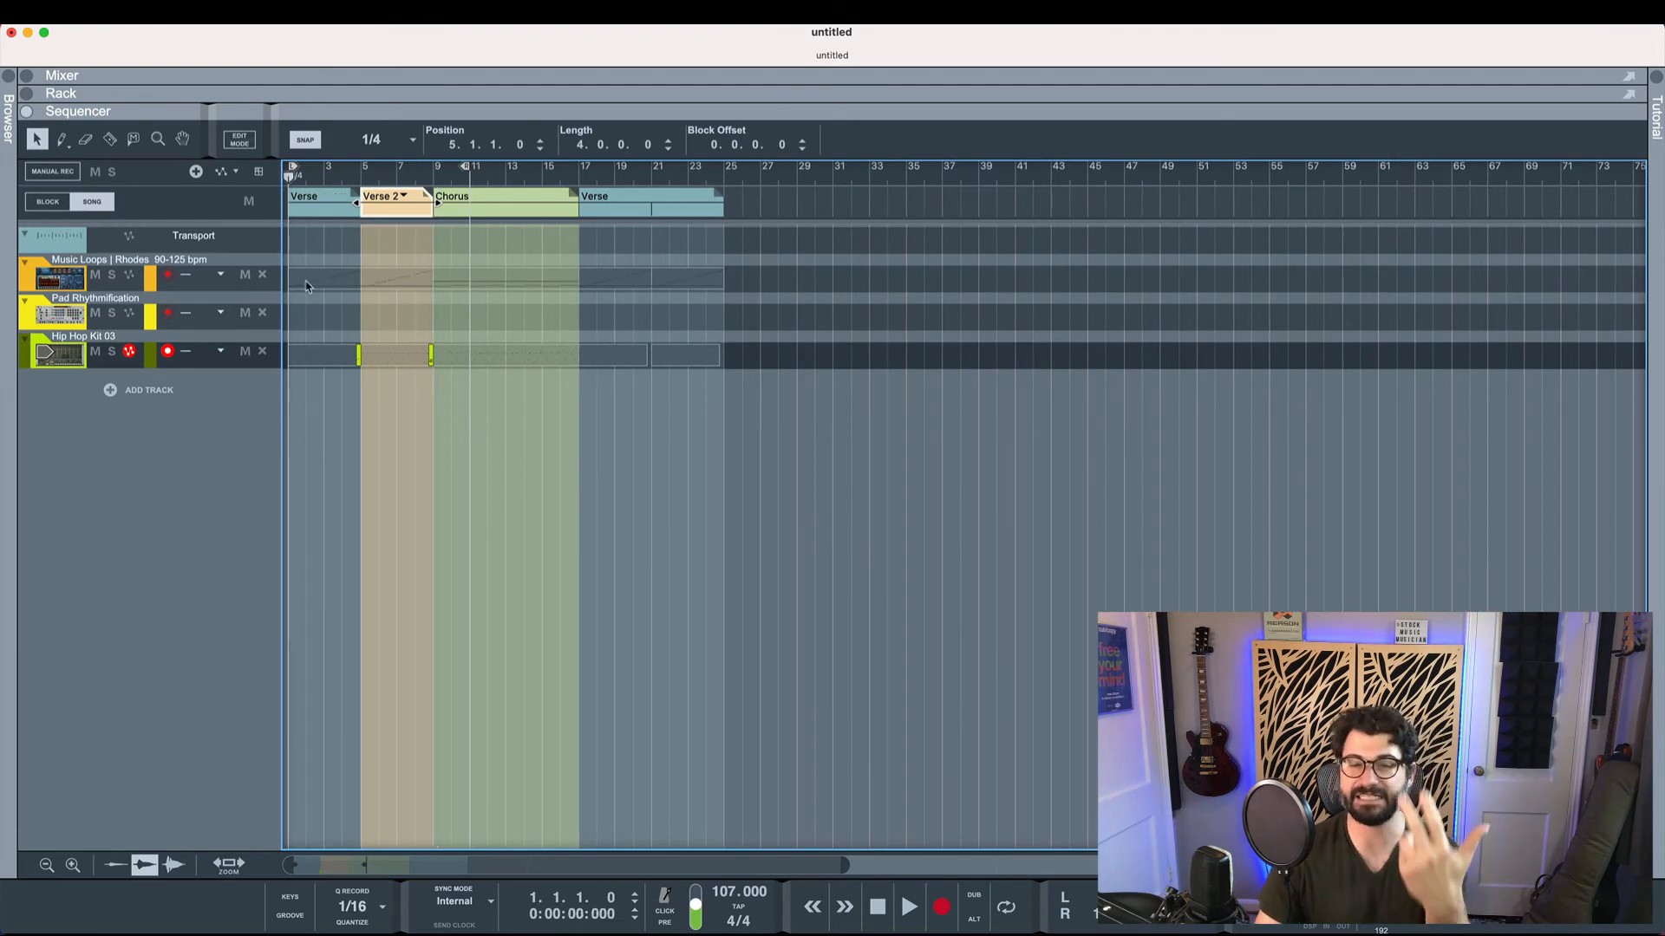
left_click(158, 394)
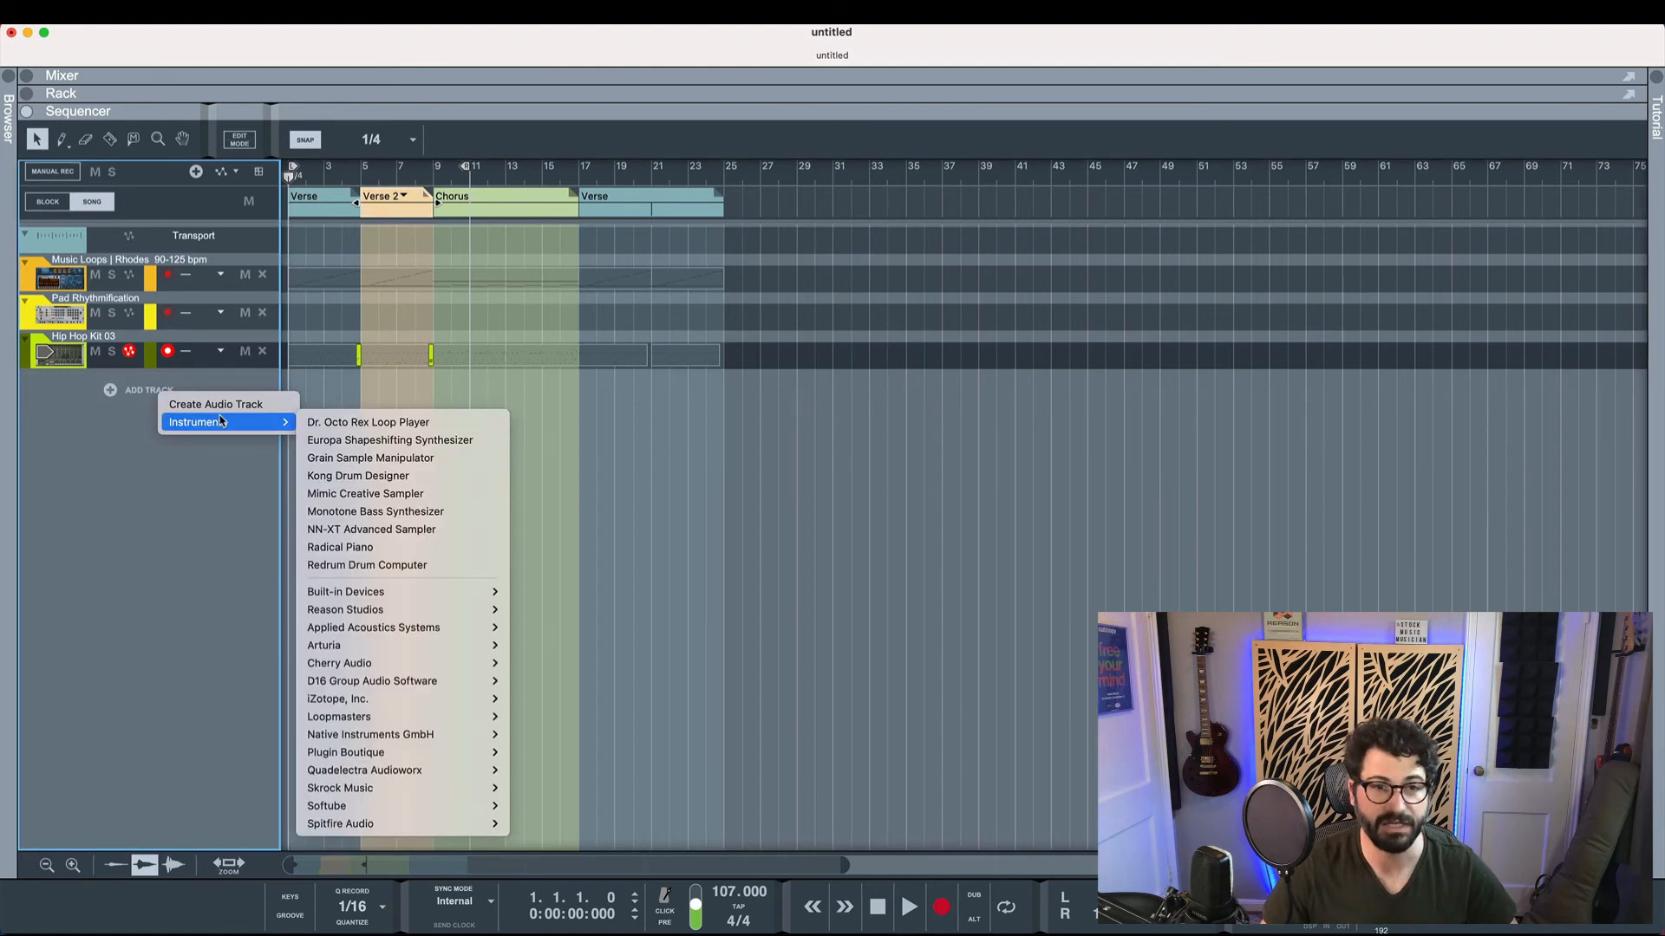
mouse_move(200, 421)
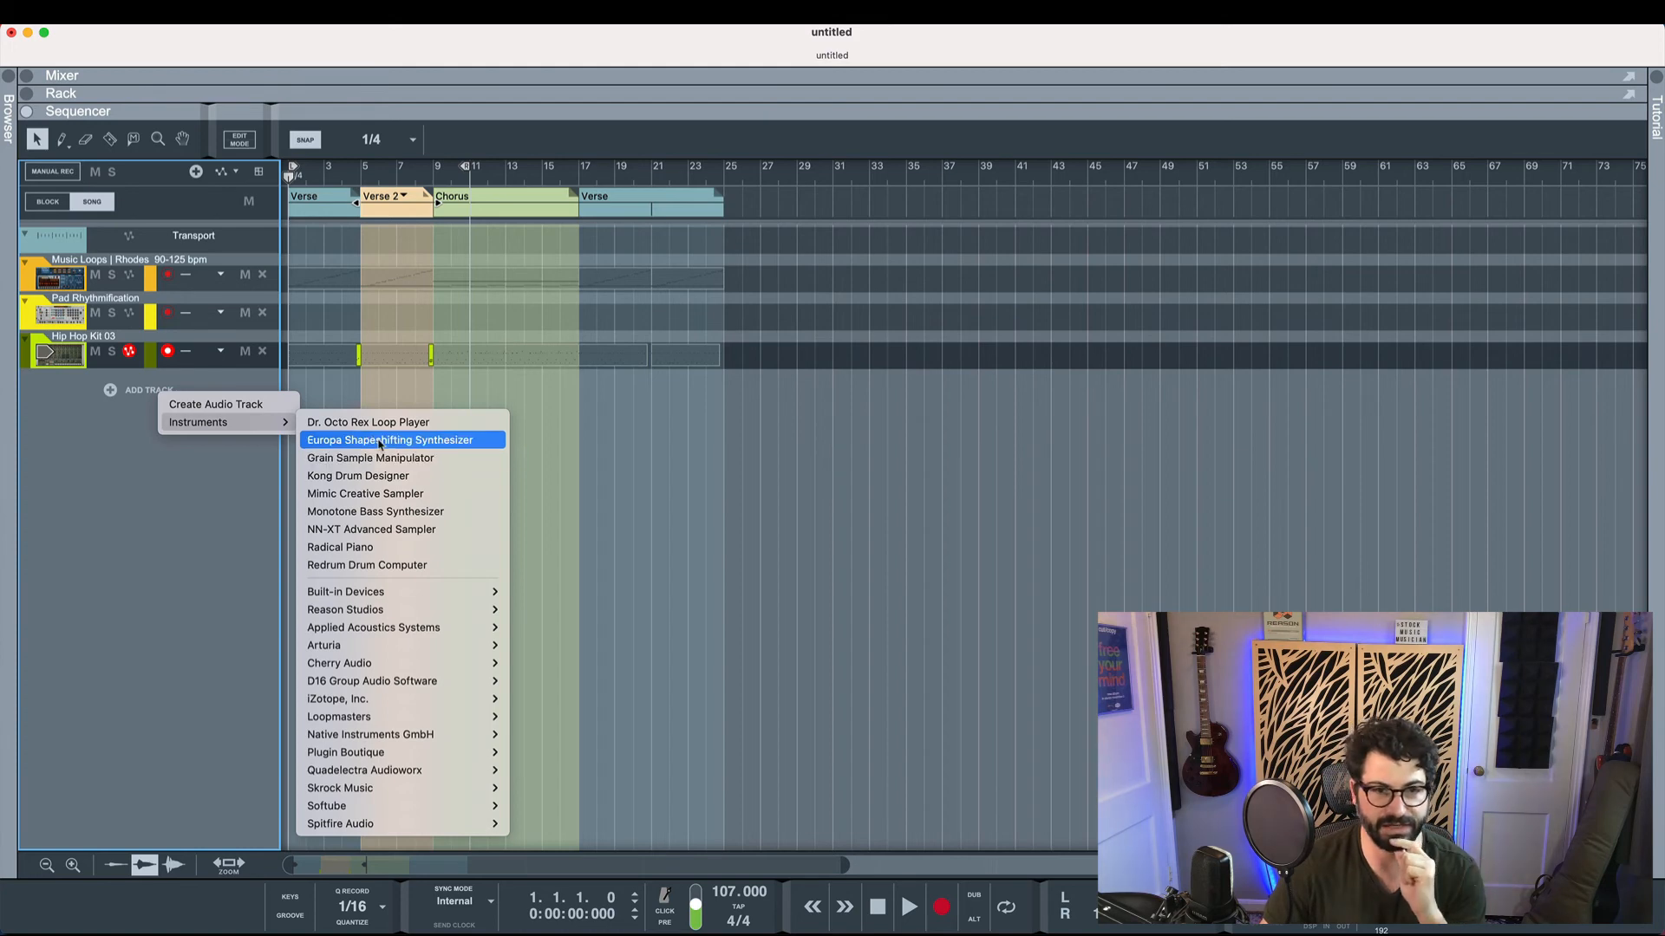
left_click(377, 440)
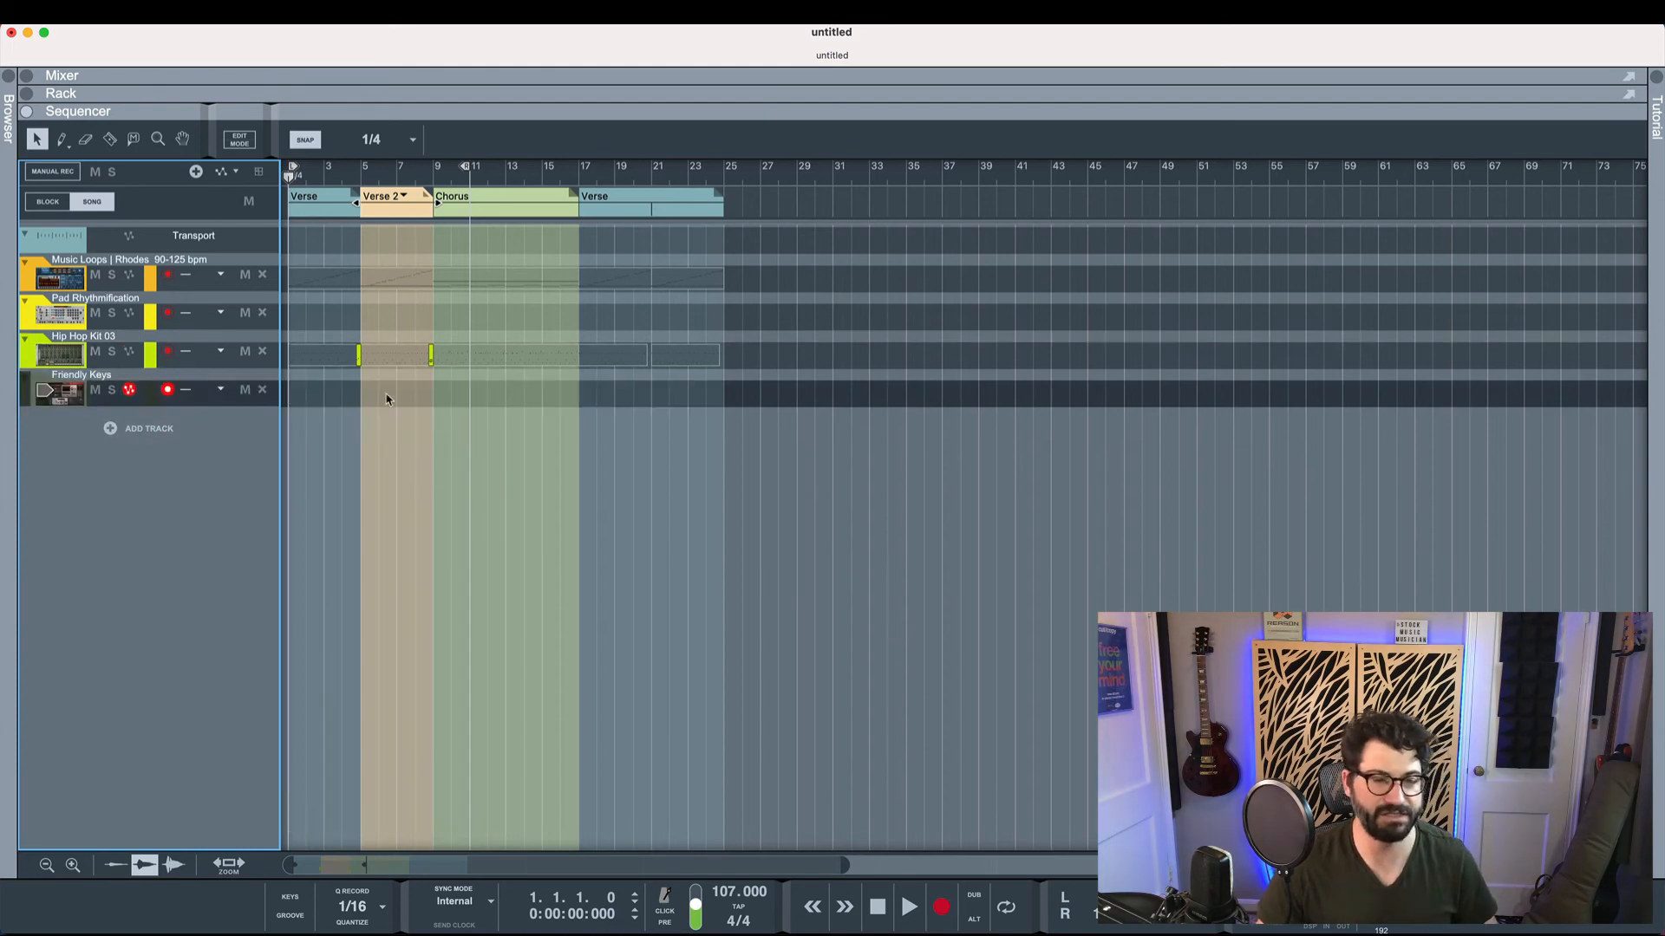
key("F6")
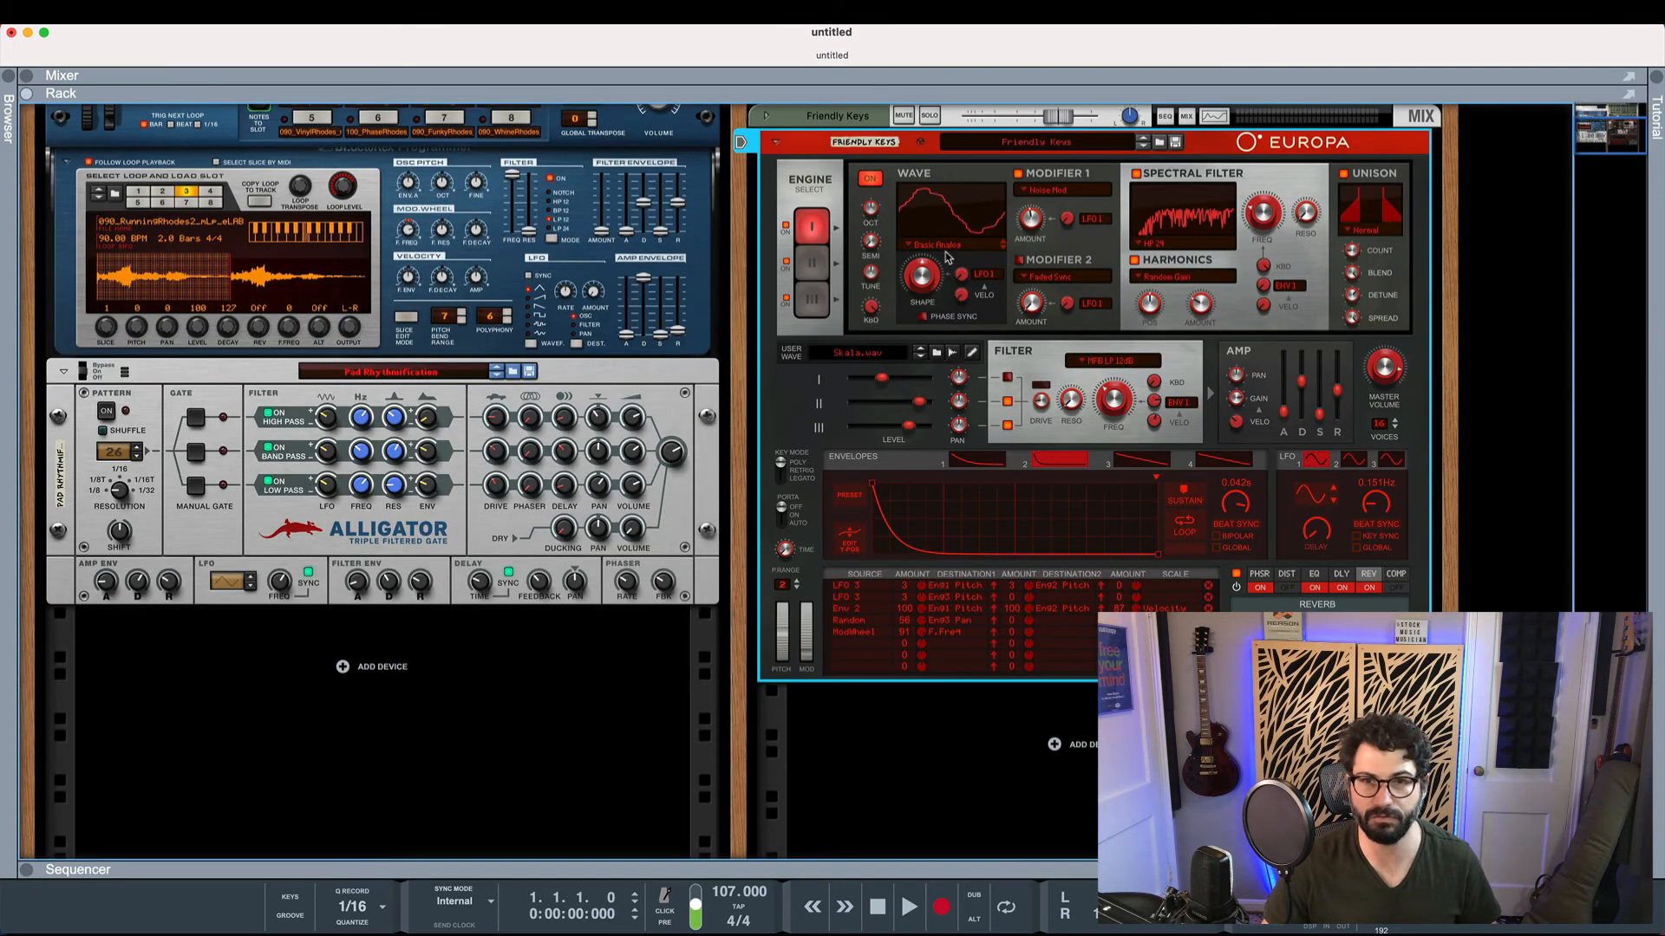
scroll(777, 480, "up", 5)
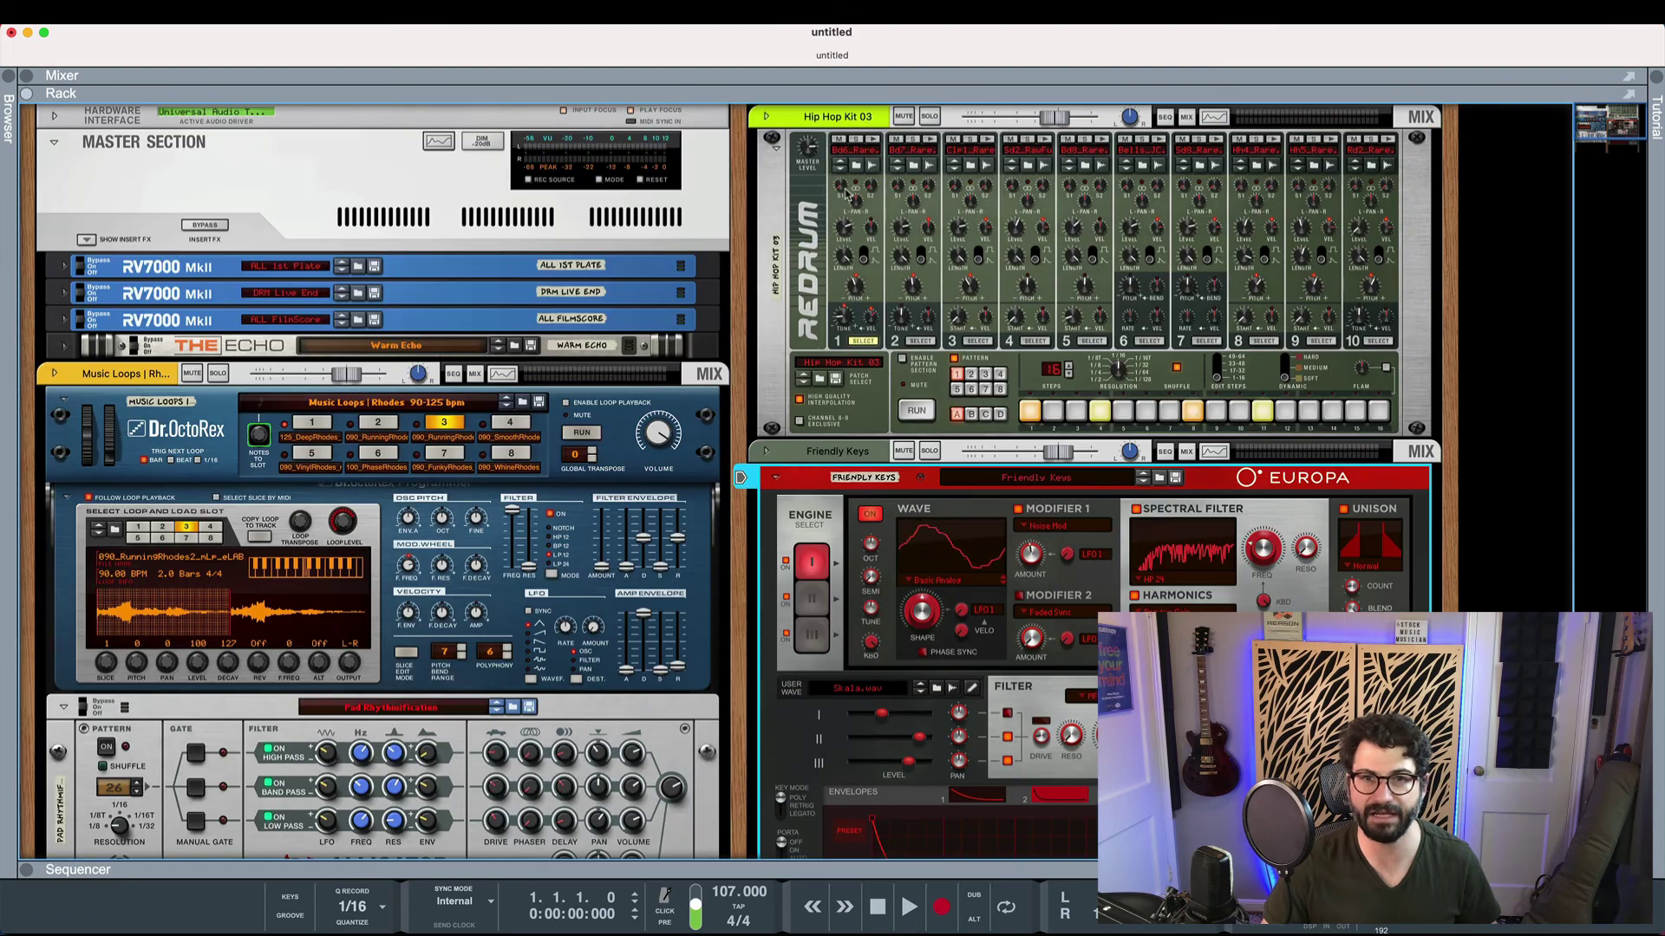
Insert a Dual Arpeggio player on the synth from the Browser's Players folder
left_click(764, 452)
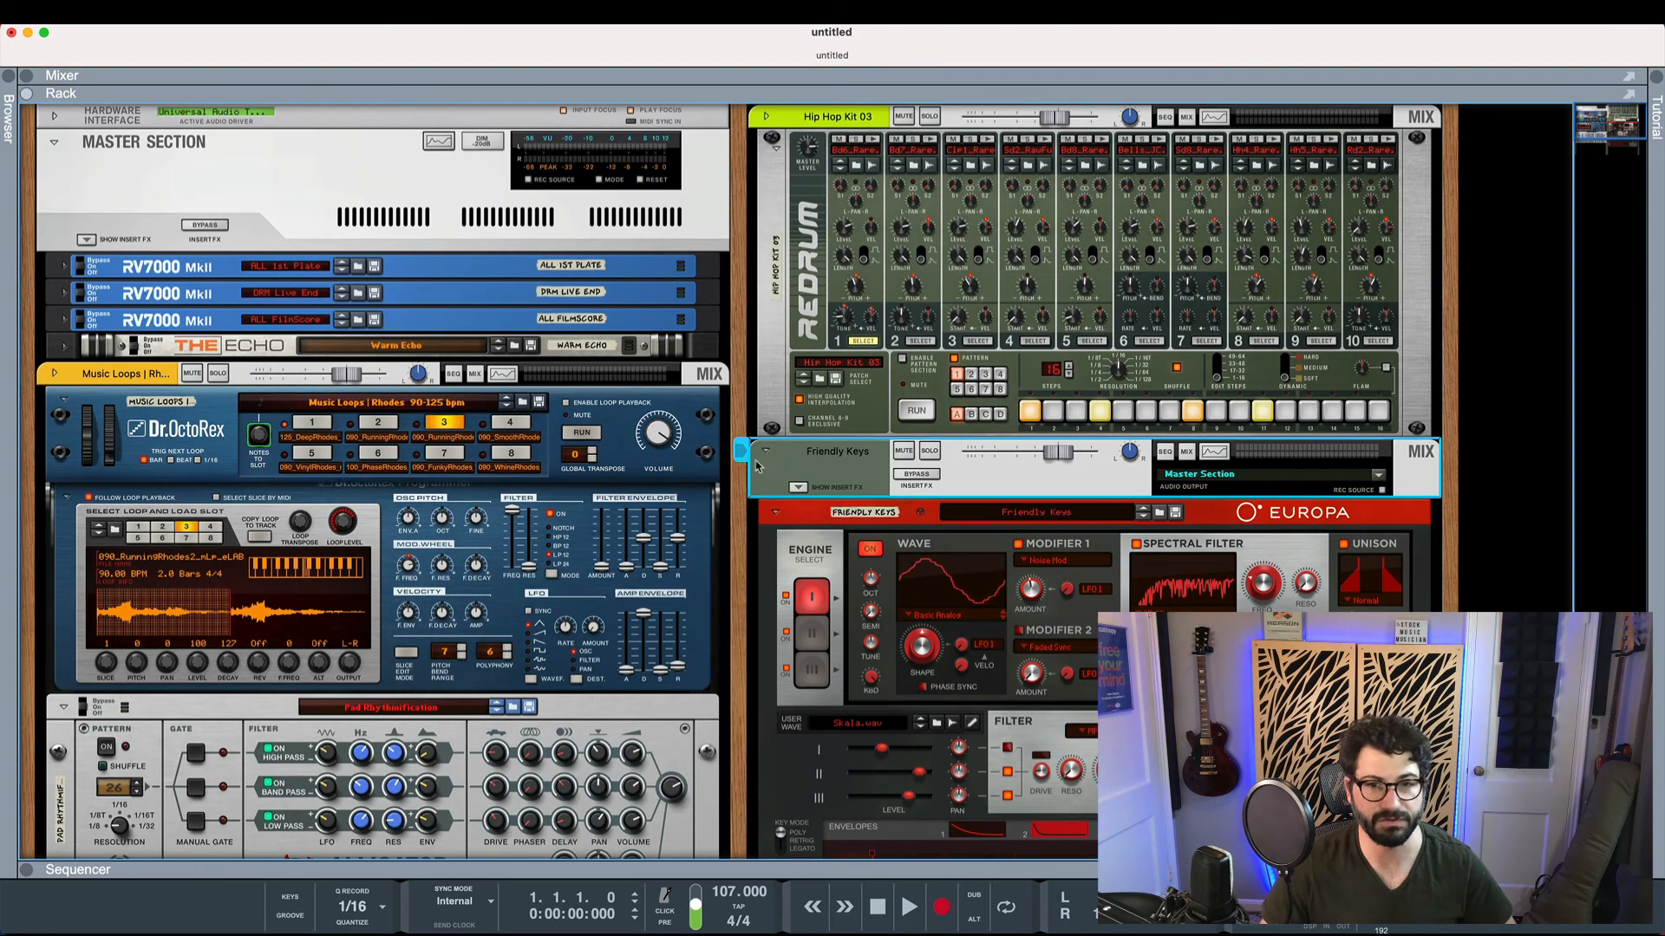
left_click(10, 83)
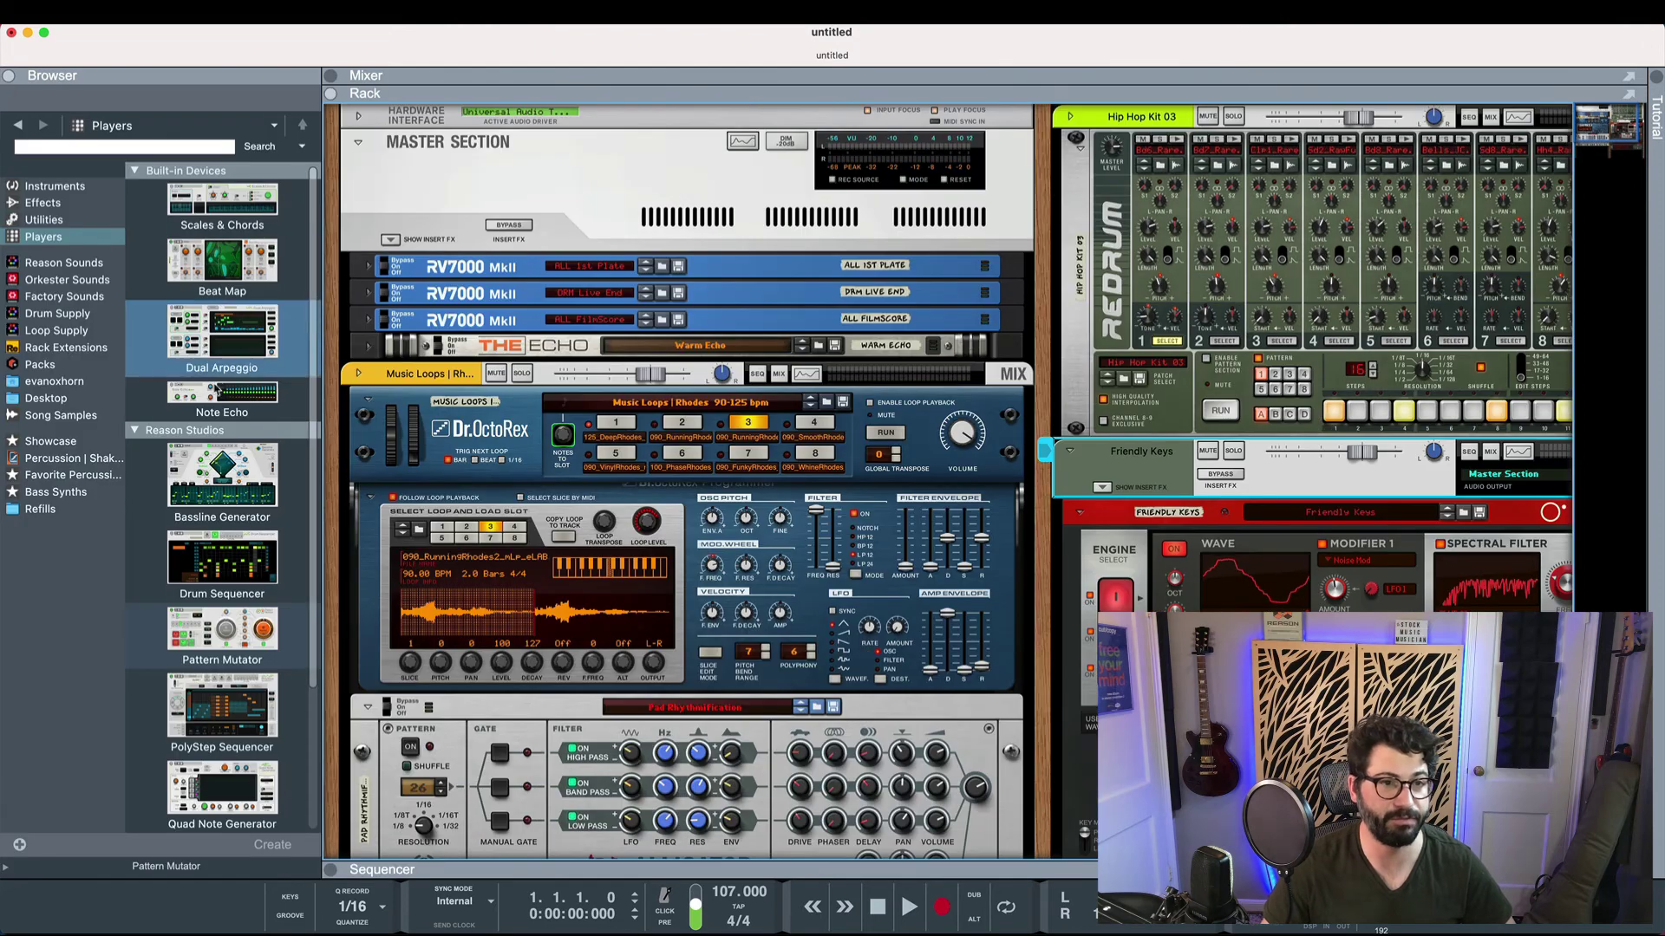
double_click(226, 331)
key("F7")
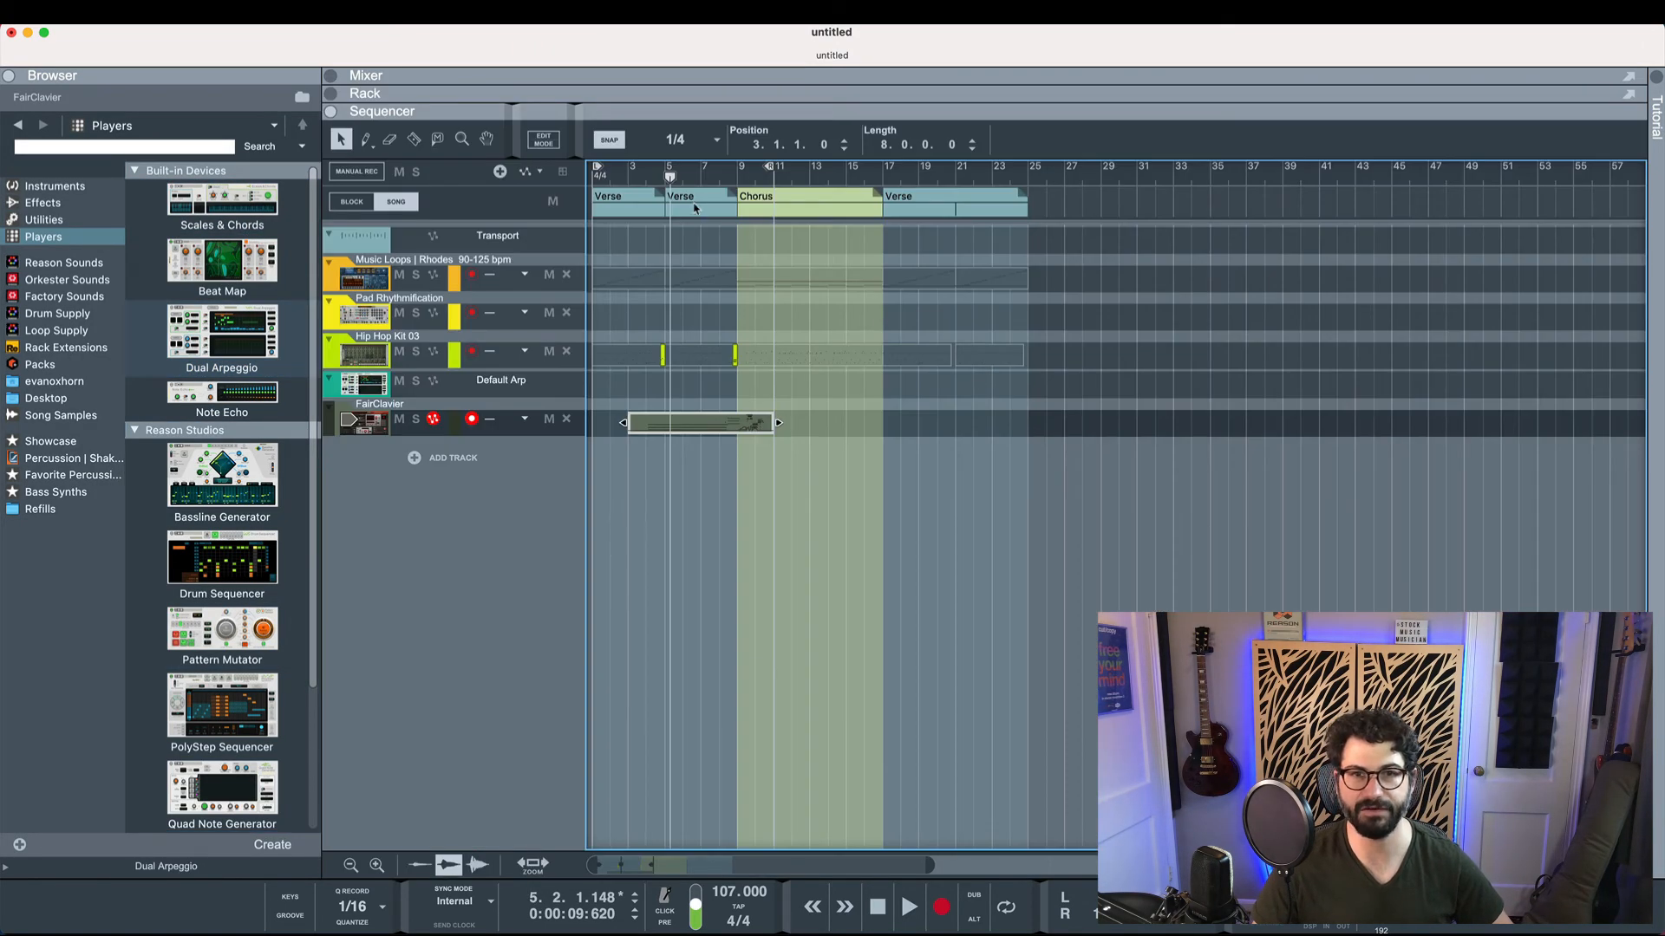
While playing, pull the FairClavier channel fader in the rack down to about -10 dB
left_click(646, 176)
key("space")
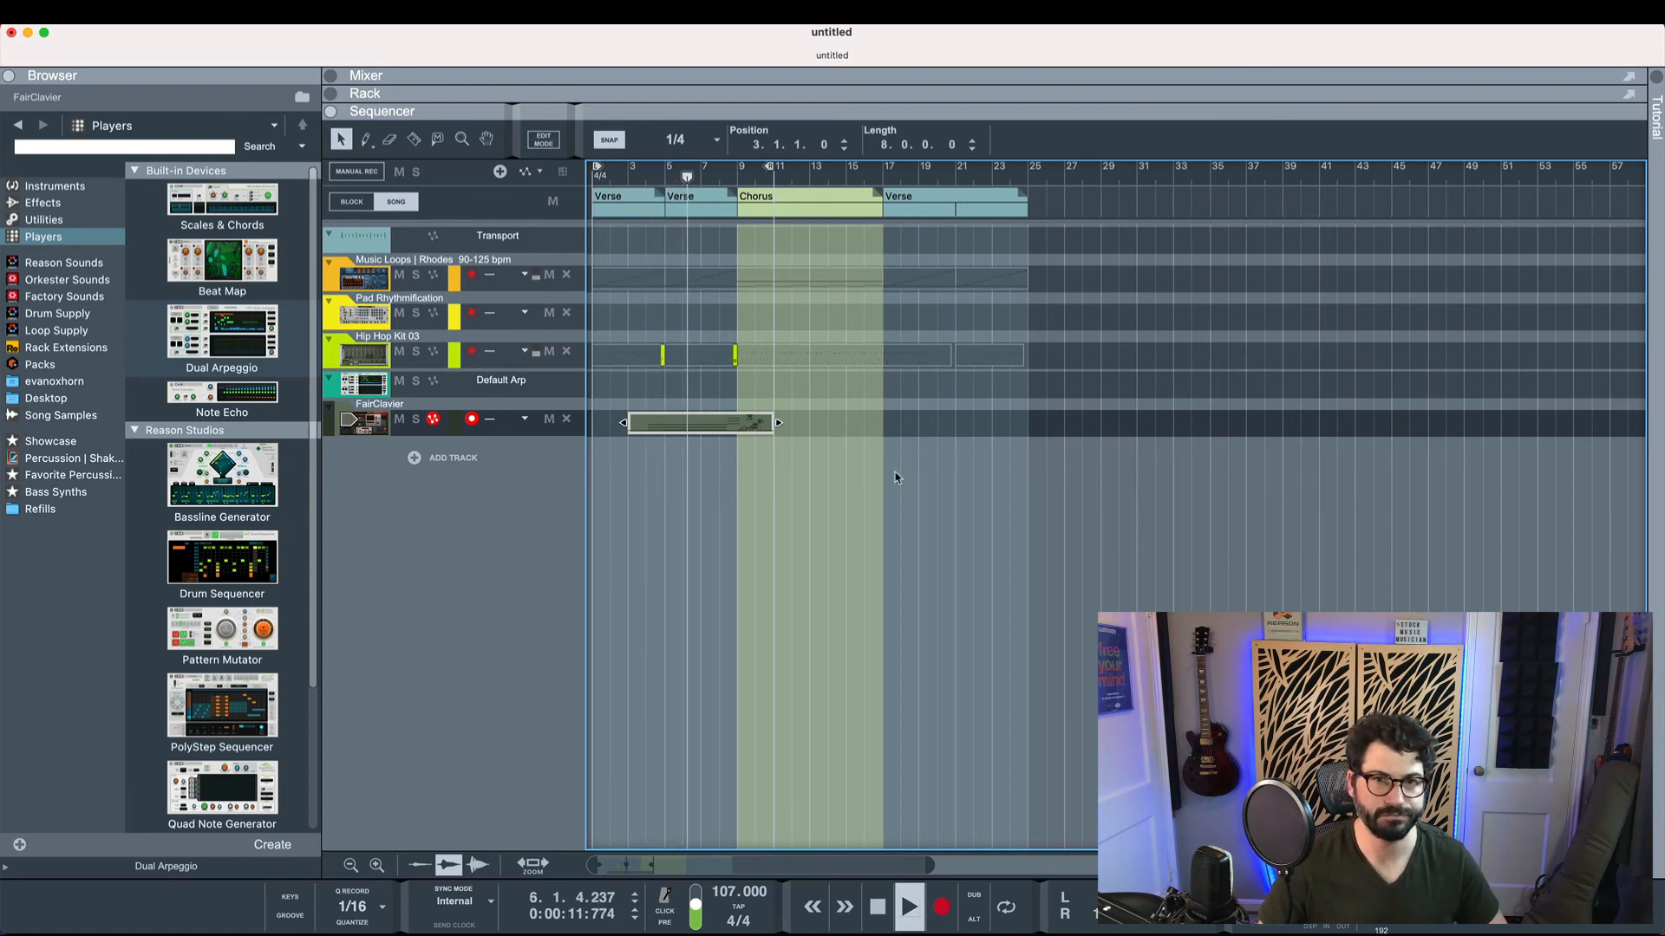
key("F6")
scroll(1165, 208, "up", 3)
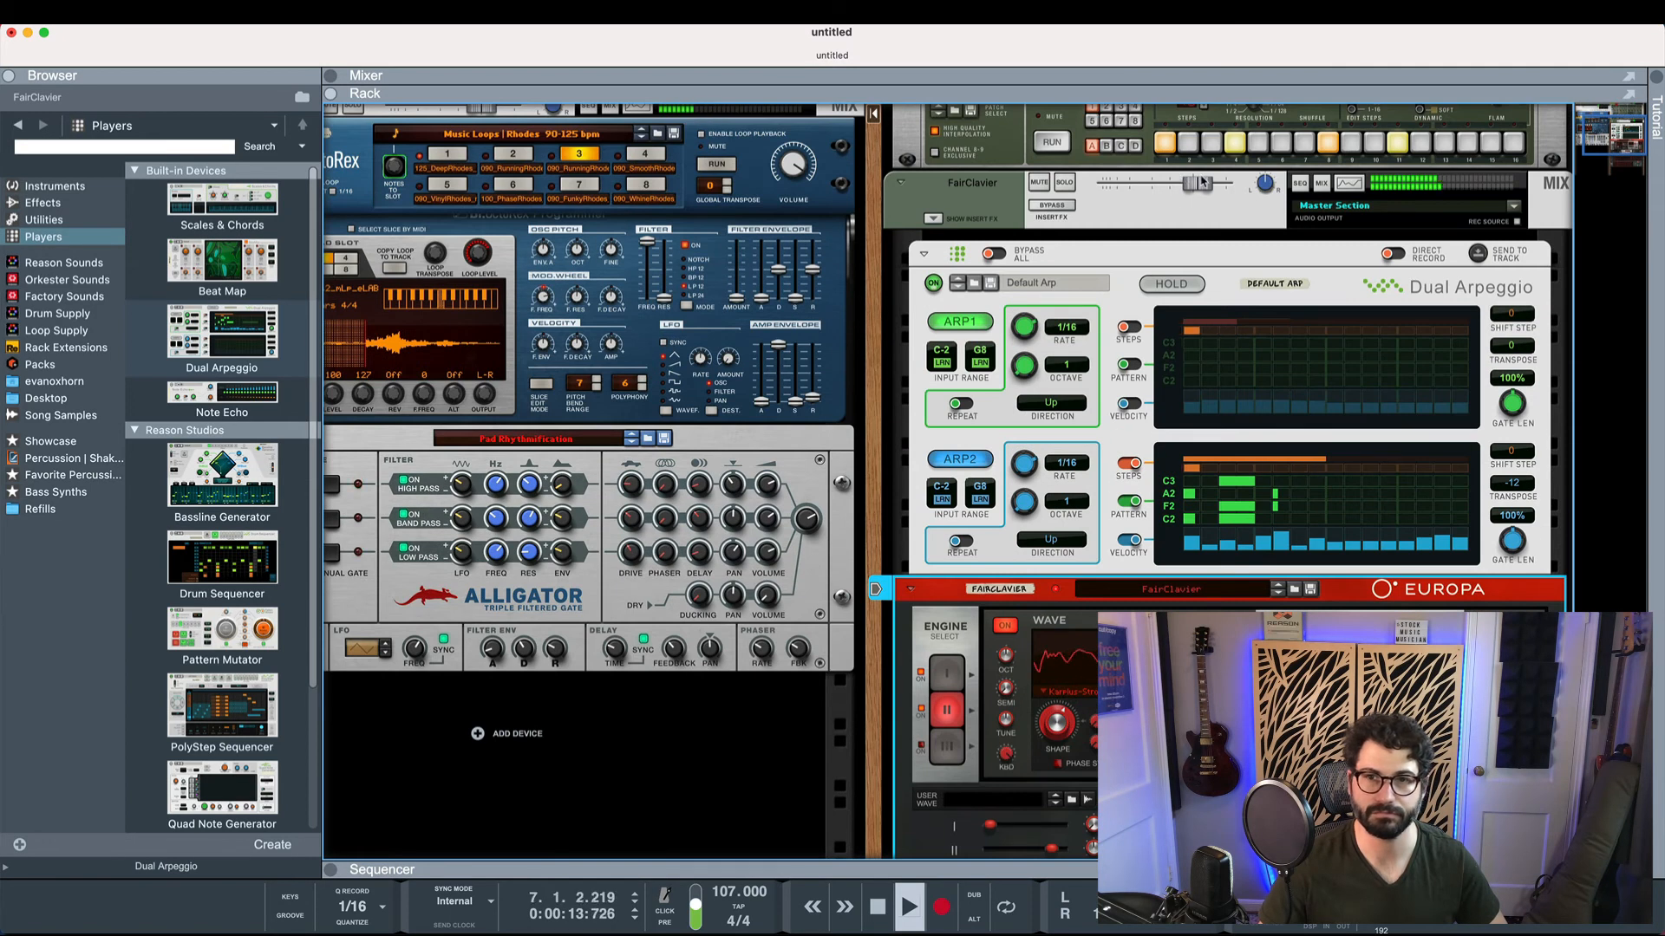
left_click_drag(1197, 183, 1169, 186)
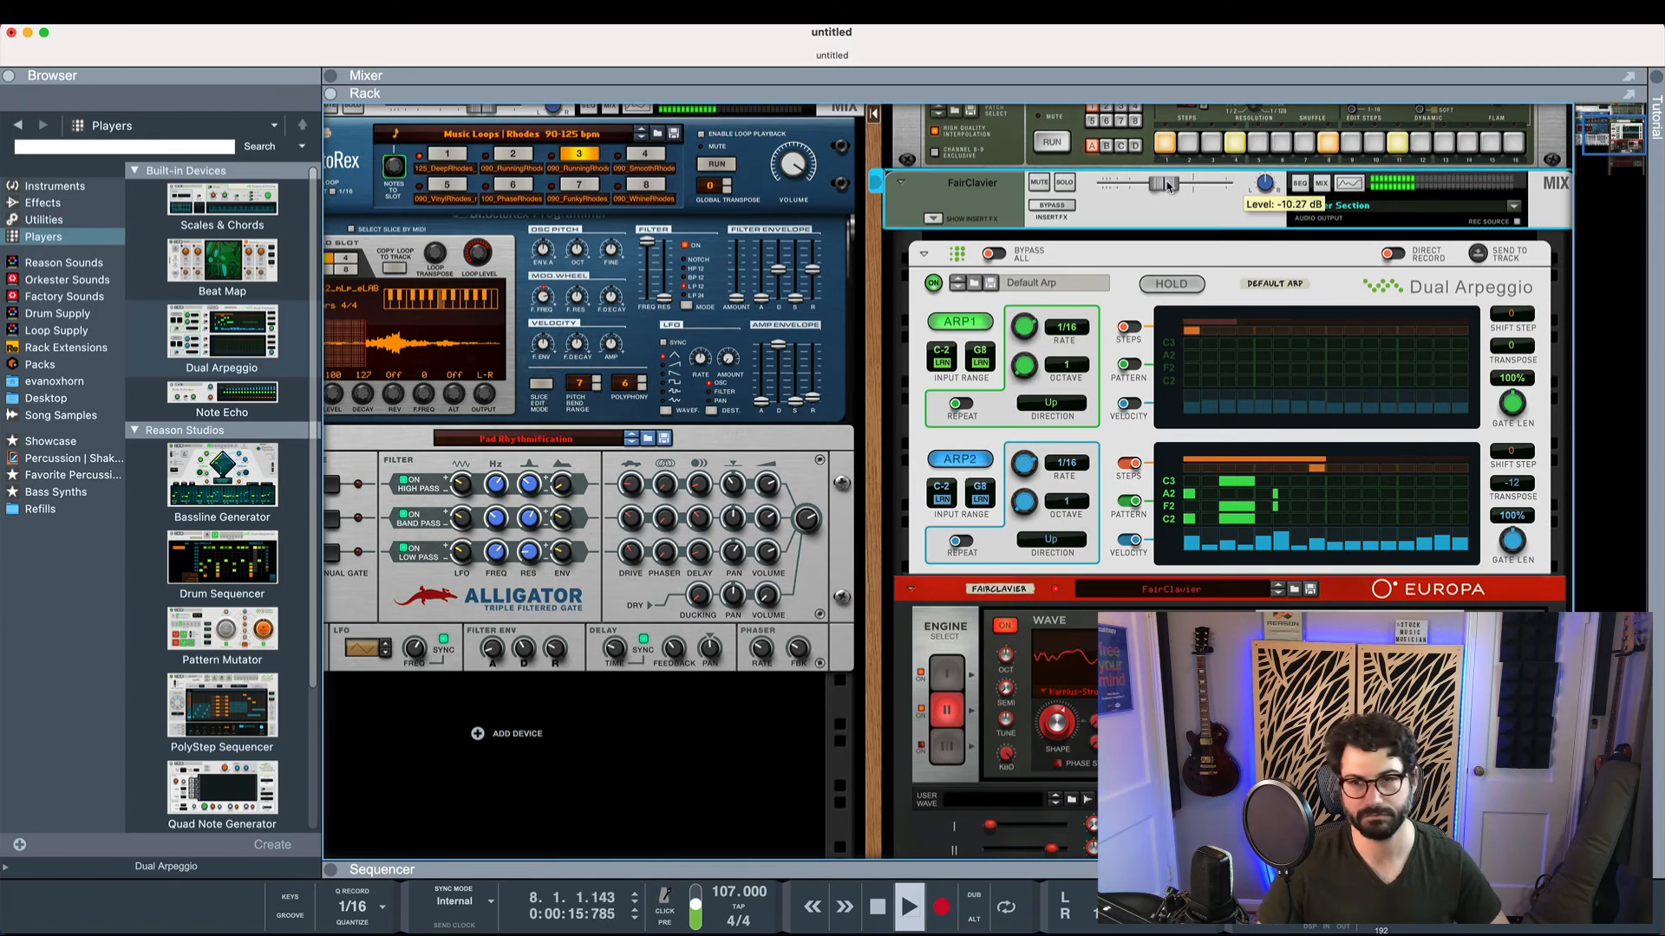
key("F7")
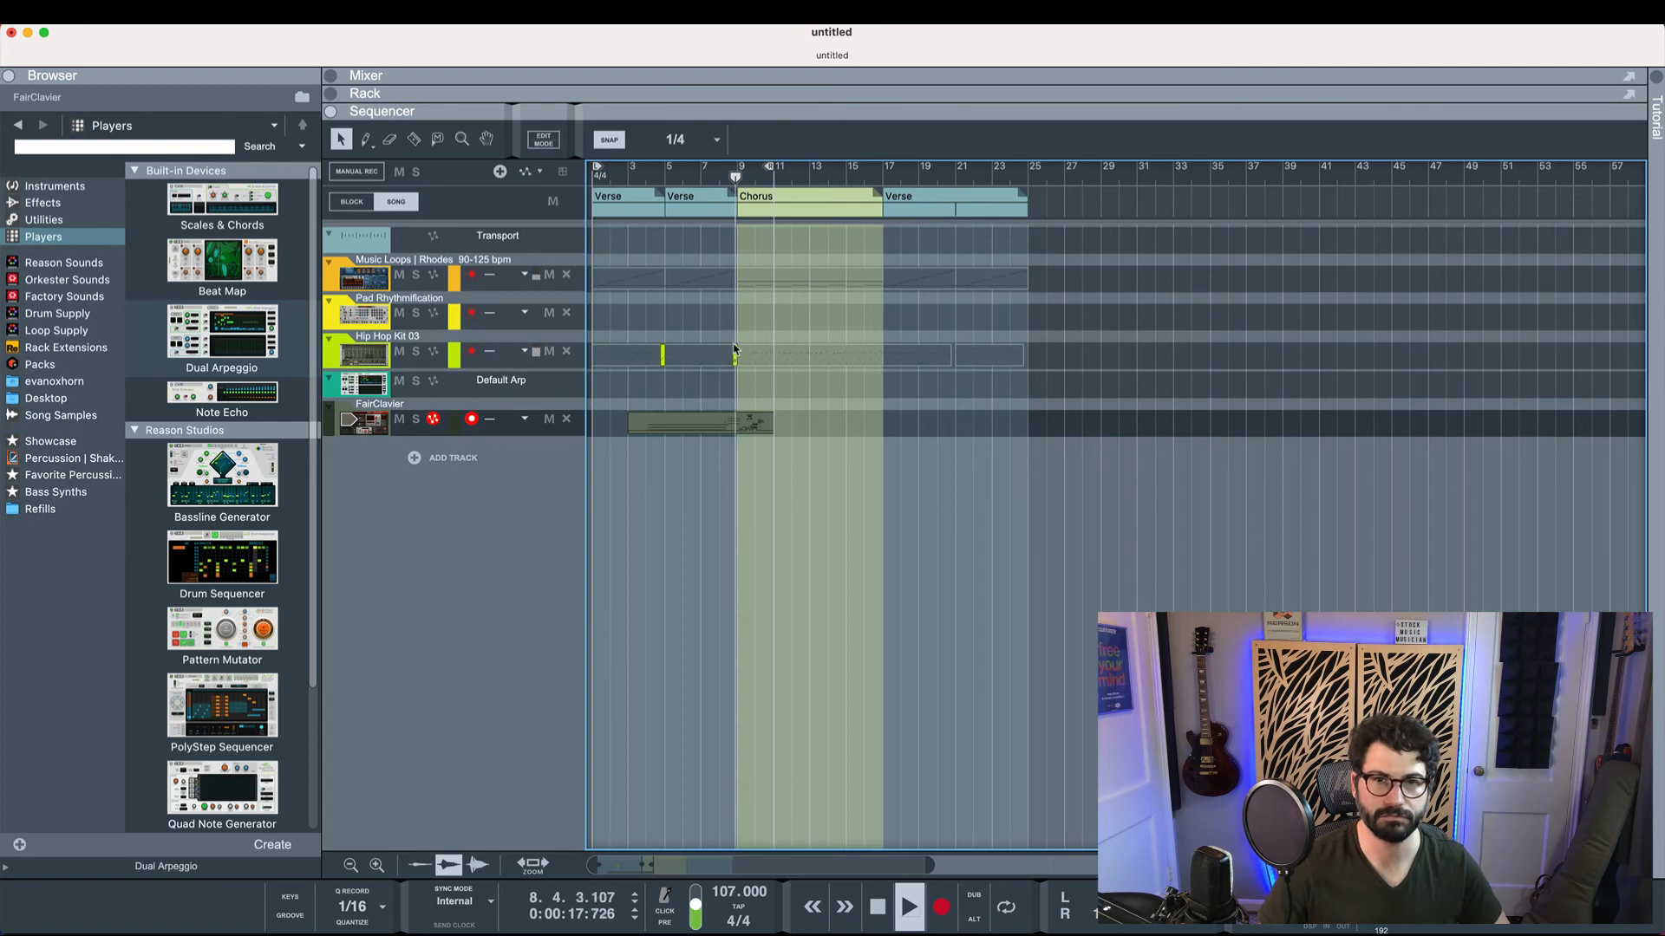
key("space")
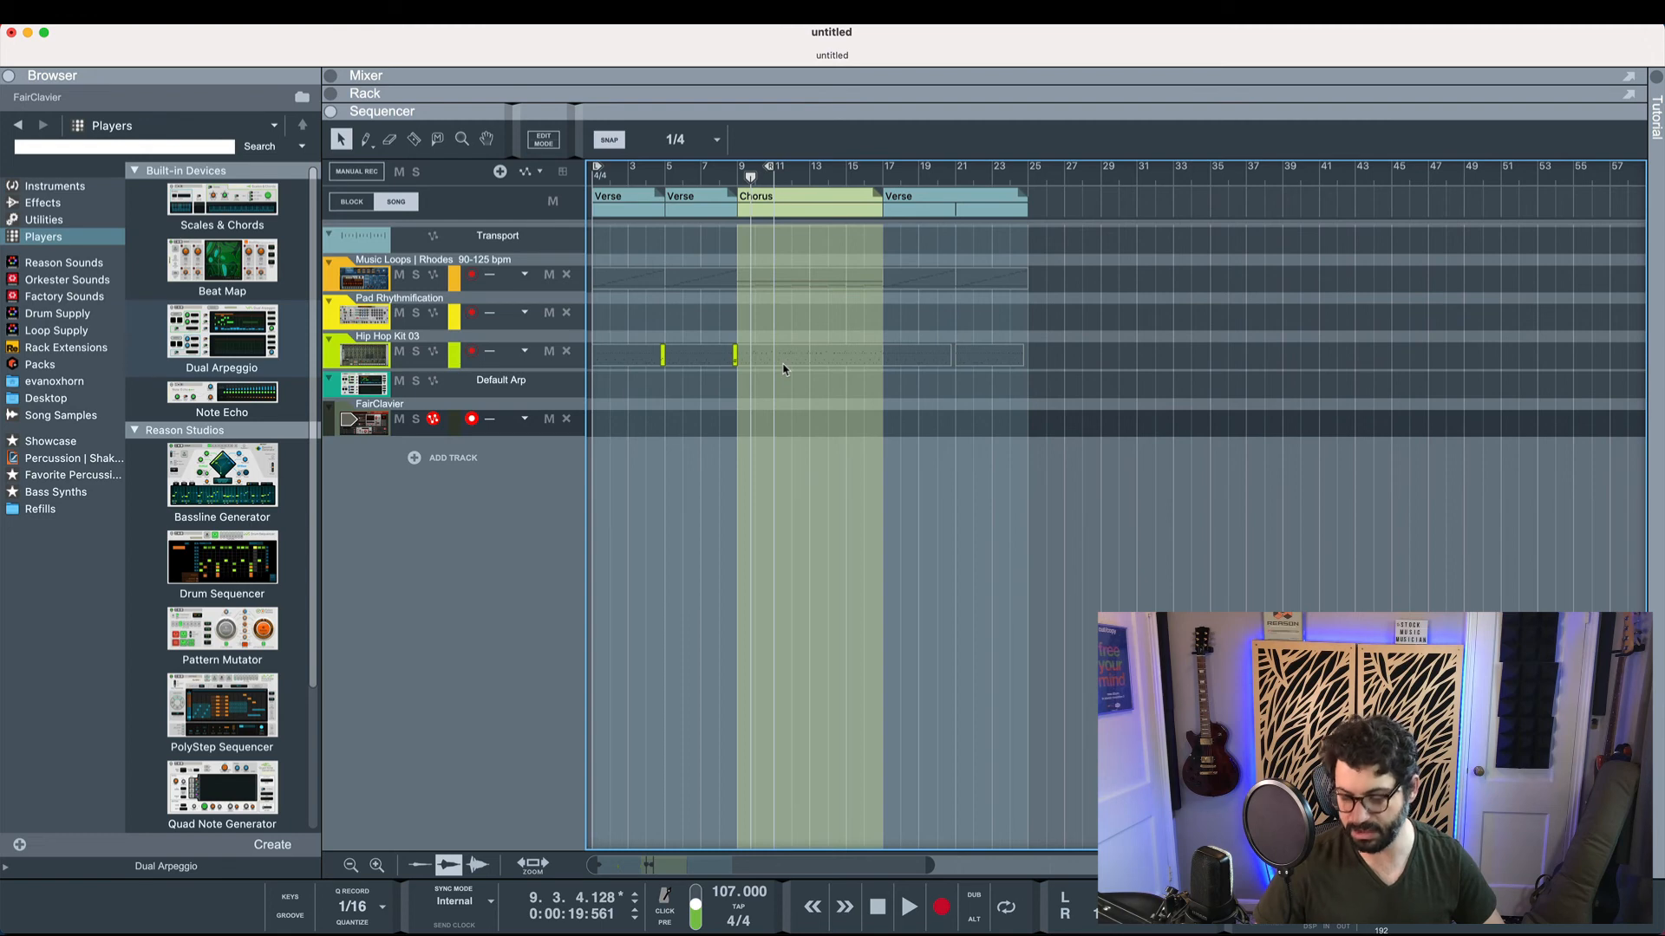
With mixer and sequencer shown, create a Mute On/Off clip on the drum lane at bar 1 for inline editing
key("F5")
scroll(1322, 536, "down", 5)
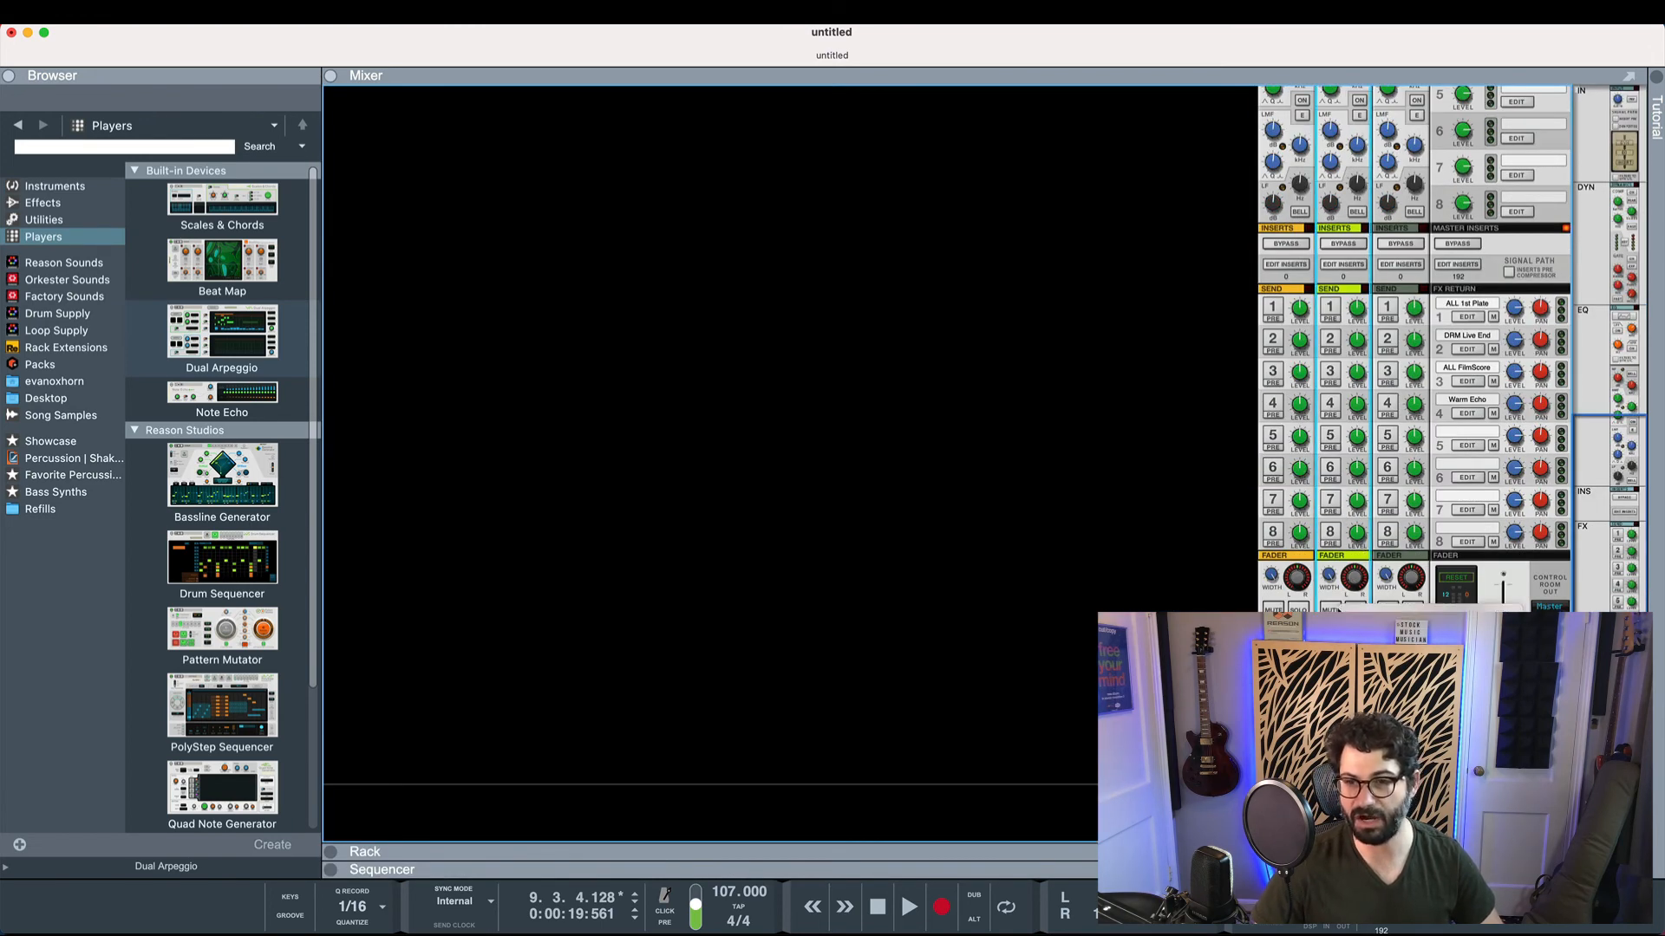
key("F7")
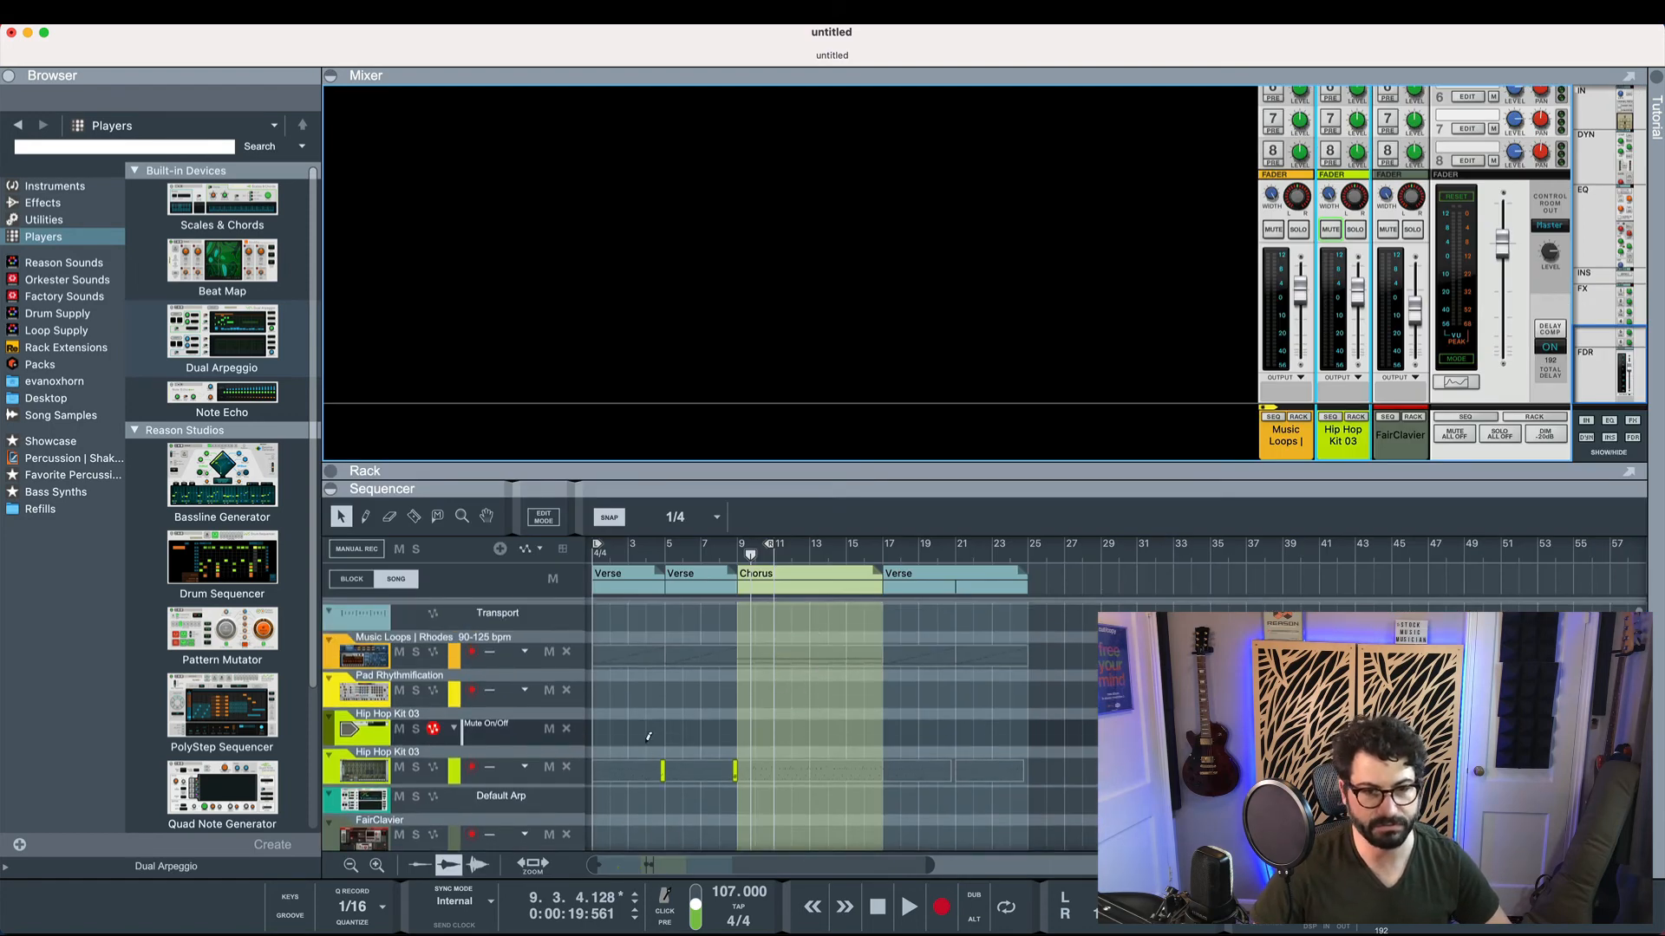
left_click(601, 734)
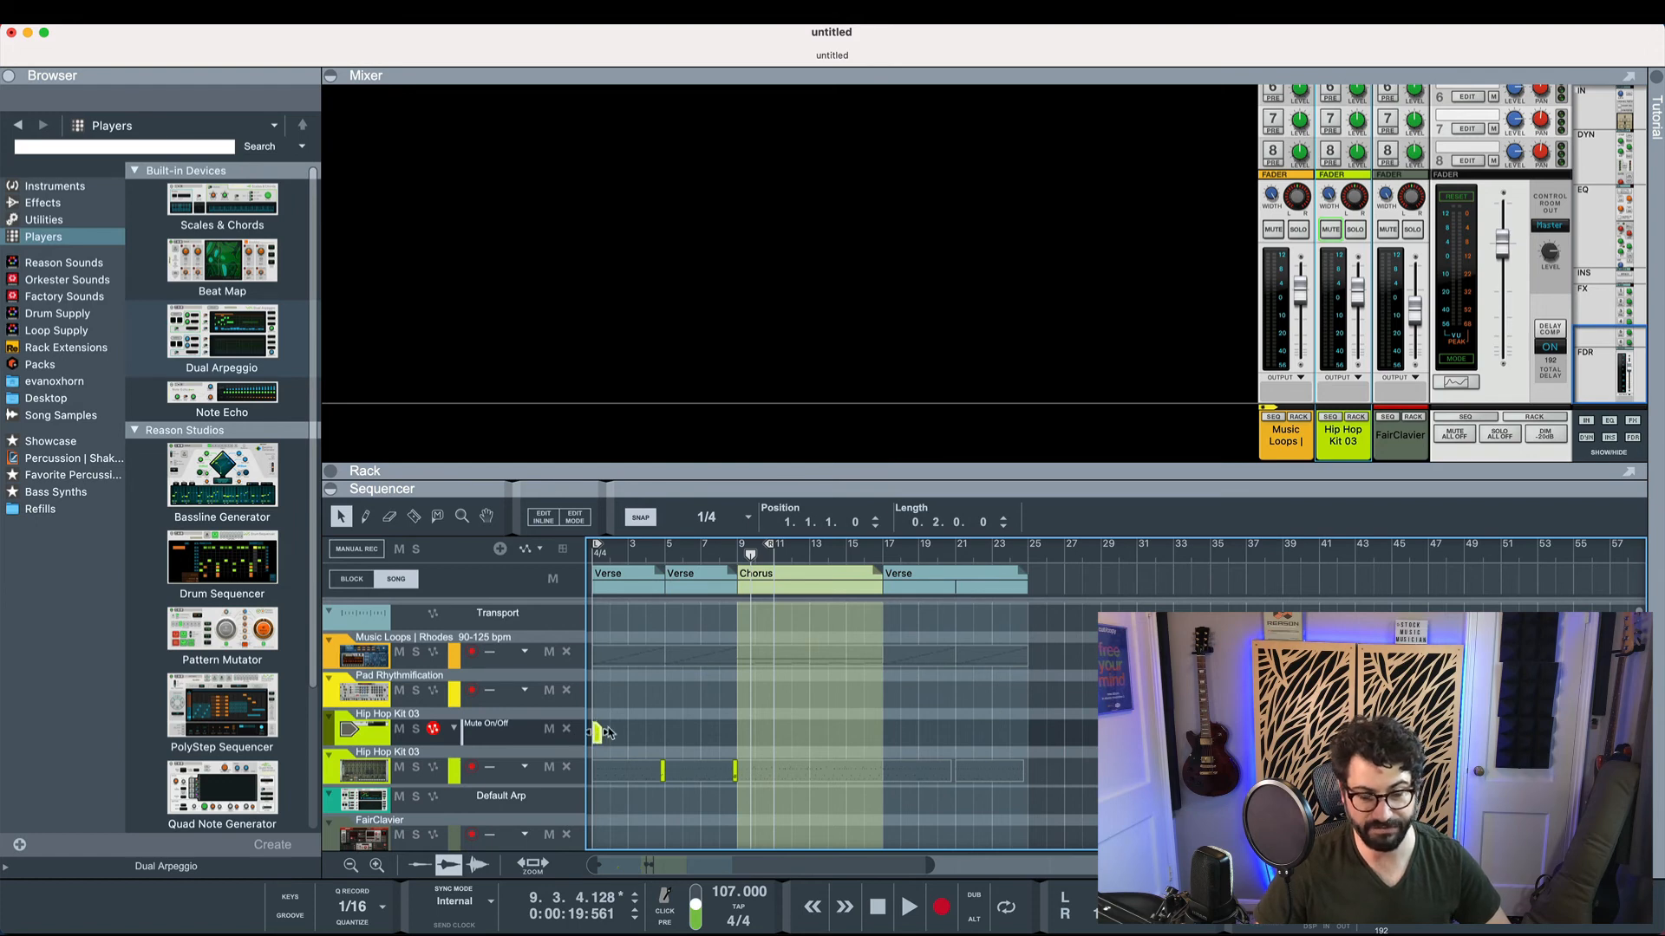
left_click(607, 733)
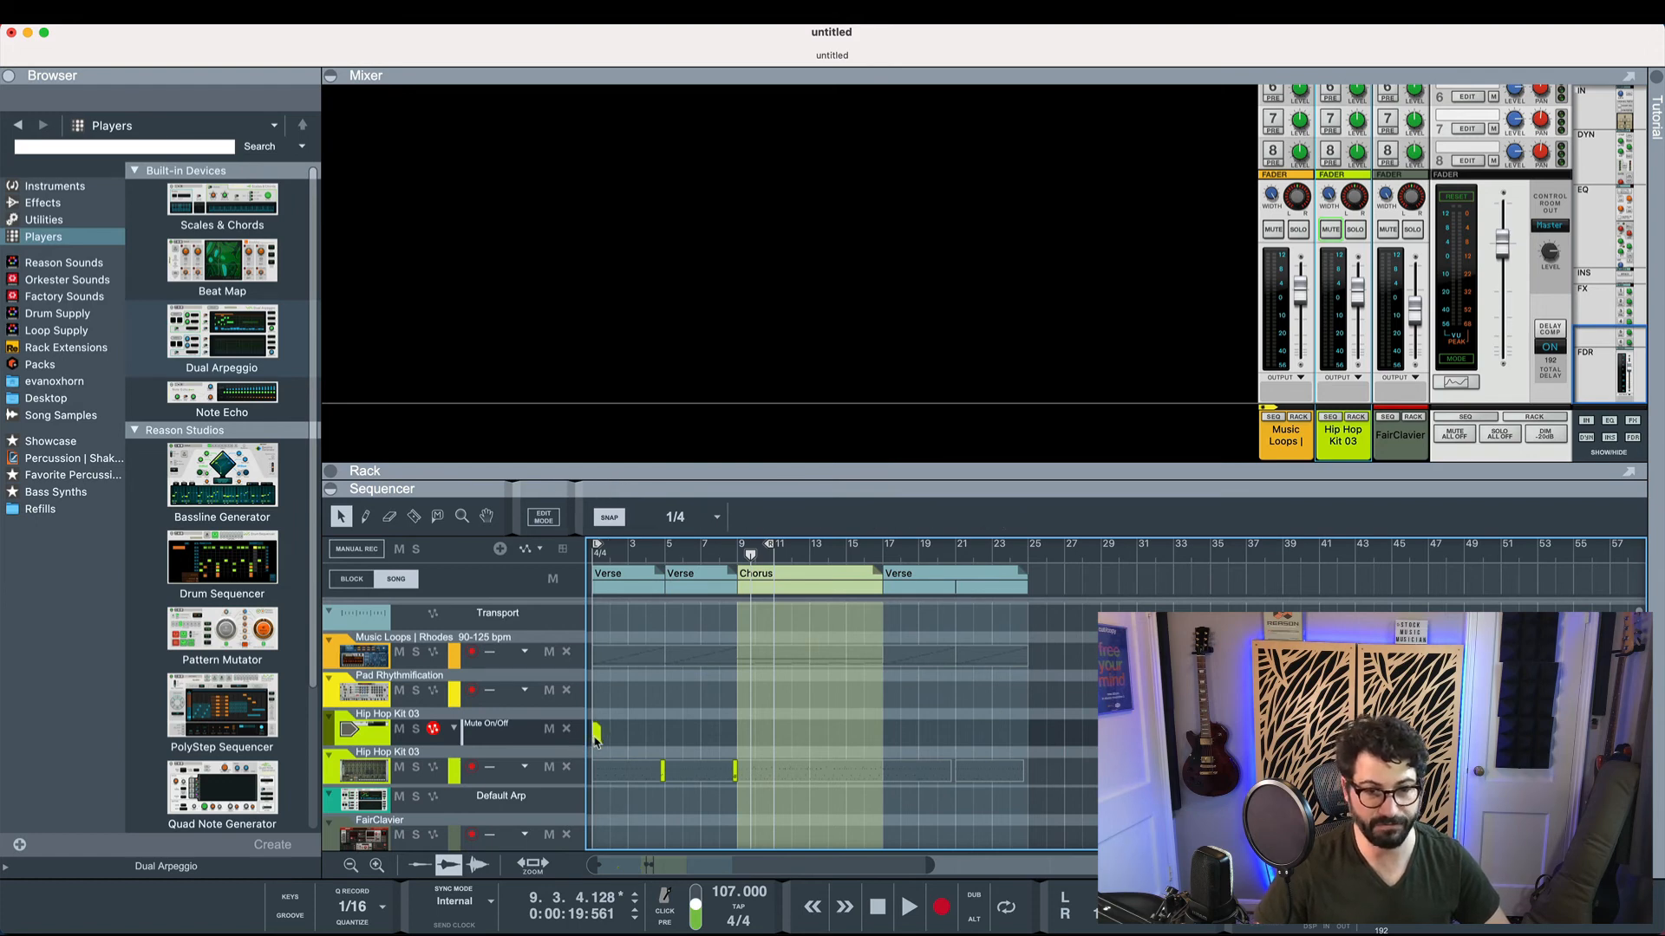
left_click(598, 733)
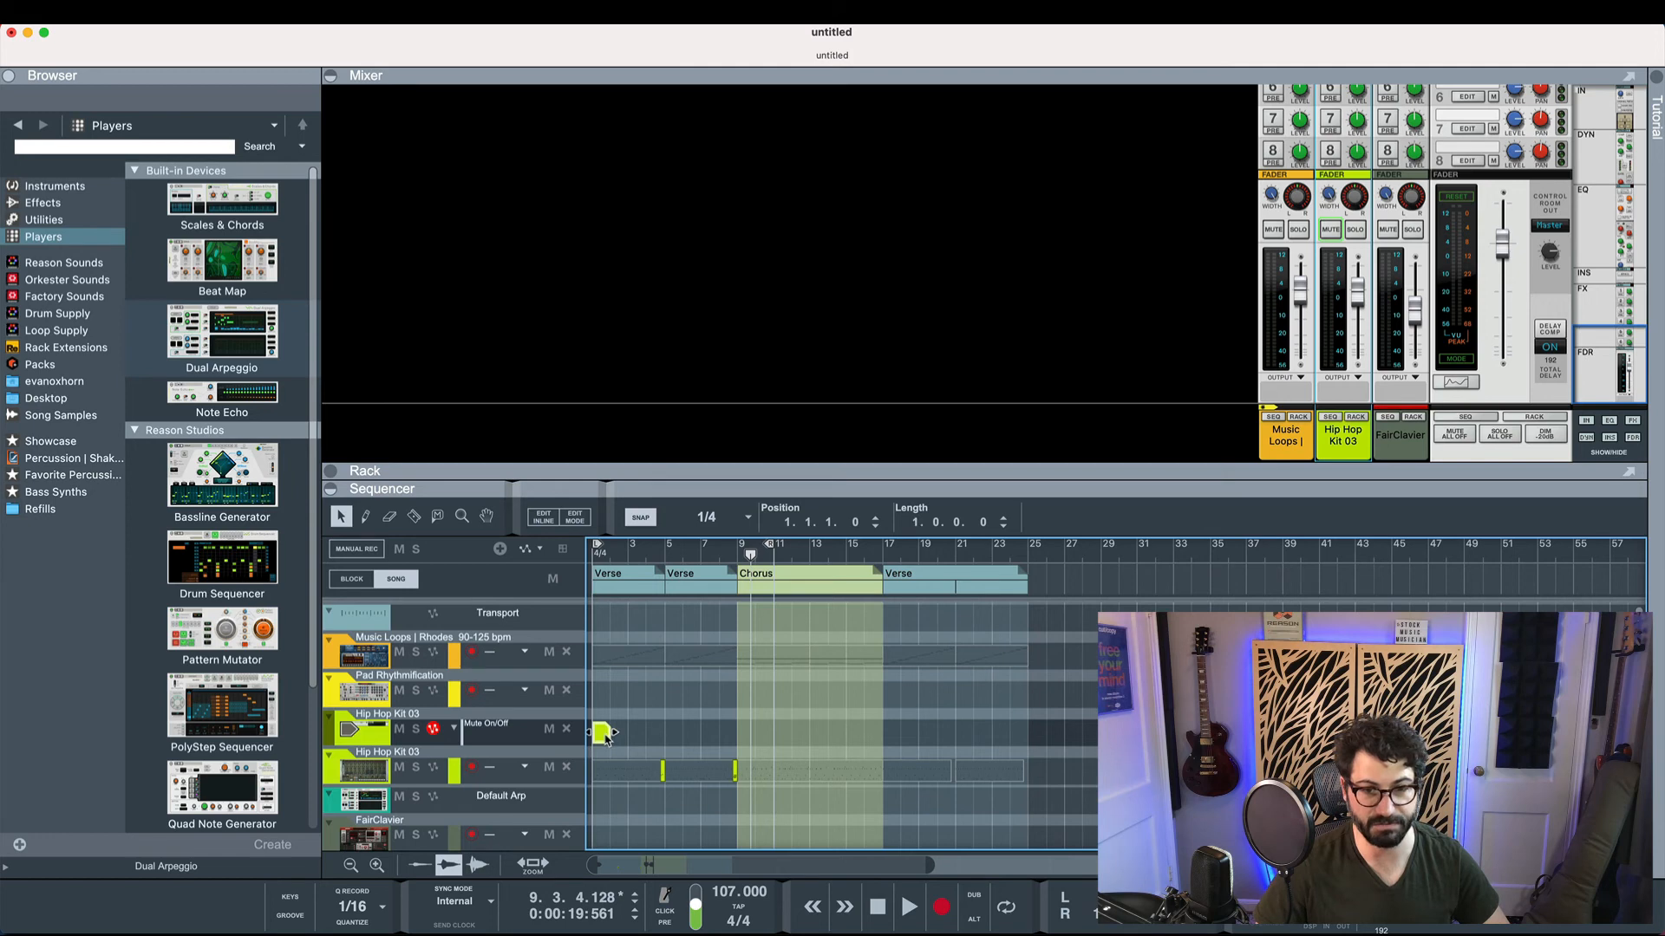
double_click(606, 733)
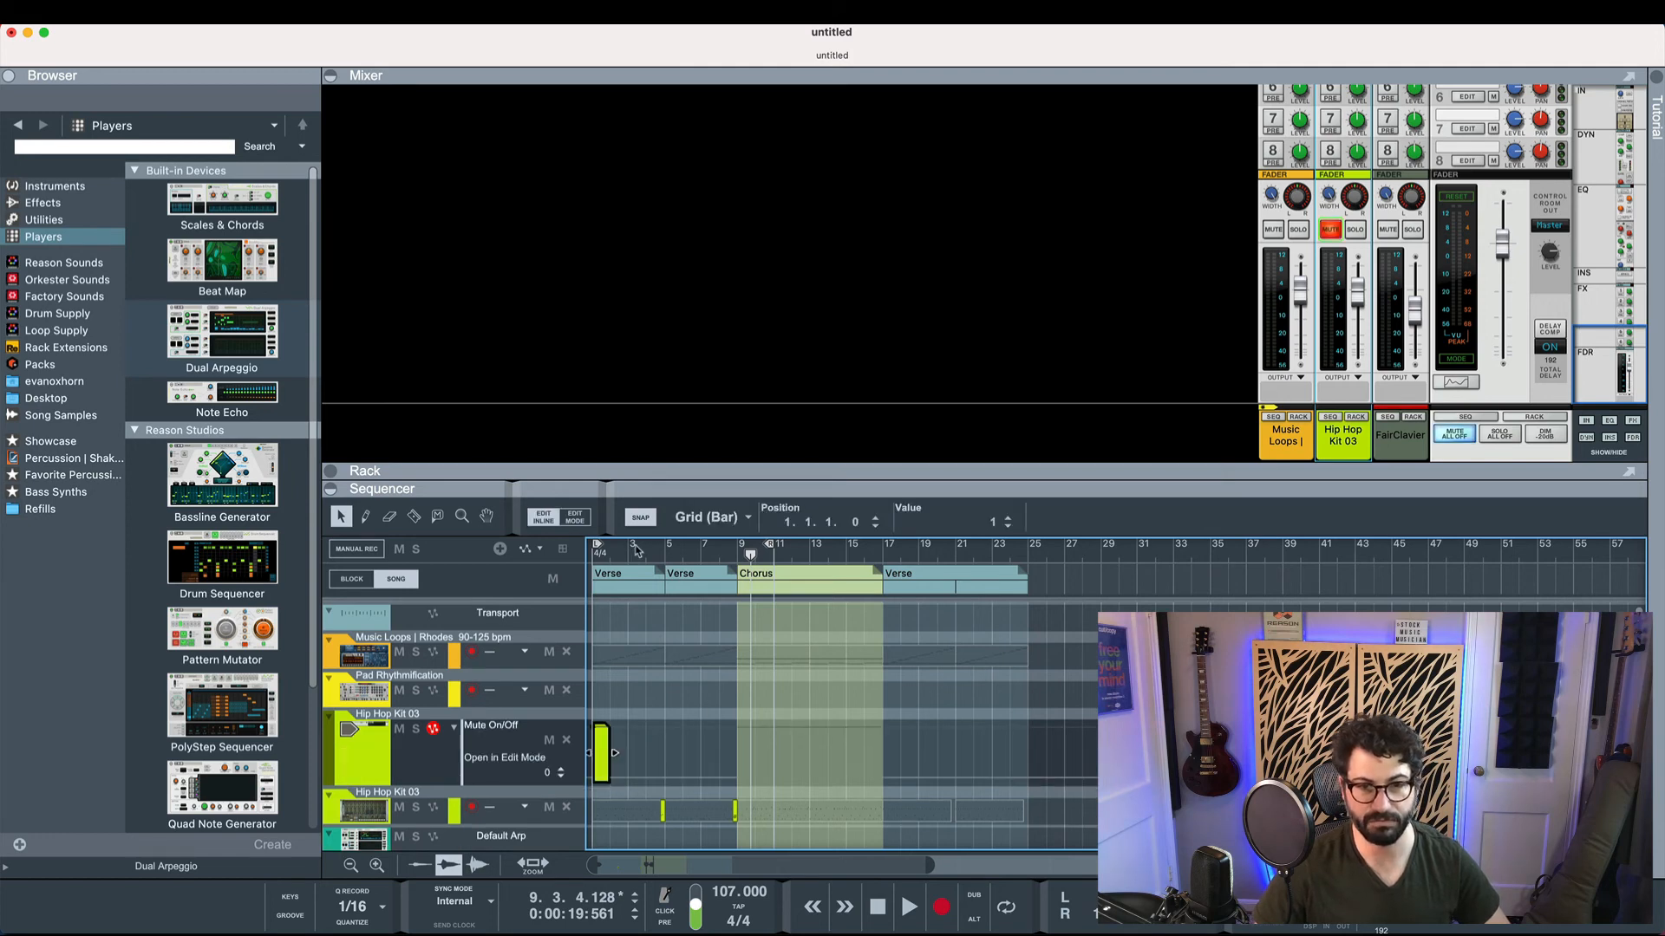
During playback stretch the mute clip to about bar 3, then return to the song start
left_click(594, 555)
key("space")
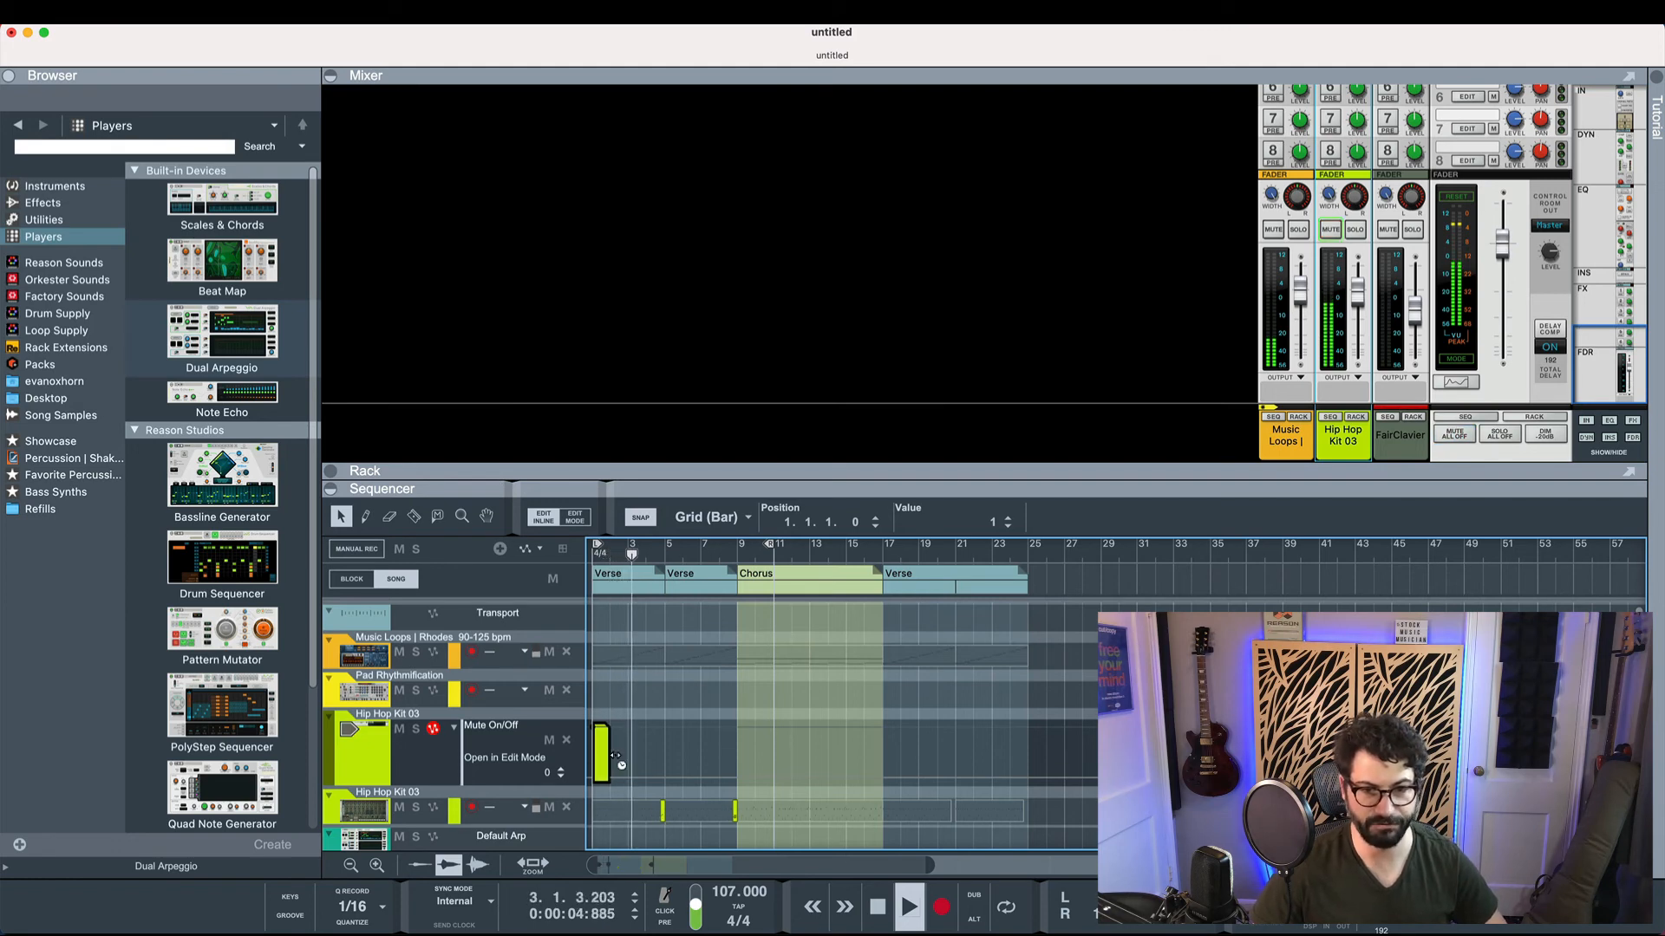
mouse_move(613, 752)
left_mouse_down()
mouse_move(643, 761)
mouse_move(630, 754)
left_mouse_up()
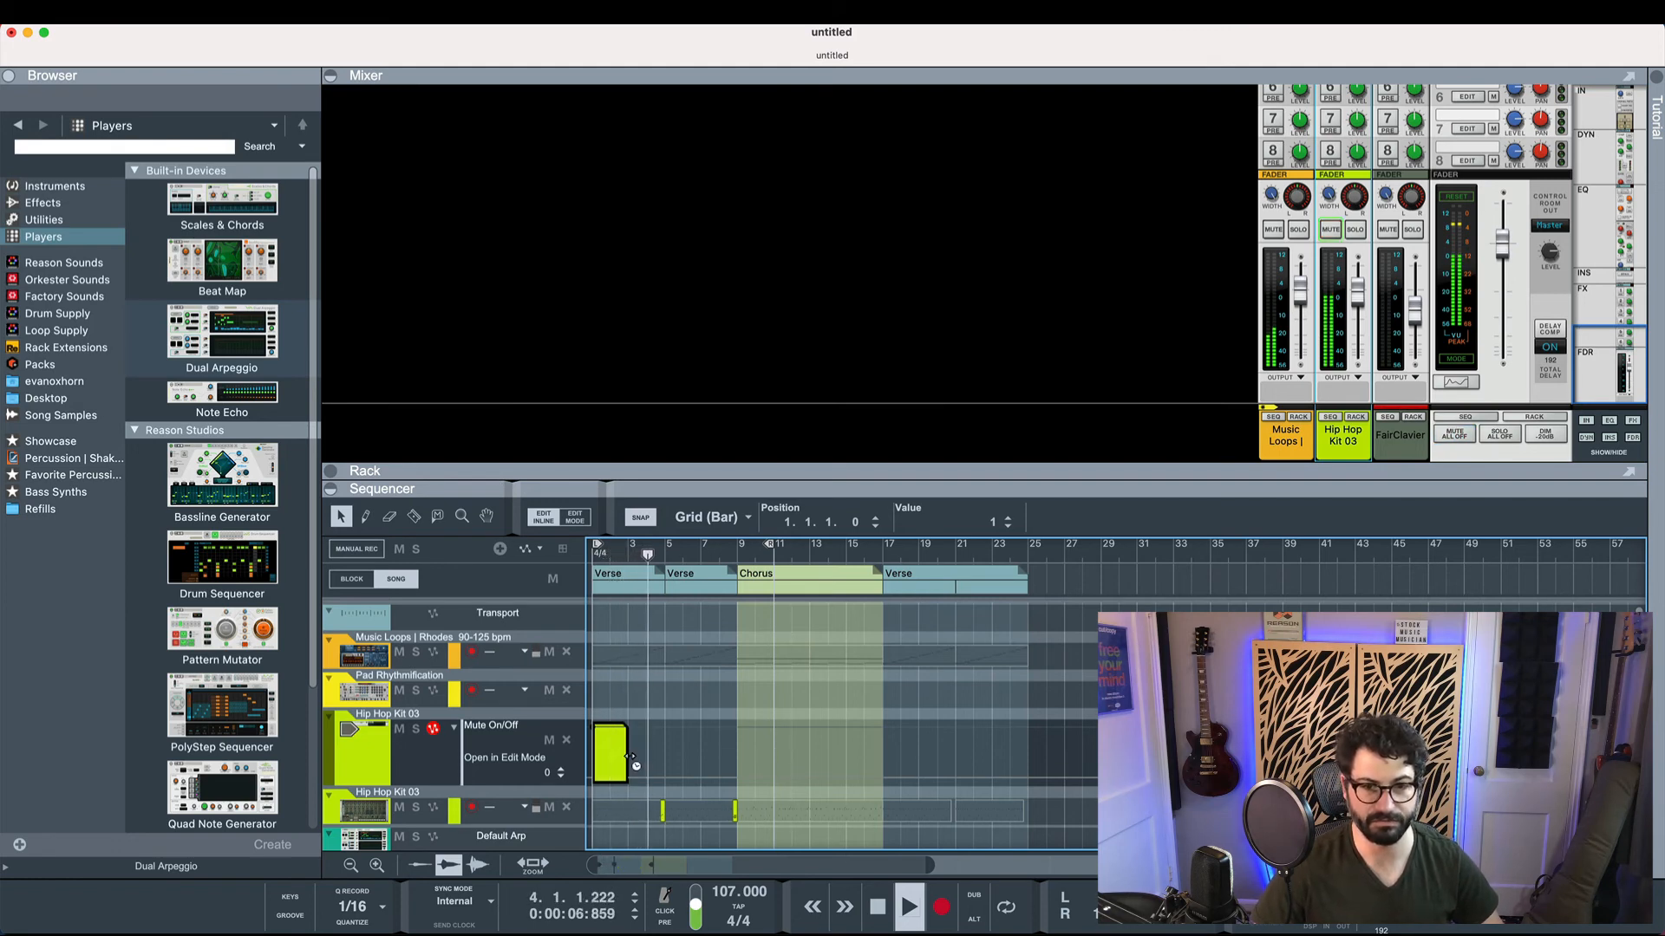
key("space")
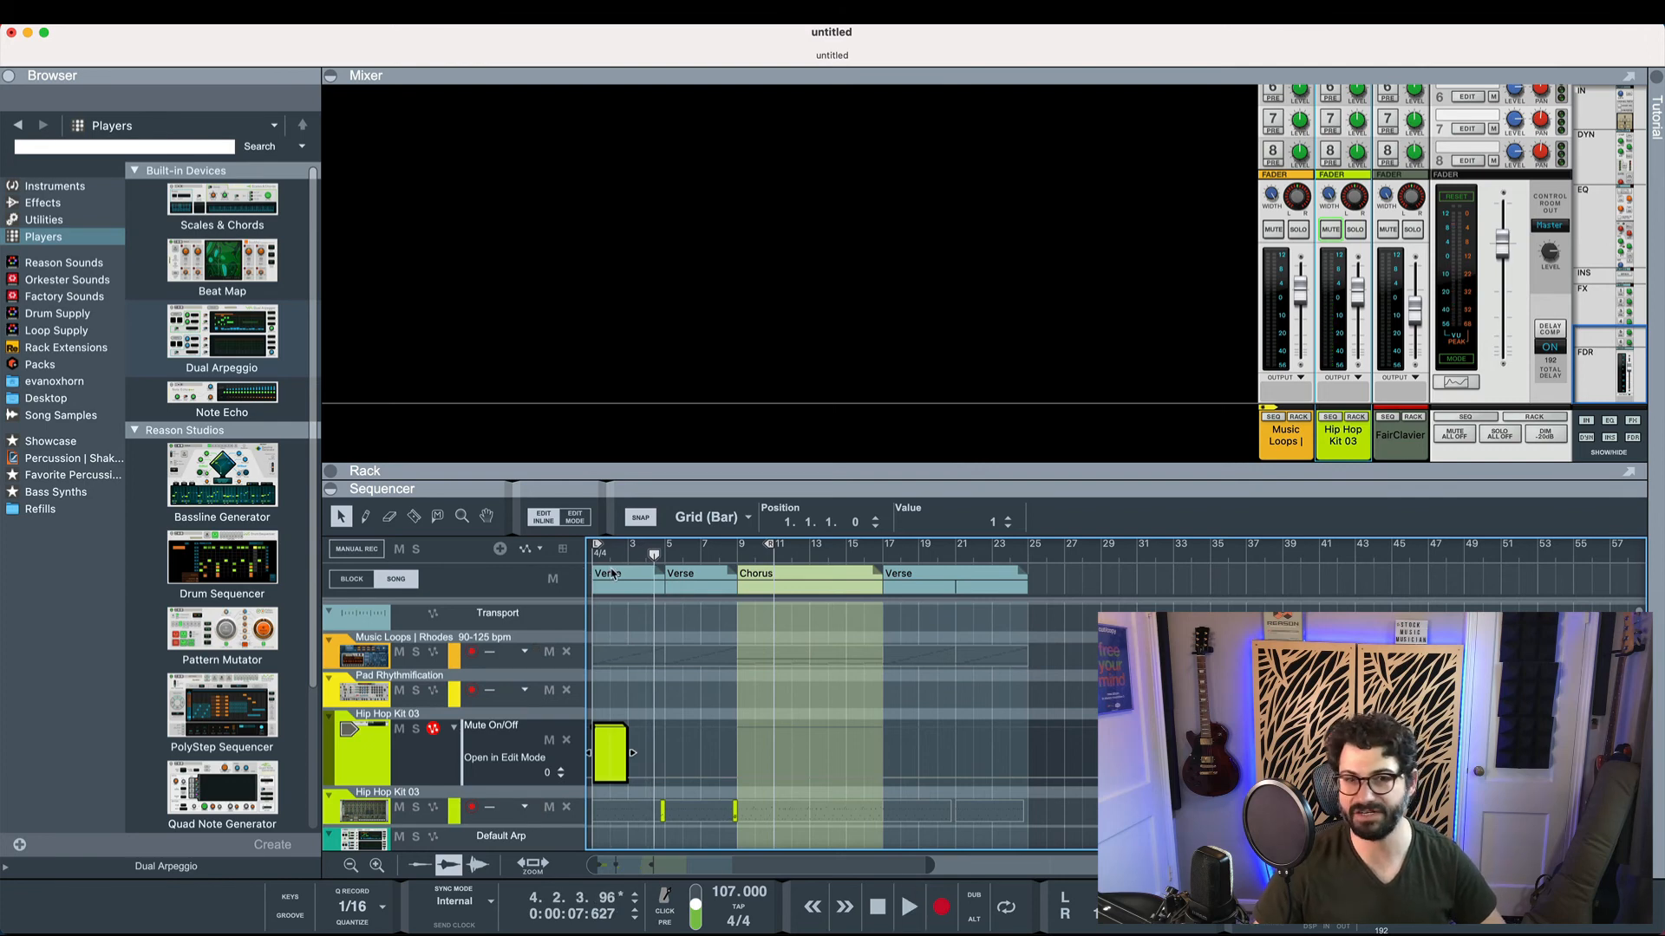
key("Home")
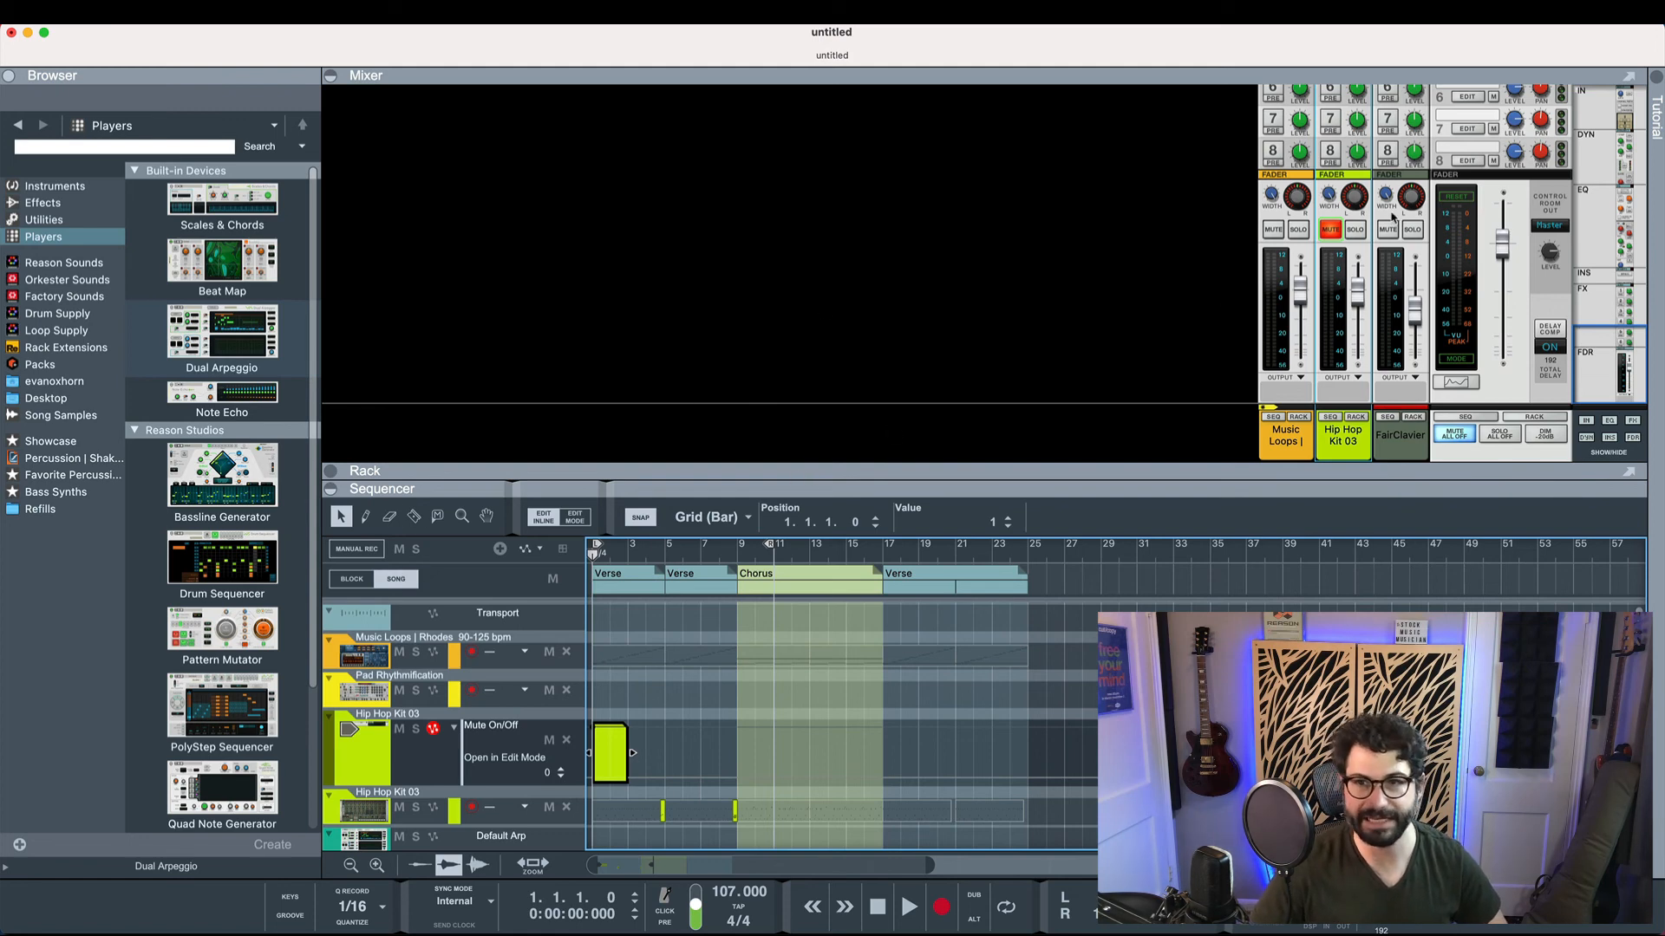
scroll(1391, 218, "up", 3)
scroll(1385, 219, "up", 3)
scroll(1377, 219, "up", 3)
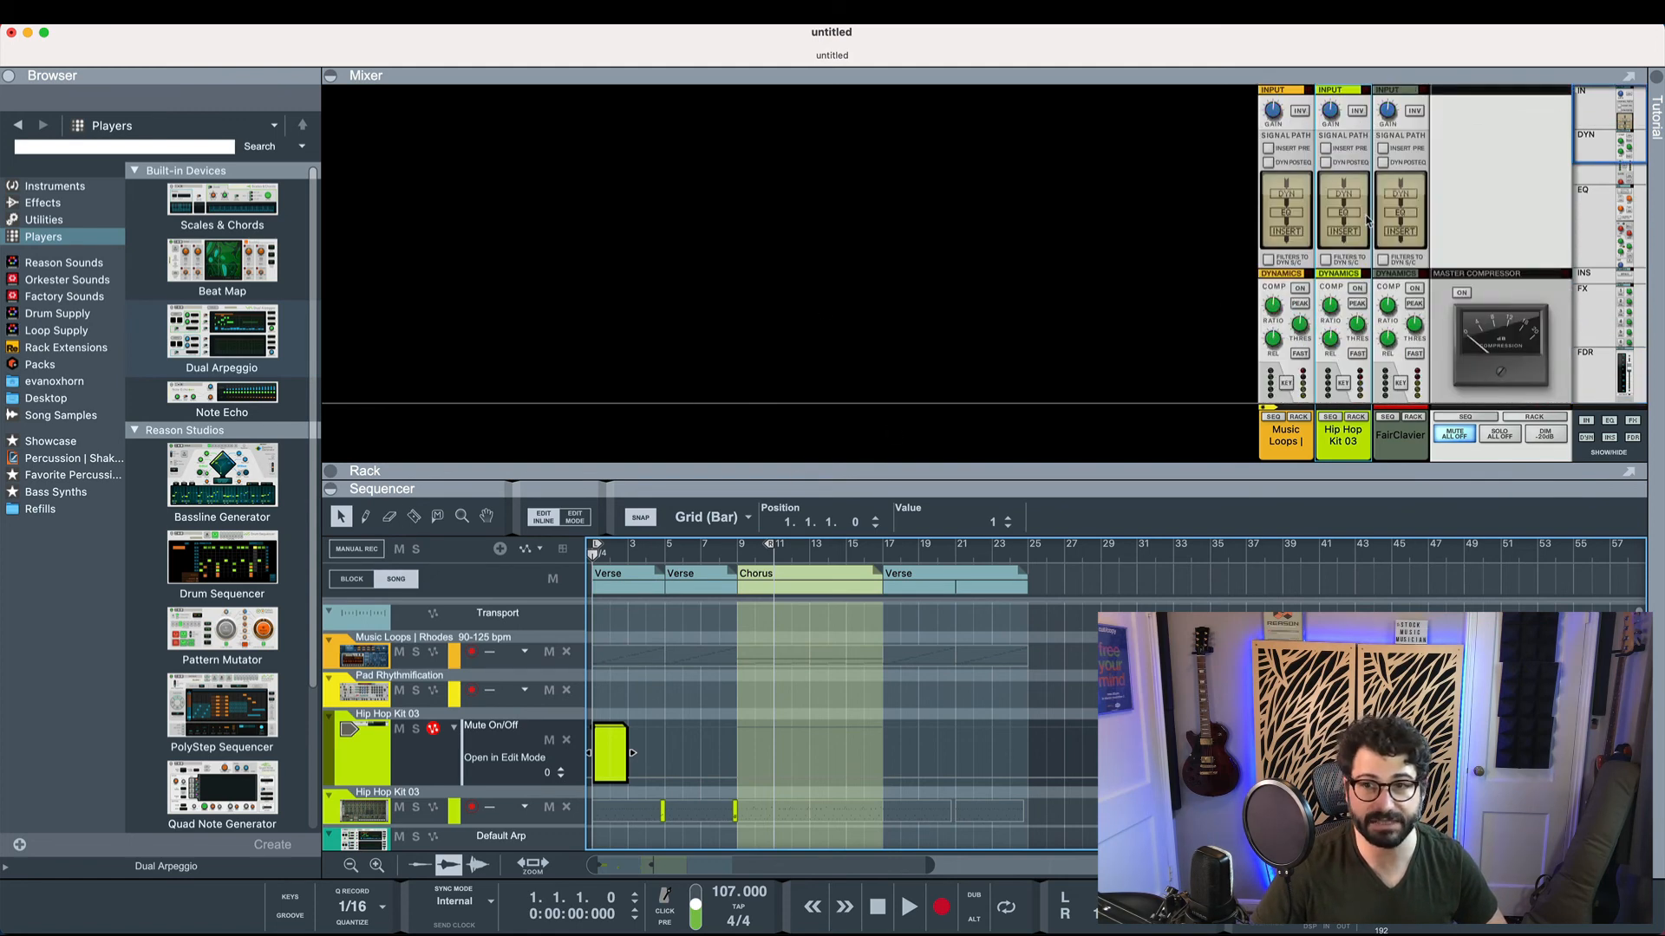
scroll(1365, 219, "up", 1)
scroll(1362, 220, "down", 1)
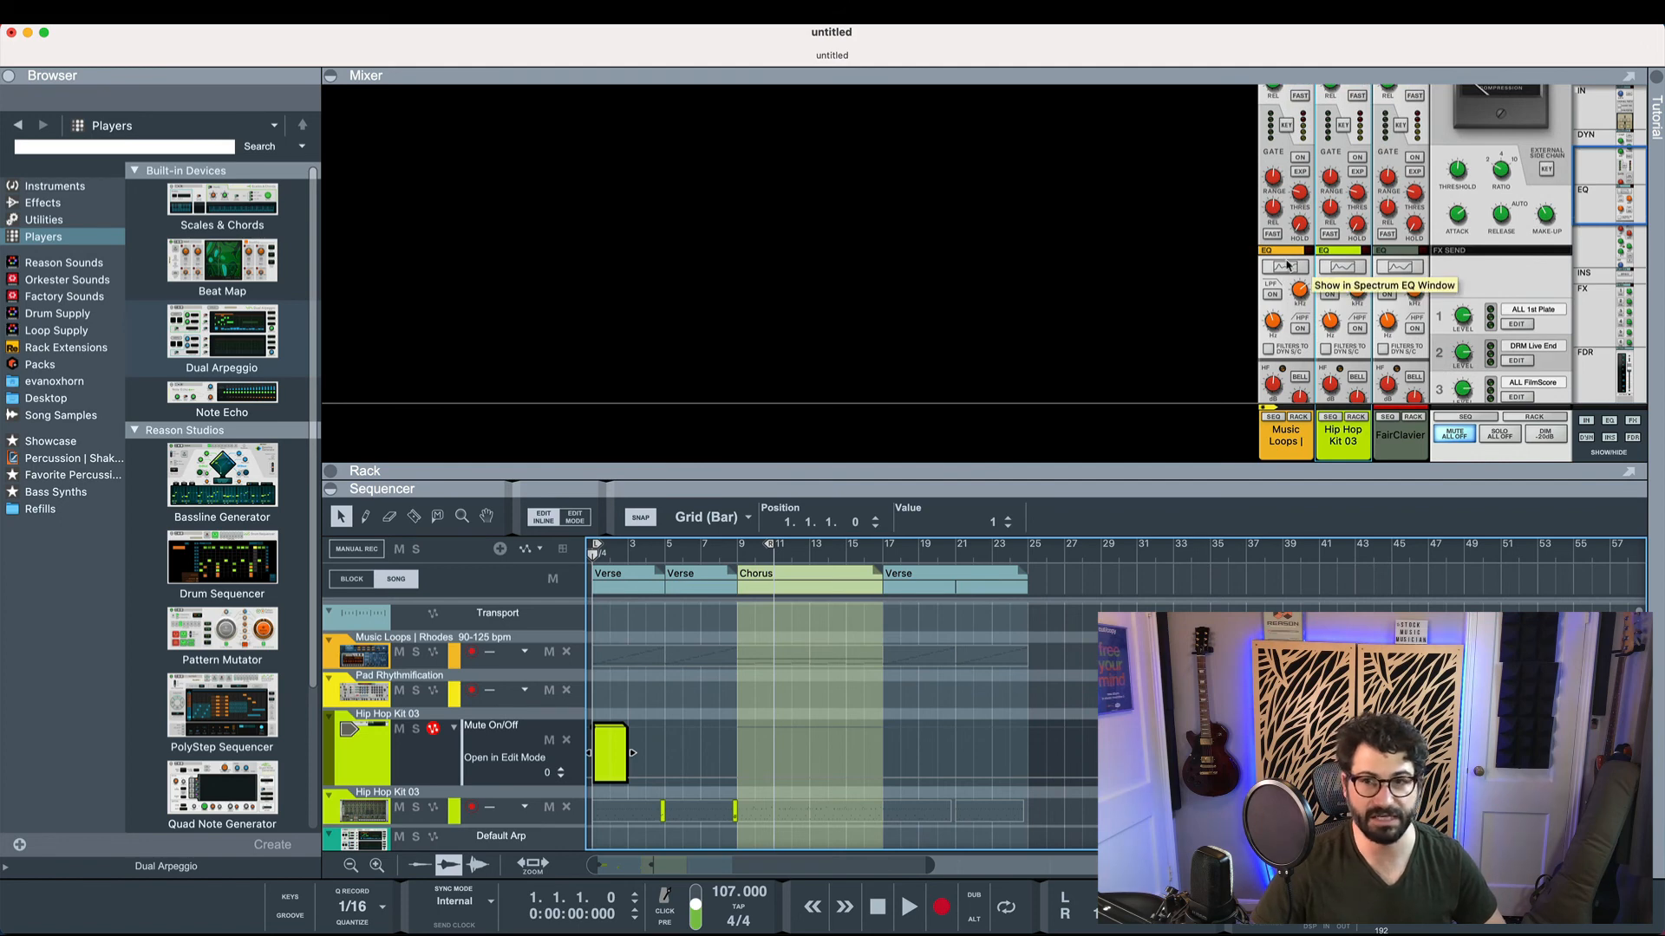
scroll(1315, 271, "down", 1)
scroll(1339, 276, "down", 1)
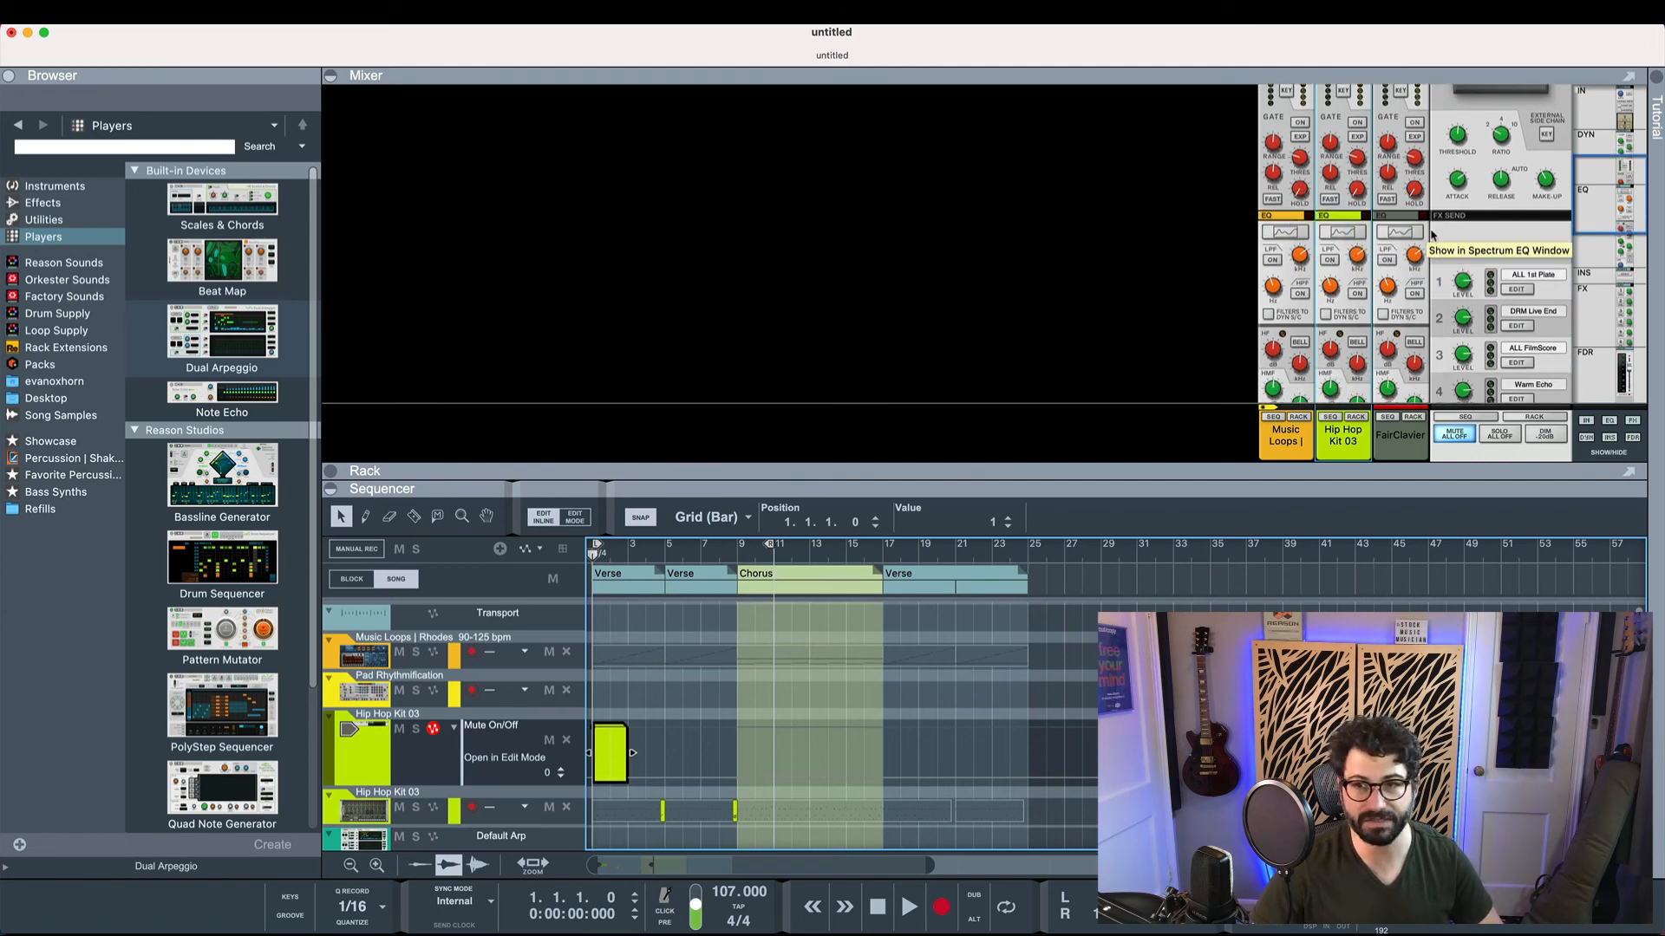
Create an automation lane for the drum channel's low-pass filter On/Off switch
left_click_drag(1358, 258, 1357, 268)
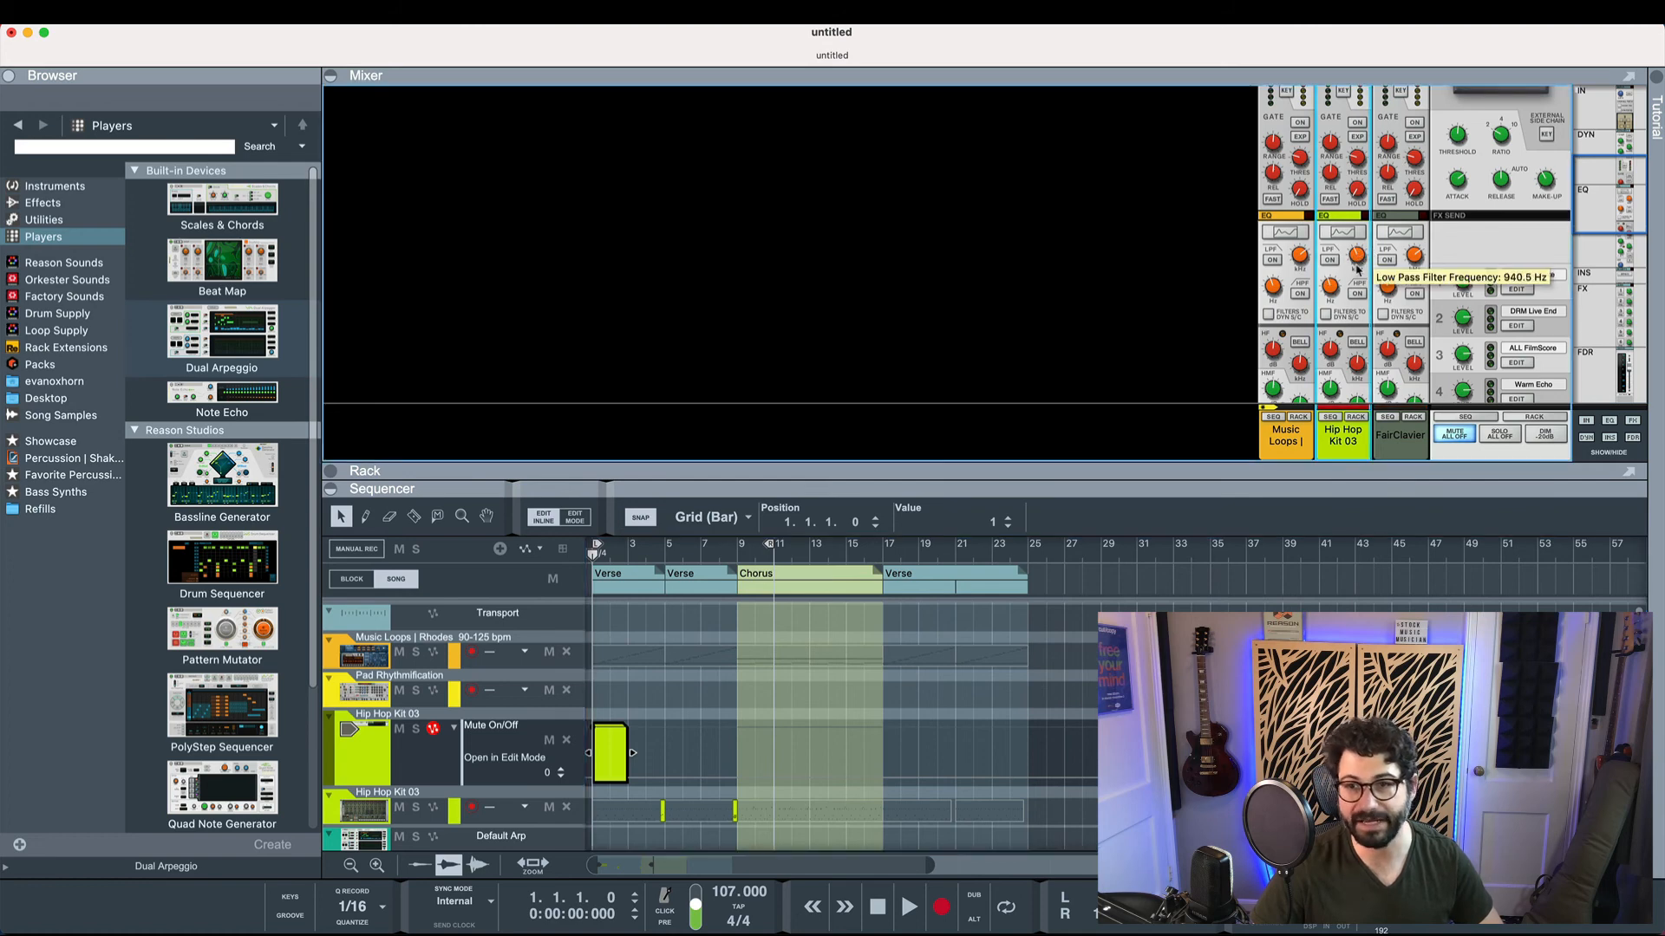
right_click(1343, 266)
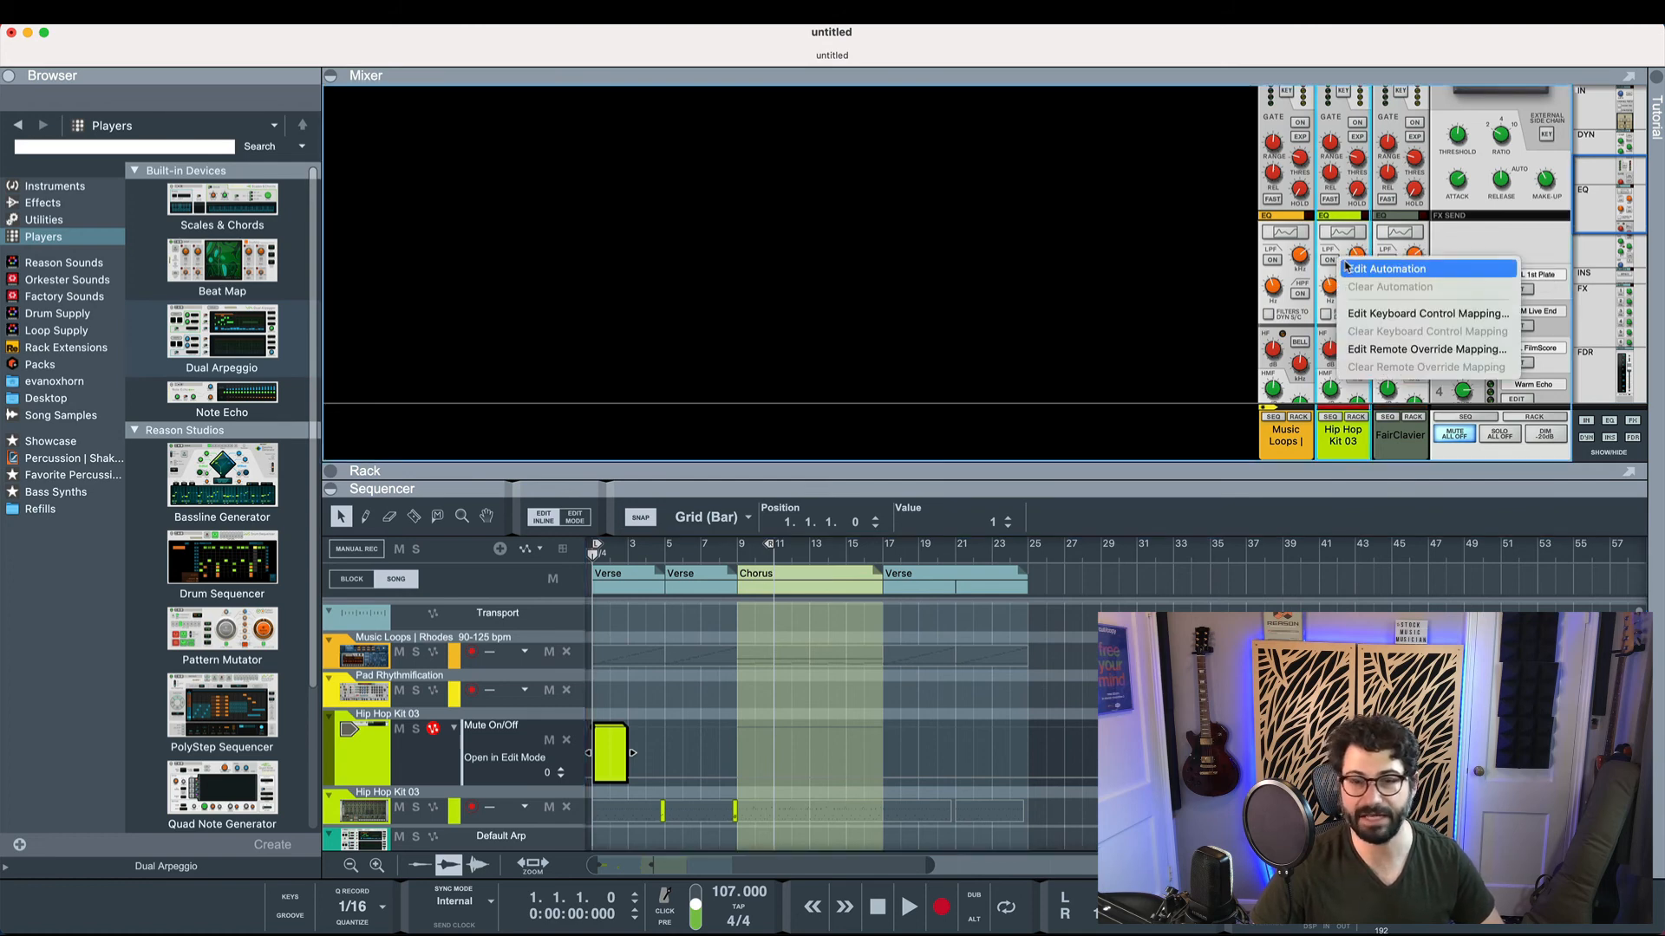
left_click(1367, 272)
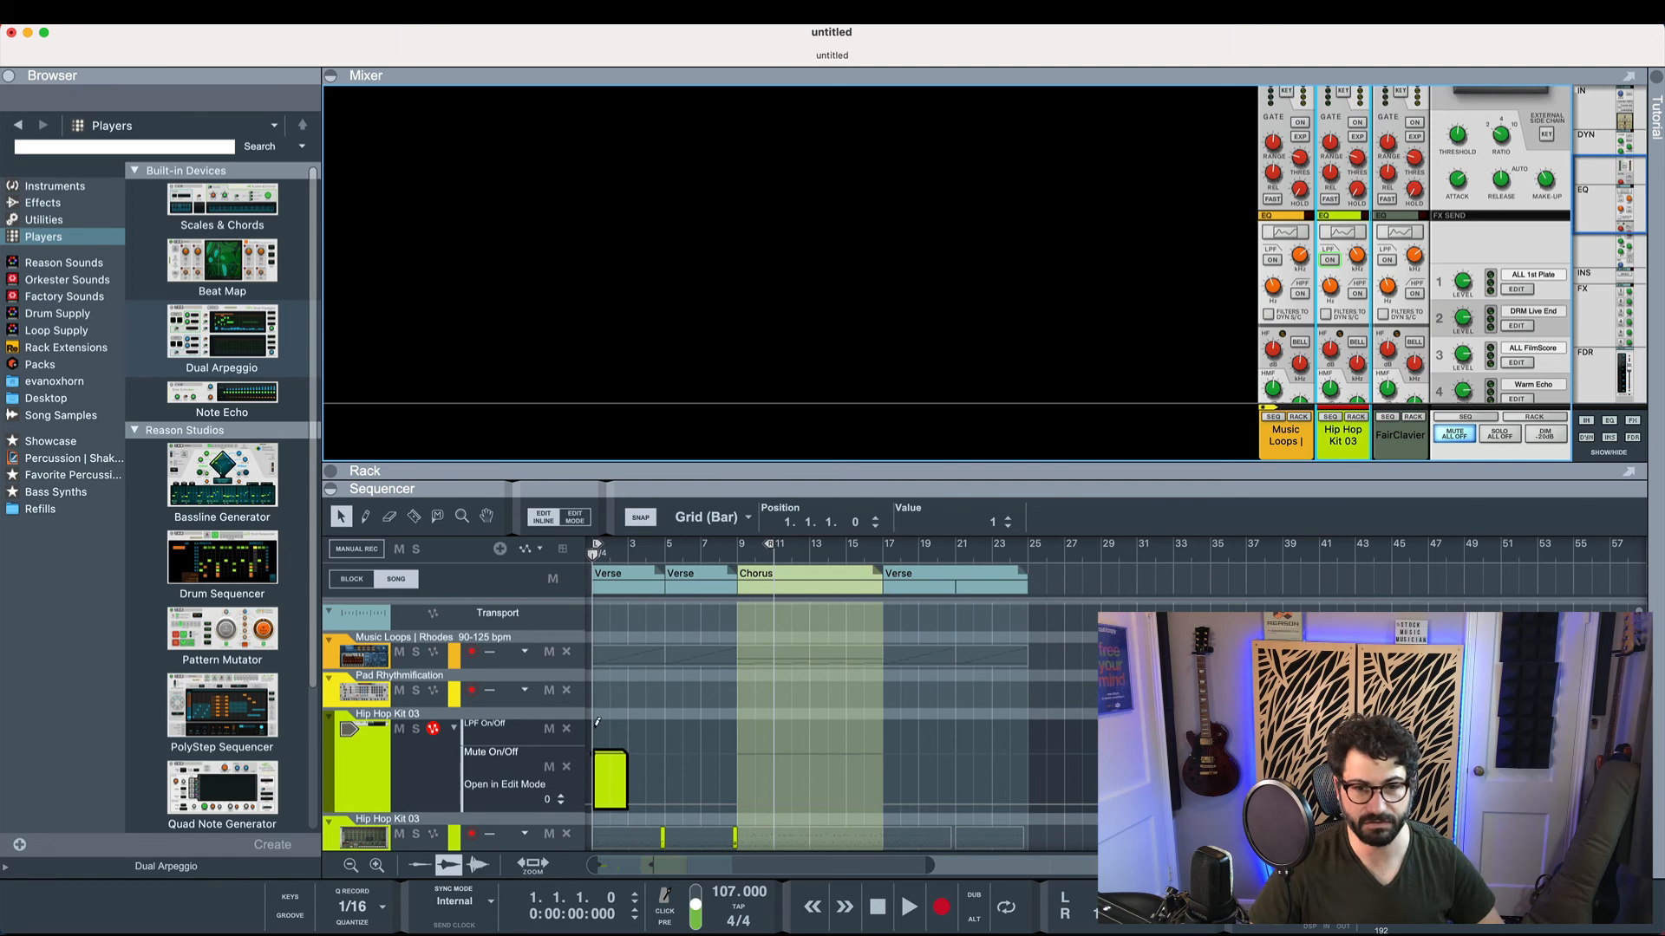
Draw an LPF On/Off clip across bars 1–9 and add an LPF Frequency automation lane
left_click_drag(601, 732, 734, 733)
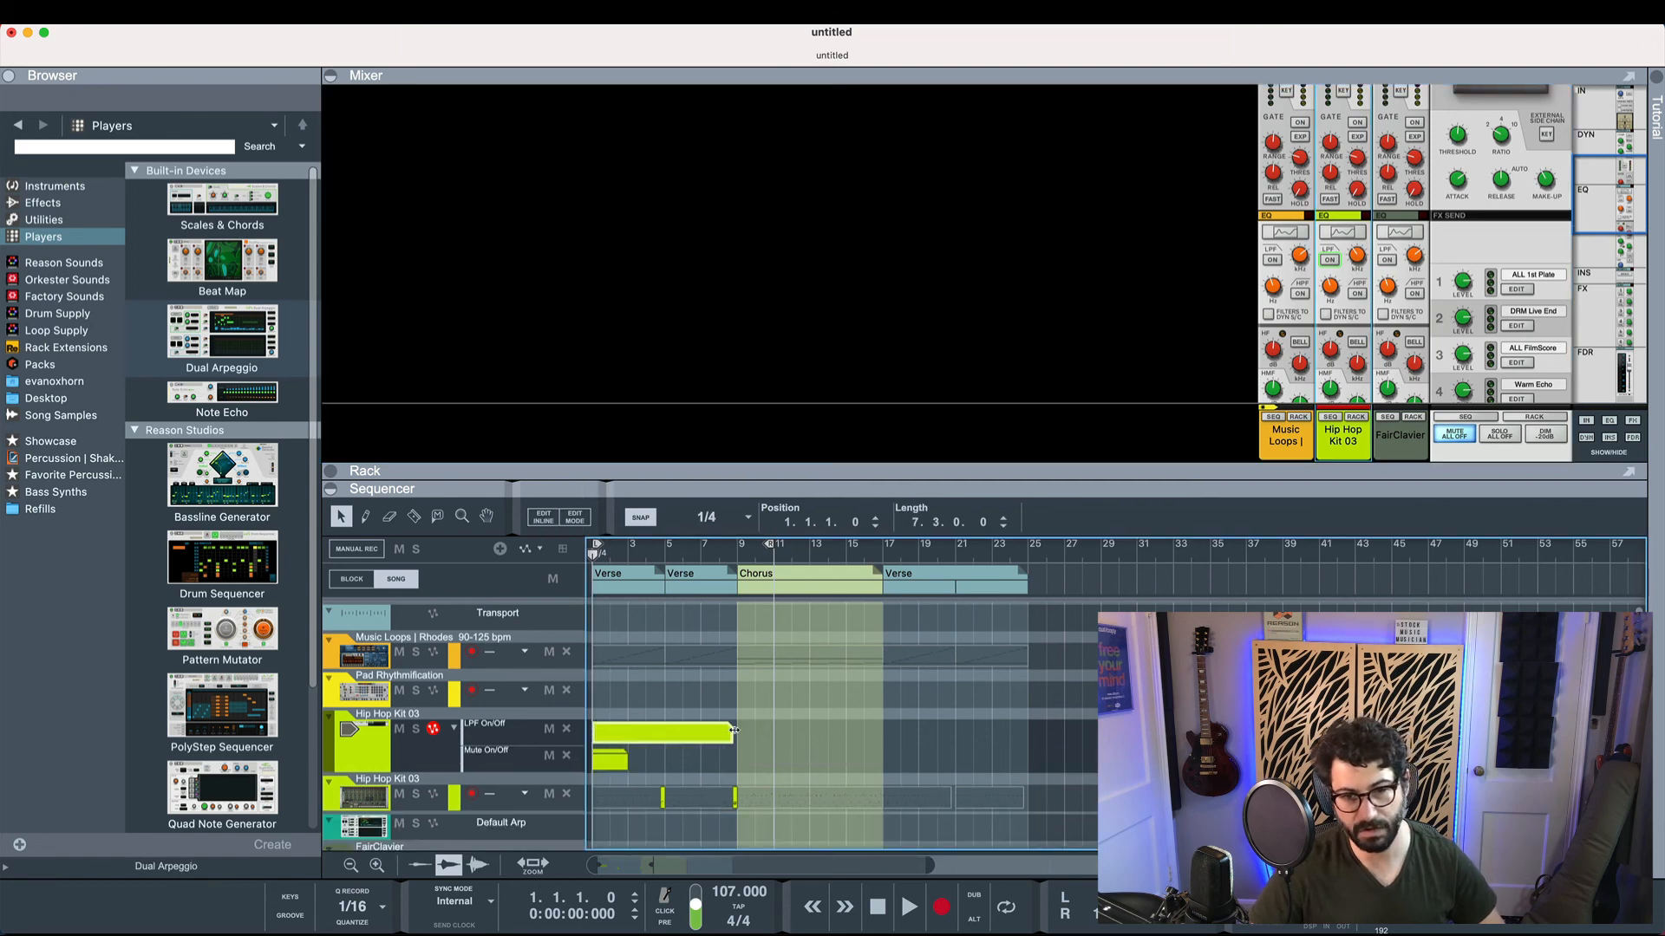
left_click(609, 735)
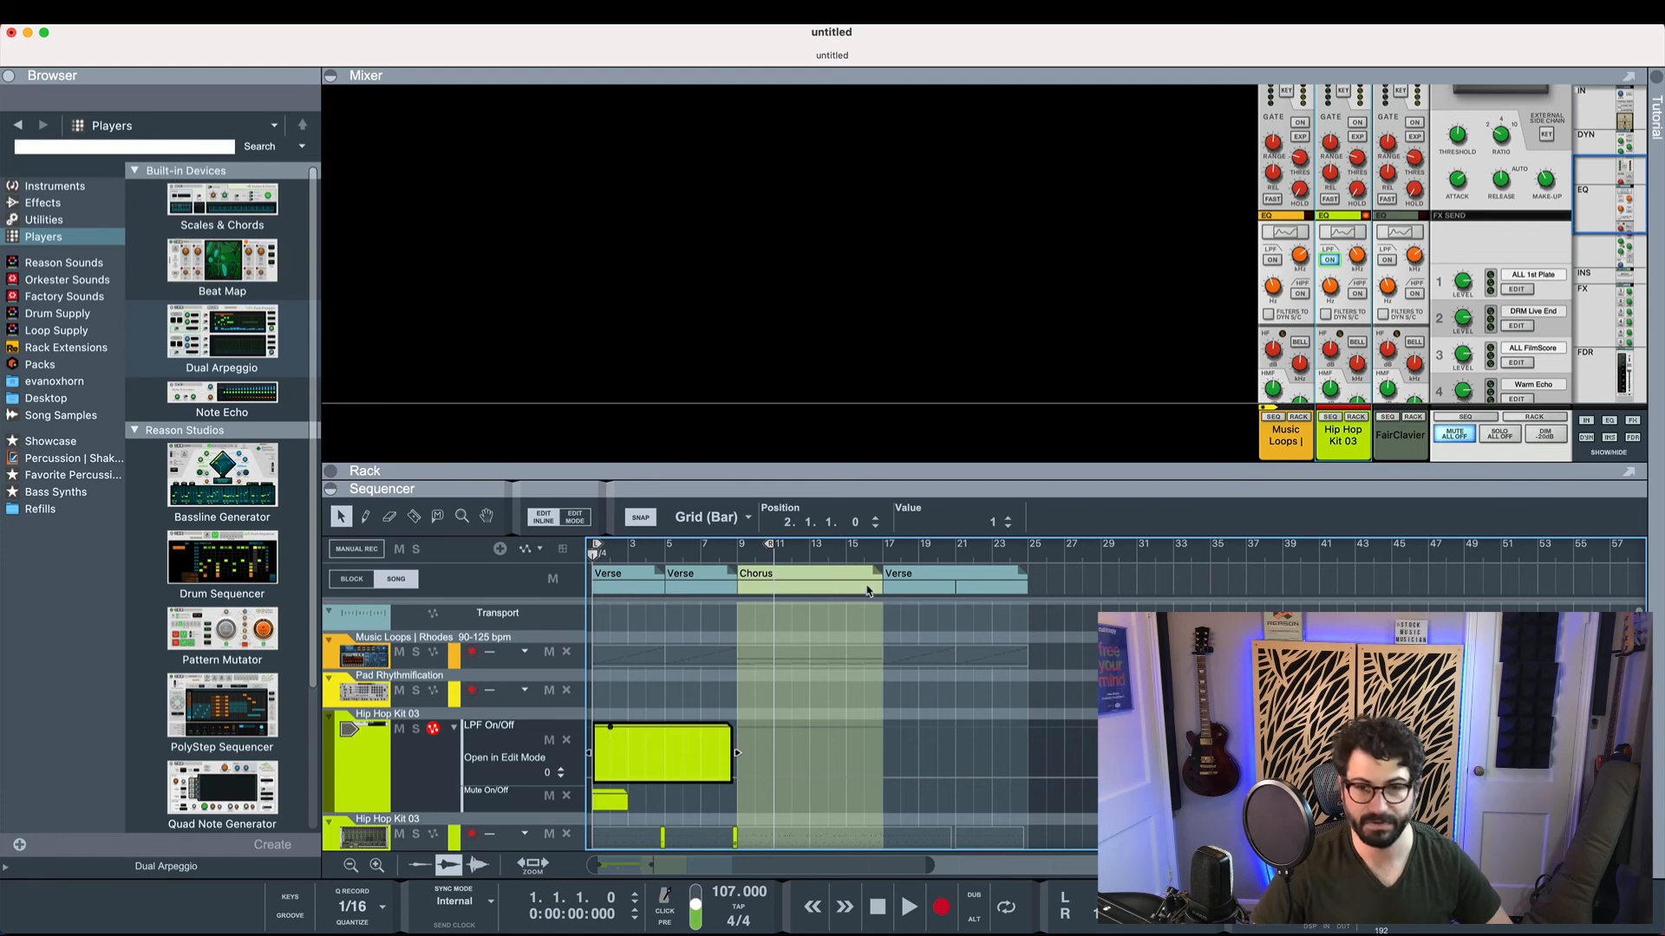
left_click_drag(736, 753, 756, 753)
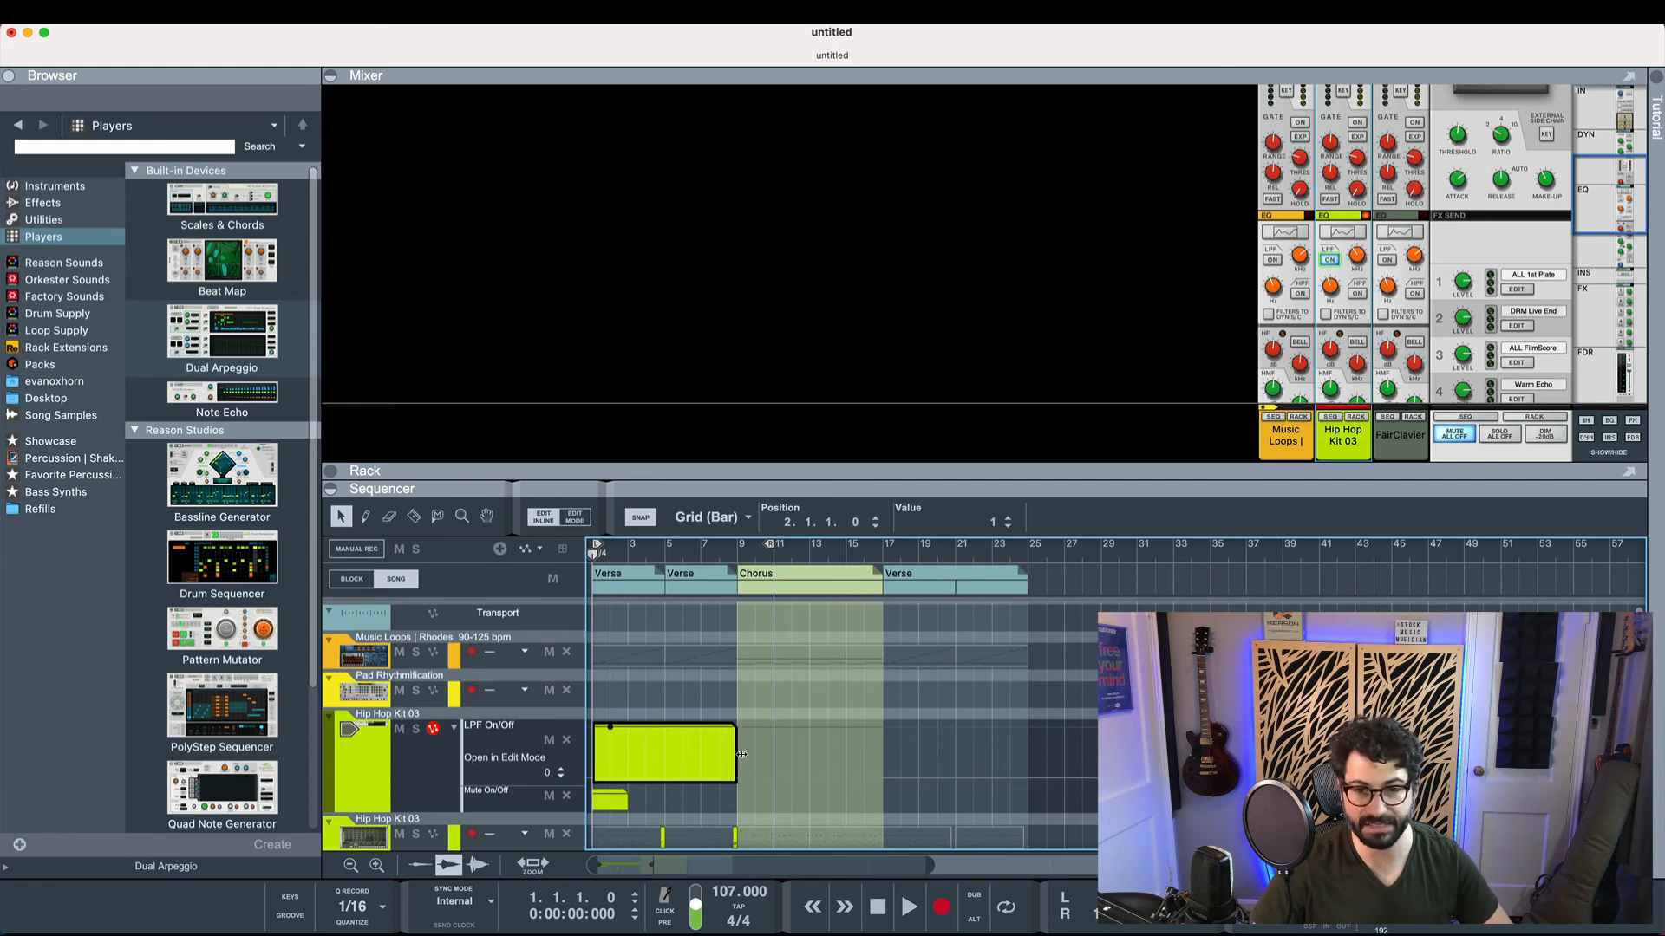
right_click(1358, 255)
left_click(1372, 264)
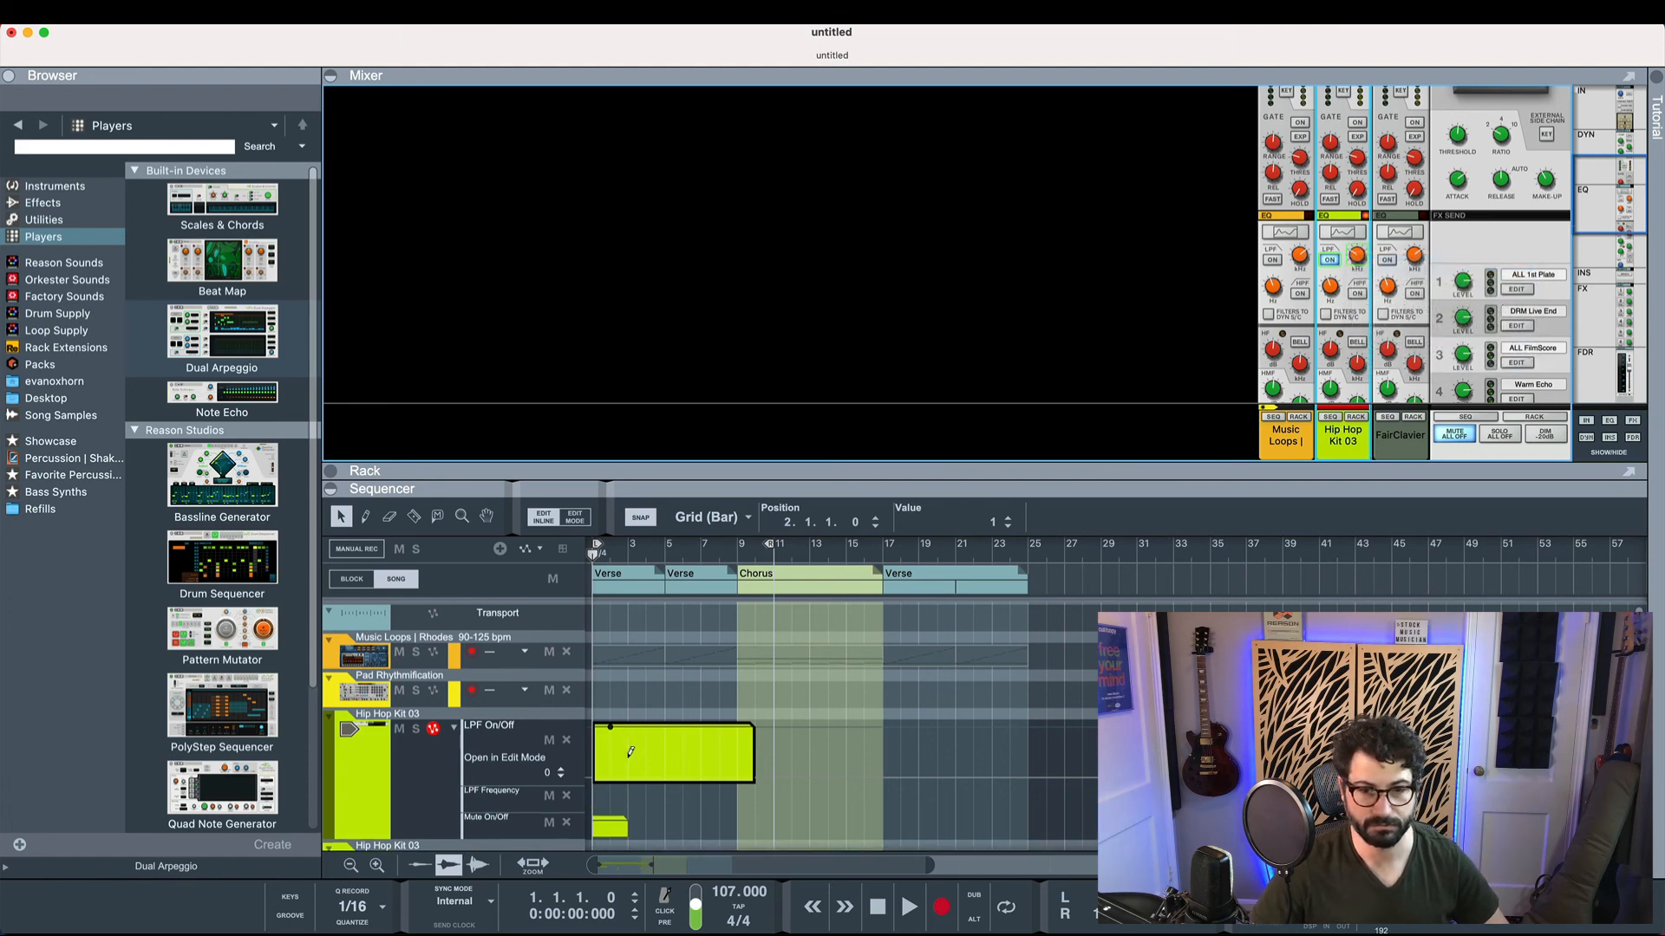
Finish the On/Off clip edit and draw an LPF Frequency clip from bar 3 toward the Chorus
left_click(631, 752)
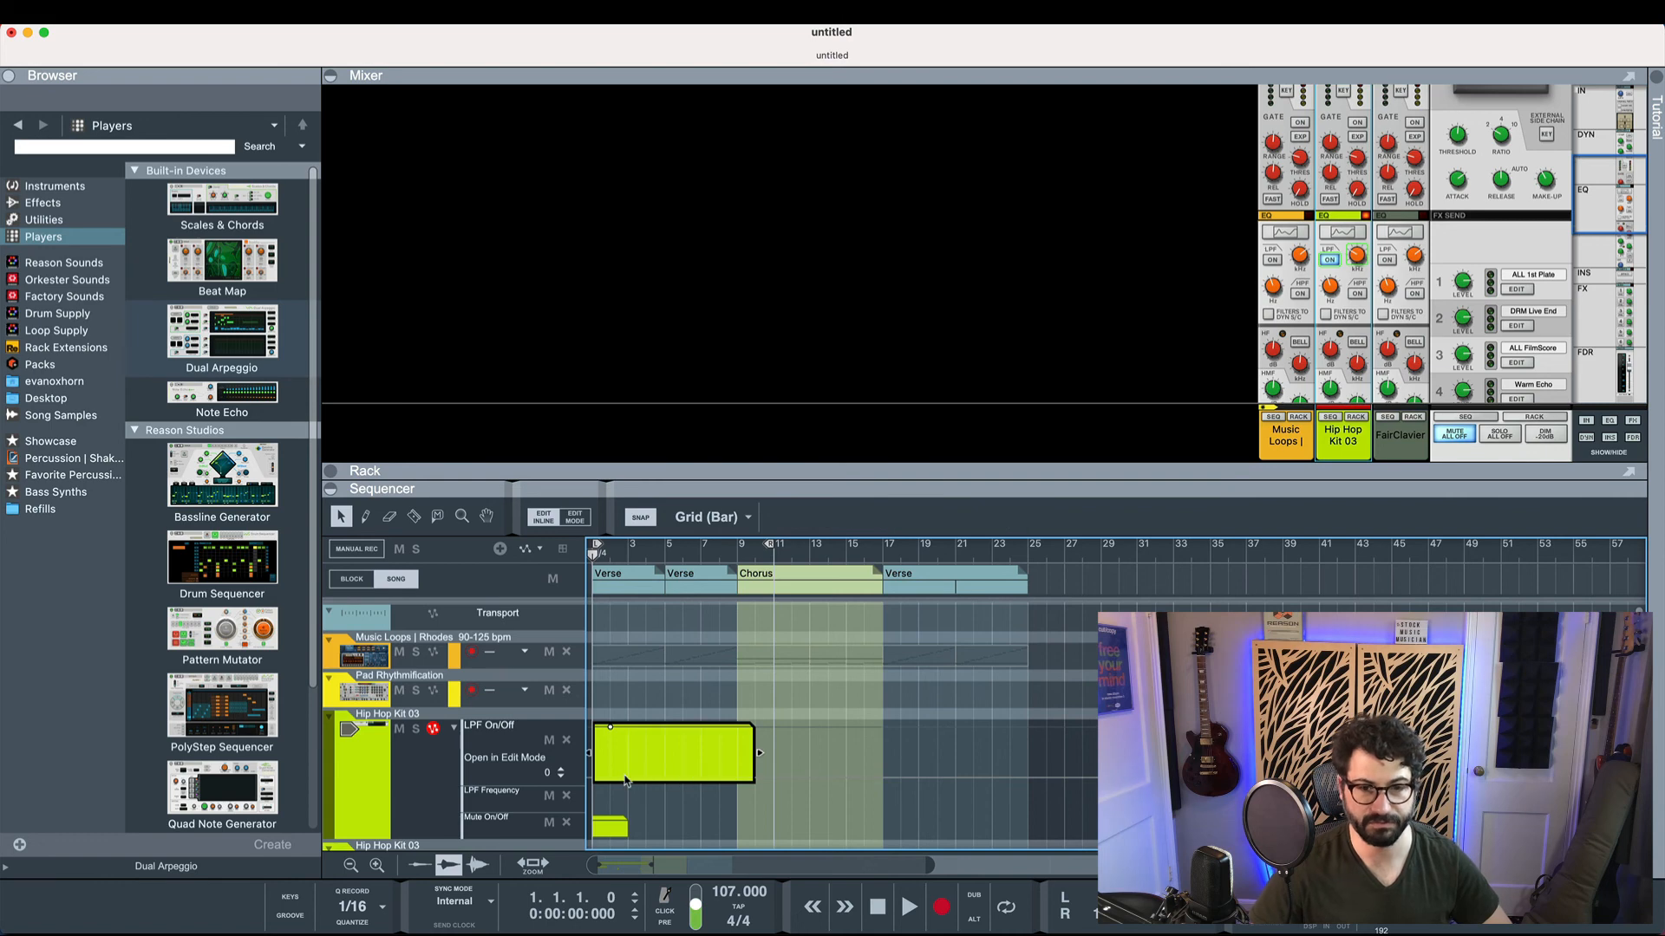
double_click(633, 755)
left_click(628, 759)
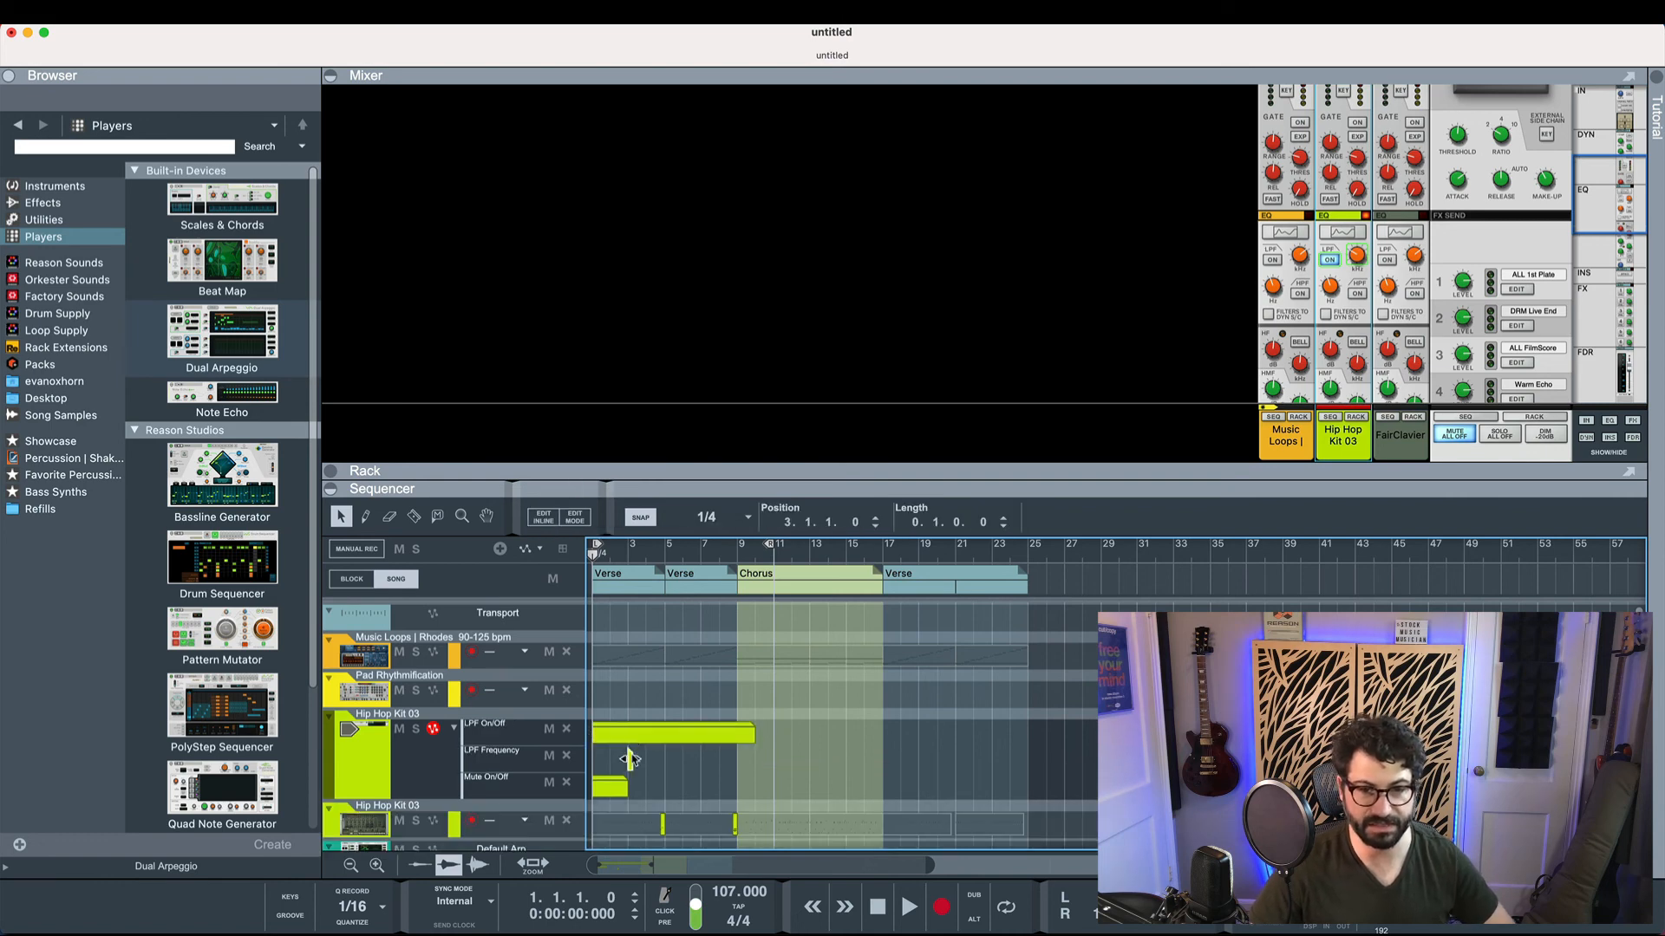
left_click_drag(637, 759, 726, 763)
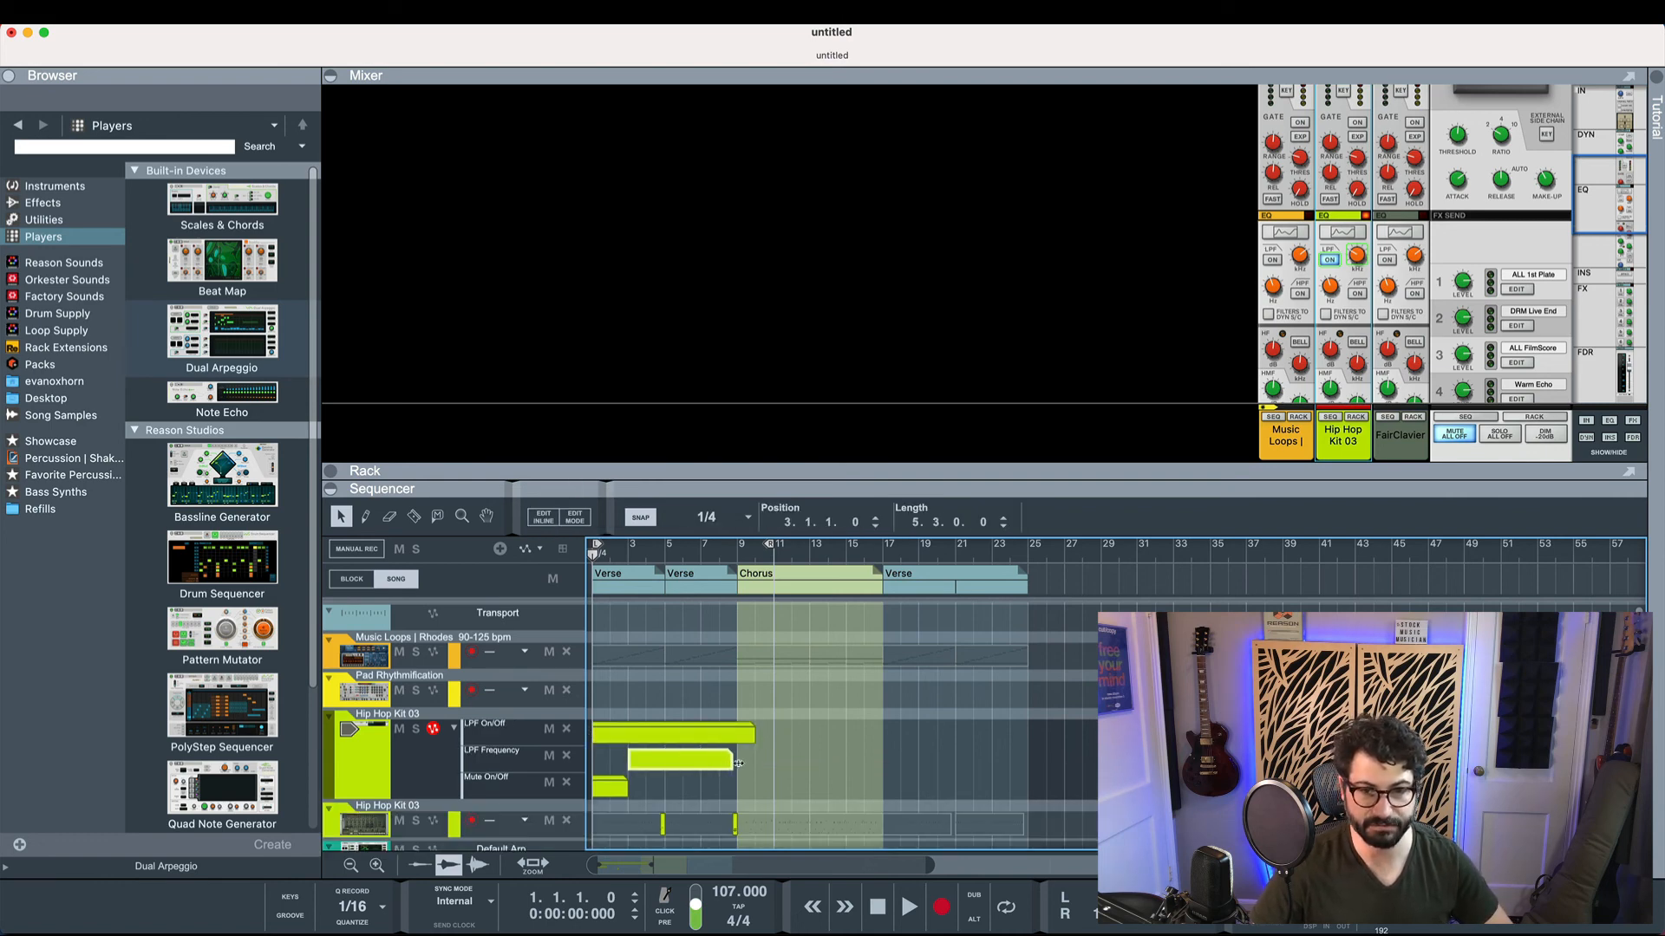
Set a low filter point at bar 3 and a high one at bar 9, ending the clip at the Chorus
left_click(745, 736)
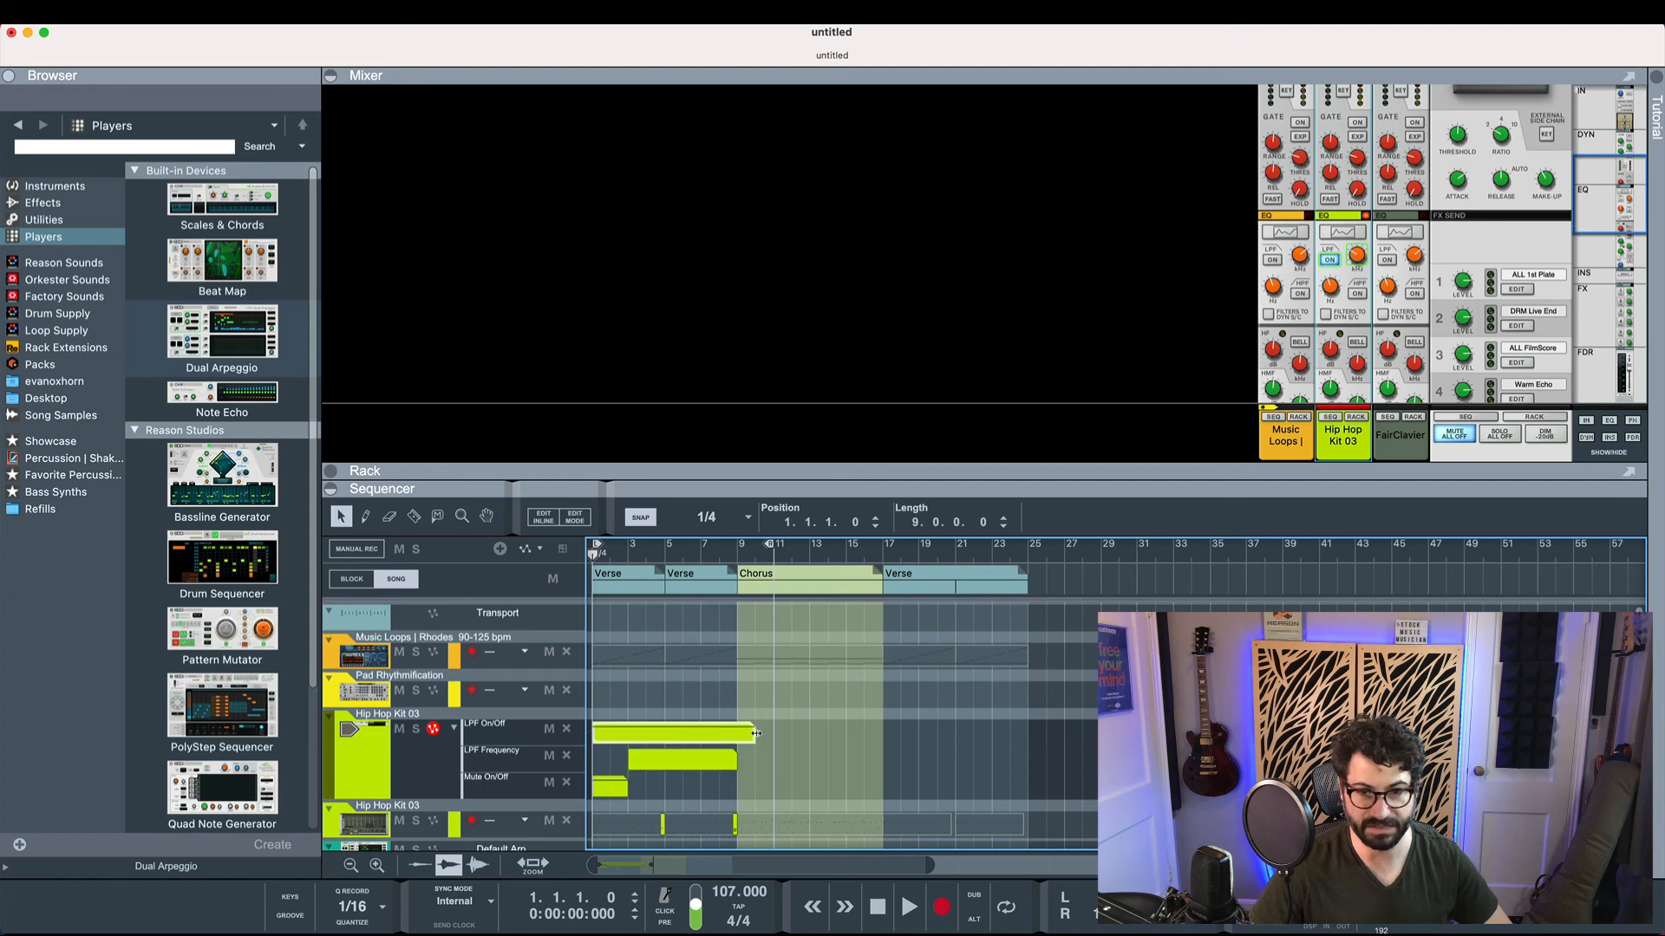
left_click(702, 767)
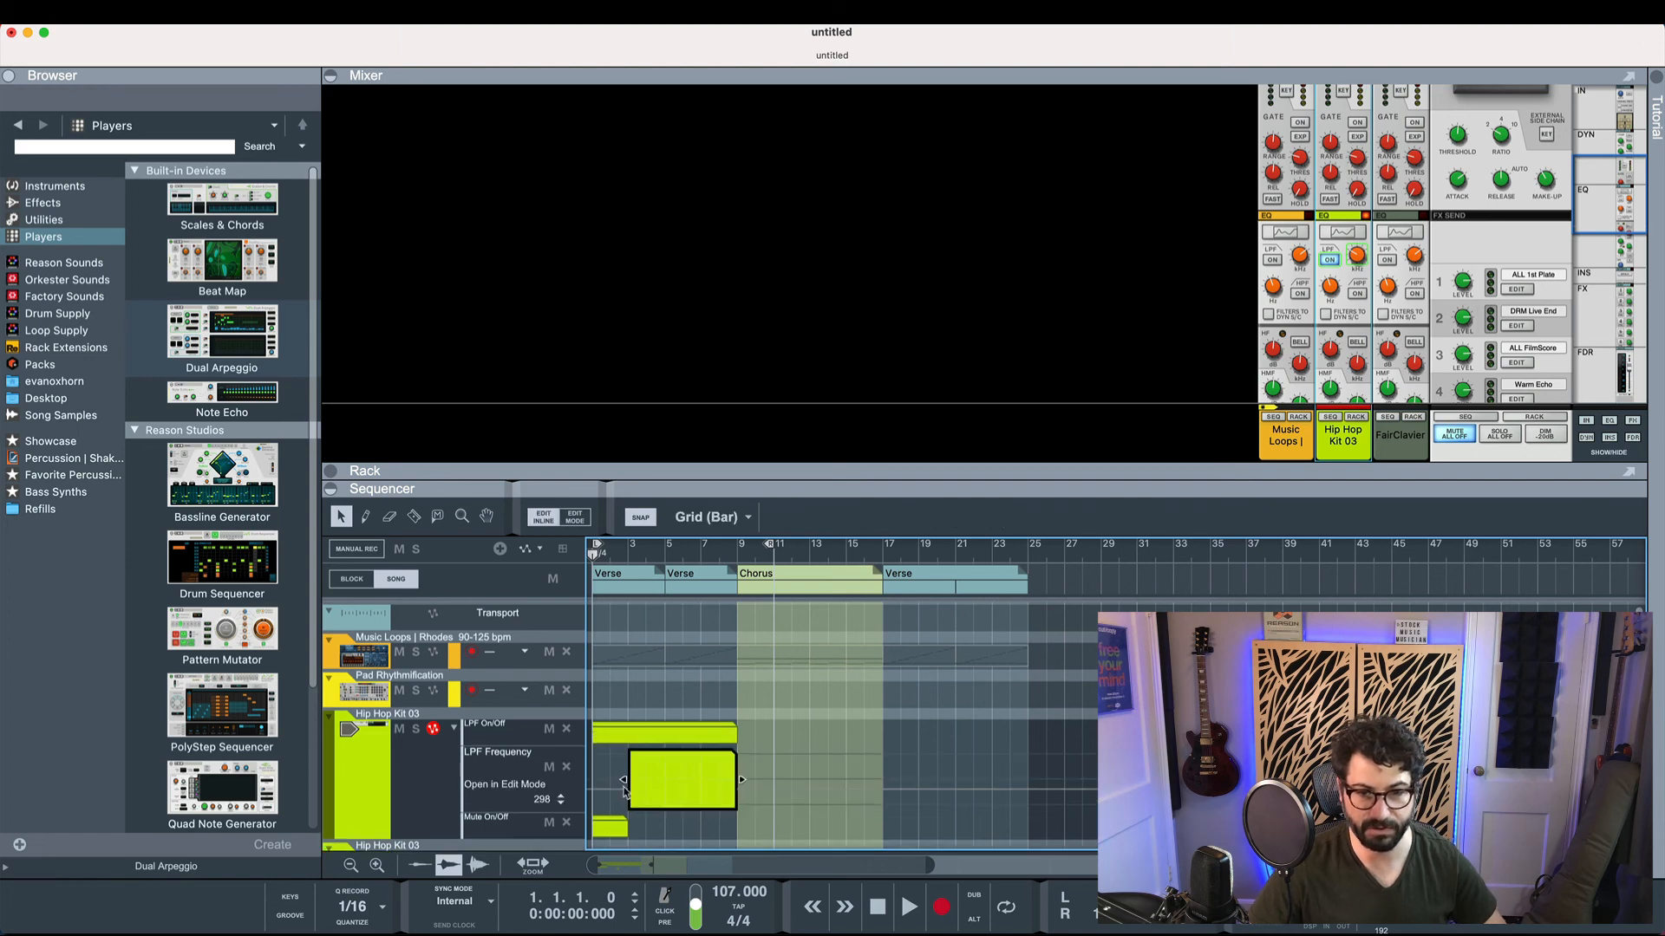
left_click(633, 781)
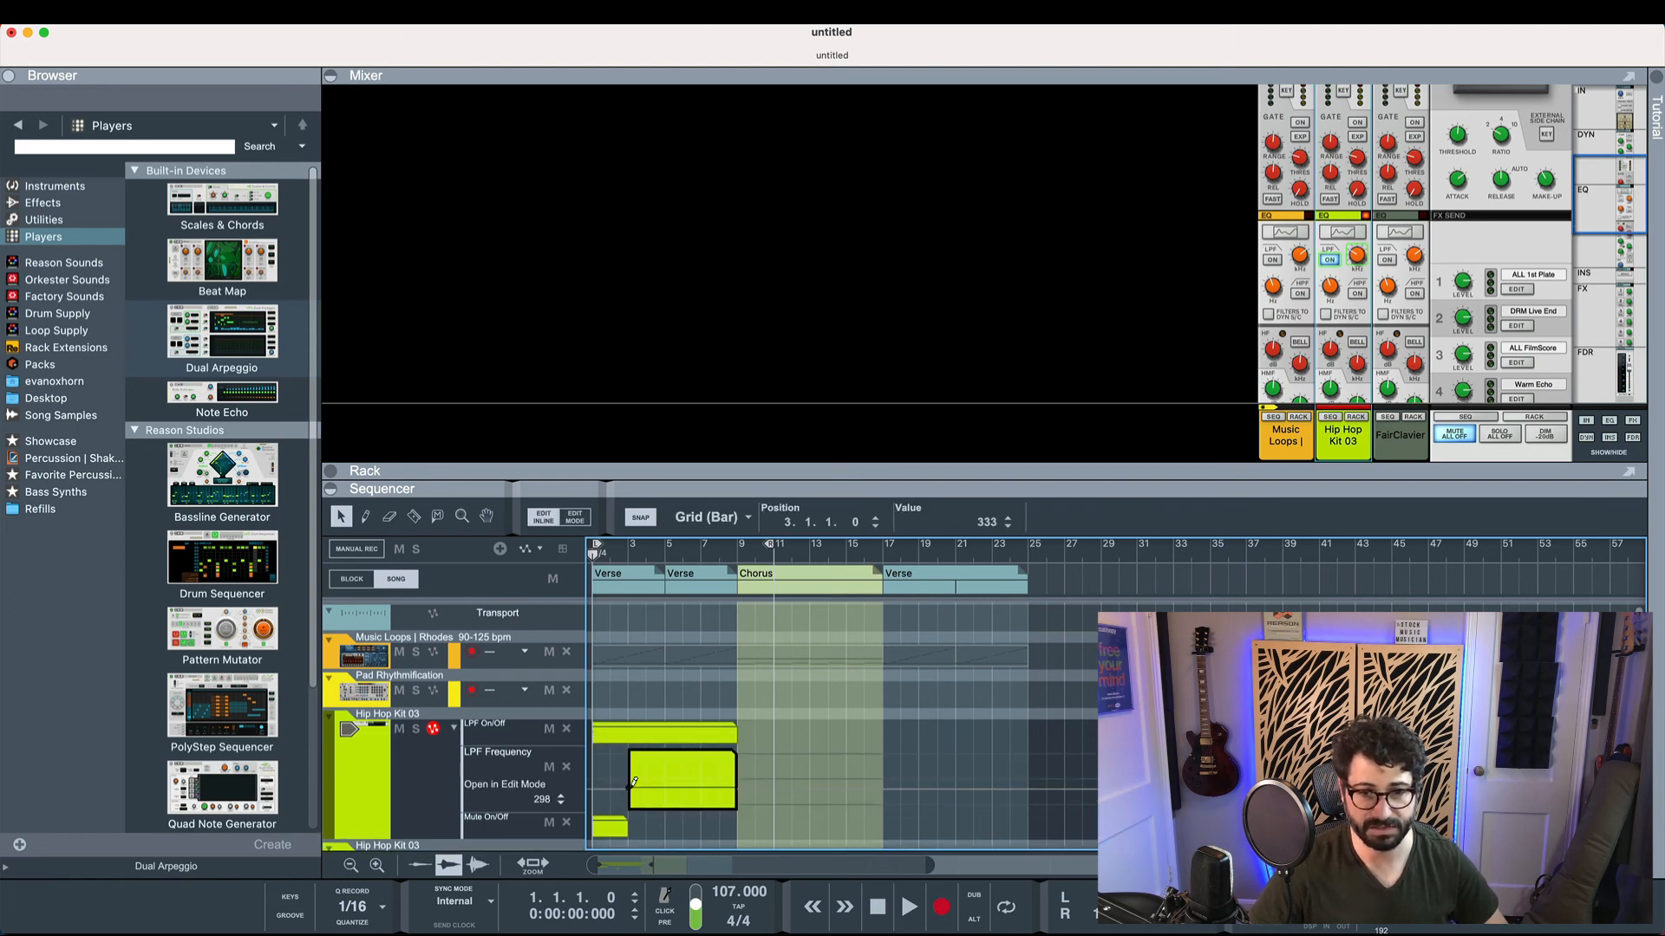
left_click(735, 753)
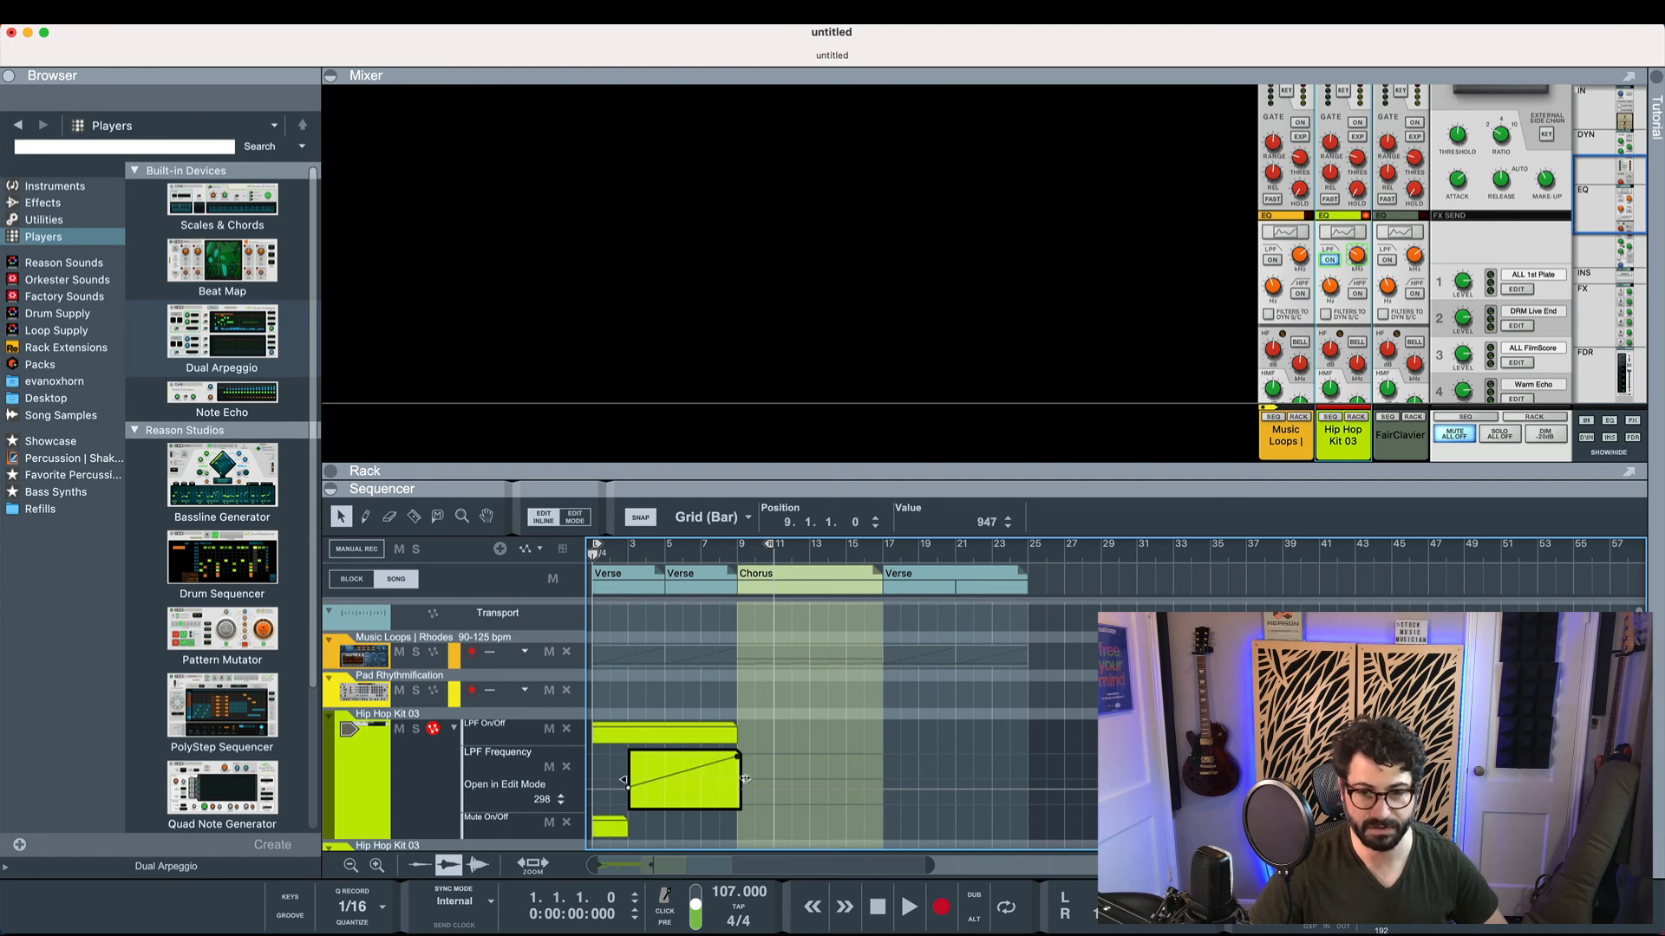
left_click_drag(745, 778, 737, 779)
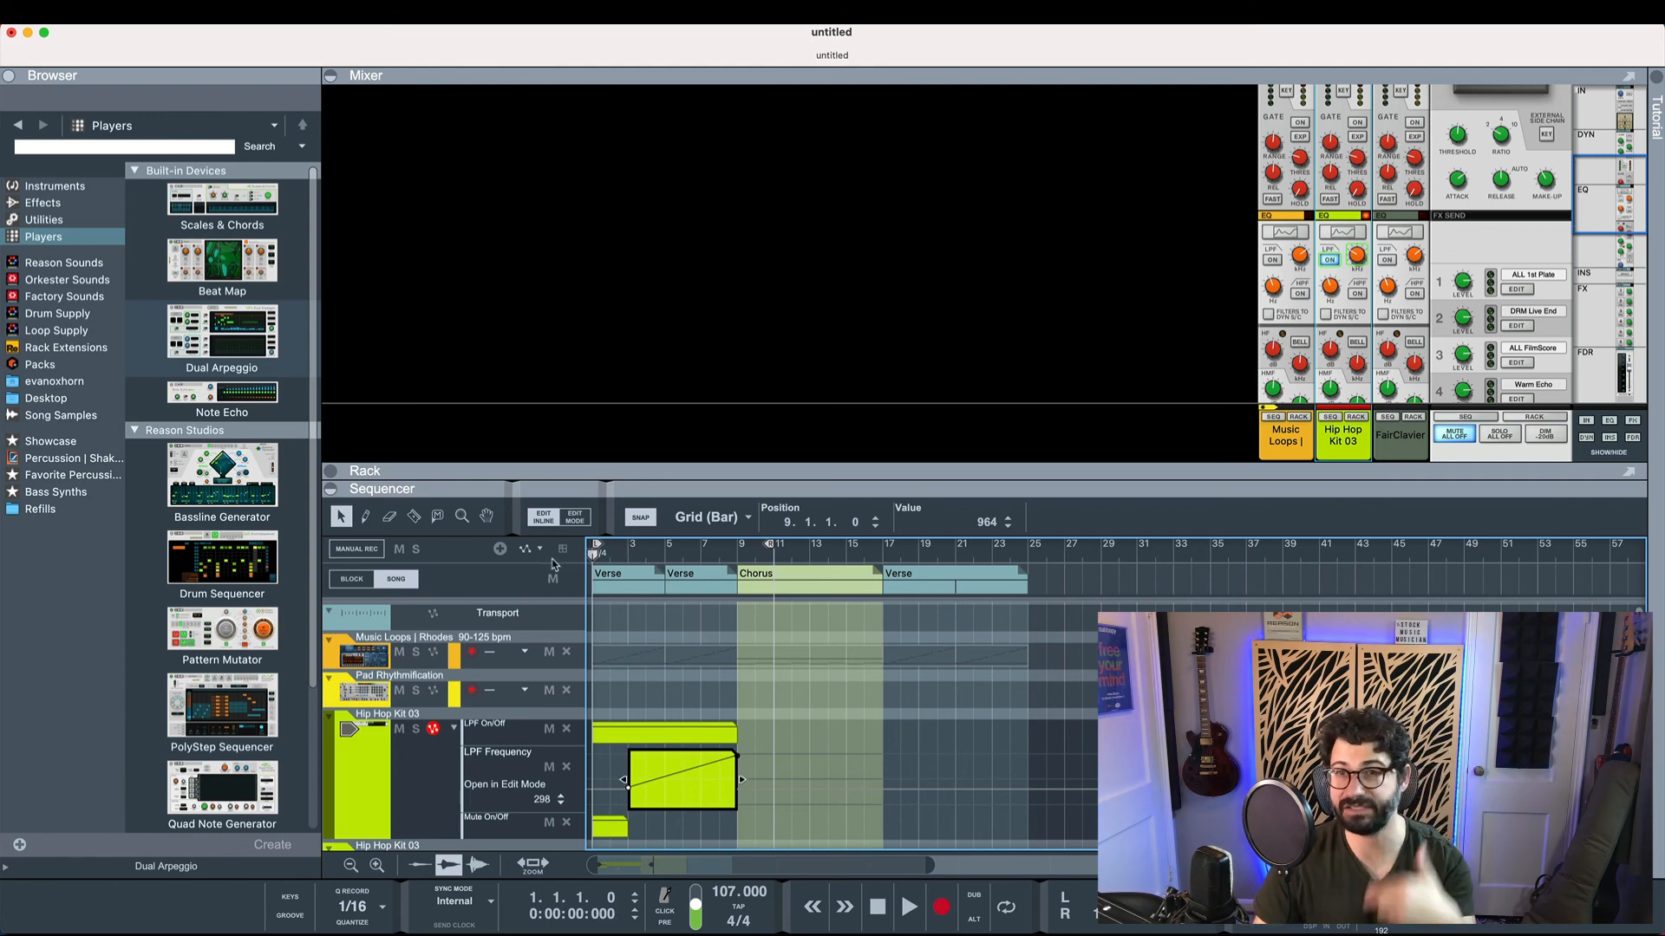
Play through the filter sweep into the Chorus, then maximize the sequencer over mixer and rack
key("Down")
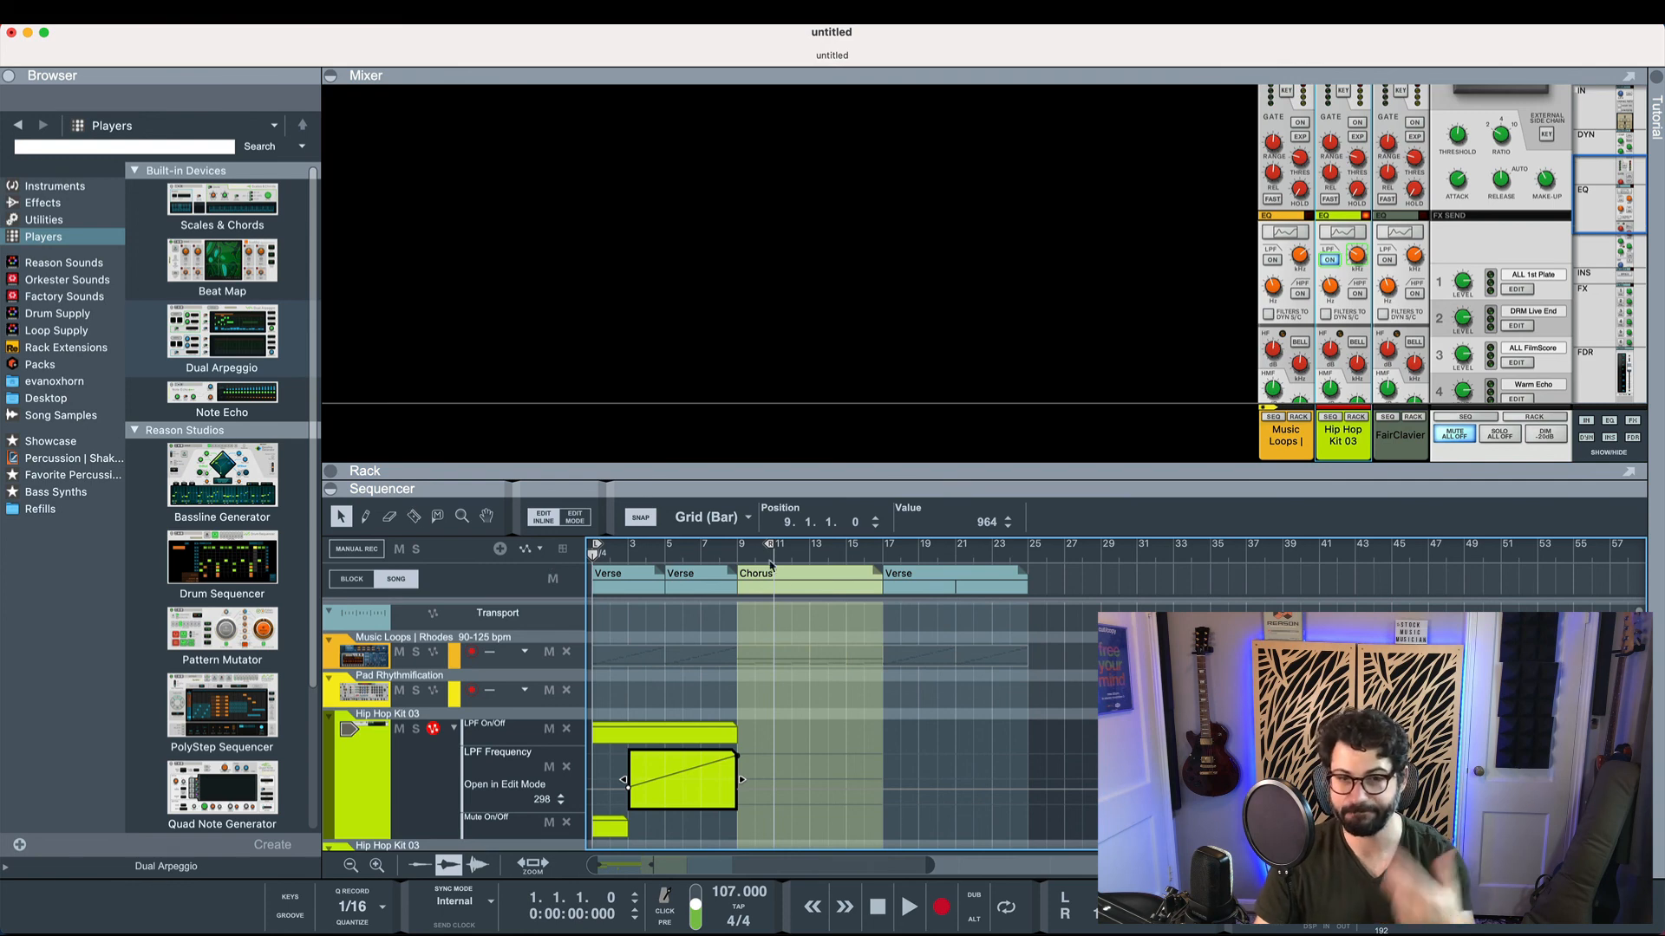
scroll(805, 633, "down", 1)
key("space")
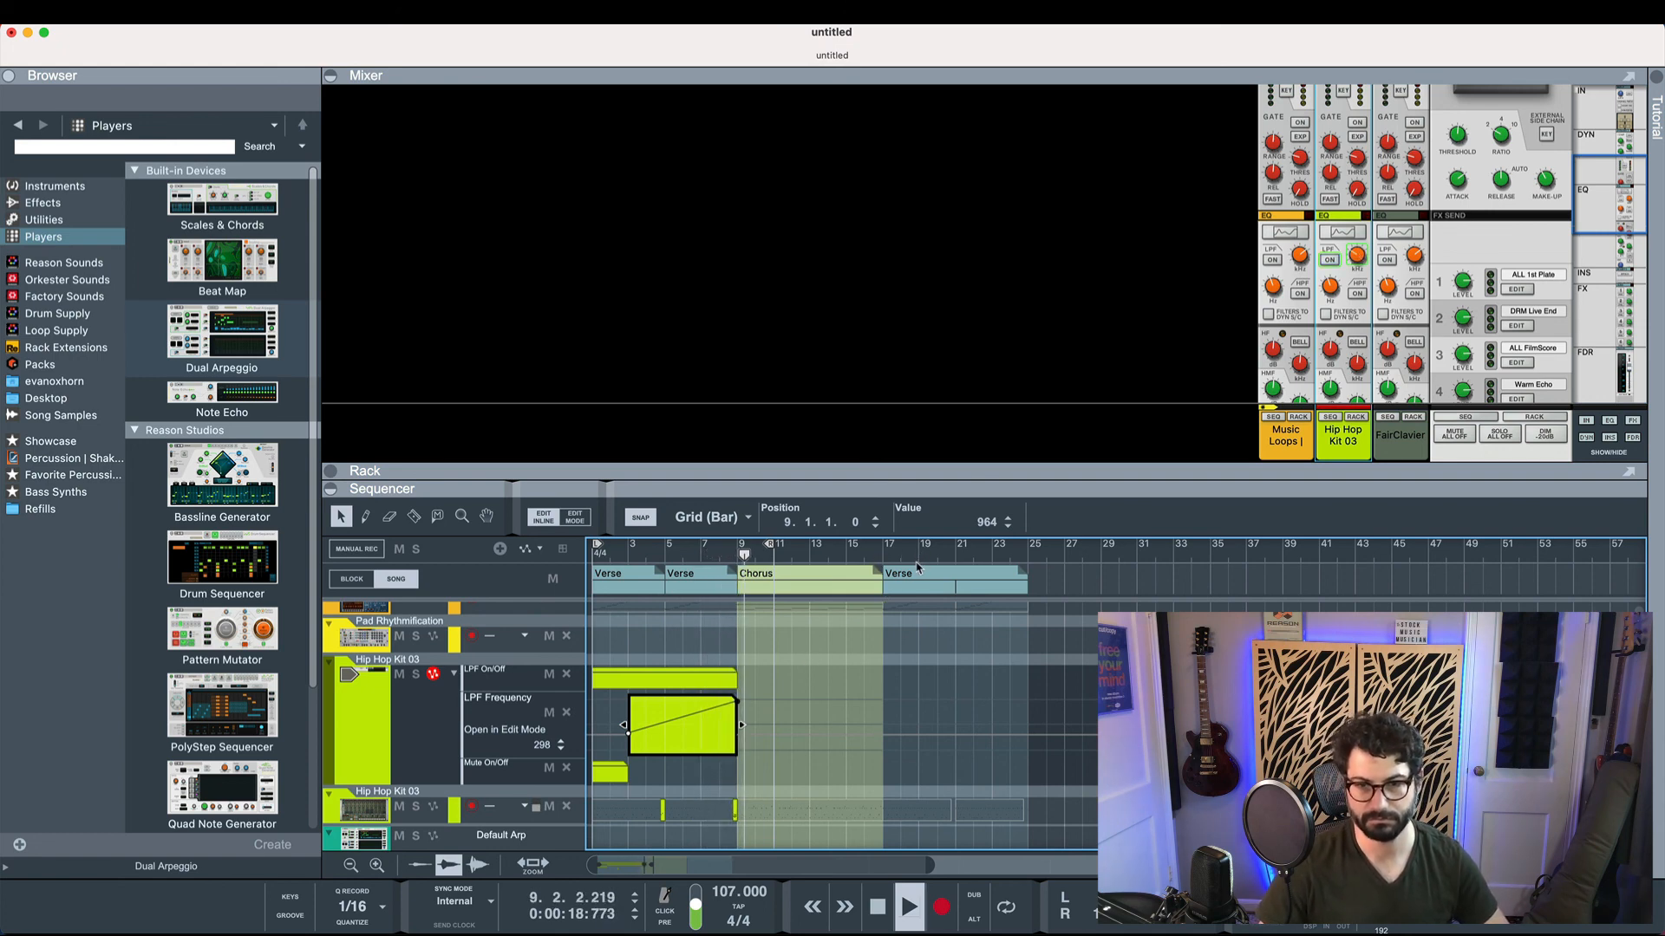
key("space")
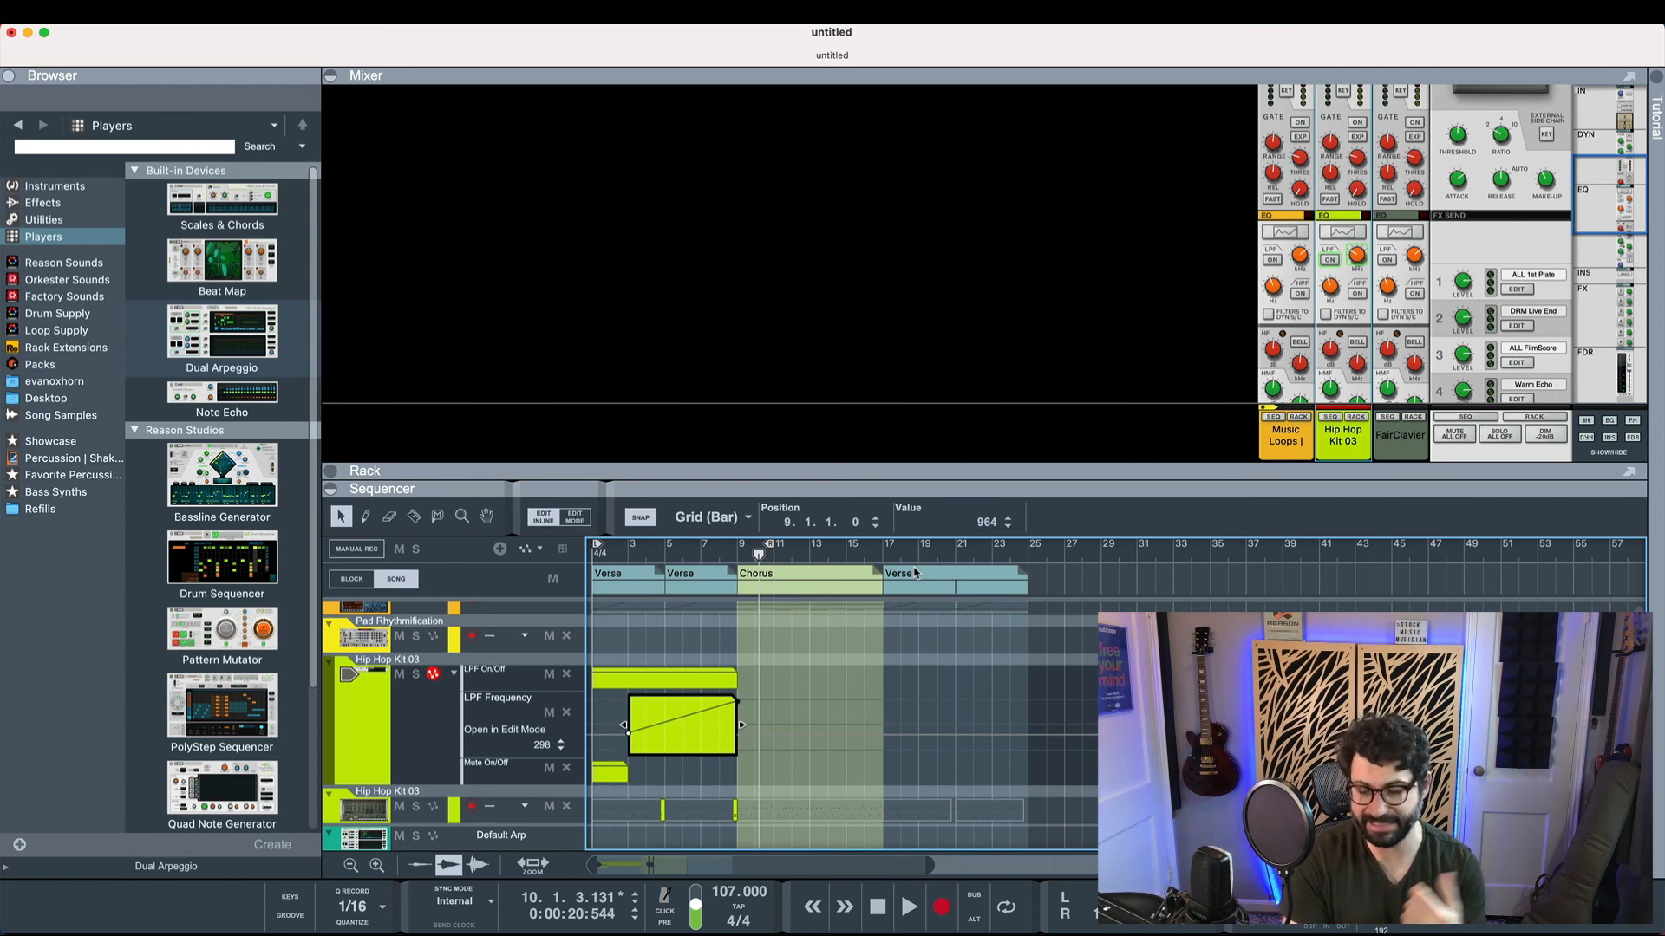
key("F7")
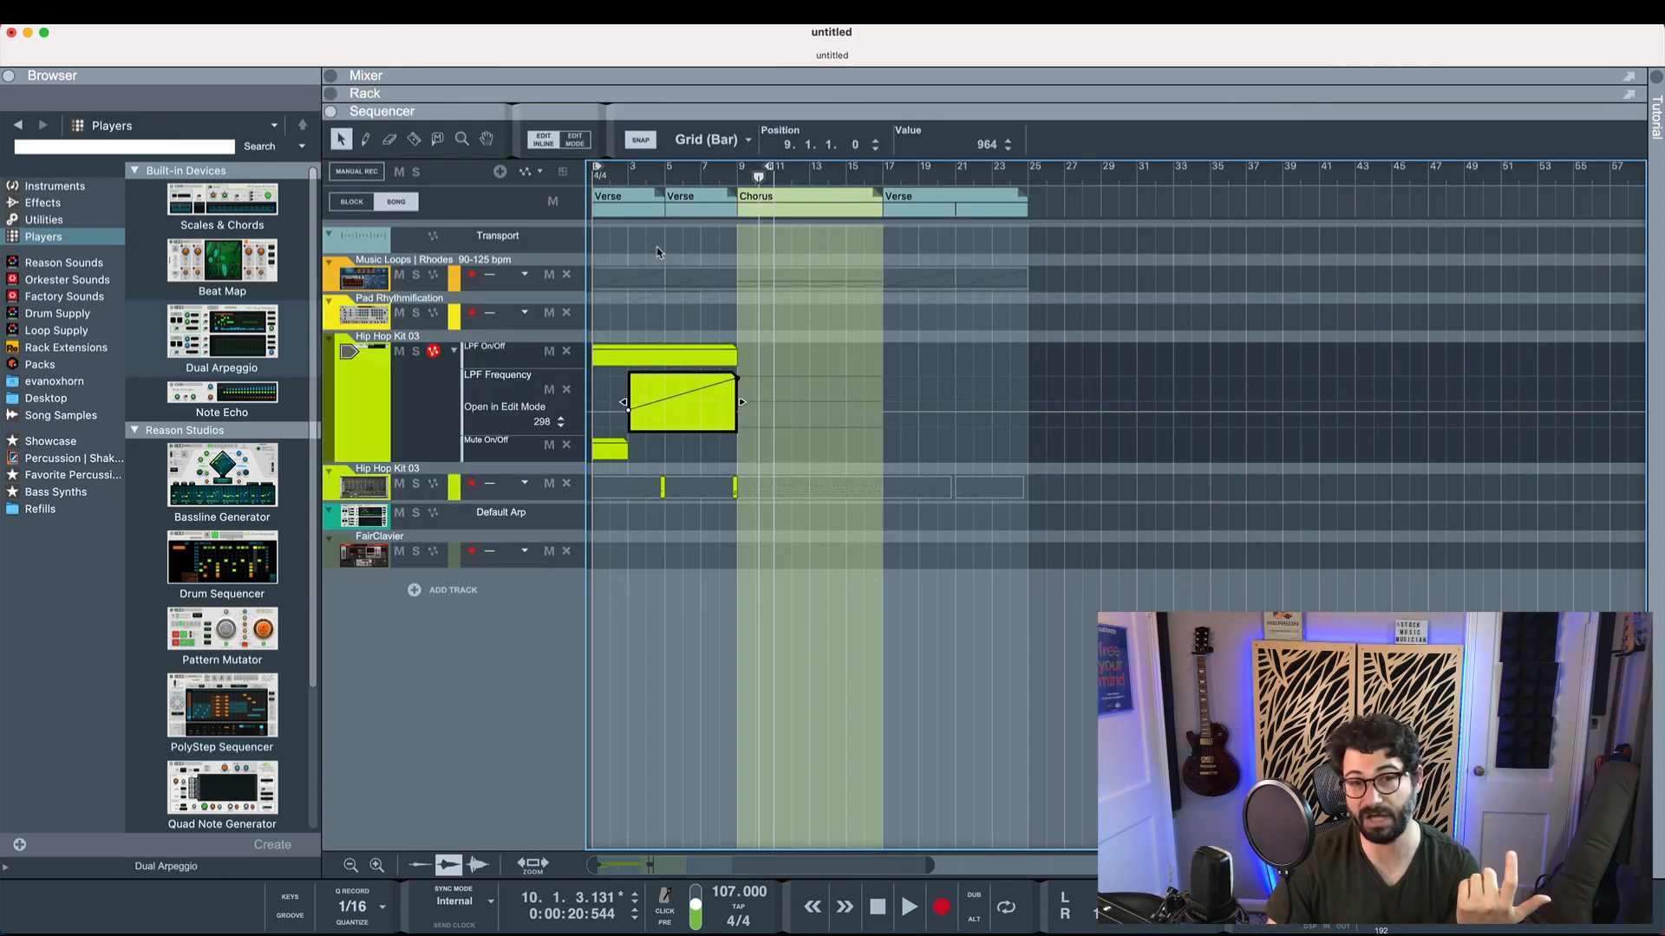